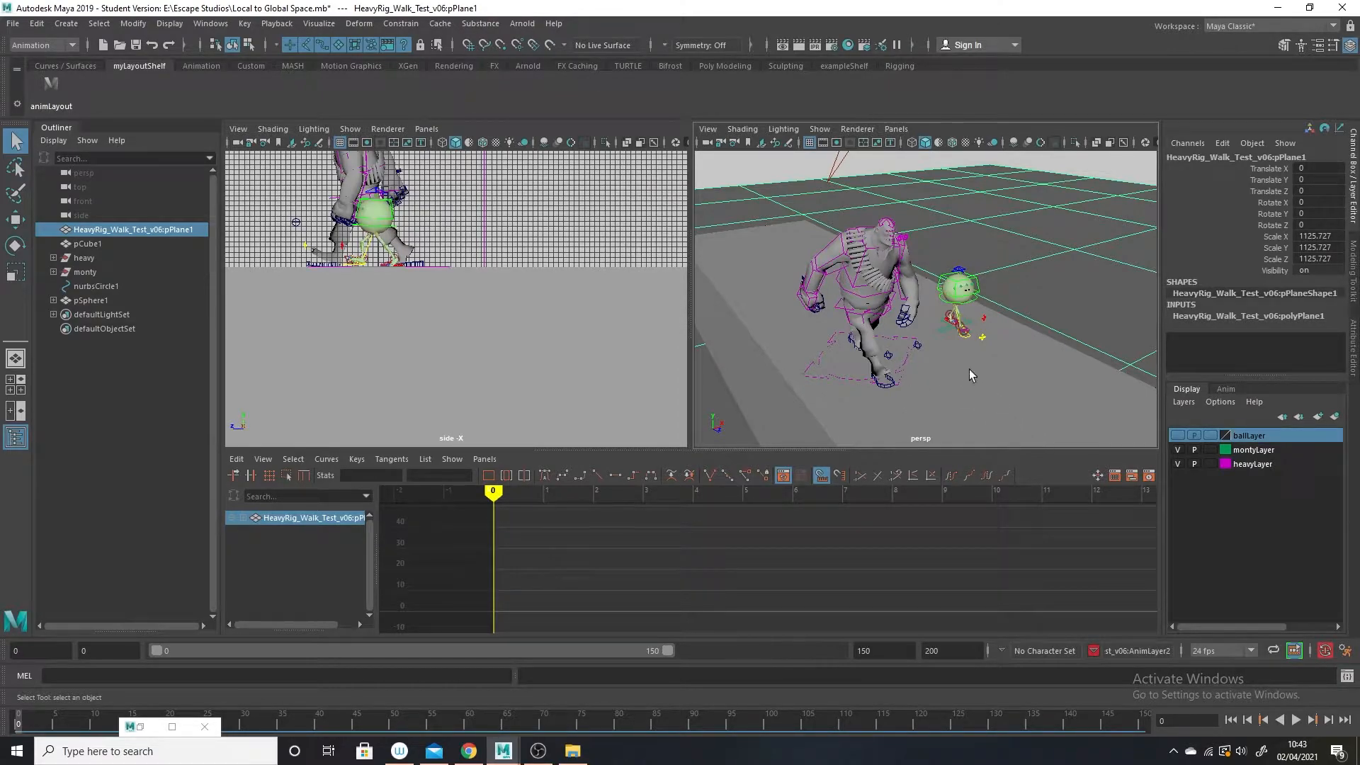
Show only NURBS curves and polygons in the perspective view and enlarge that view to fill the workspace.
click(820, 131)
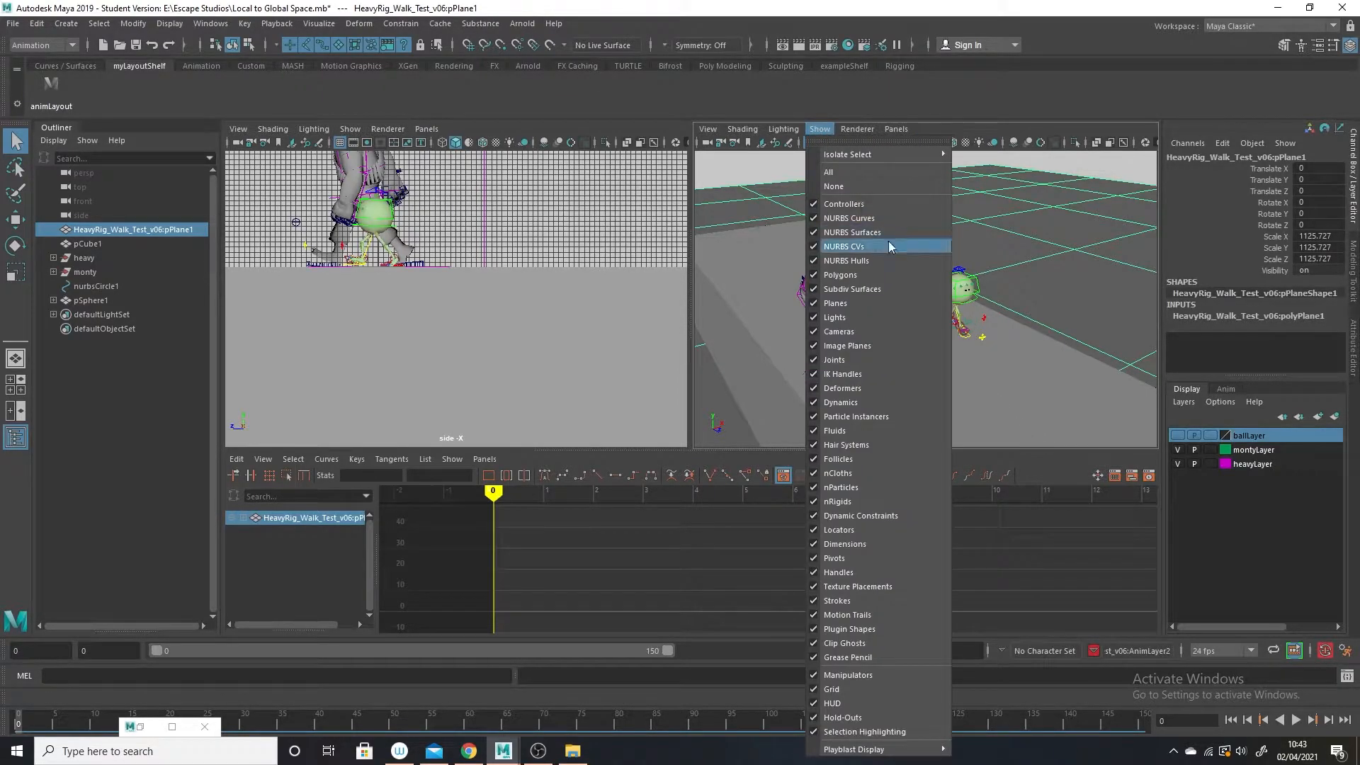
click(856, 185)
click(822, 129)
click(854, 218)
click(820, 130)
click(861, 275)
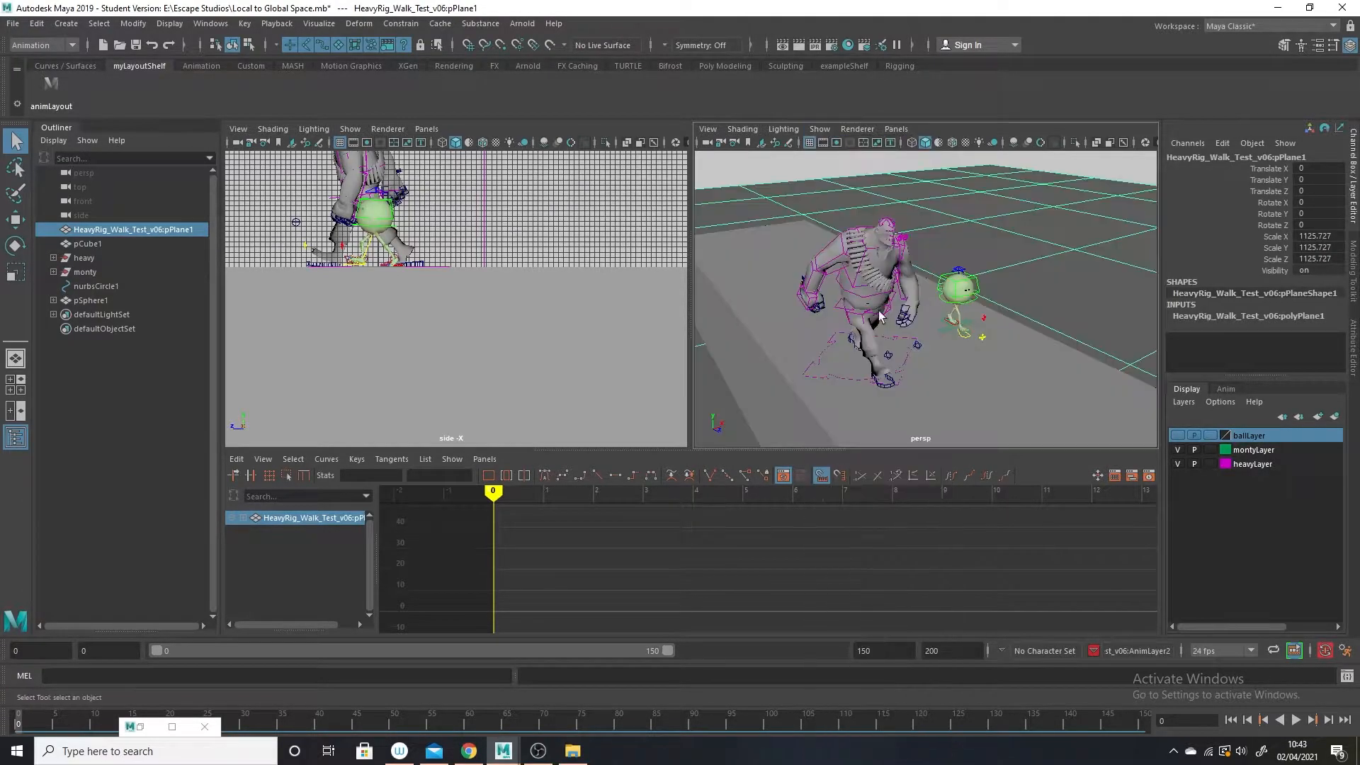
key(space)
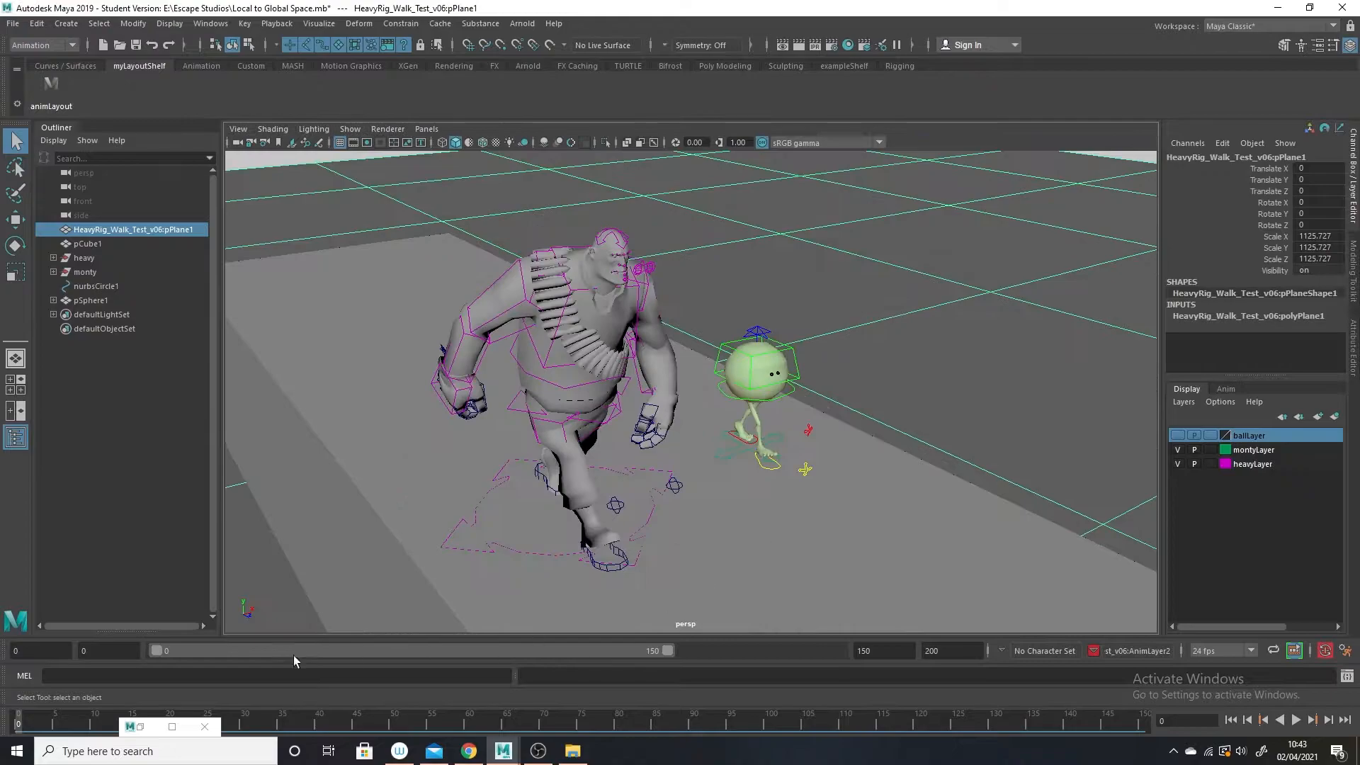
alt+right_drag(588, 537, 802, 540)
scroll(801, 540, down, 3)
alt+drag(856, 544, 845, 526)
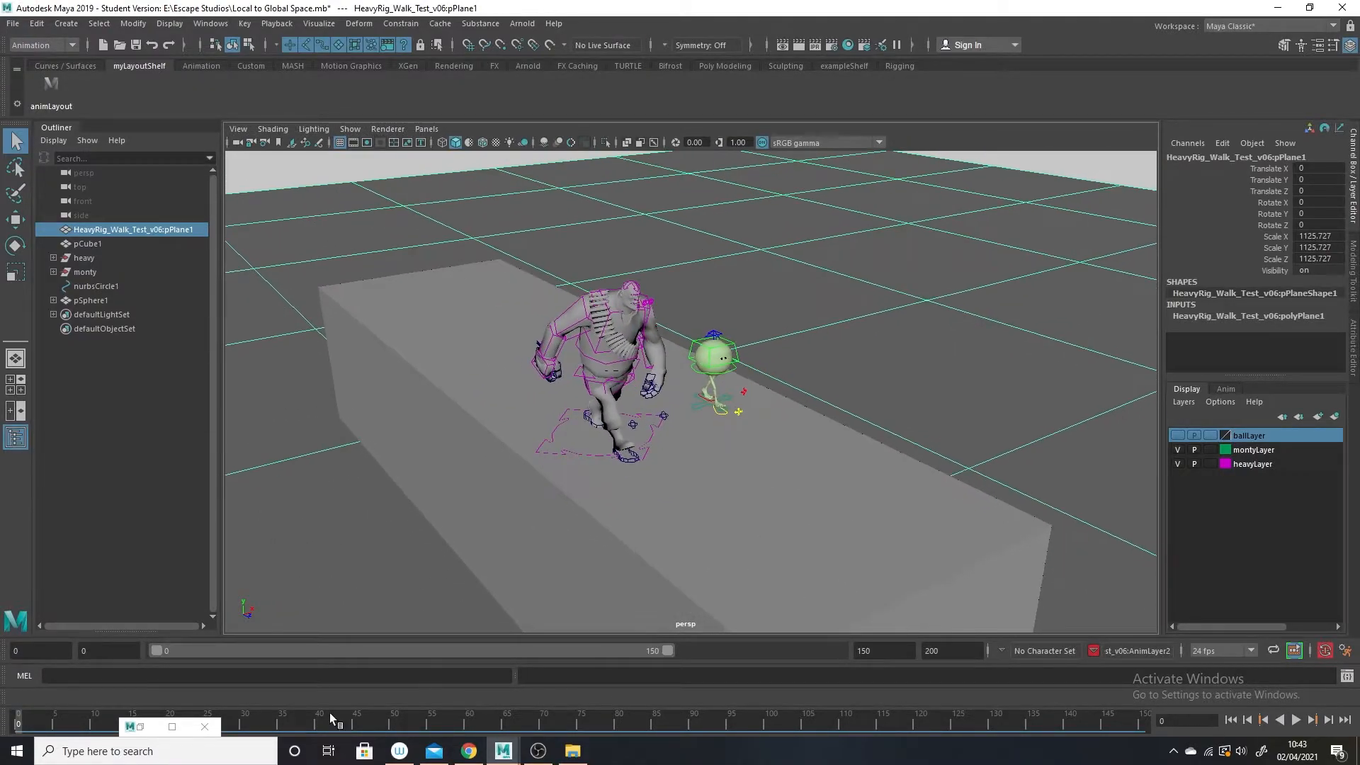
Play back both characters' walk animations along the block and return to frame 0.
click(1296, 720)
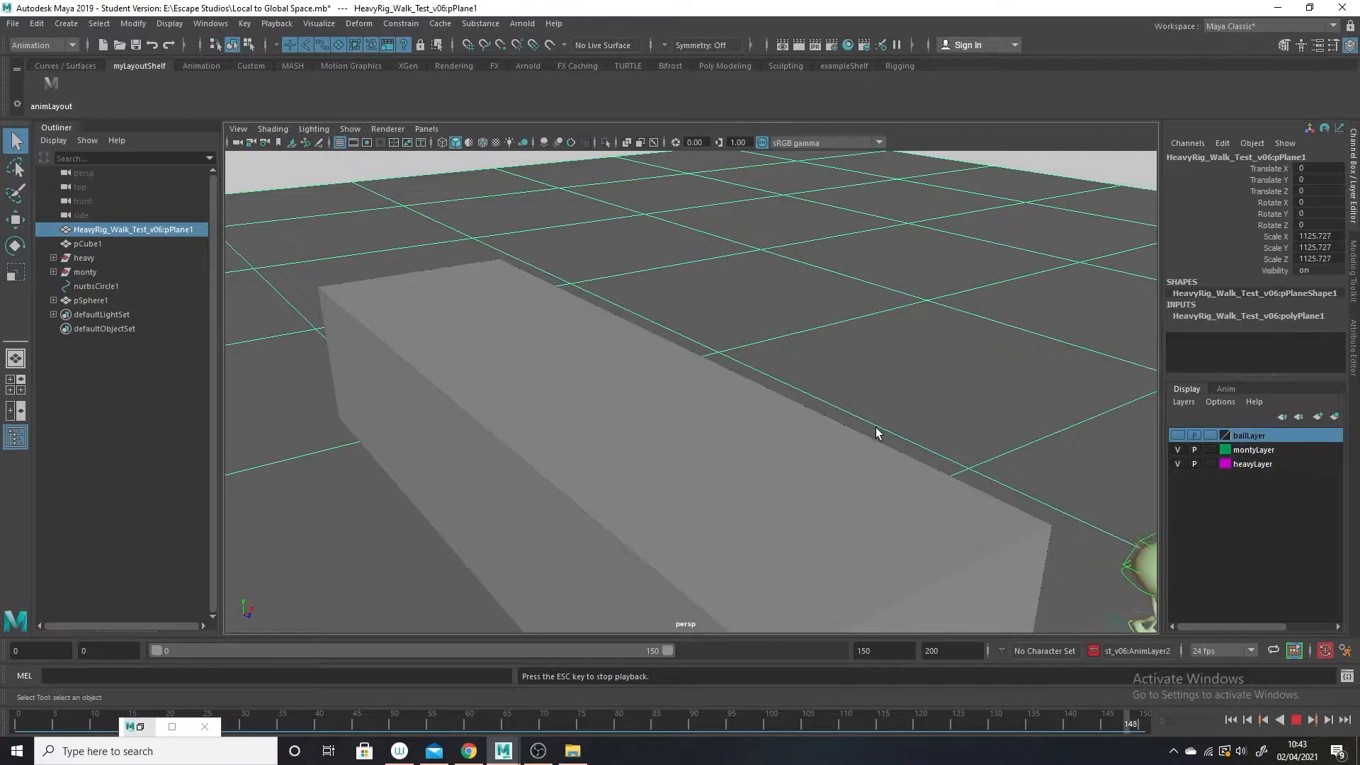
alt+drag(938, 550, 875, 516)
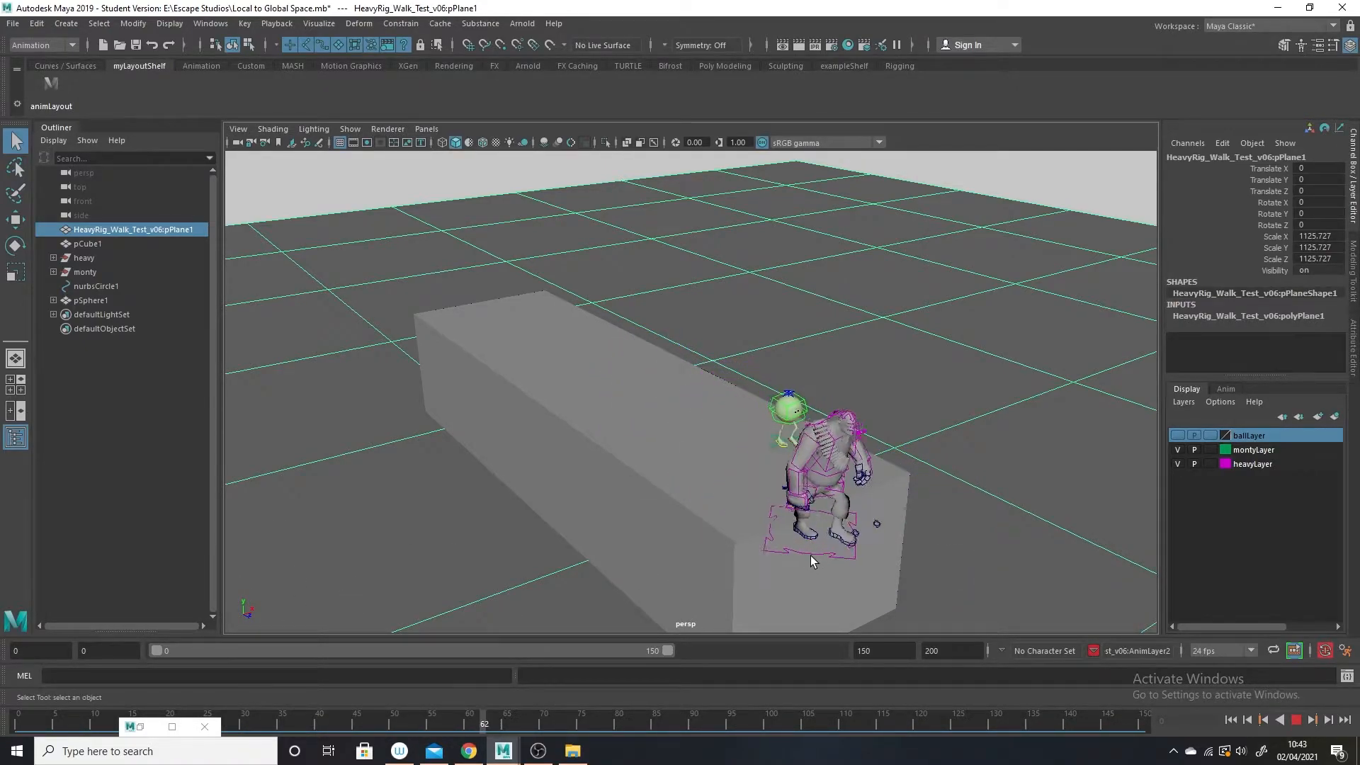
drag(39, 719, 3, 721)
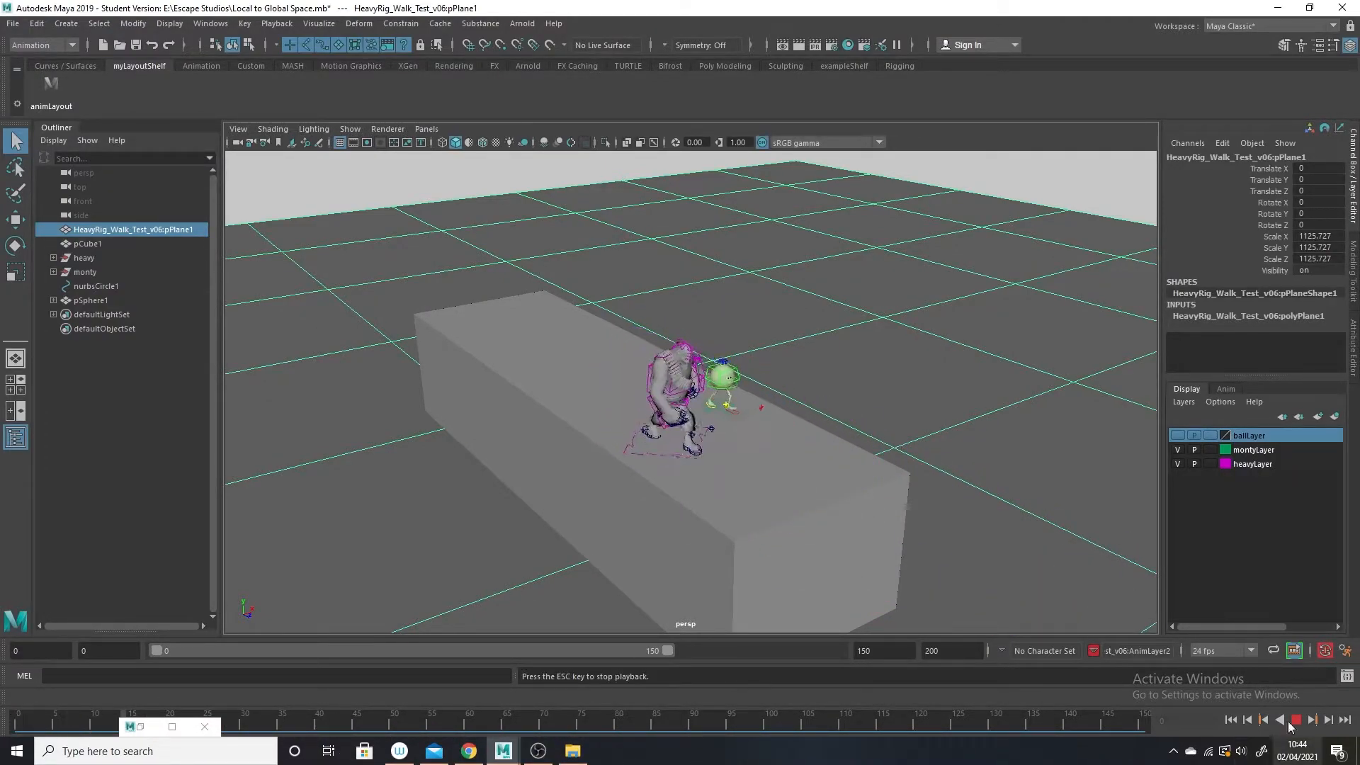
click(1297, 720)
drag(67, 716, 18, 723)
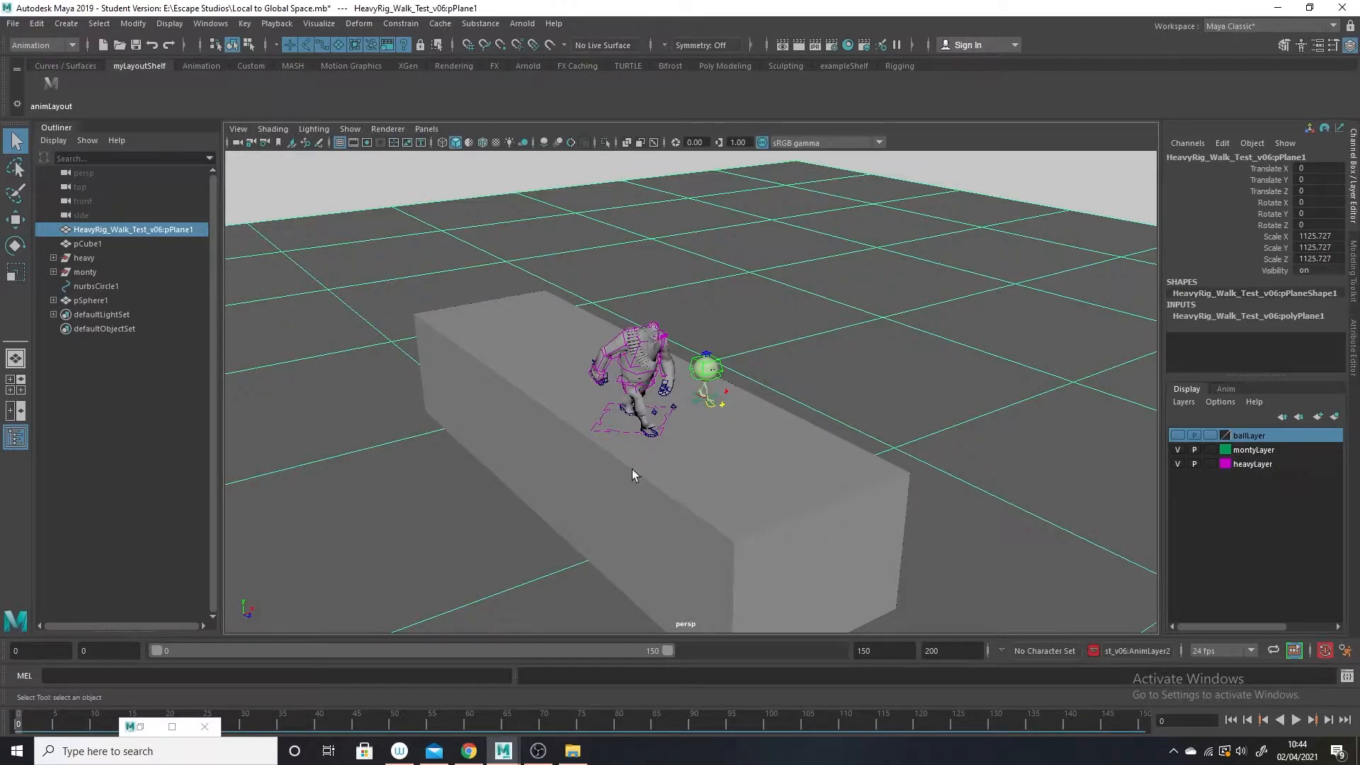
Try moving the heavy character's root control along the Z axis.
alt+right_drag(665, 445, 707, 549)
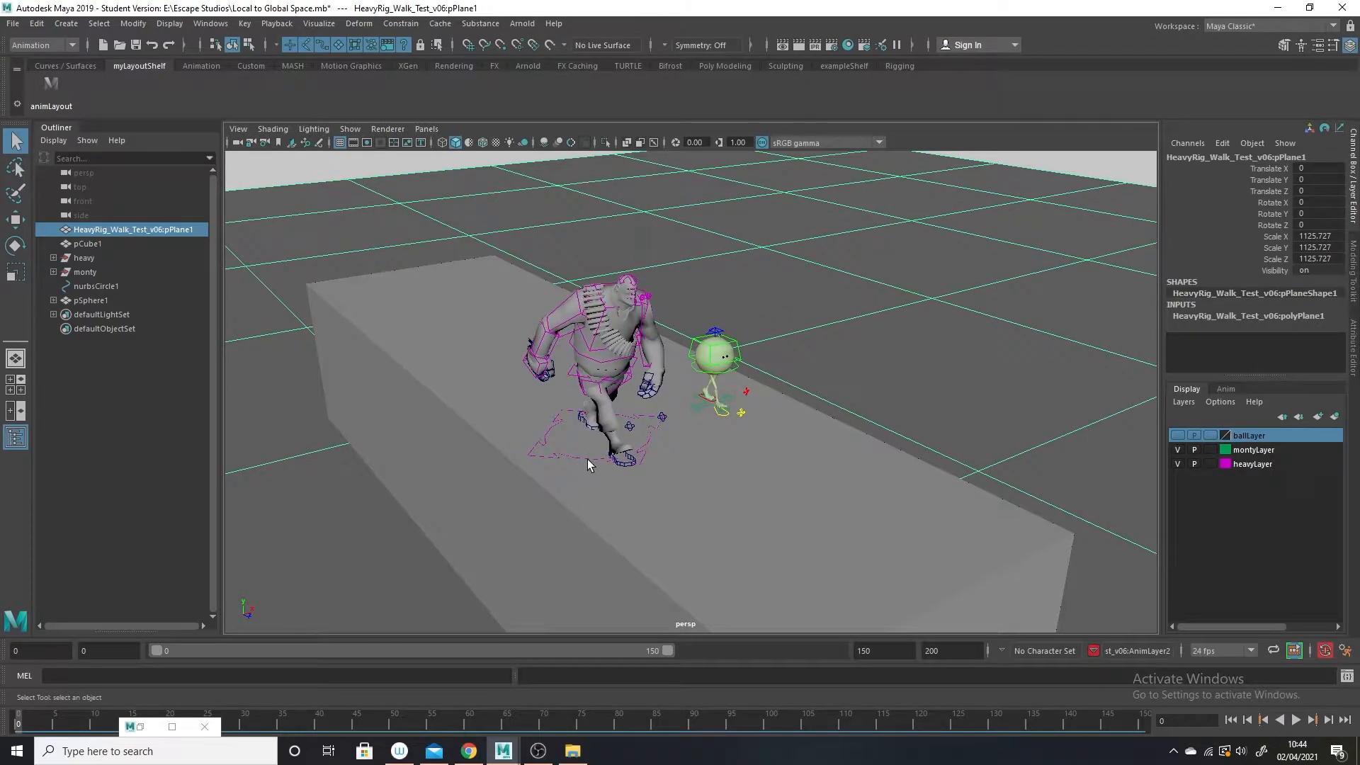
click(570, 380)
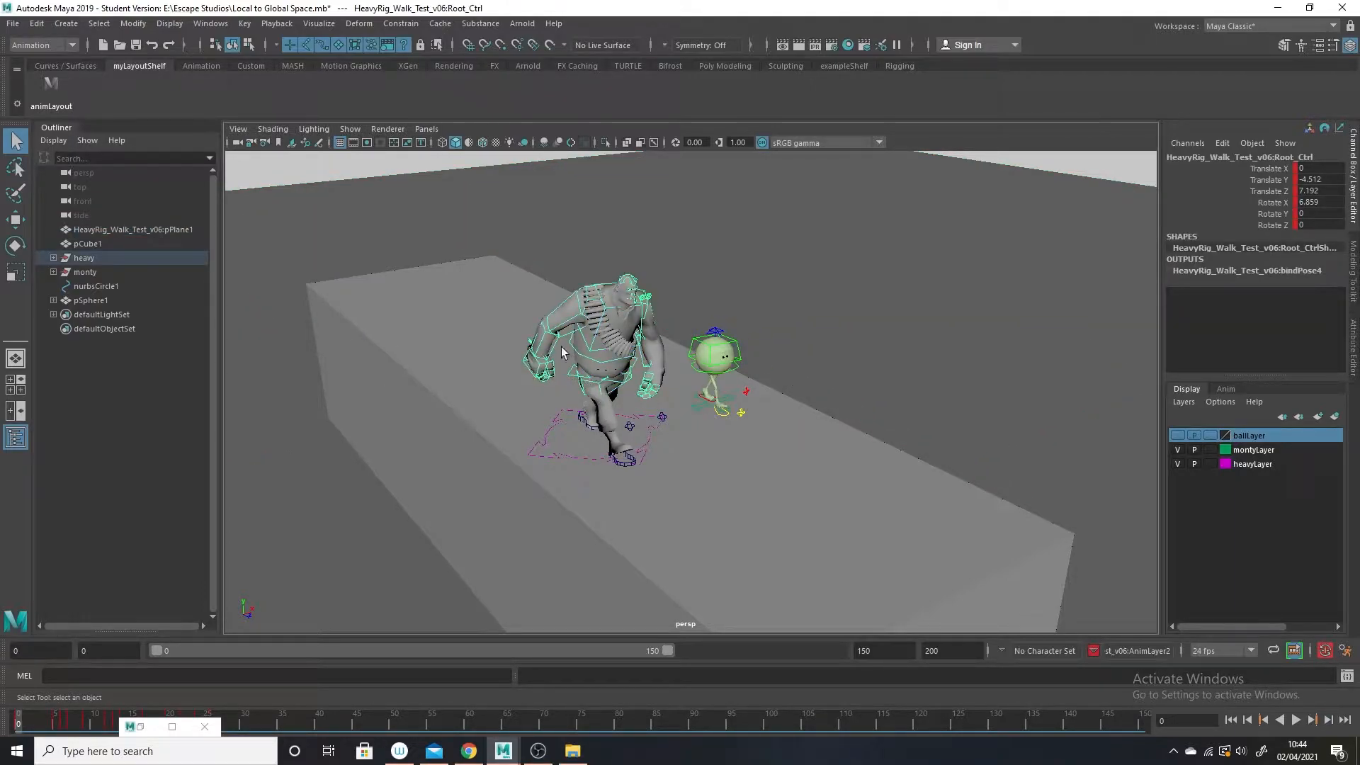
click(16, 218)
drag(641, 389, 646, 390)
key(ctrl+z)
key(ctrl+z)
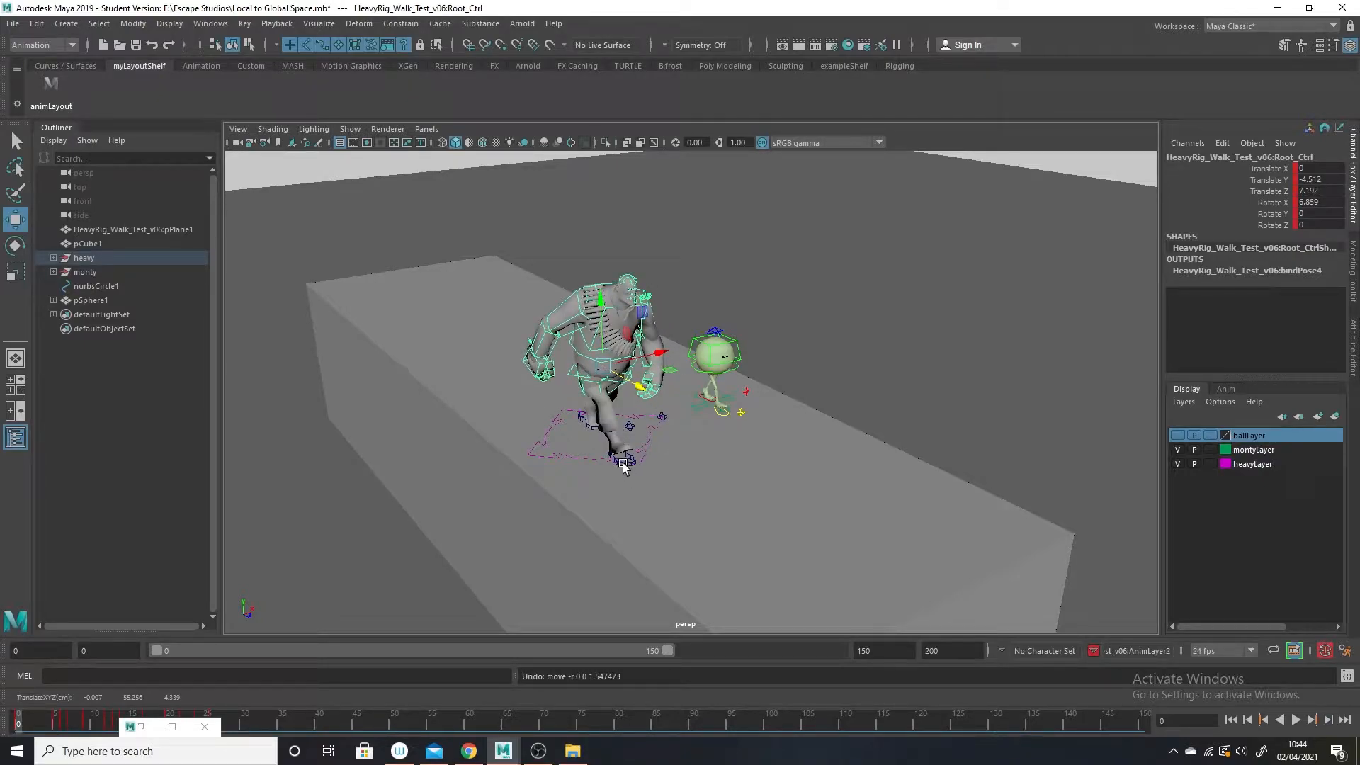
Select the heavy character's right leg control, review its walk cycle in playback, and return to frame 0.
click(624, 462)
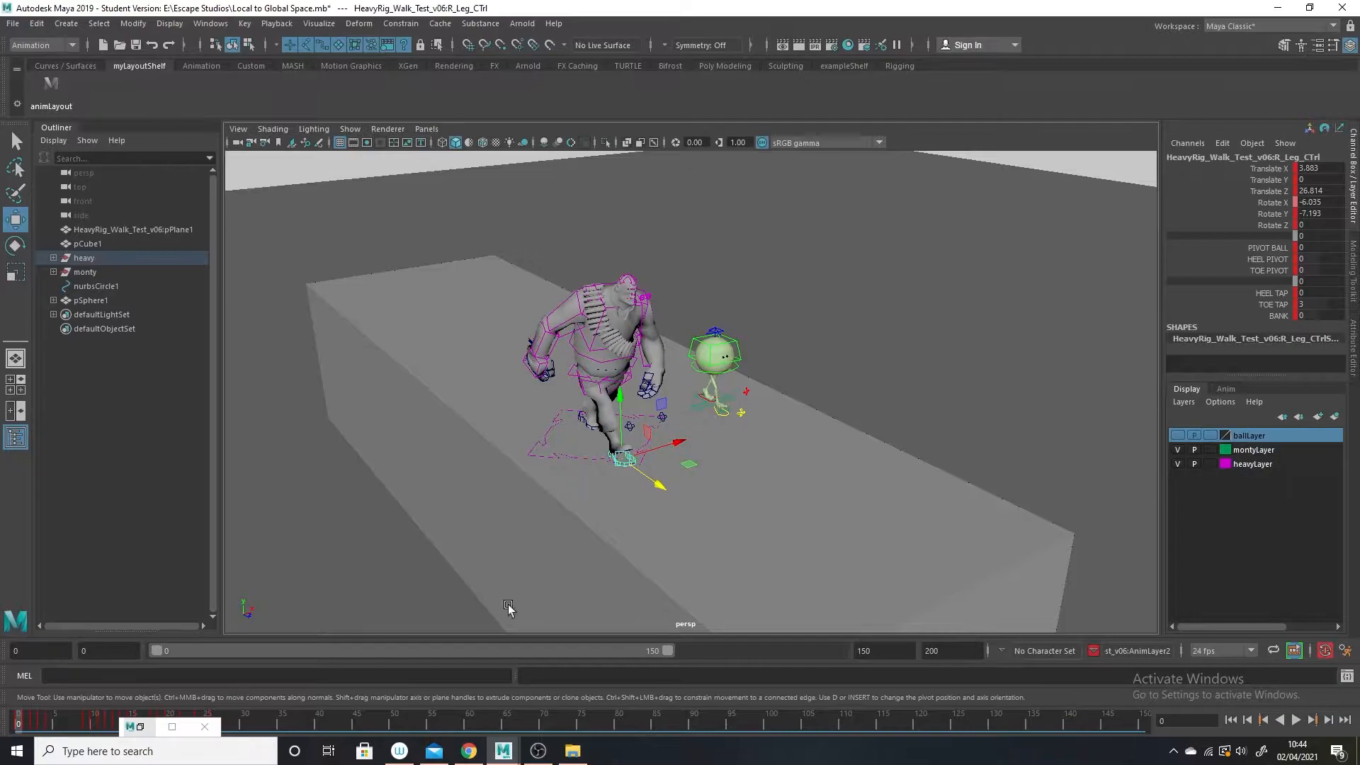
key(alt+v)
drag(66, 711, 17, 701)
drag(69, 721, 15, 721)
Hide heavyLayer, select Monty's placement control, and play back Monty's walk alone before returning to frame 0.
click(1178, 464)
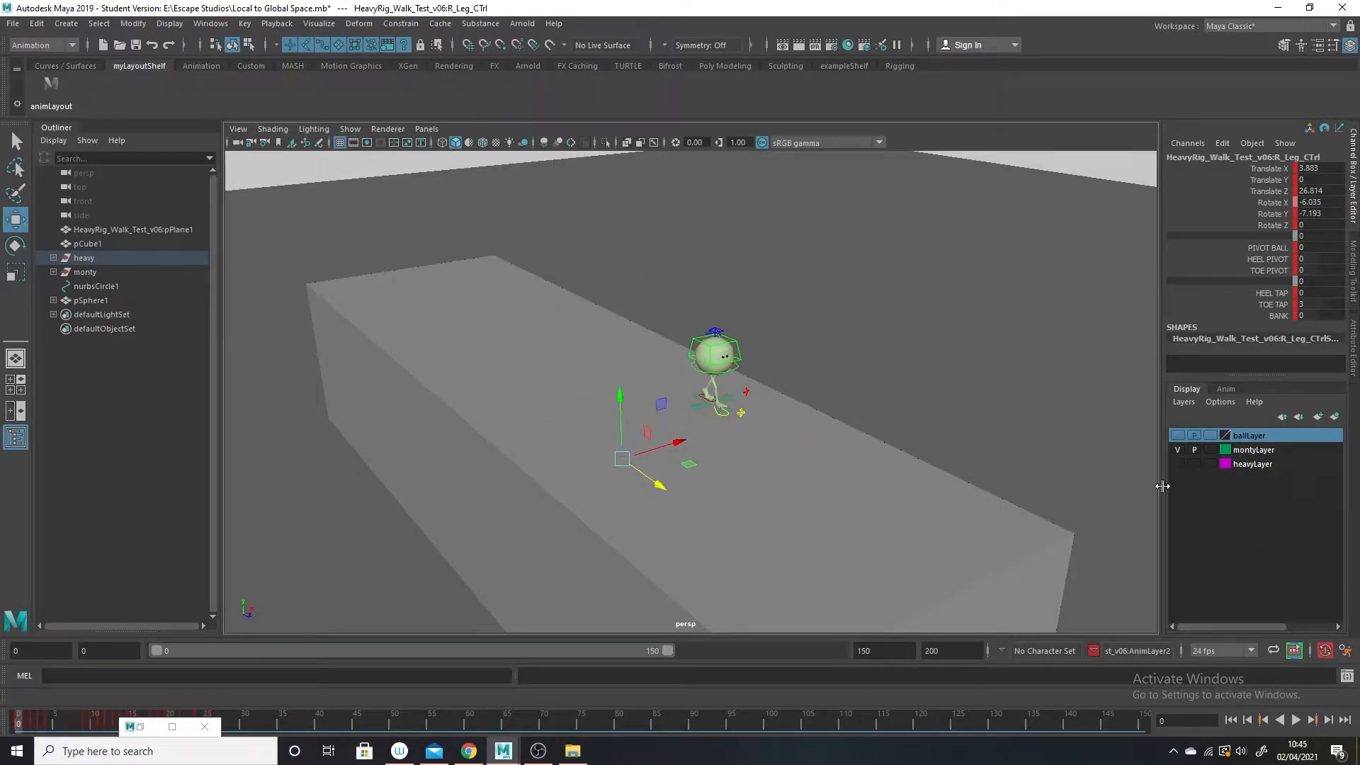
click(697, 409)
alt+drag(880, 543, 748, 542)
key(alt+v)
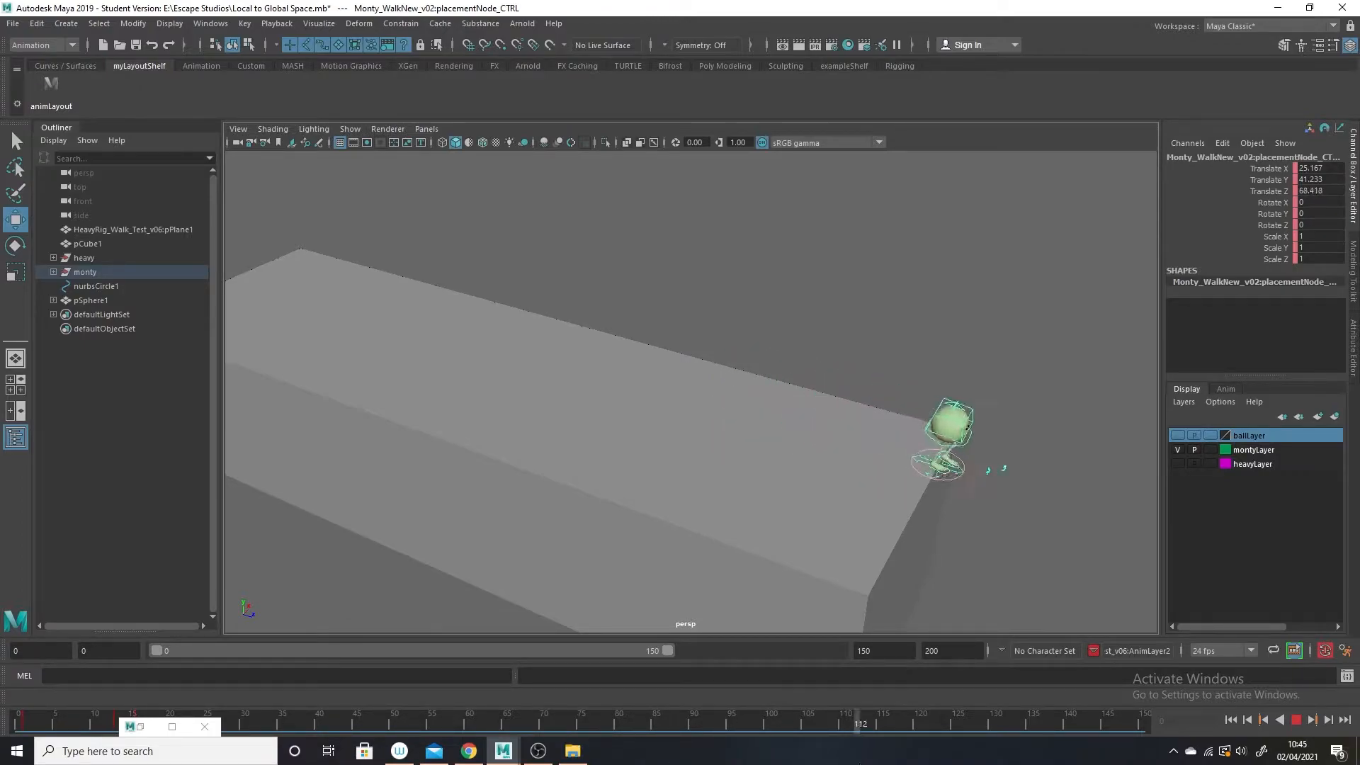
drag(734, 748, 18, 659)
Replay Monty's walk and stop at frame 107, as Monty reaches the edge of the block.
alt+drag(701, 454, 737, 520)
alt+drag(742, 417, 806, 545)
alt+drag(857, 474, 818, 496)
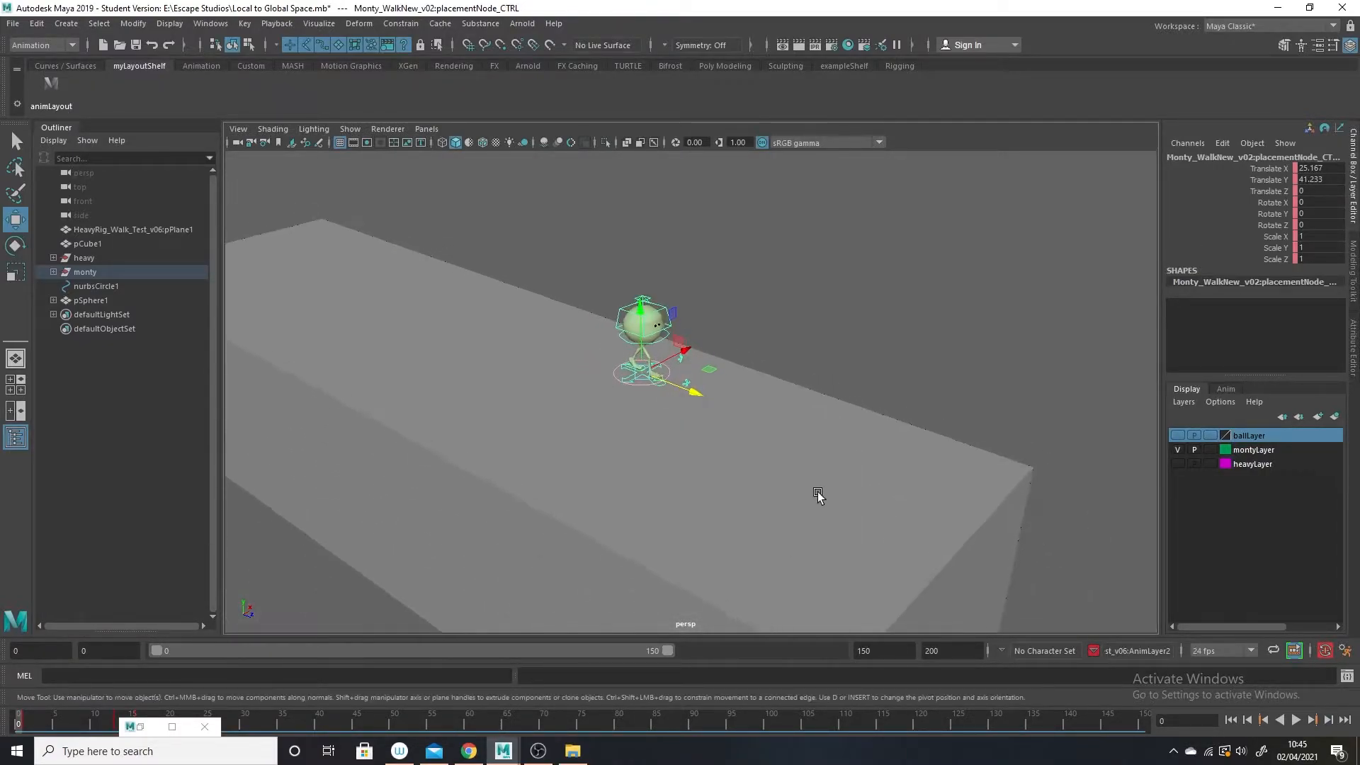
key(alt+v)
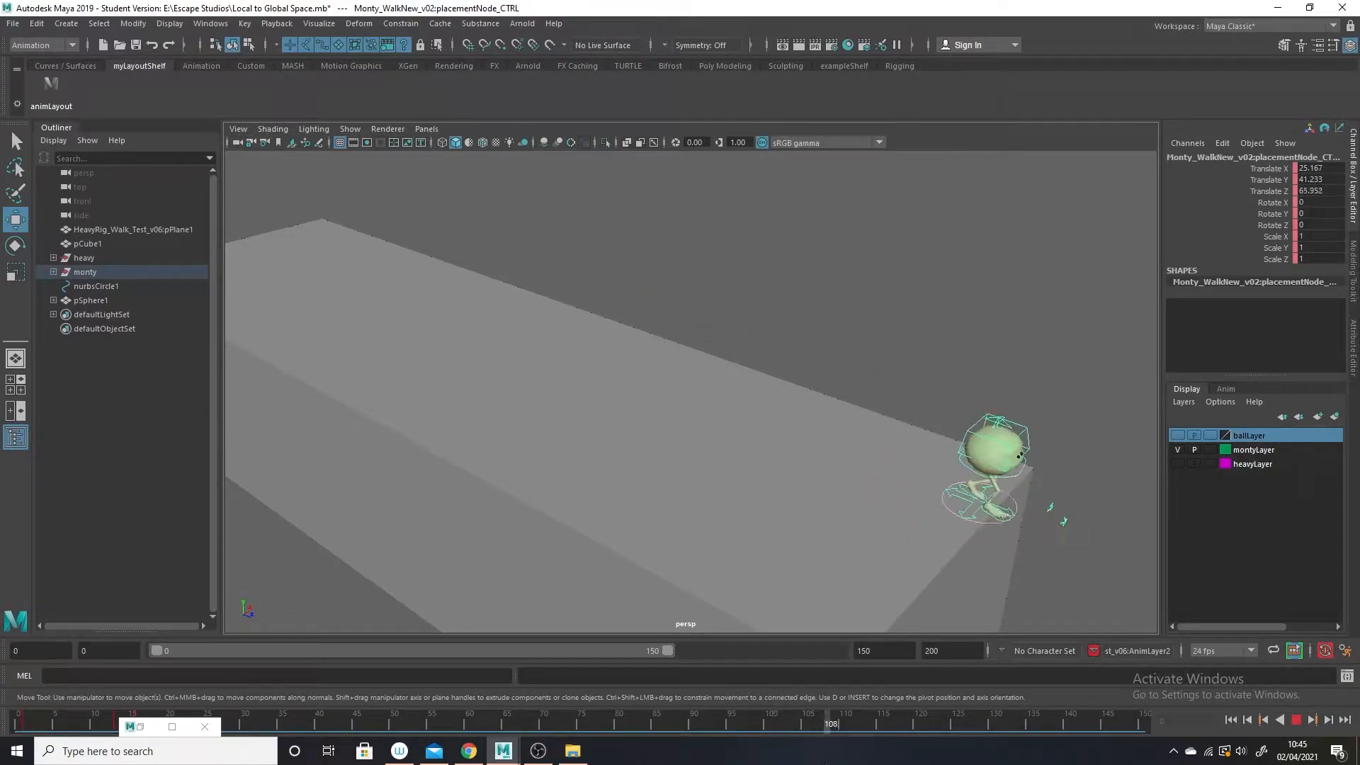
key(alt+v)
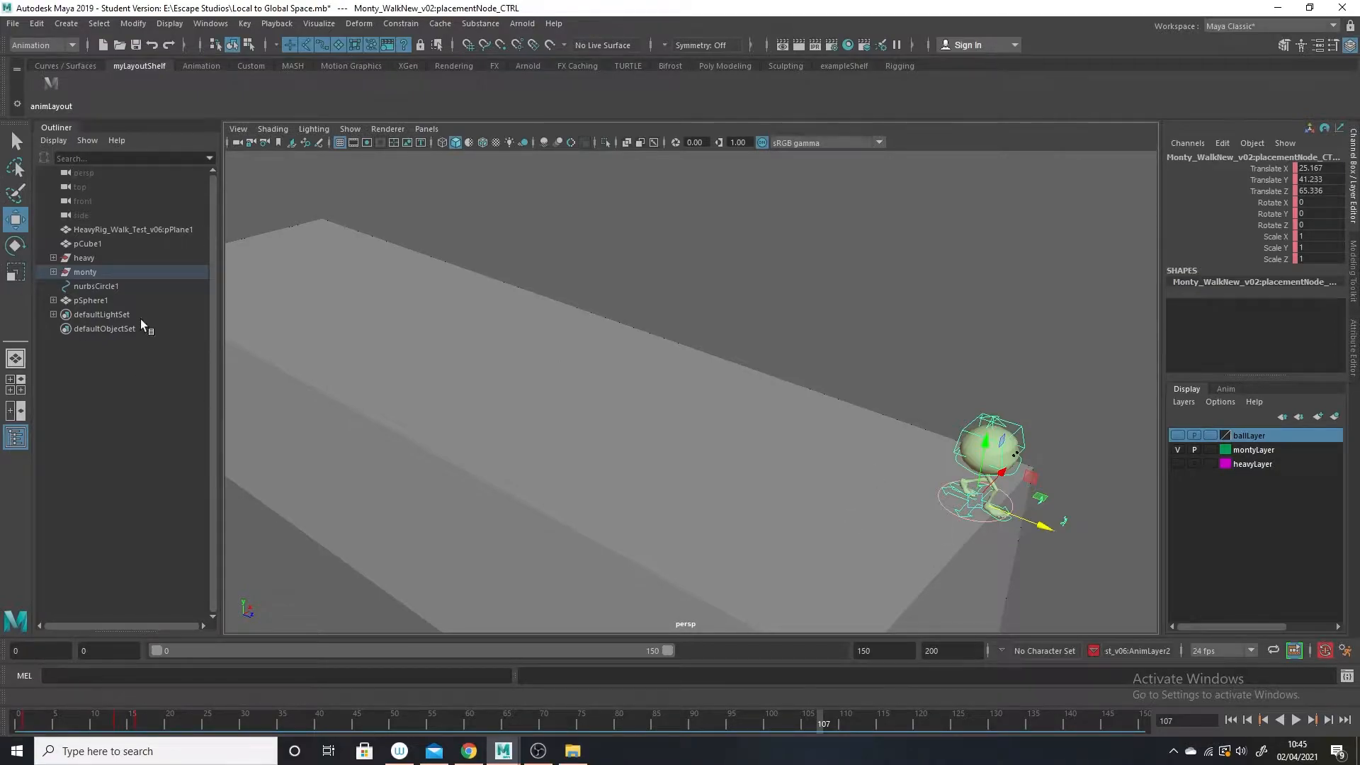
Select all of Monty's animated controls together: both feet, root, squash, and placement.
click(16, 142)
alt+drag(948, 468, 991, 521)
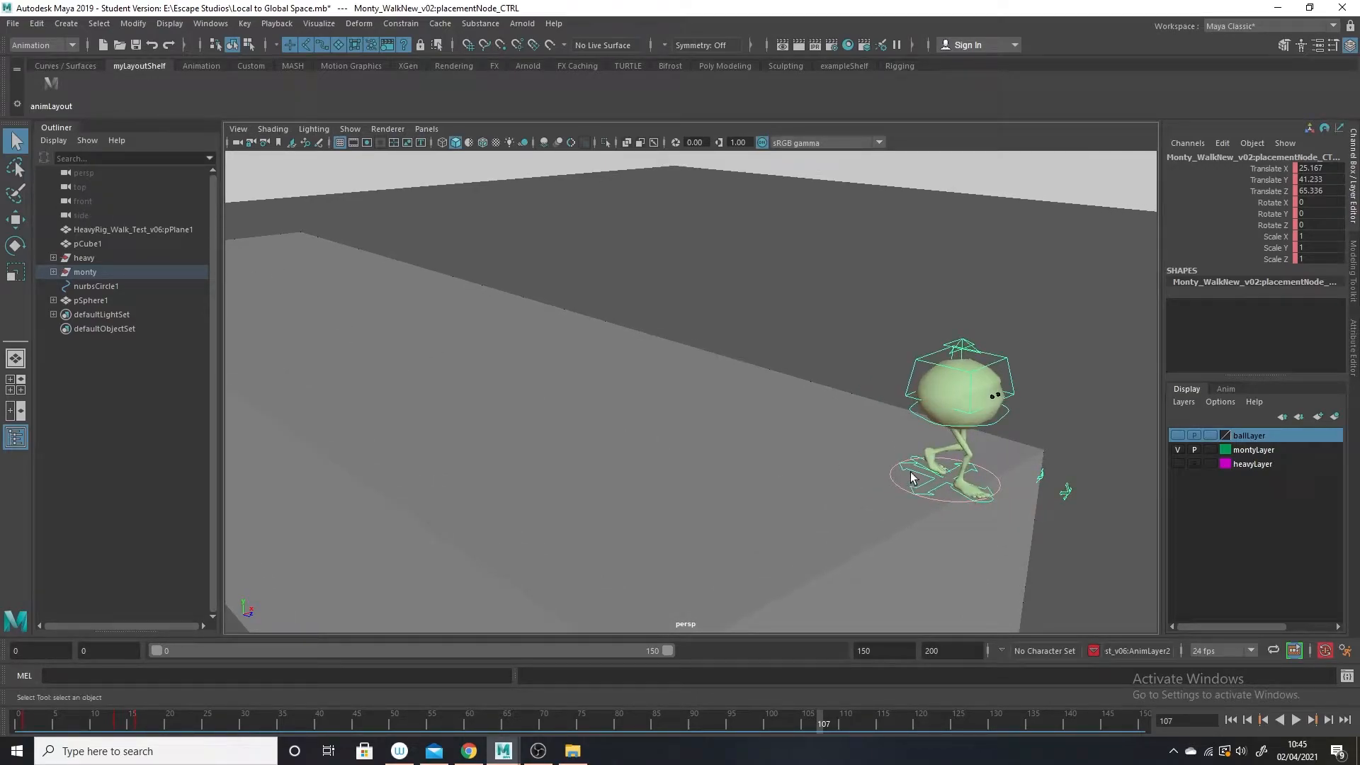
click(992, 503)
click(914, 457)
click(912, 396)
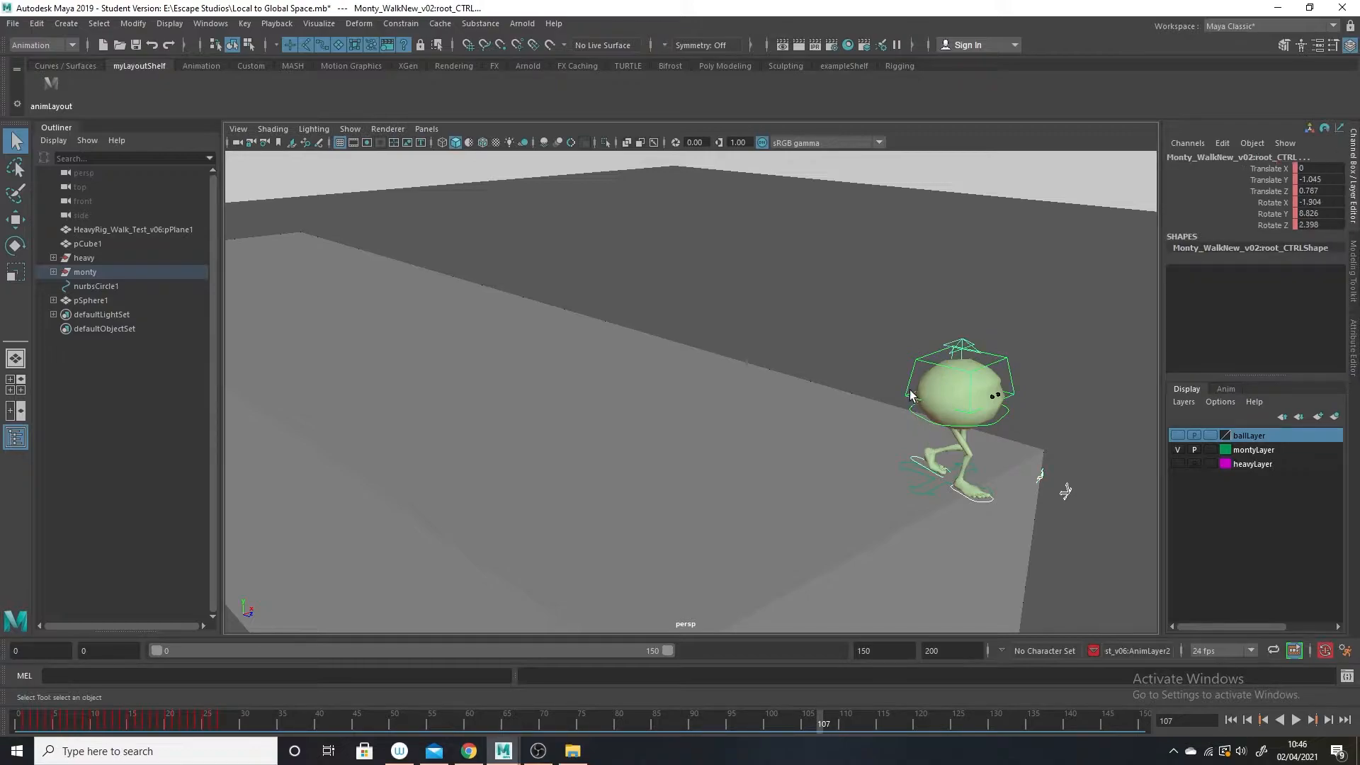
click(909, 394)
click(964, 361)
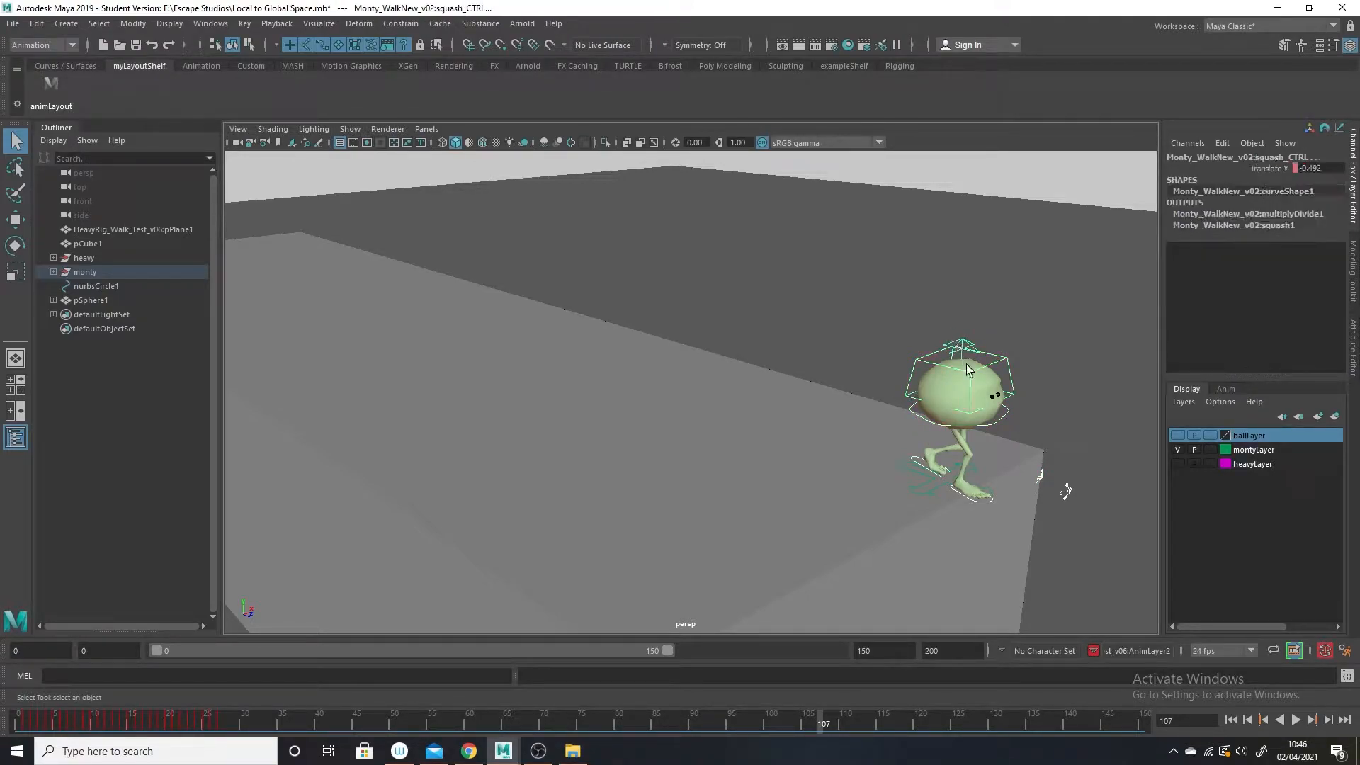
click(934, 493)
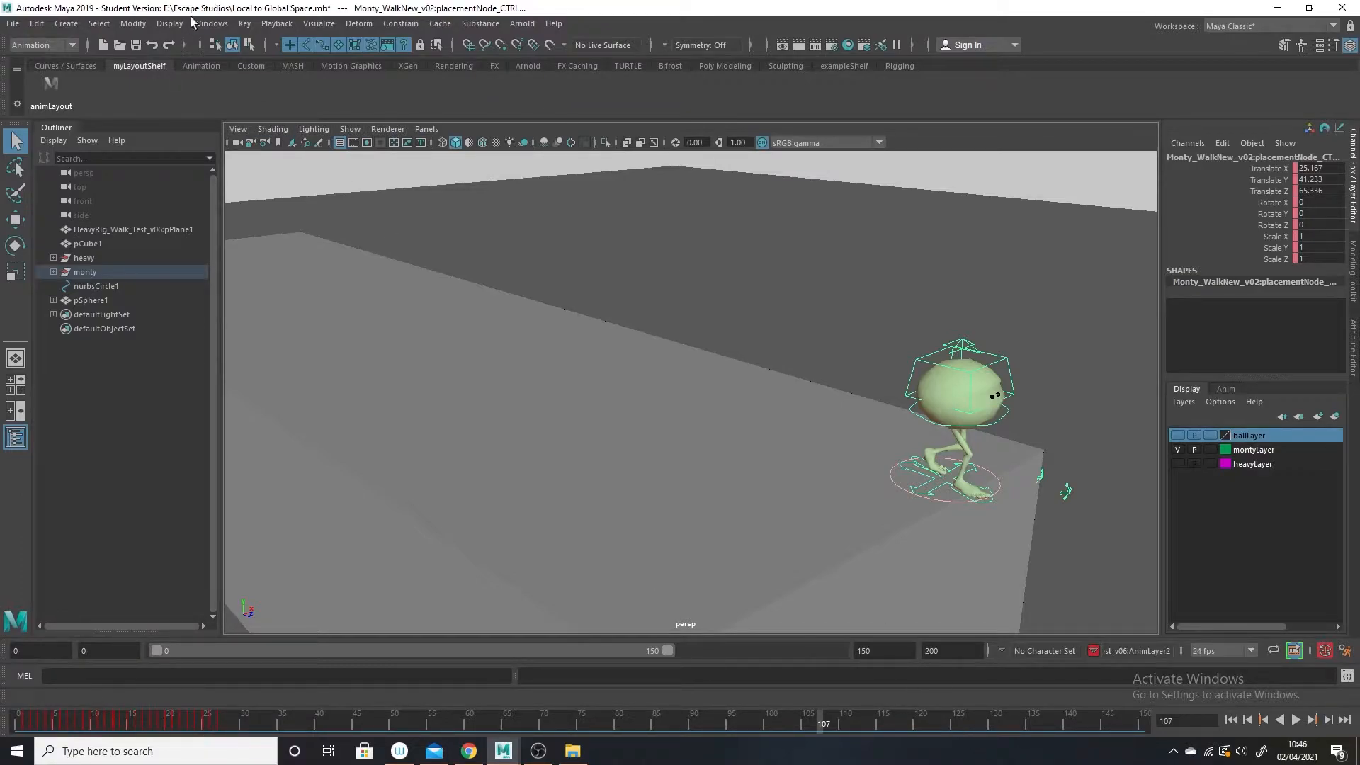
Bake the selected controls' animation with Bake Simulation, using a Start/End range from frame 0 to the block's edge, sampled by 2.
click(36, 23)
mouse_move(71, 154)
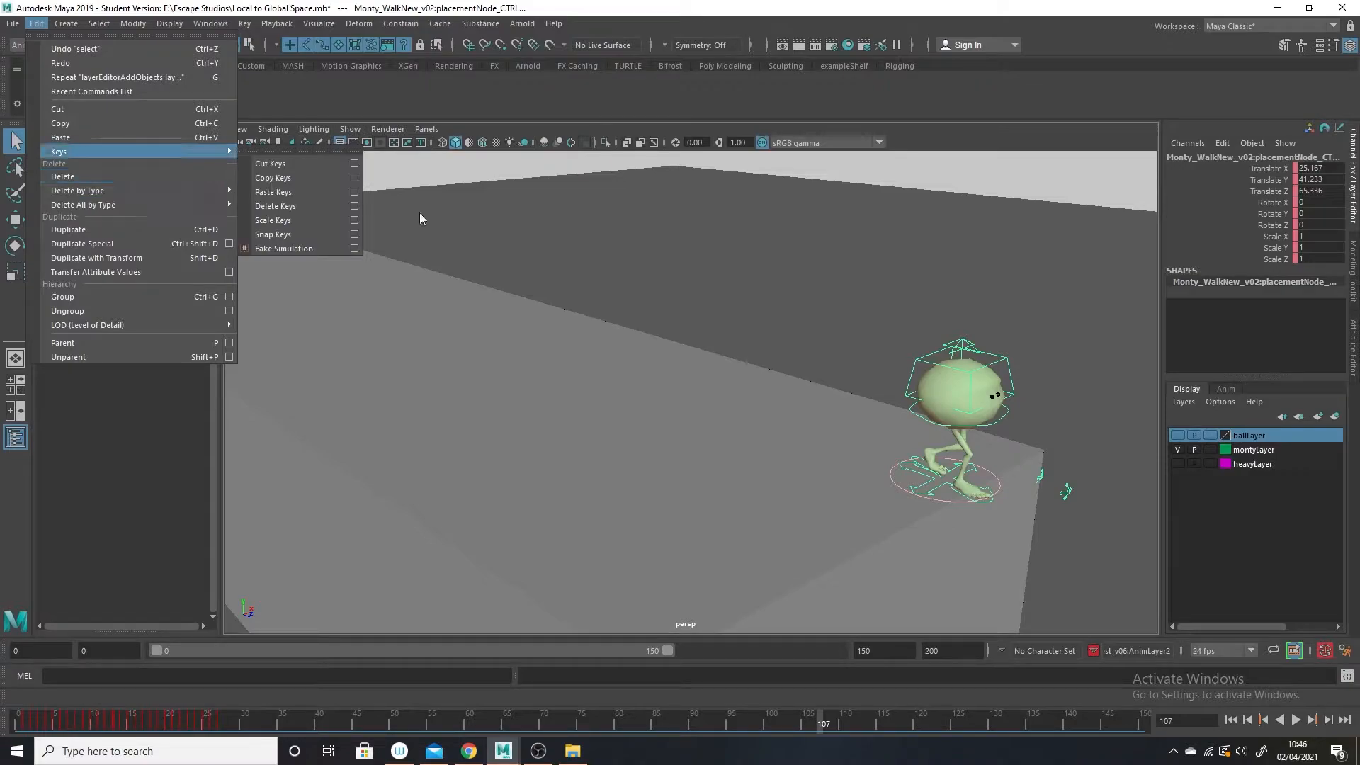
click(359, 248)
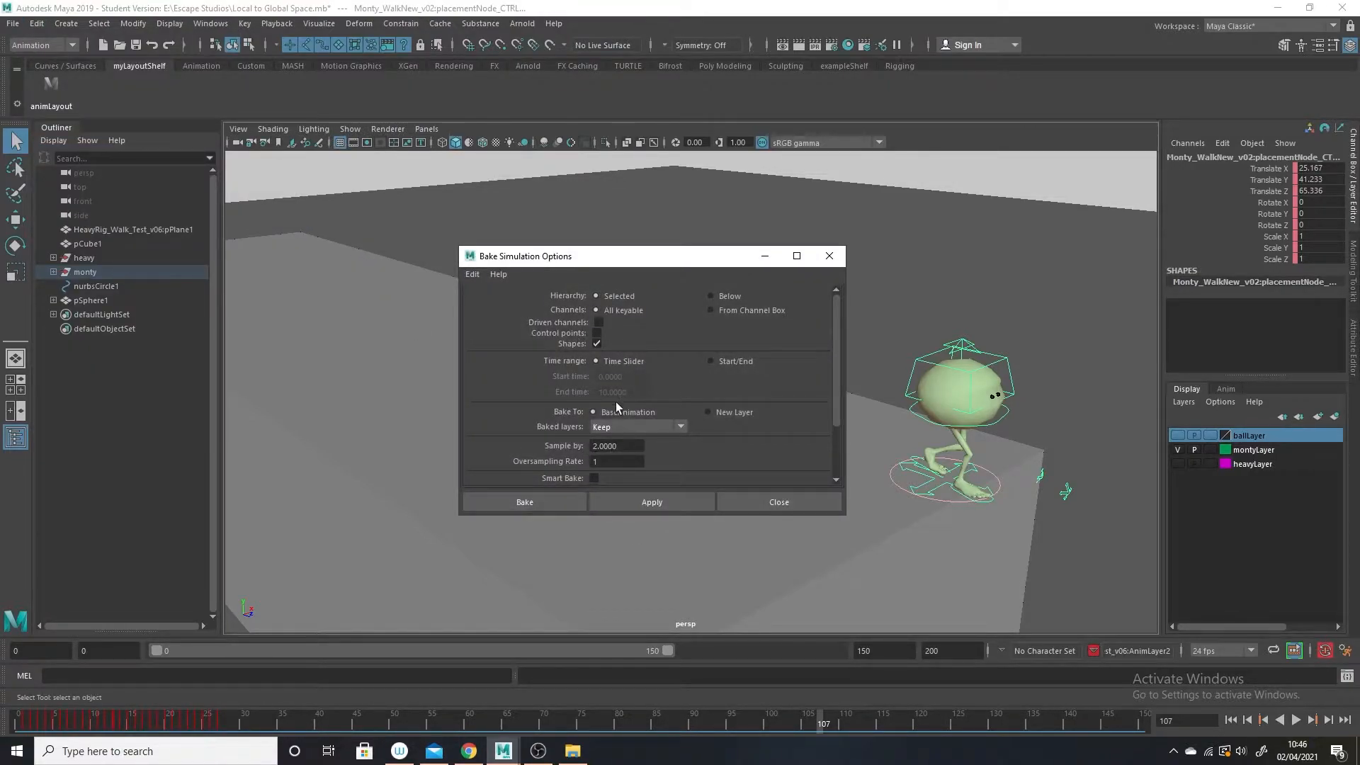
click(711, 361)
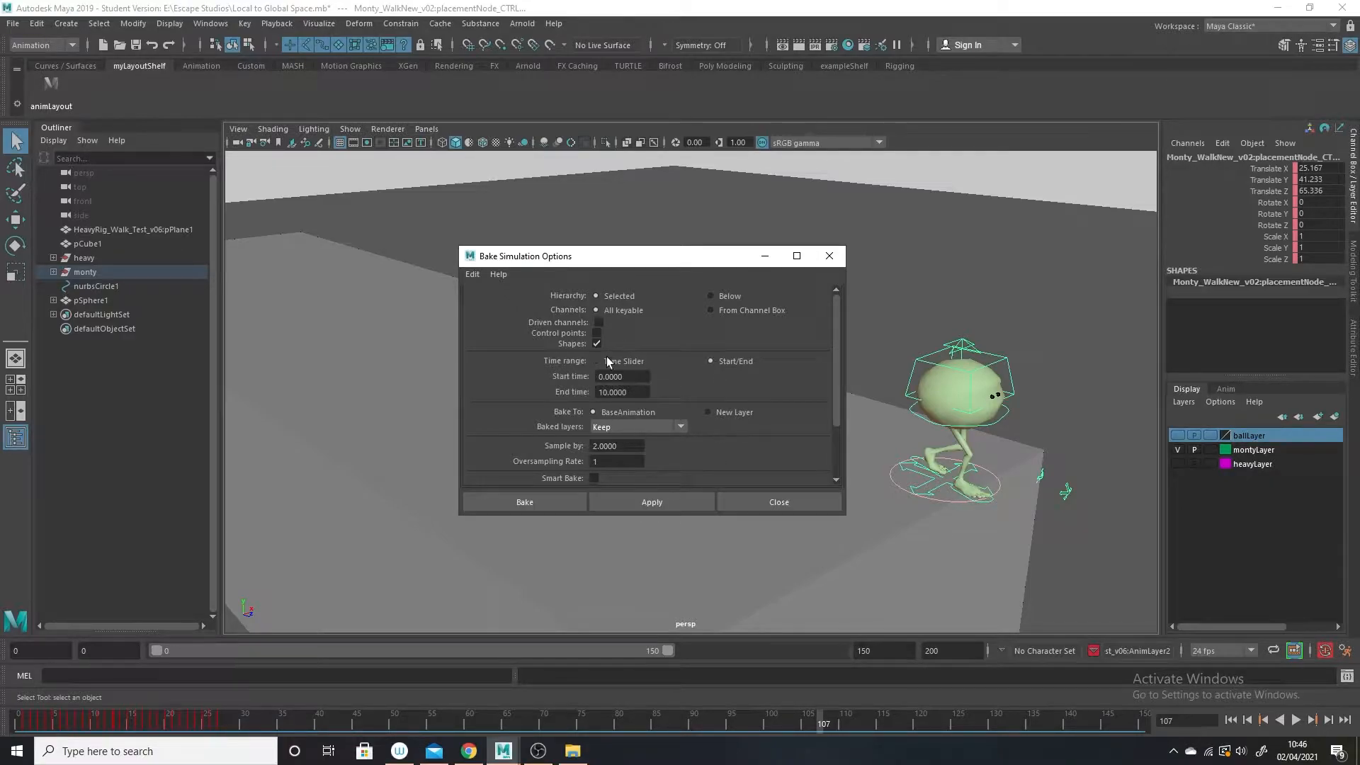
click(597, 376)
click(608, 392)
click(530, 502)
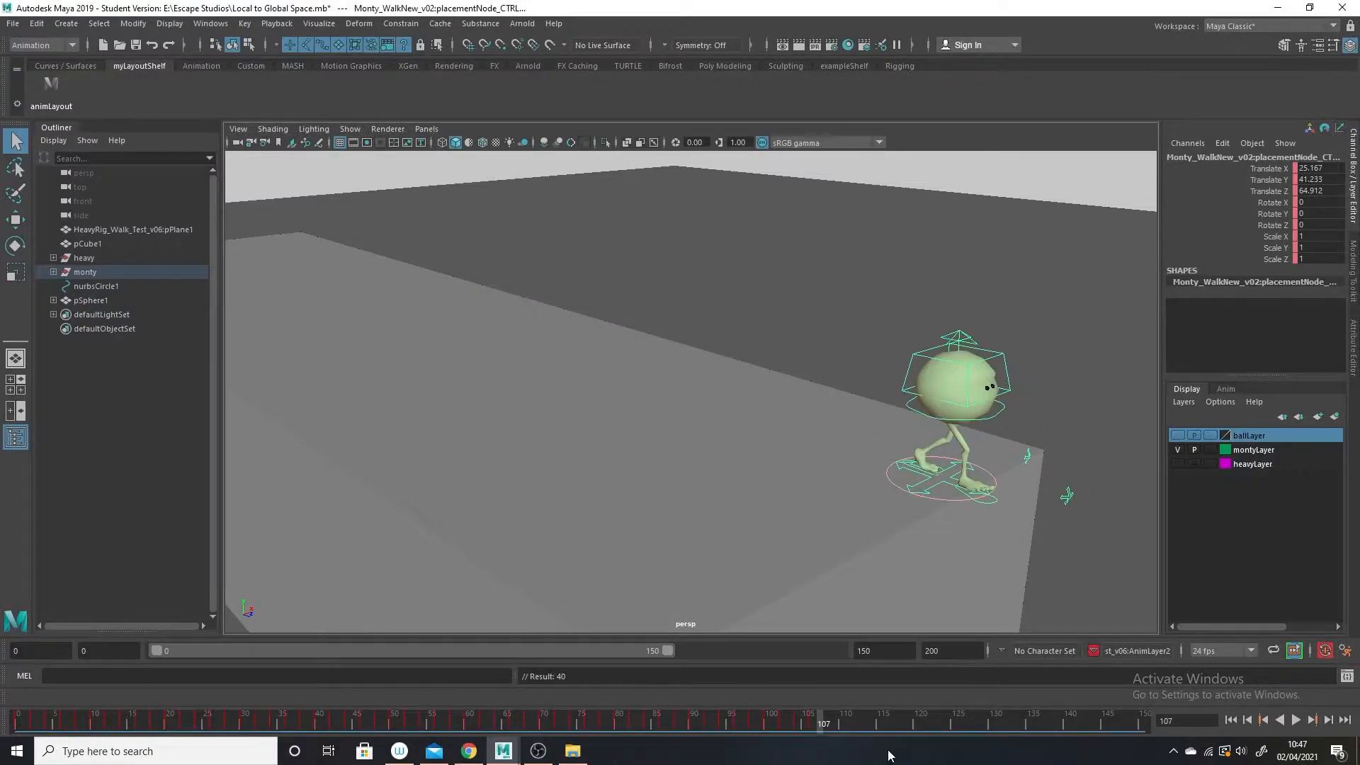
Scrub to frame 106 and play back Monty's walk to check the baked keys.
drag(691, 721, 814, 724)
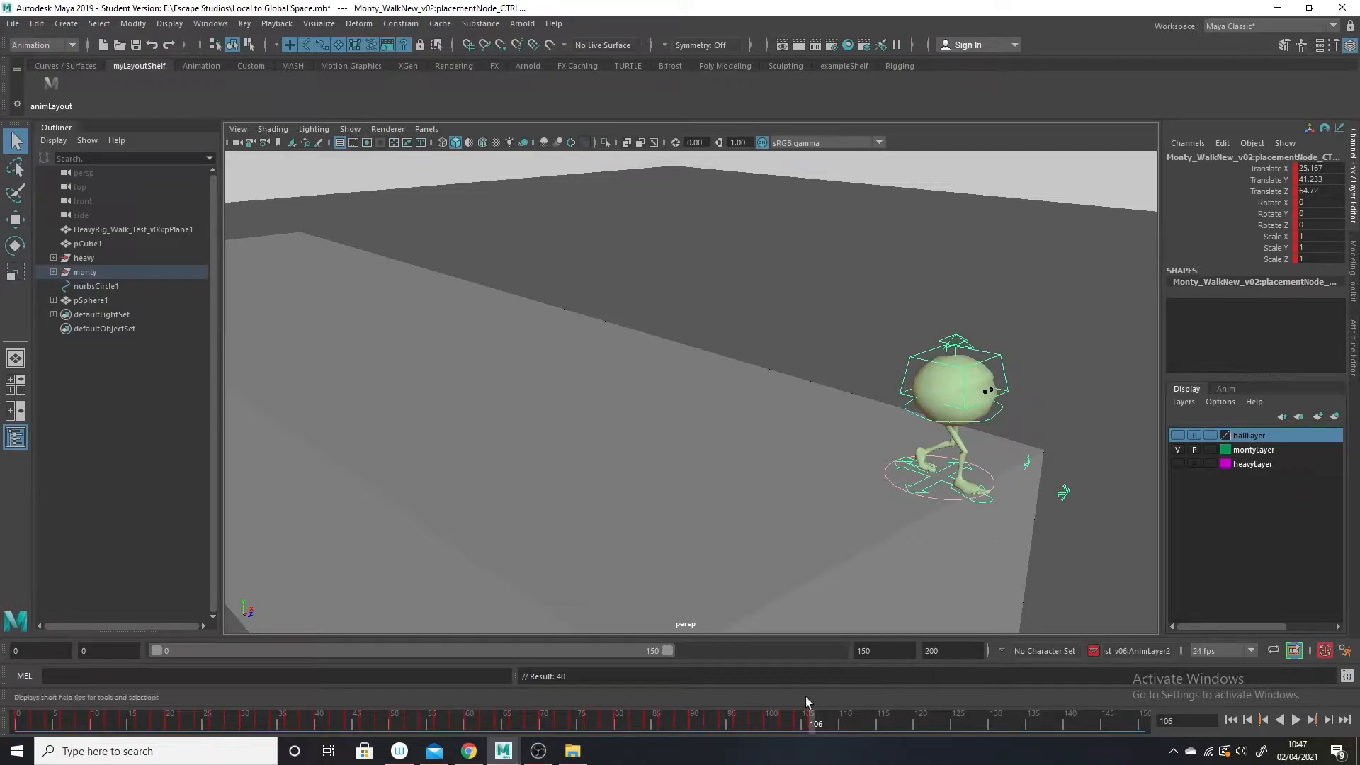
key(alt+v)
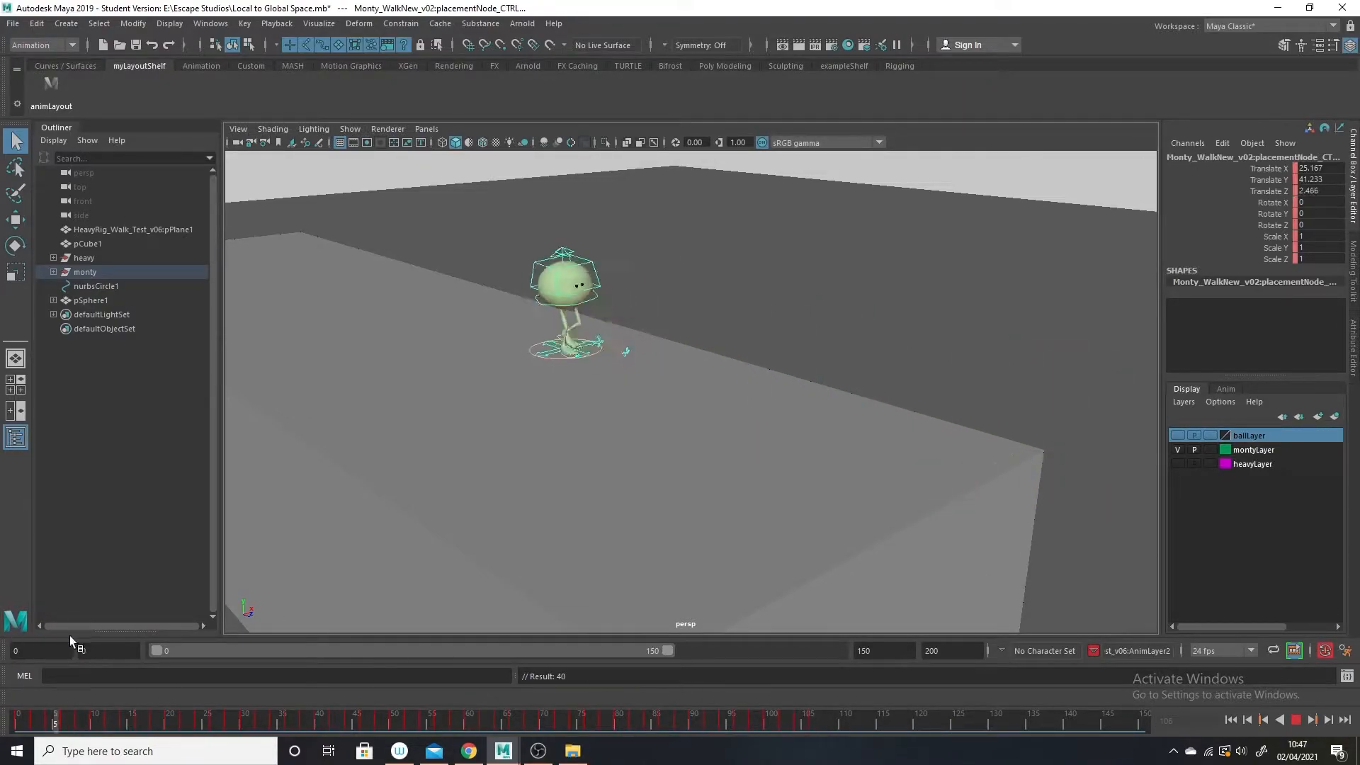
key(alt+v)
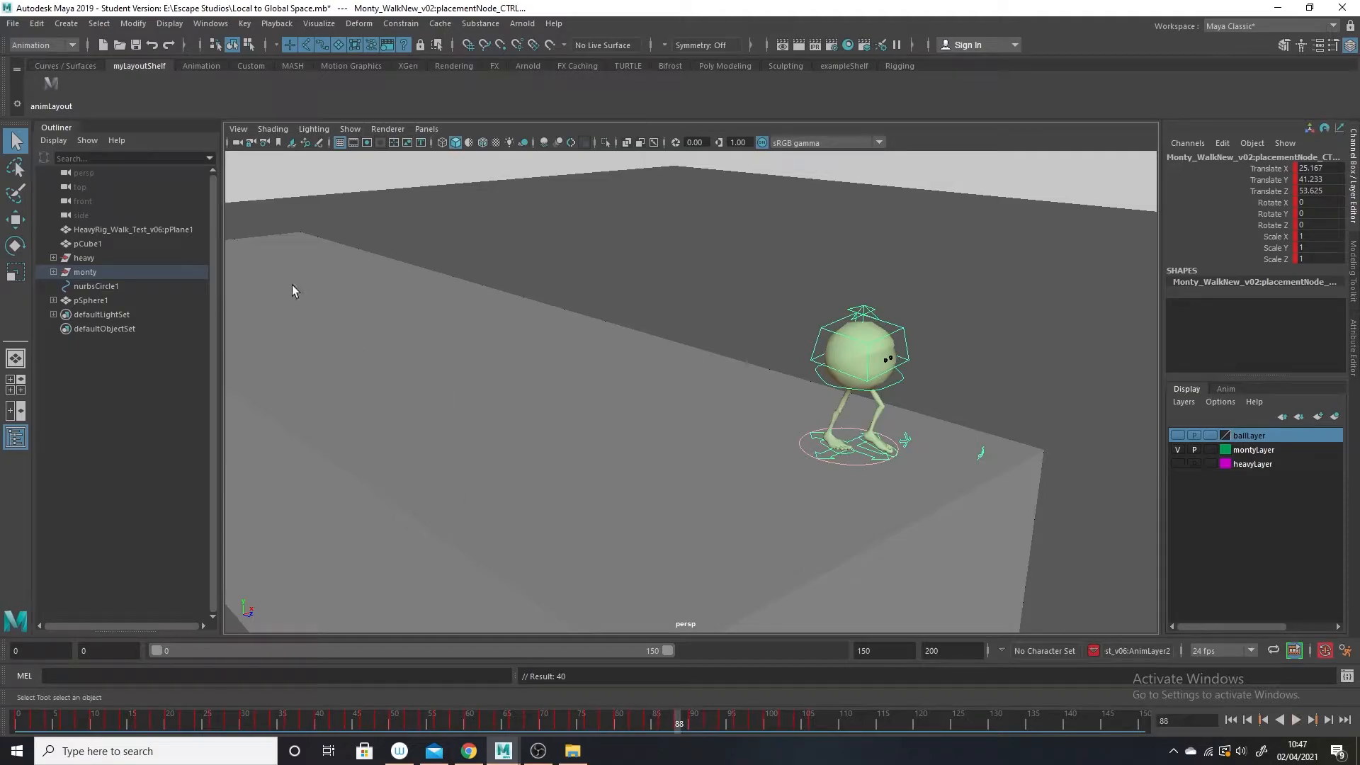
Restore the animLayout workspace with the Graph Editor and frame Monty's baked curves up to frame 150.
click(52, 89)
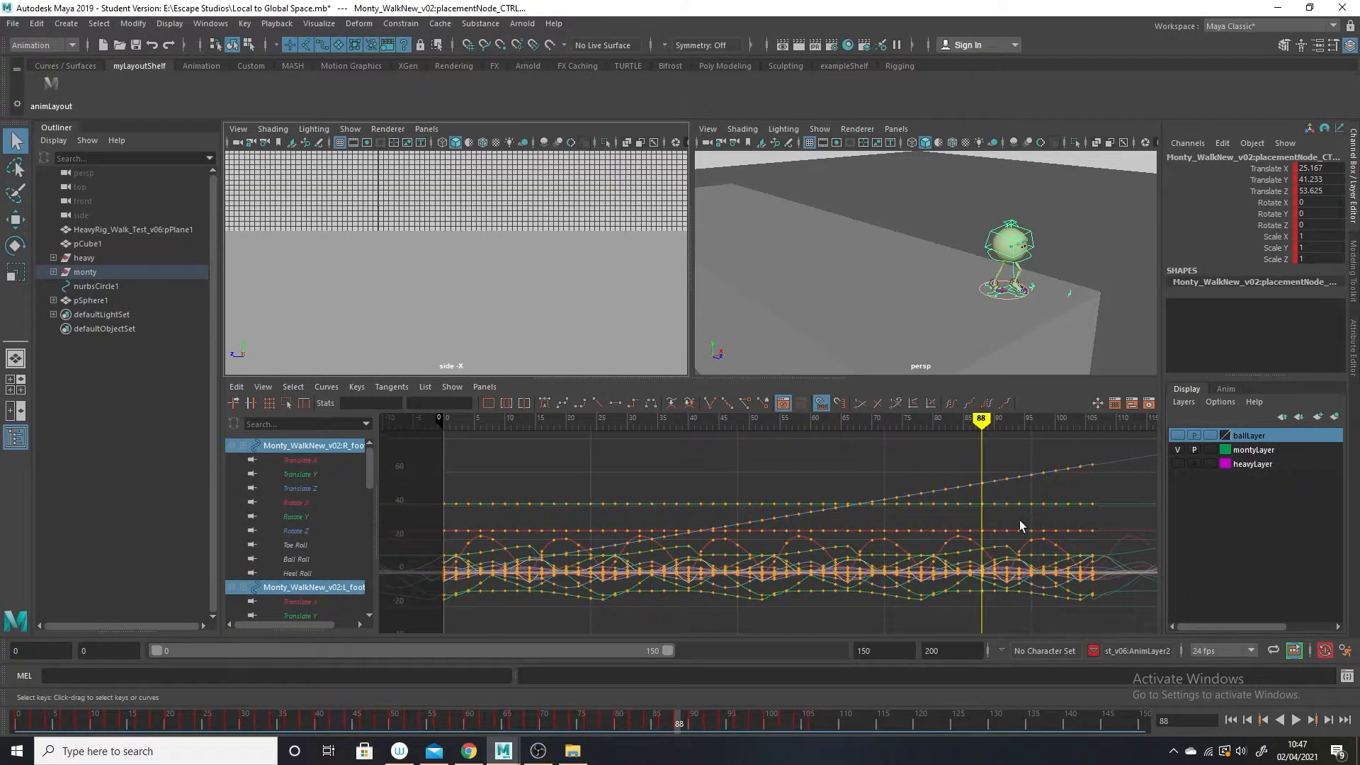
alt+right_drag(1083, 595, 1054, 576)
alt+middle_drag(1054, 576, 975, 575)
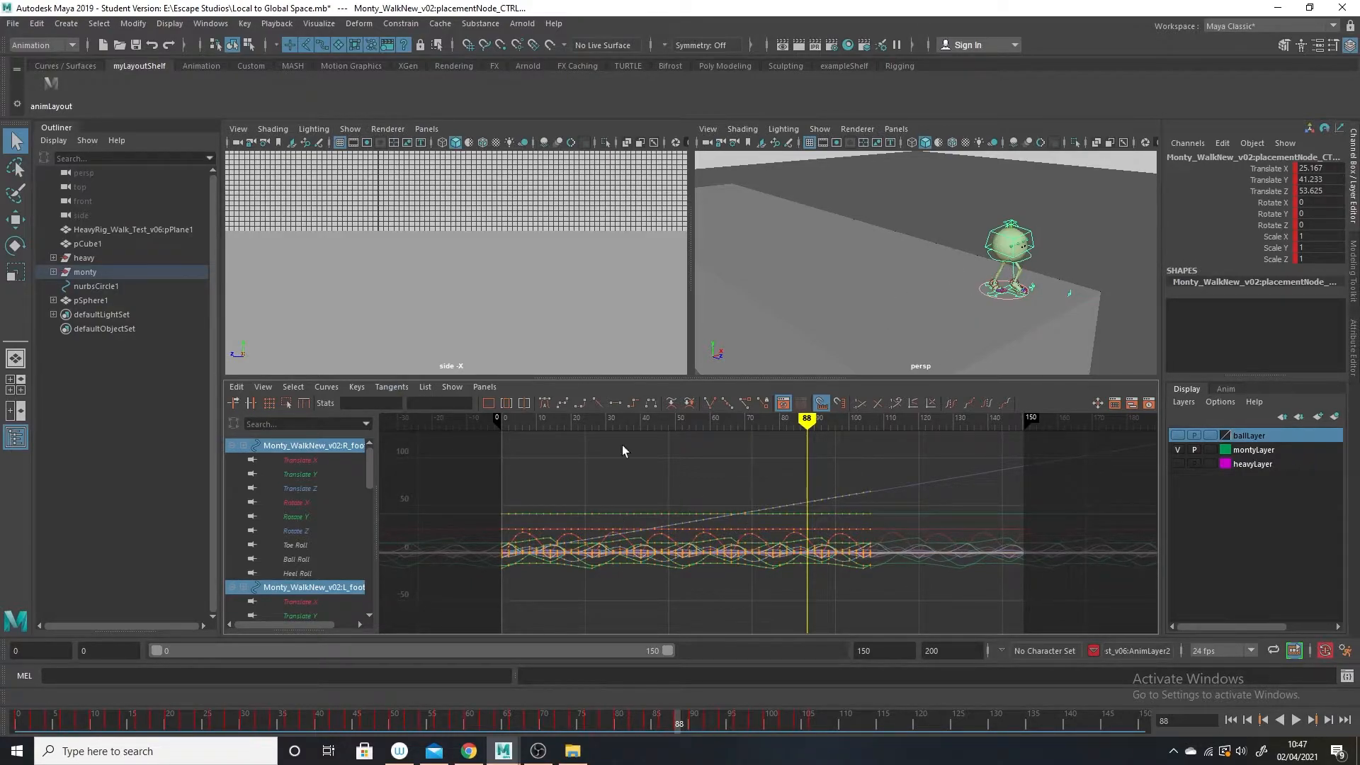
Set both Pre Infinity and Post Infinity of Monty's animation curves to Constant.
click(327, 388)
mouse_move(366, 414)
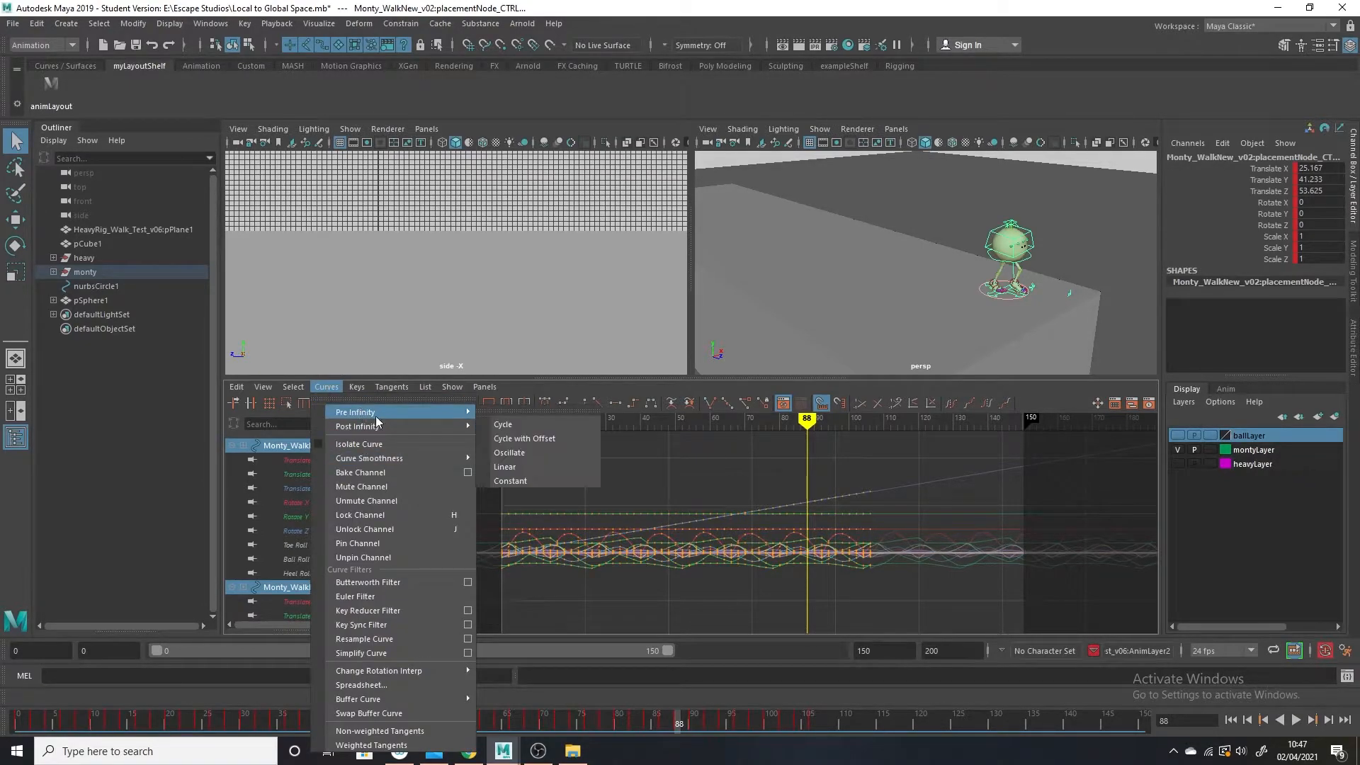
click(554, 479)
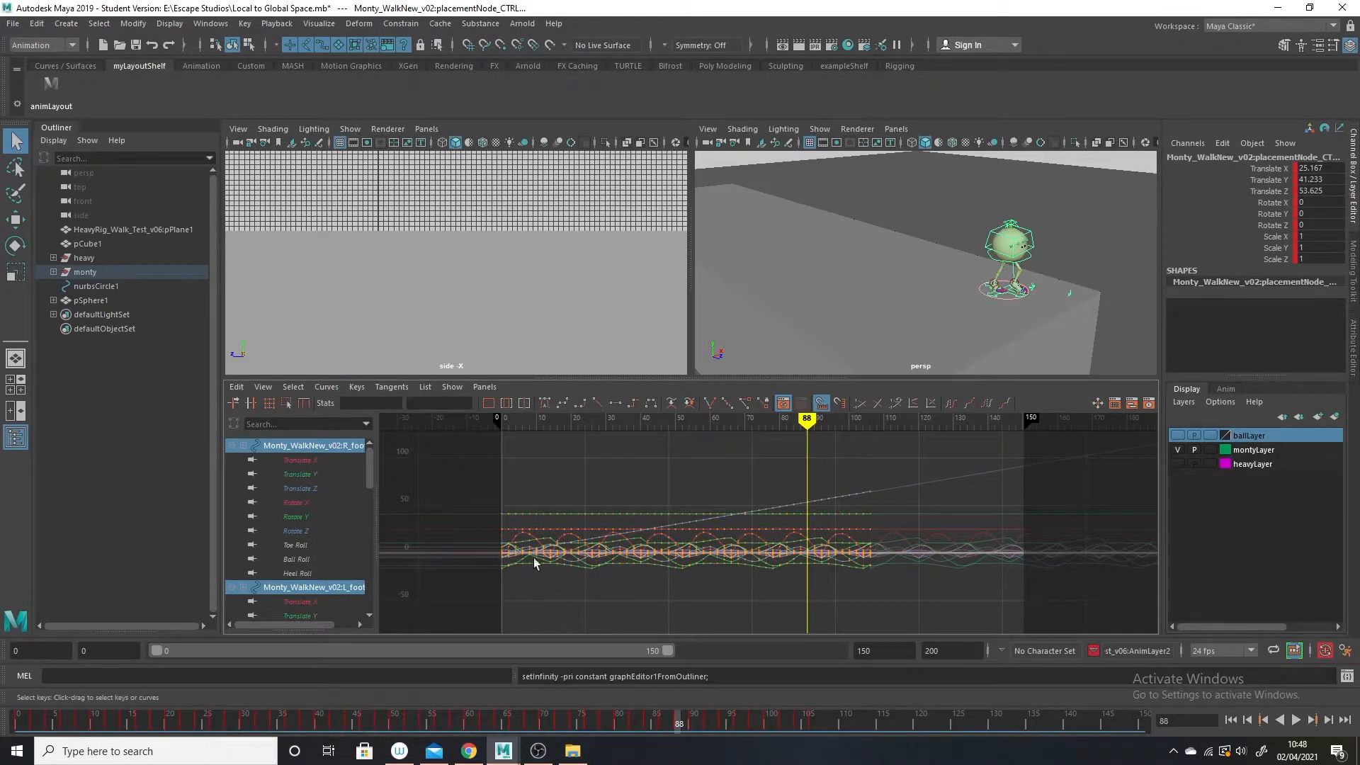
click(323, 387)
mouse_move(369, 426)
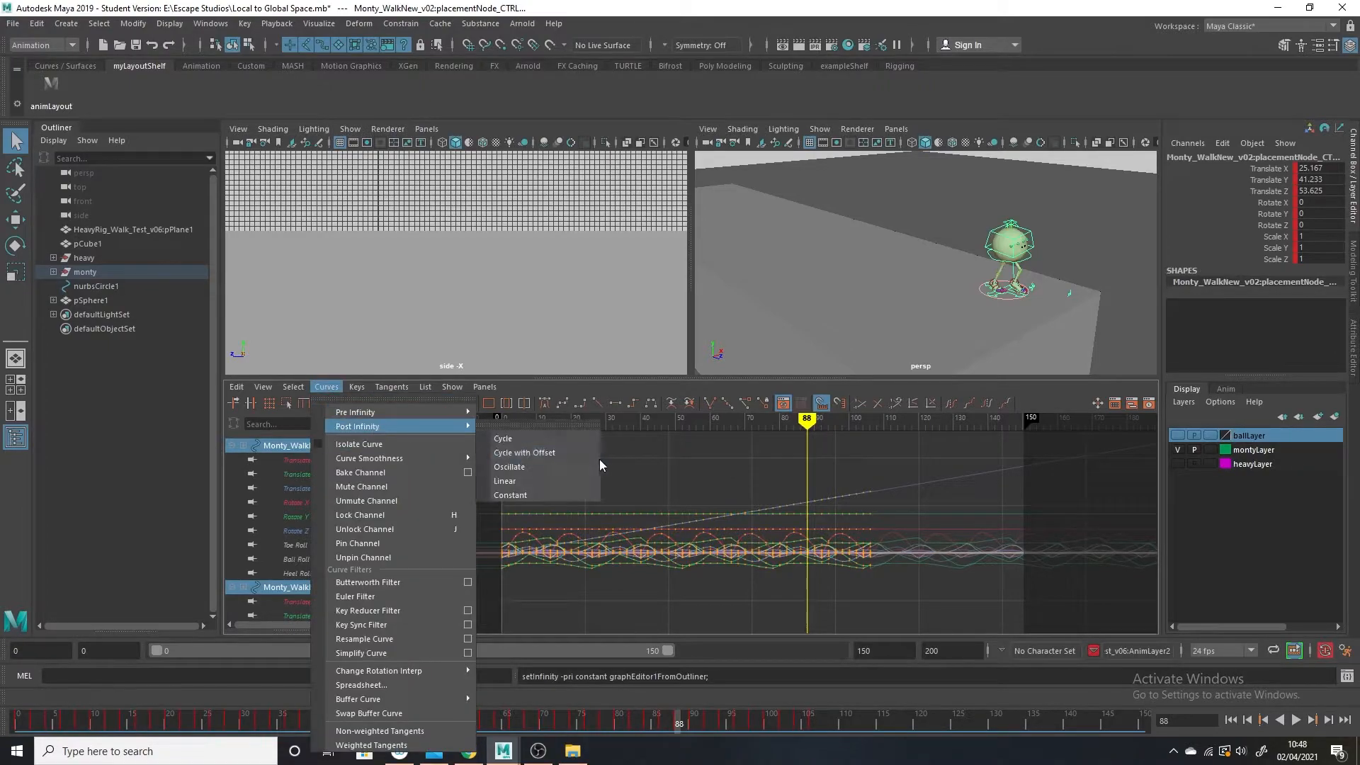
click(538, 496)
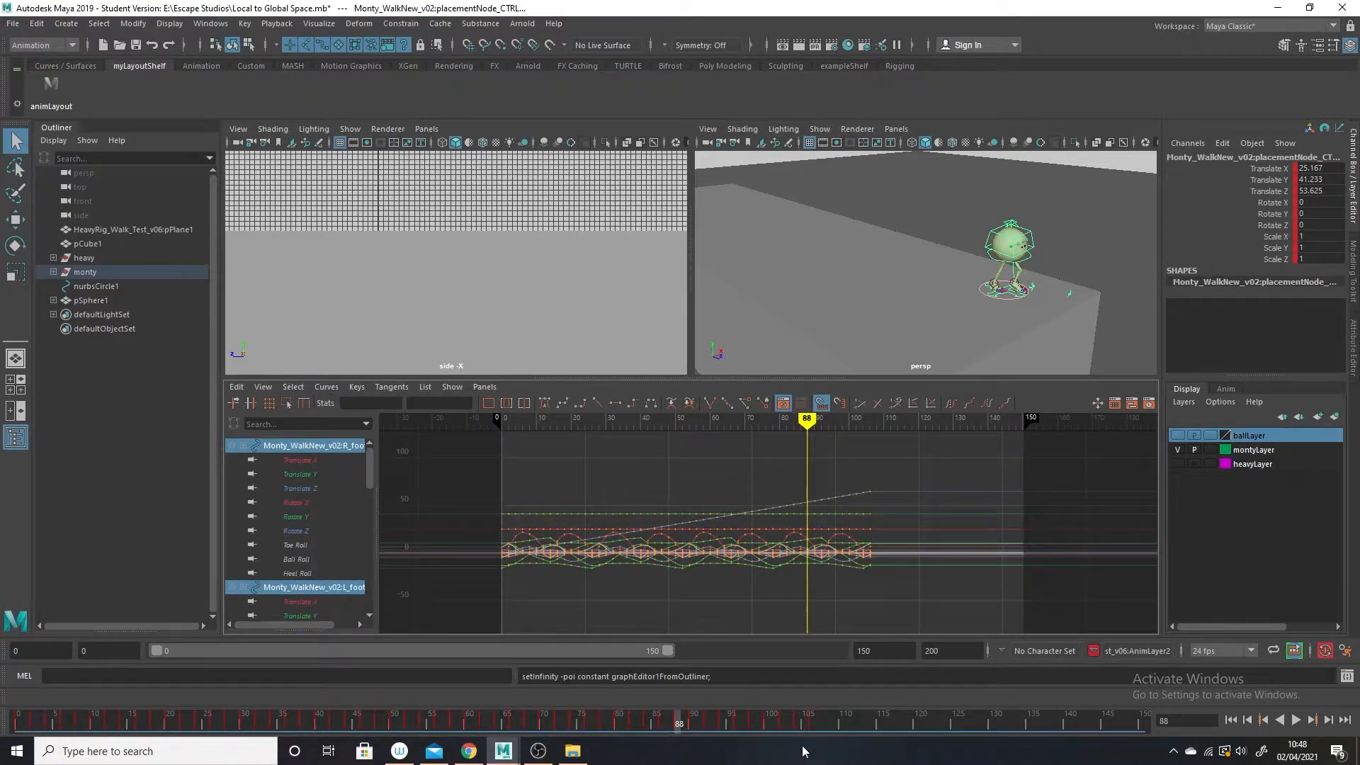
Scrub to frames 106 and 120 and play back the walk to examine where Monty stops at the block's edge.
drag(679, 729, 813, 720)
scroll(1020, 326, up, 3)
alt+drag(1026, 333, 977, 324)
alt+middle_drag(978, 324, 909, 298)
scroll(956, 332, up, 3)
mouse_move(964, 337)
alt+mouse_down()
mouse_move(959, 325)
mouse_move(976, 326)
alt+mouse_up()
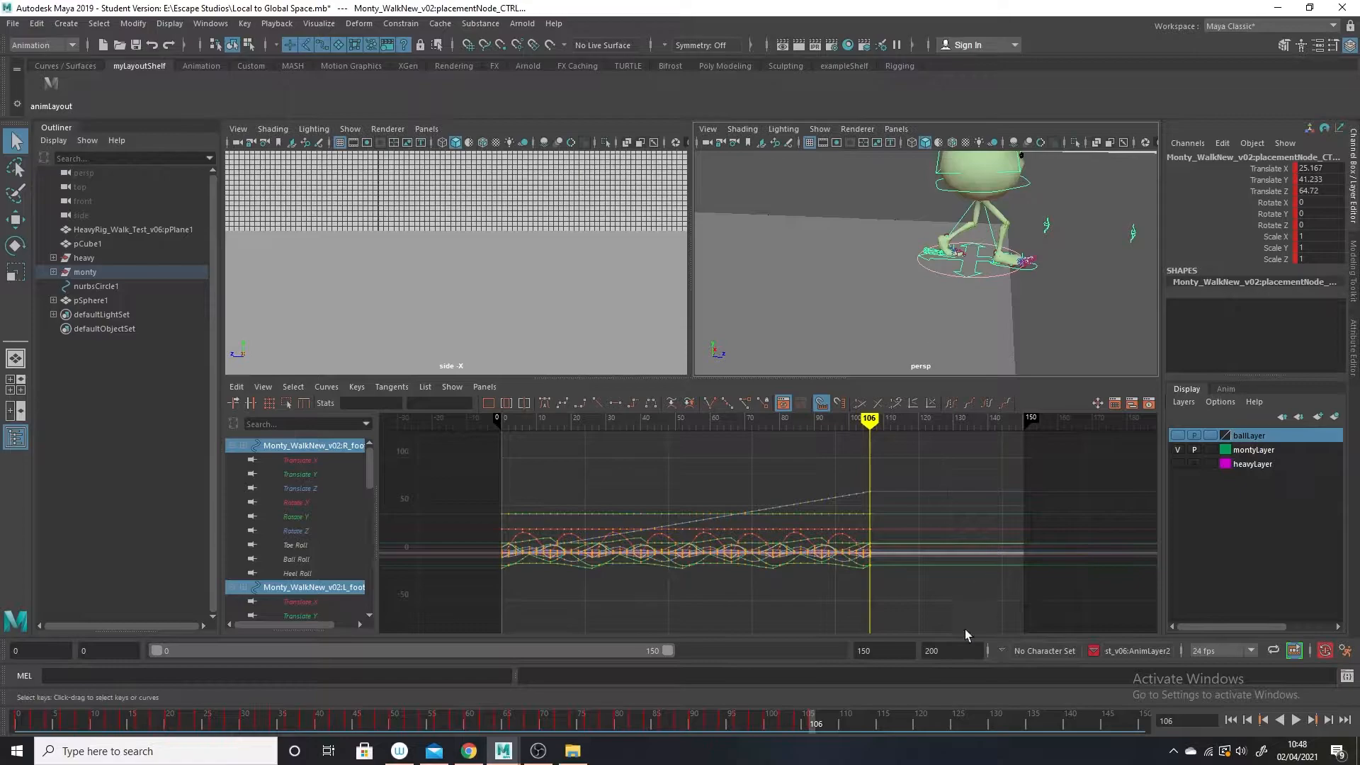
drag(811, 729, 919, 723)
alt+middle_drag(1139, 205, 1056, 237)
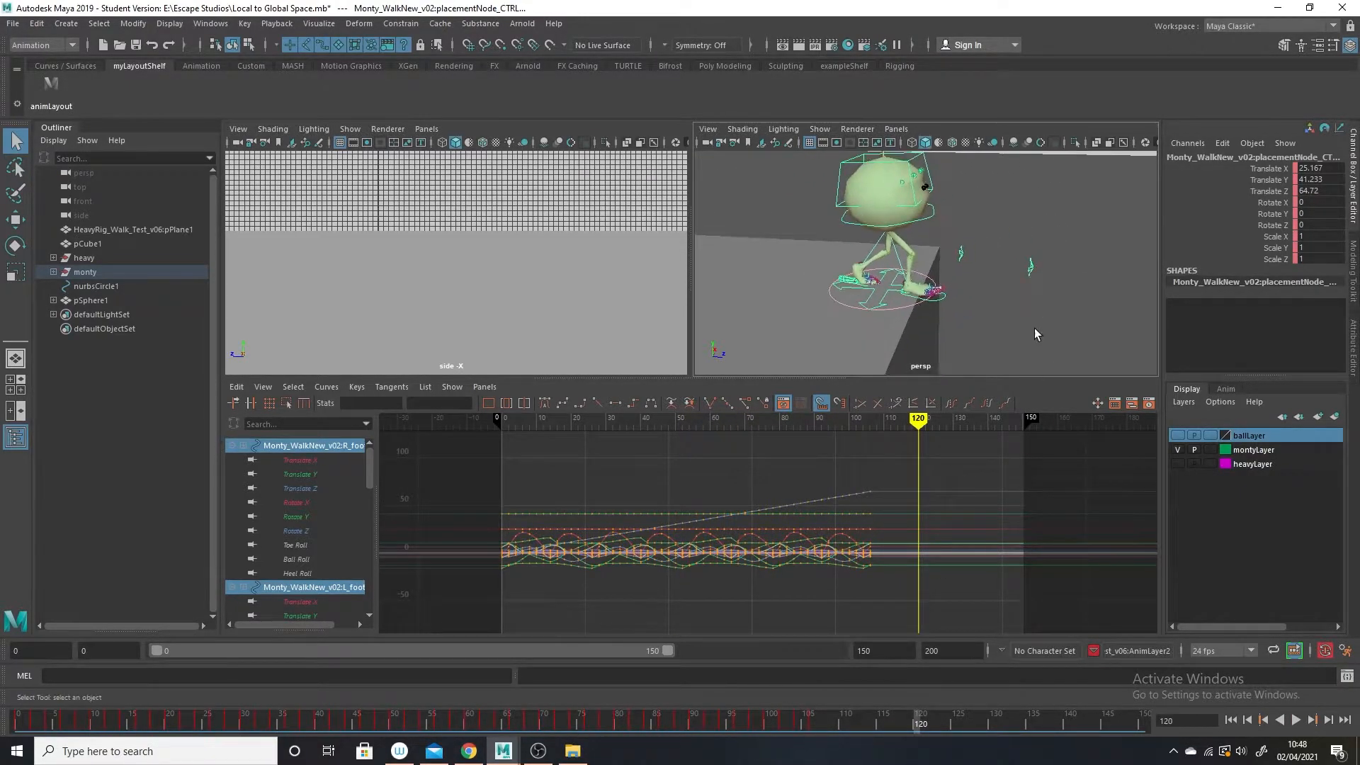
alt+right_drag(1034, 331, 975, 355)
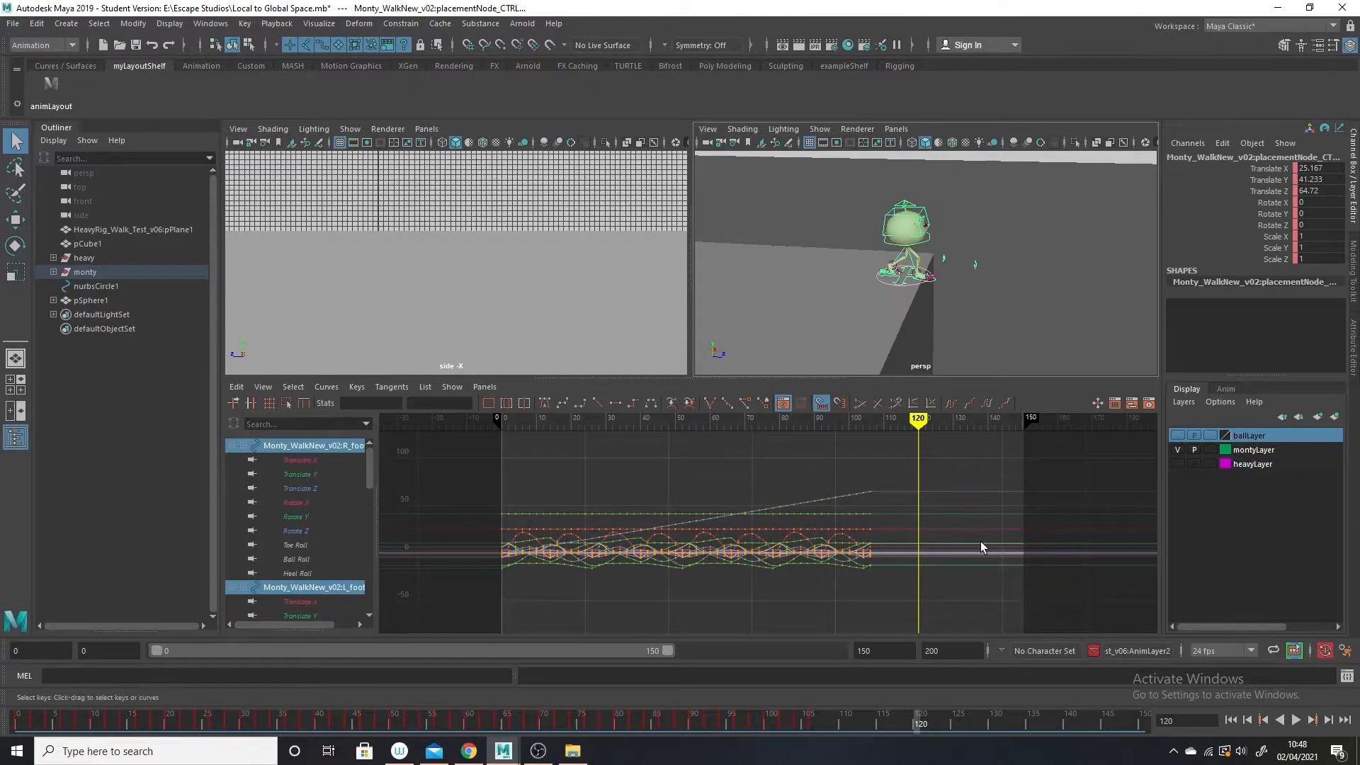
key(alt+v)
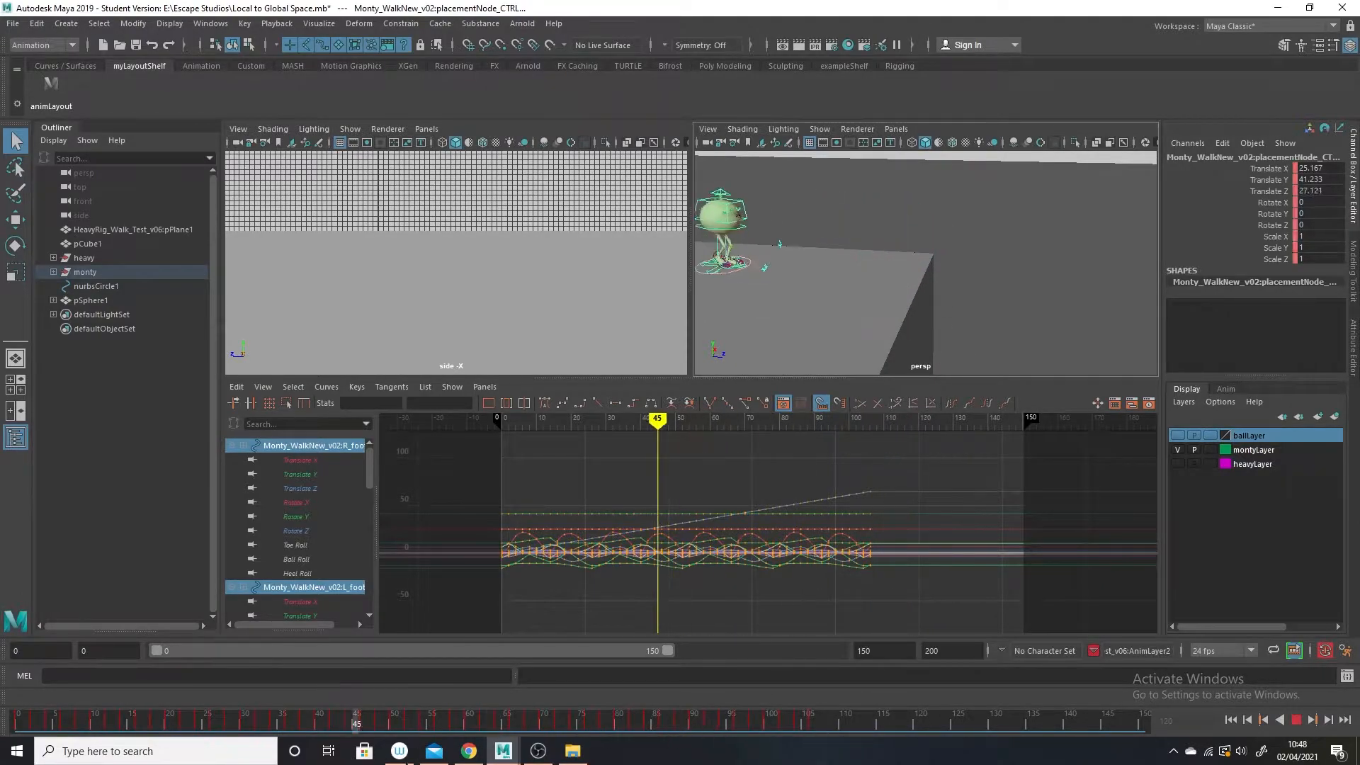
key(alt+v)
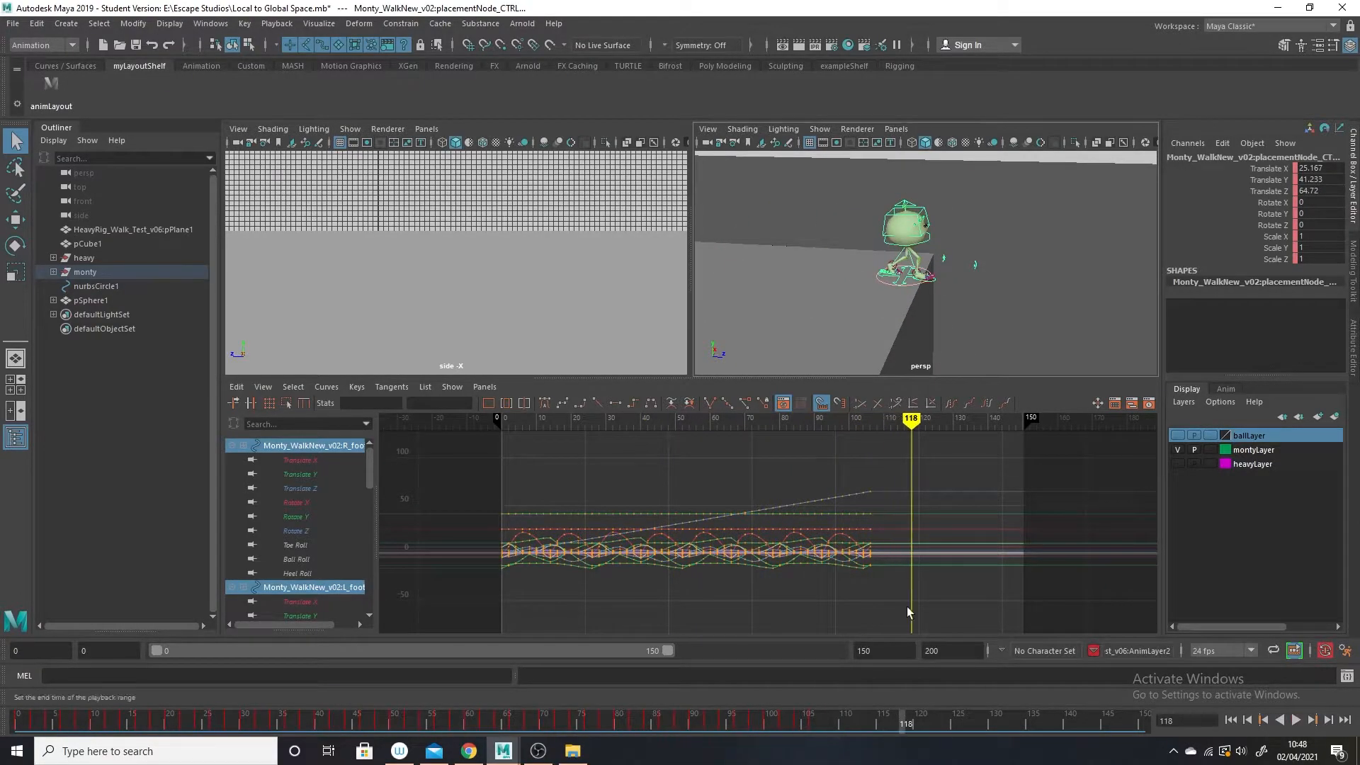
At frame 110, tilt Monty's placement control about 18 degrees in X and move it forward to Translate Y 41.761, Z 68.826.
click(905, 290)
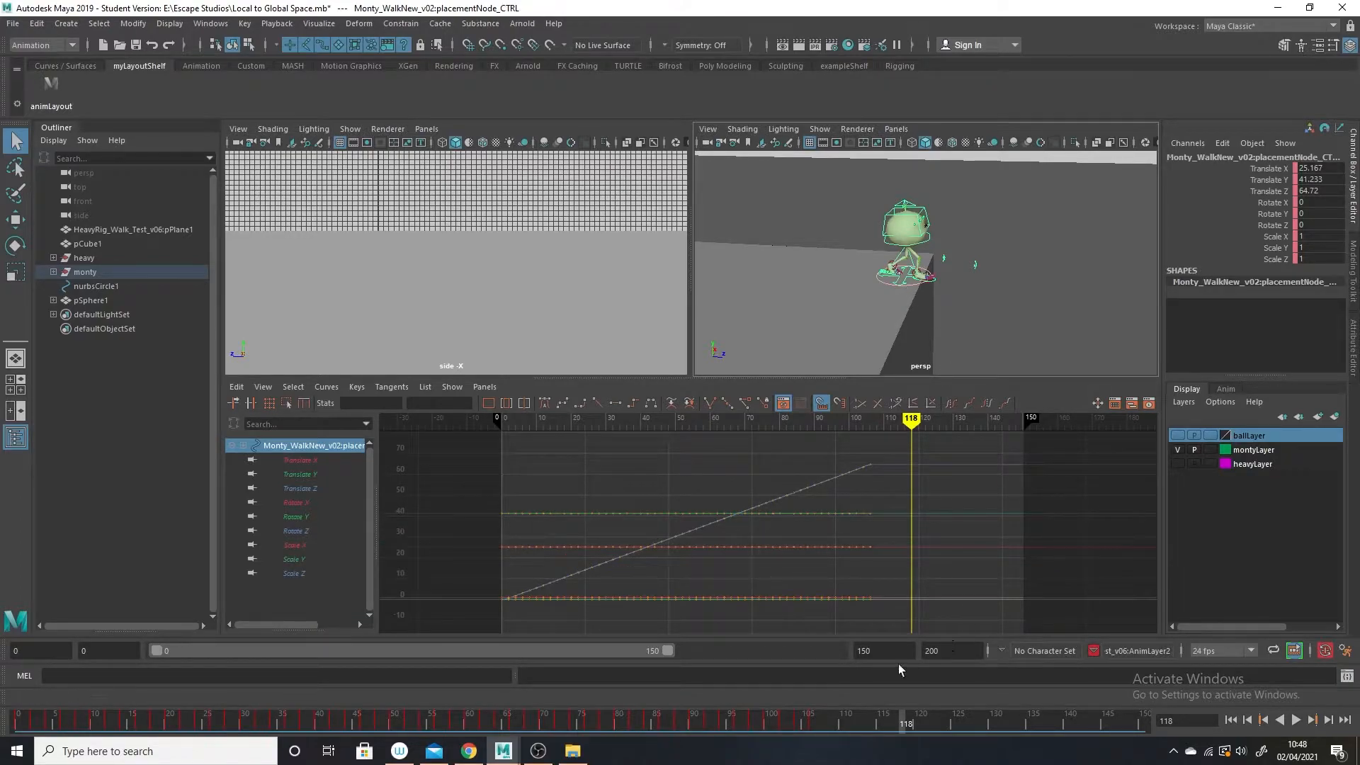
key(alt+v)
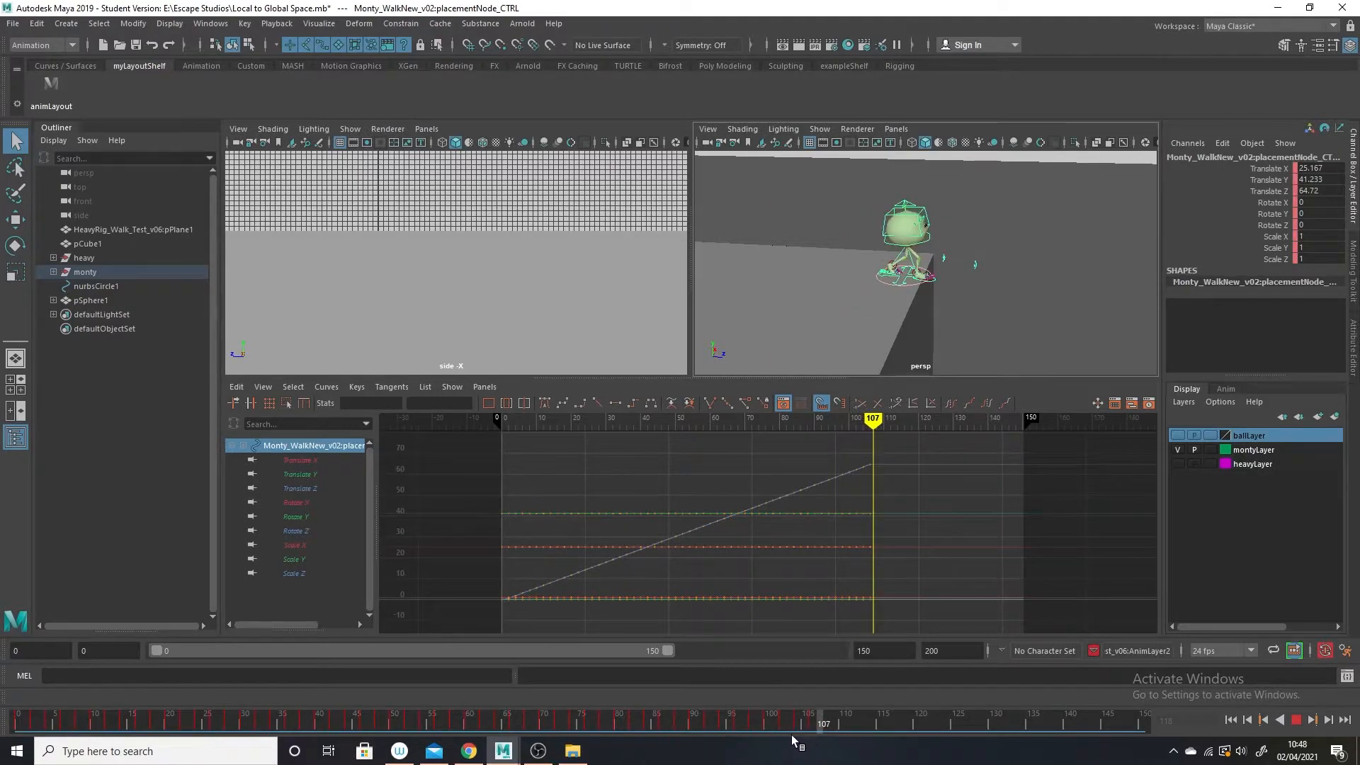
click(843, 721)
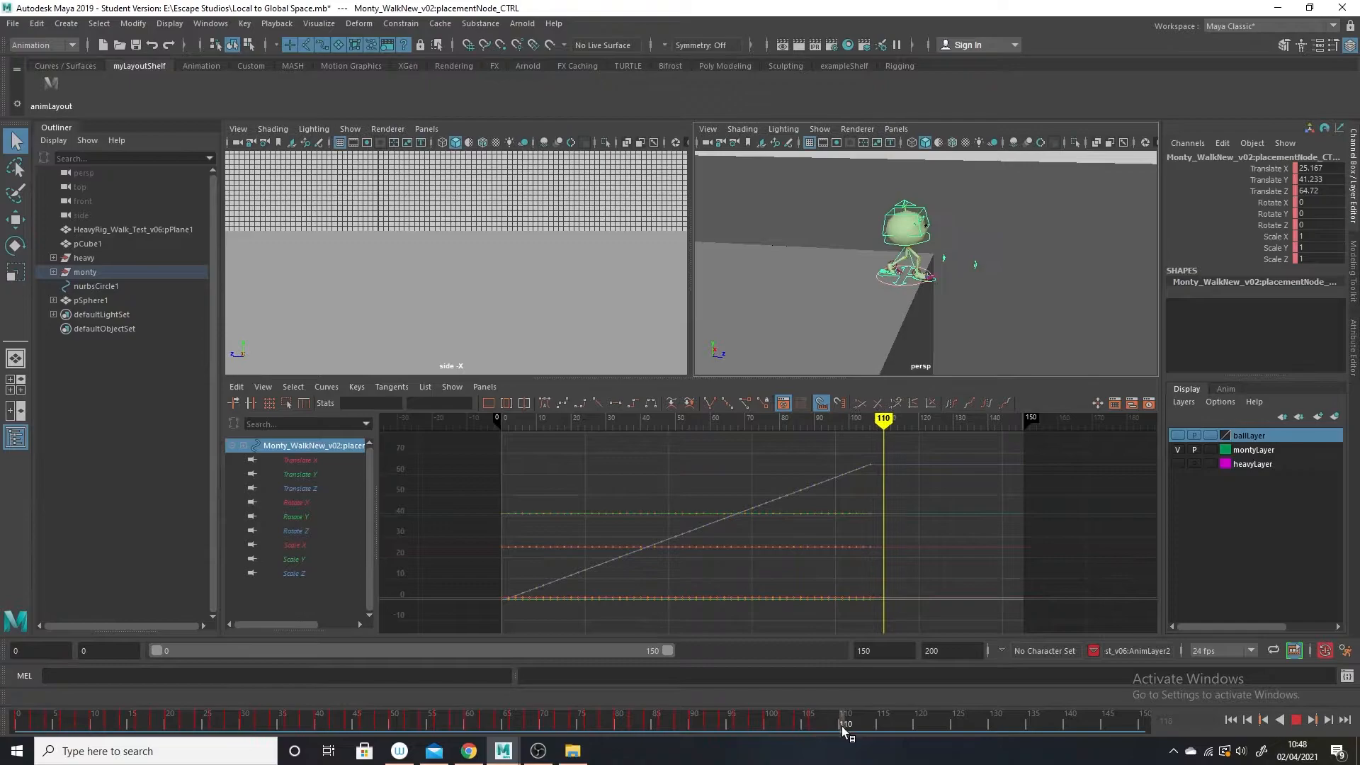
click(15, 245)
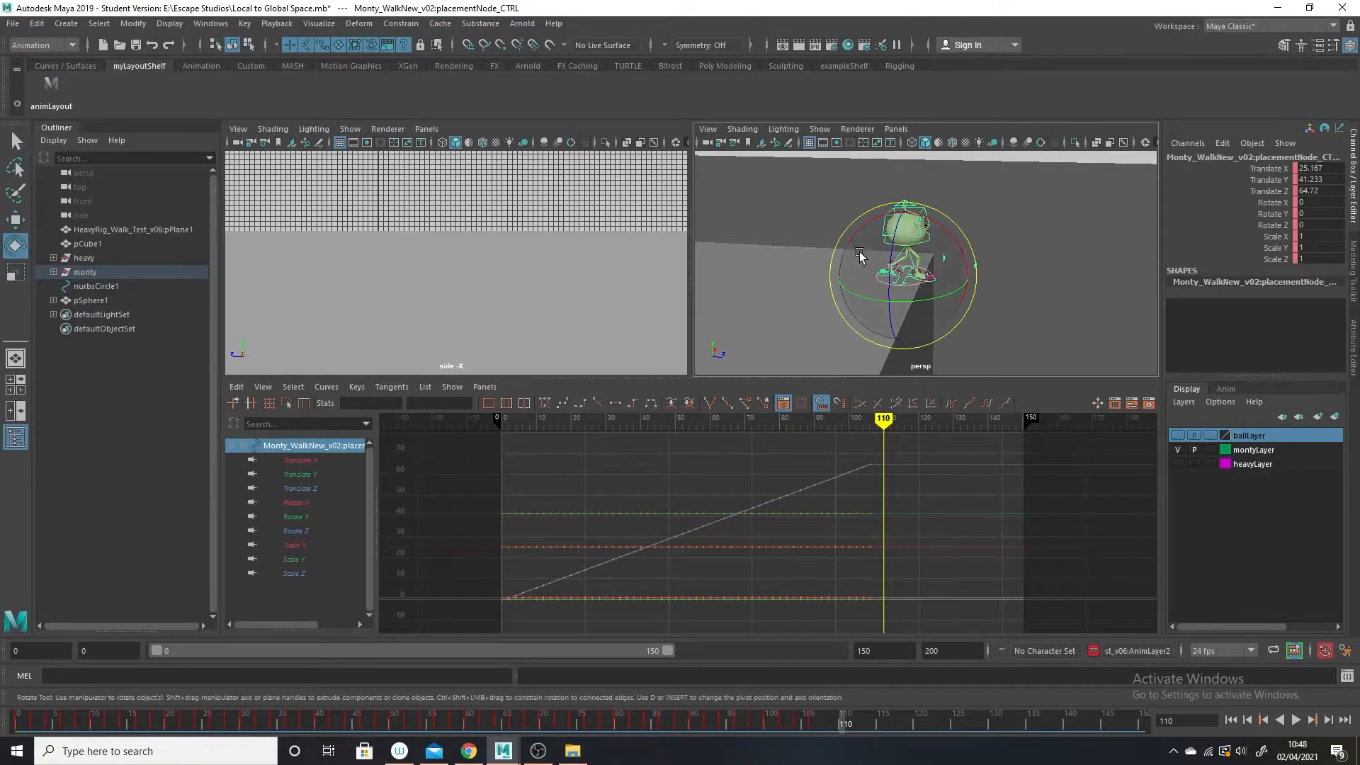
drag(857, 235, 877, 214)
key(w)
drag(977, 283, 995, 281)
drag(930, 235, 929, 230)
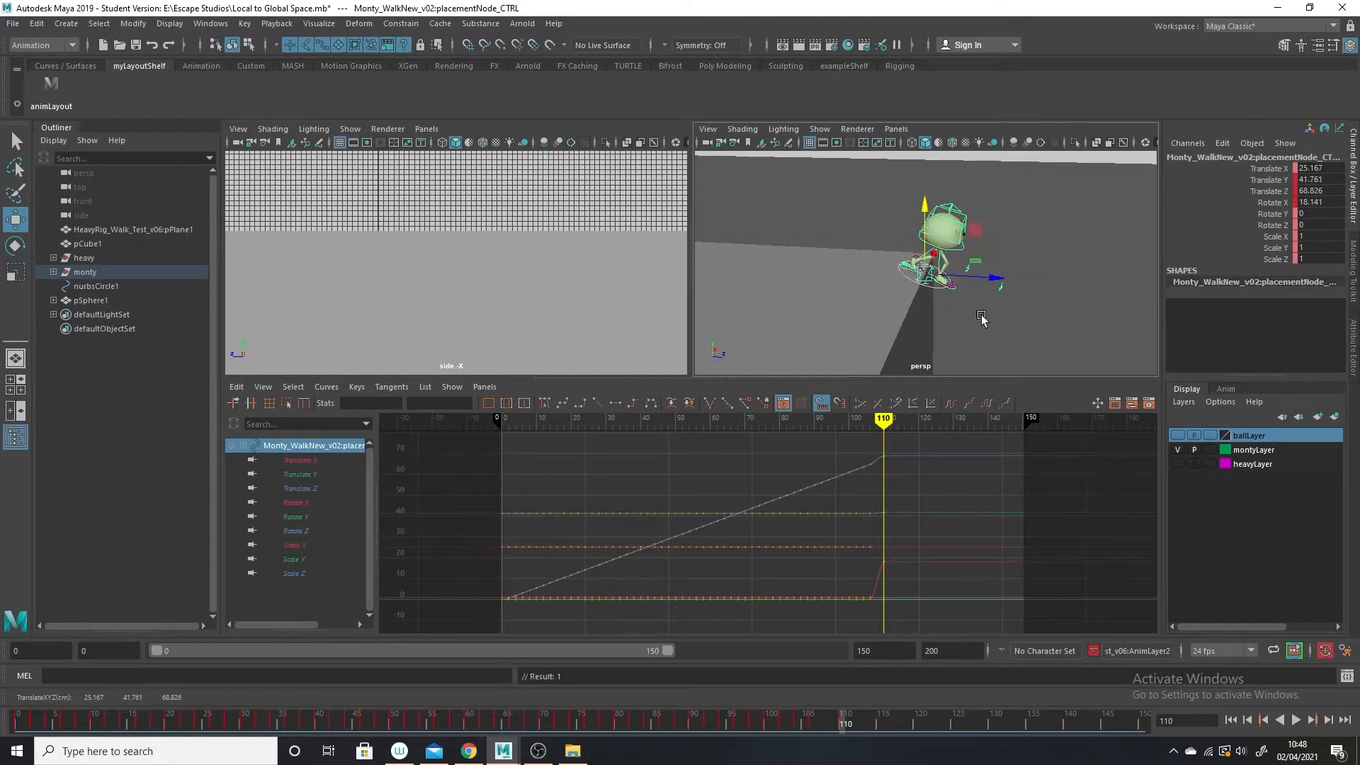
Lower the placement control's Translate Z key at frame 110 to 67.807 in the Graph Editor.
drag(911, 450, 879, 470)
shift+middle_drag(893, 437, 907, 460)
key(ctrl+z)
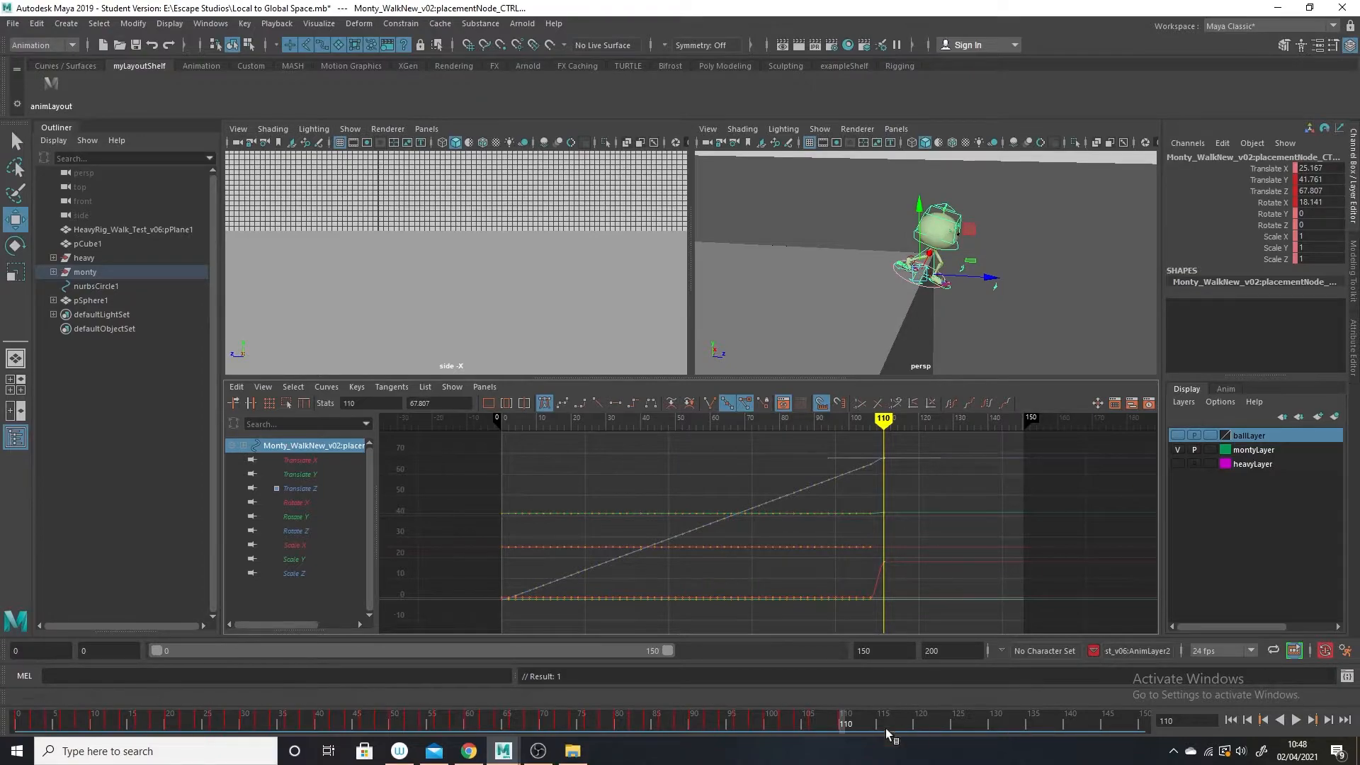
At frame 114, move the placement control to Translate Y 39.93 and adjust its Translate Z key to 70.244.
drag(834, 720, 876, 723)
drag(991, 278, 1012, 279)
drag(939, 209, 940, 220)
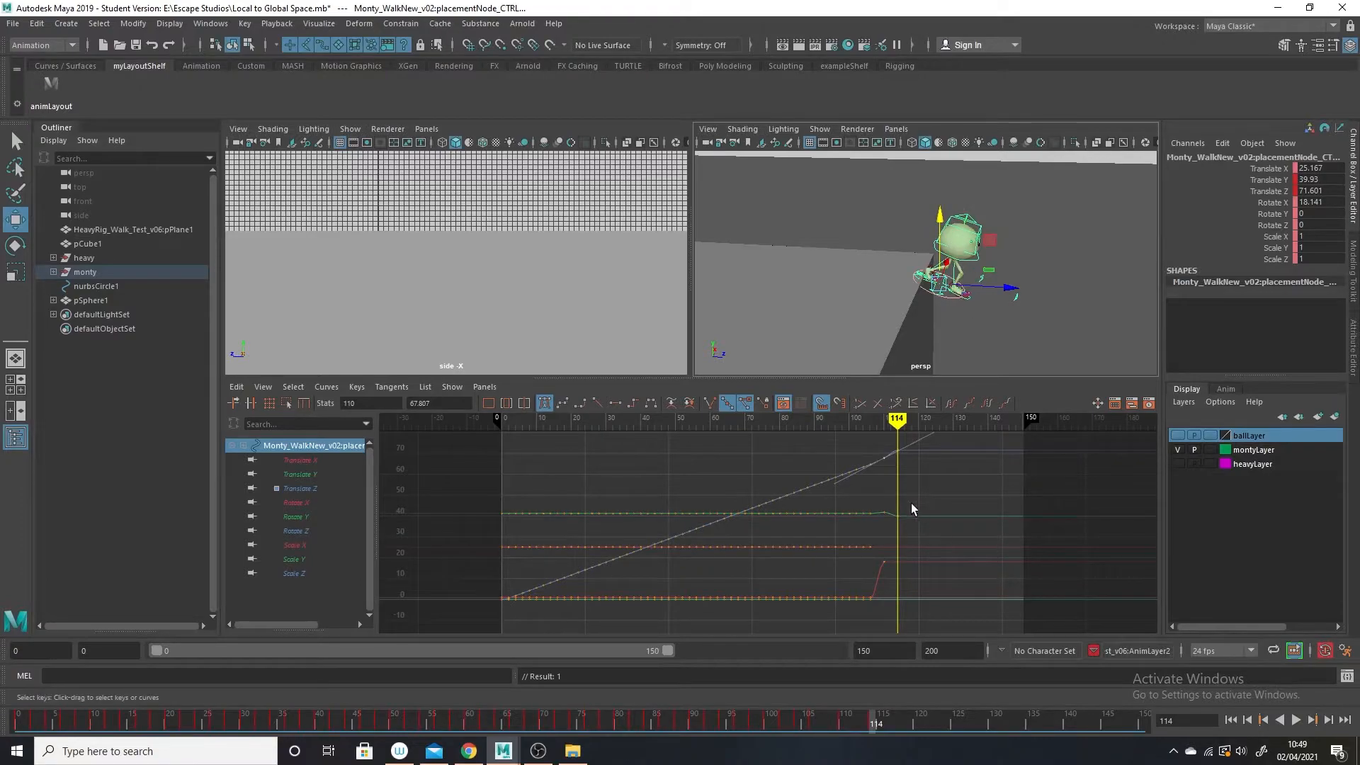
click(911, 464)
drag(911, 444, 893, 457)
shift+middle_drag(898, 439, 899, 442)
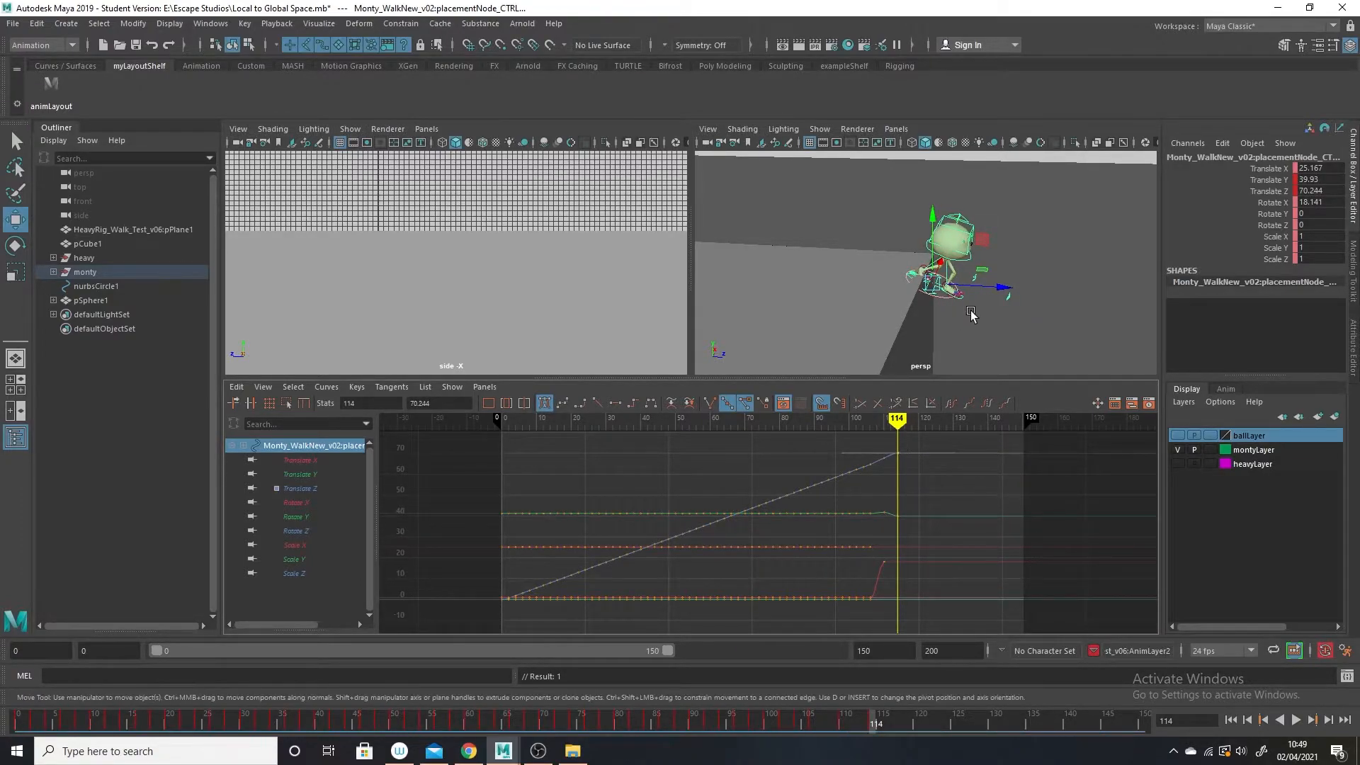
Scrub back to frame 106 and inspect Monty's feet close up at the block's edge.
mouse_move(878, 729)
mouse_down()
mouse_move(781, 717)
mouse_move(876, 717)
mouse_up()
alt+right_drag(971, 285, 1023, 359)
alt+drag(1023, 359, 1006, 329)
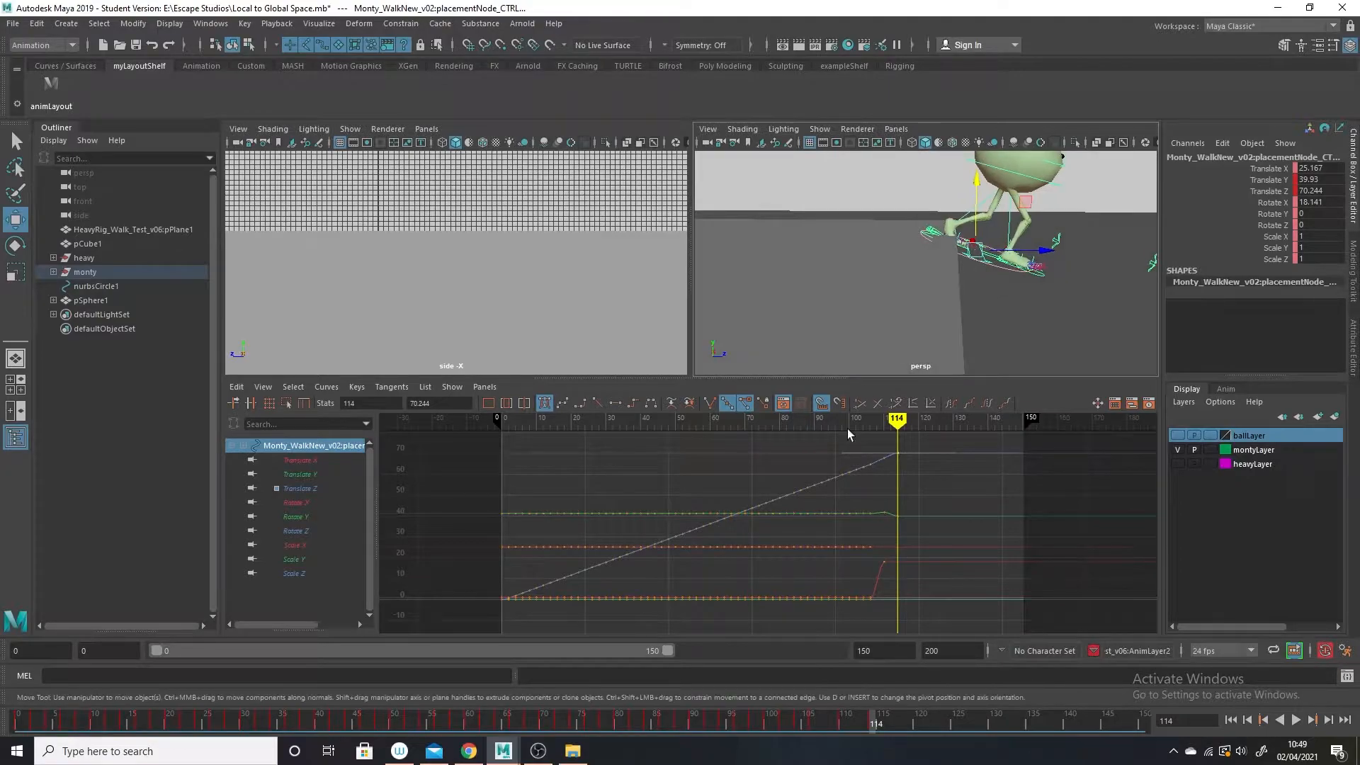
drag(881, 723, 816, 721)
alt+right_drag(880, 246, 914, 291)
alt+drag(892, 209, 901, 253)
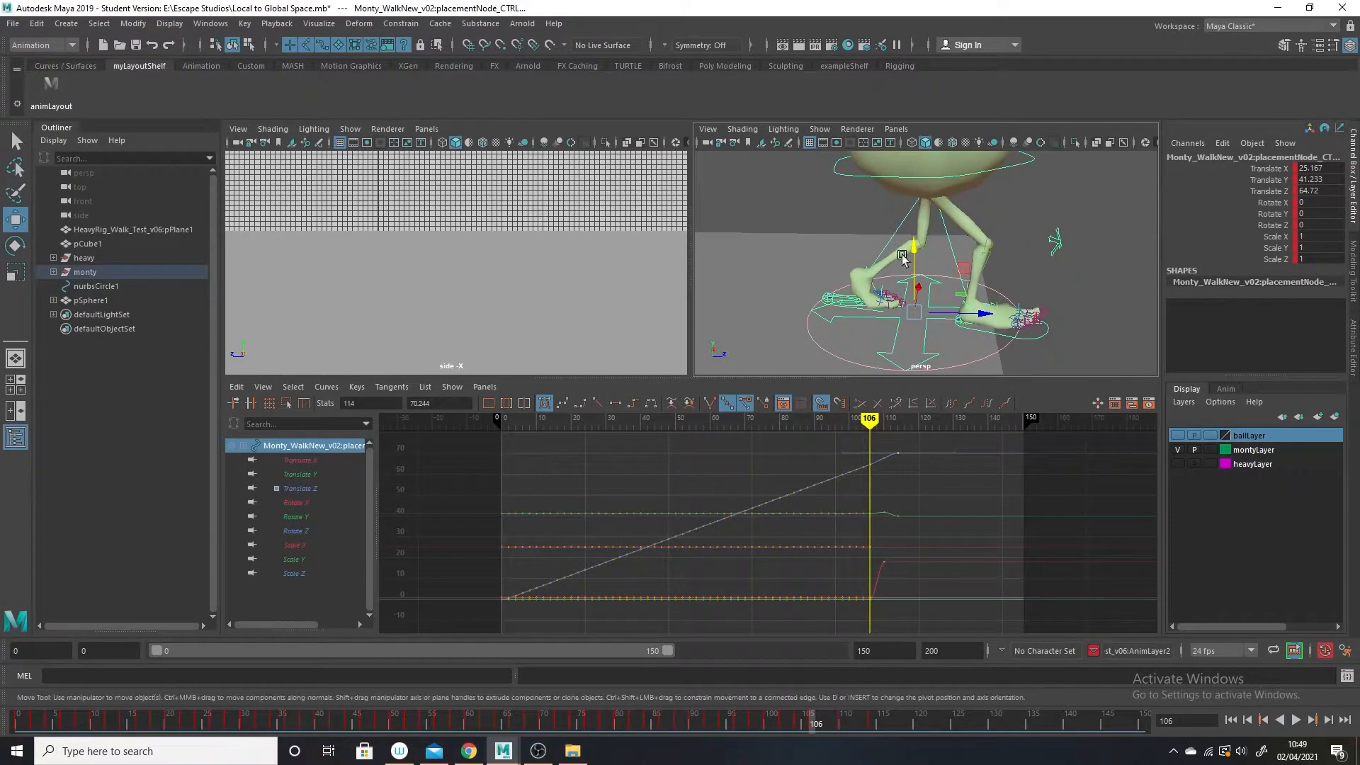
Limit the perspective viewport's object display to Controllers, Polygons and NURBS Curves.
click(820, 129)
click(839, 181)
click(819, 129)
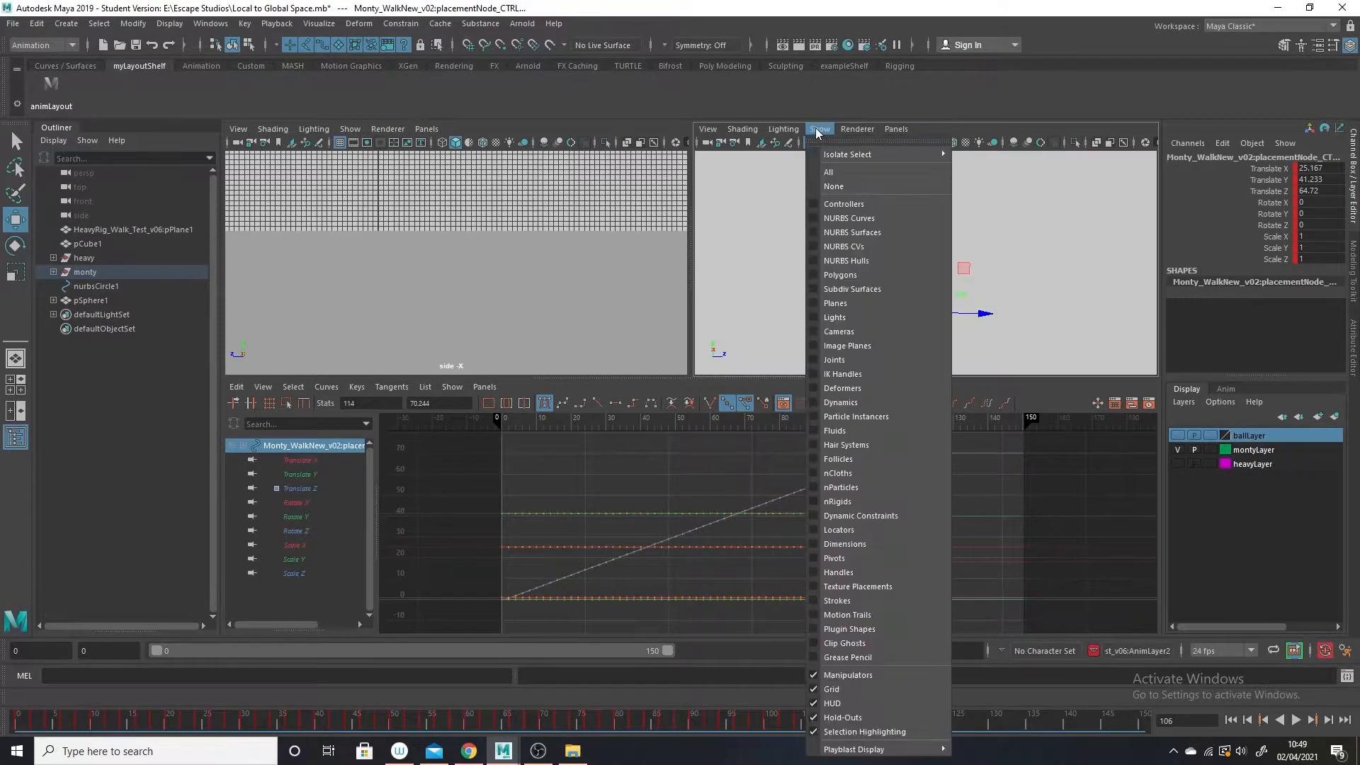
click(843, 204)
click(819, 129)
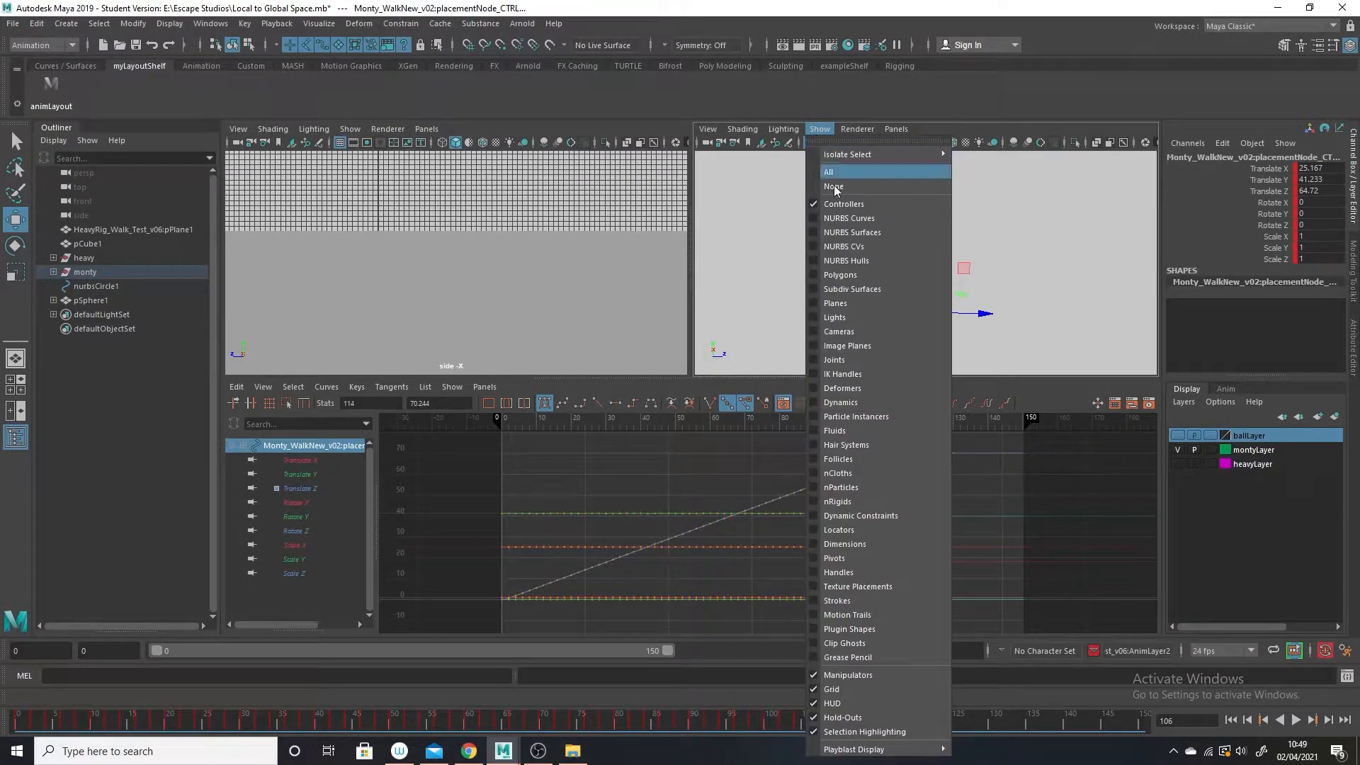
click(850, 274)
click(821, 130)
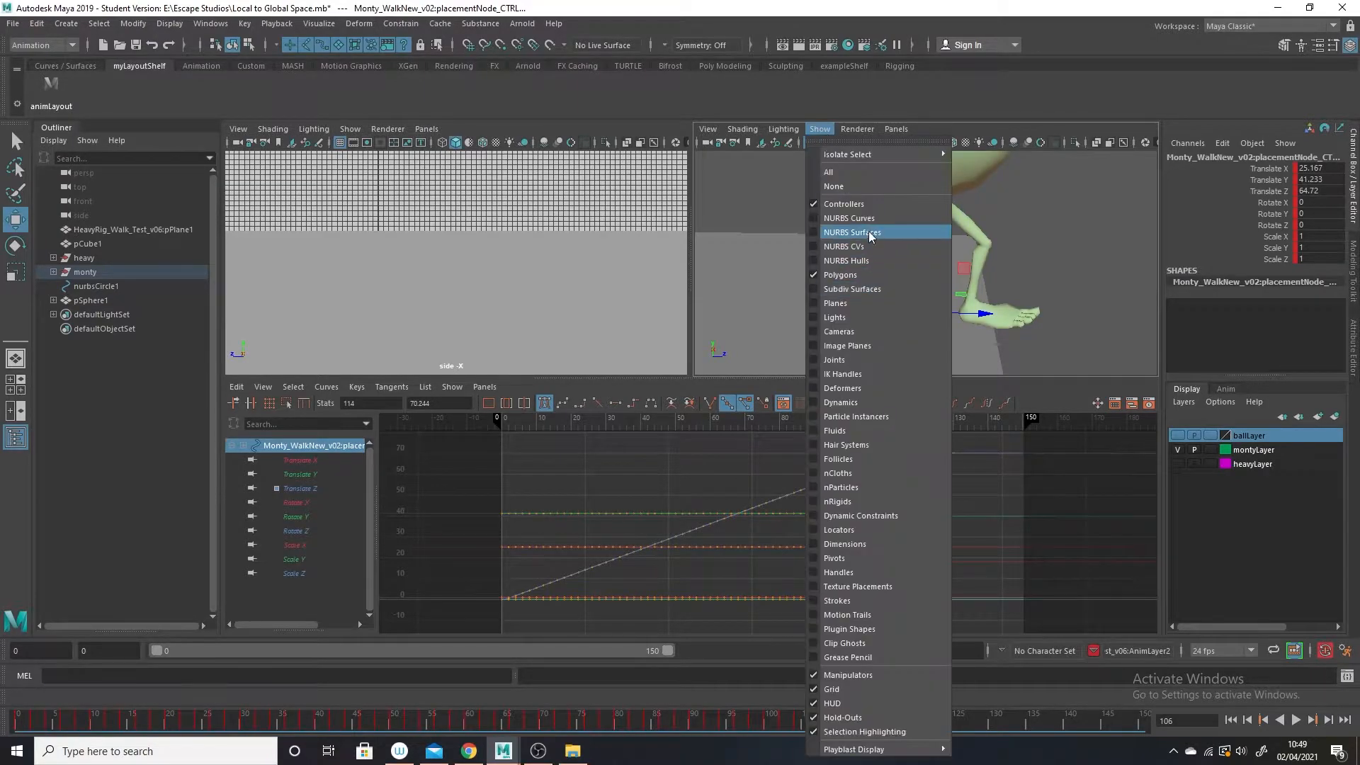
click(853, 218)
Move Monty's left foot control back to Translate Z -4.487 at frame 107.
click(845, 300)
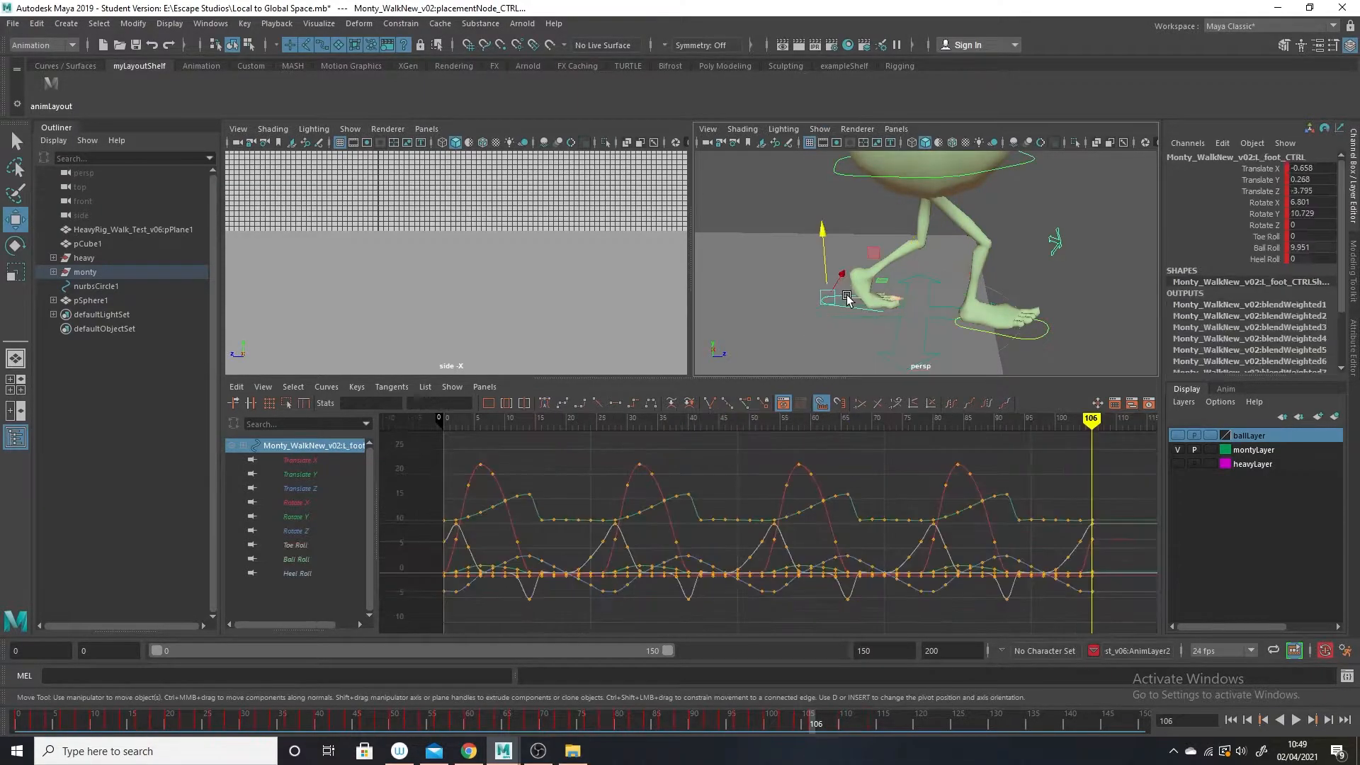
key(alt+v)
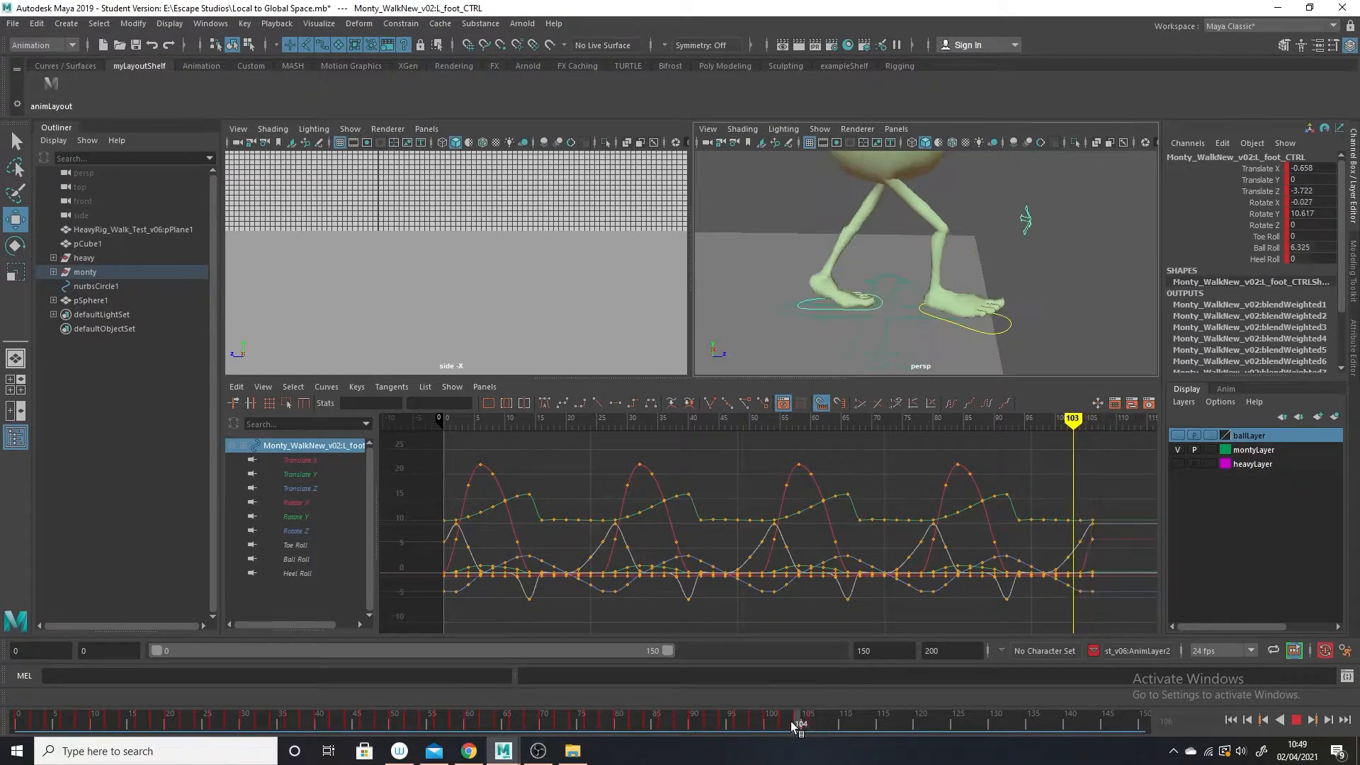
drag(911, 292, 896, 290)
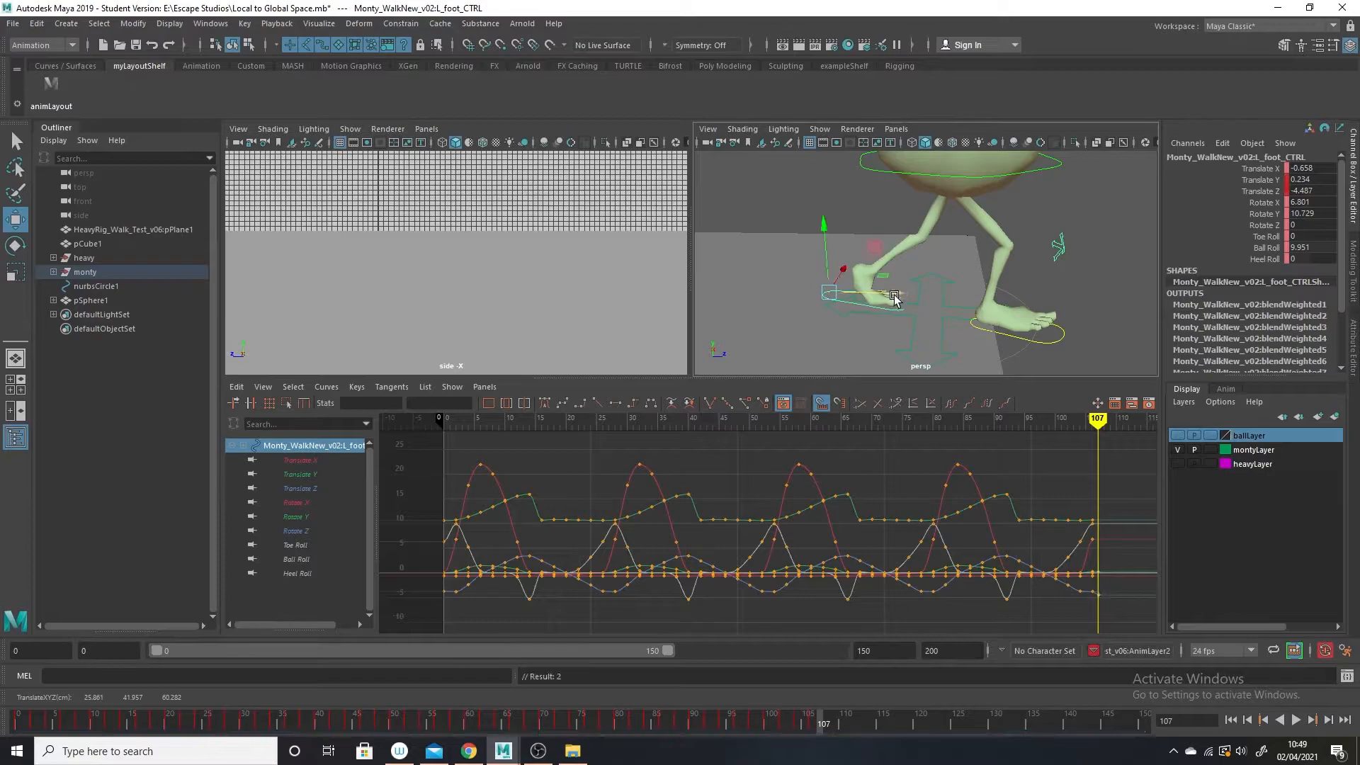
Scrub back and forth between frames 106 and 111 to check how the left foot follows the placement control.
mouse_move(822, 725)
mouse_down()
mouse_move(805, 726)
mouse_move(841, 725)
mouse_up()
alt+right_drag(1141, 326, 1077, 316)
alt+drag(1078, 316, 1065, 305)
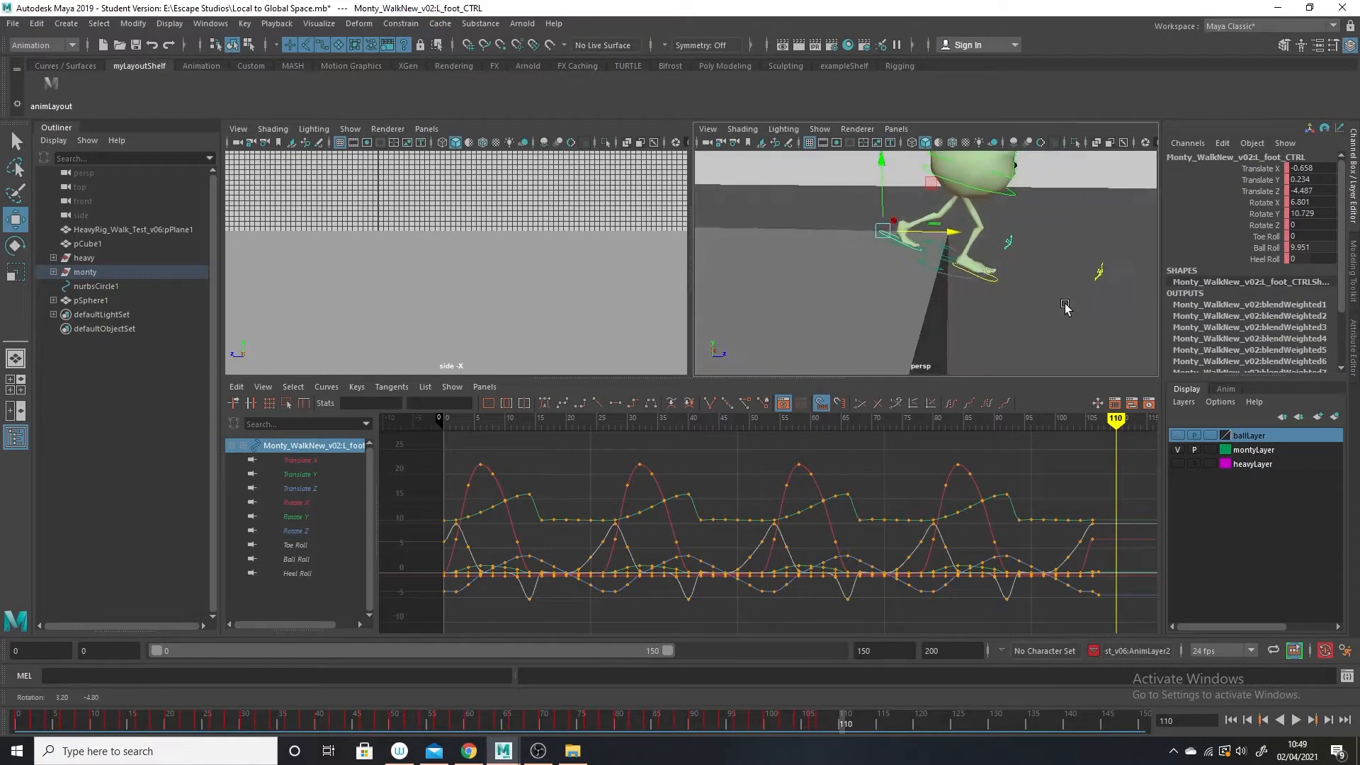
drag(843, 730, 793, 749)
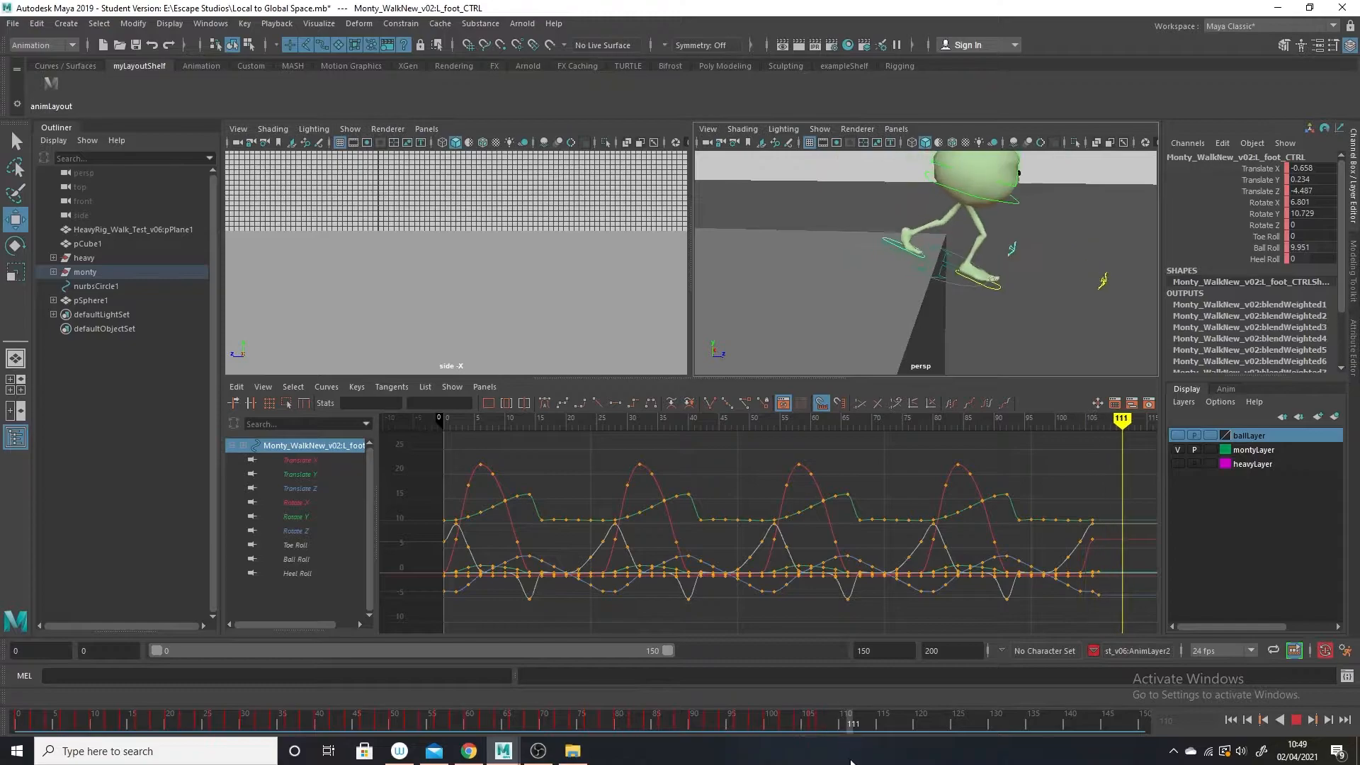
drag(806, 761, 822, 758)
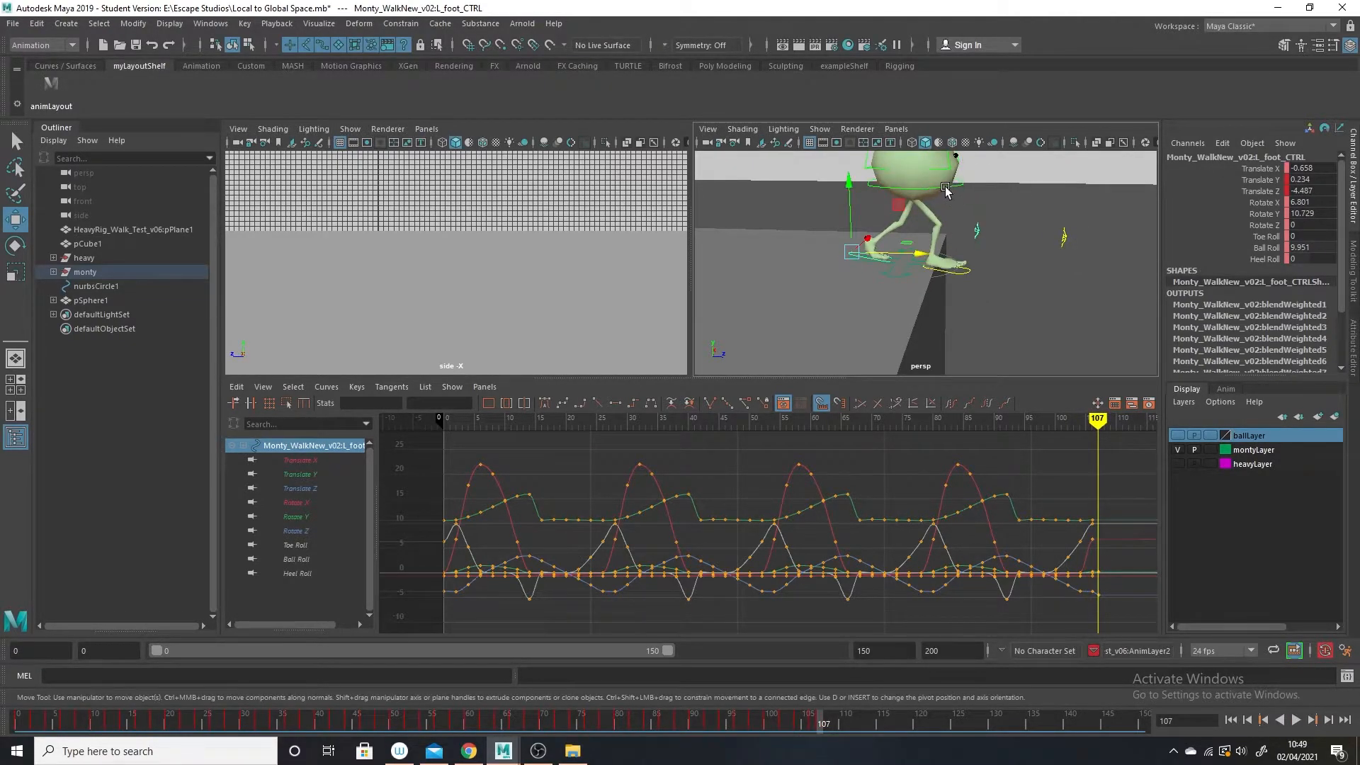
key(alt+v)
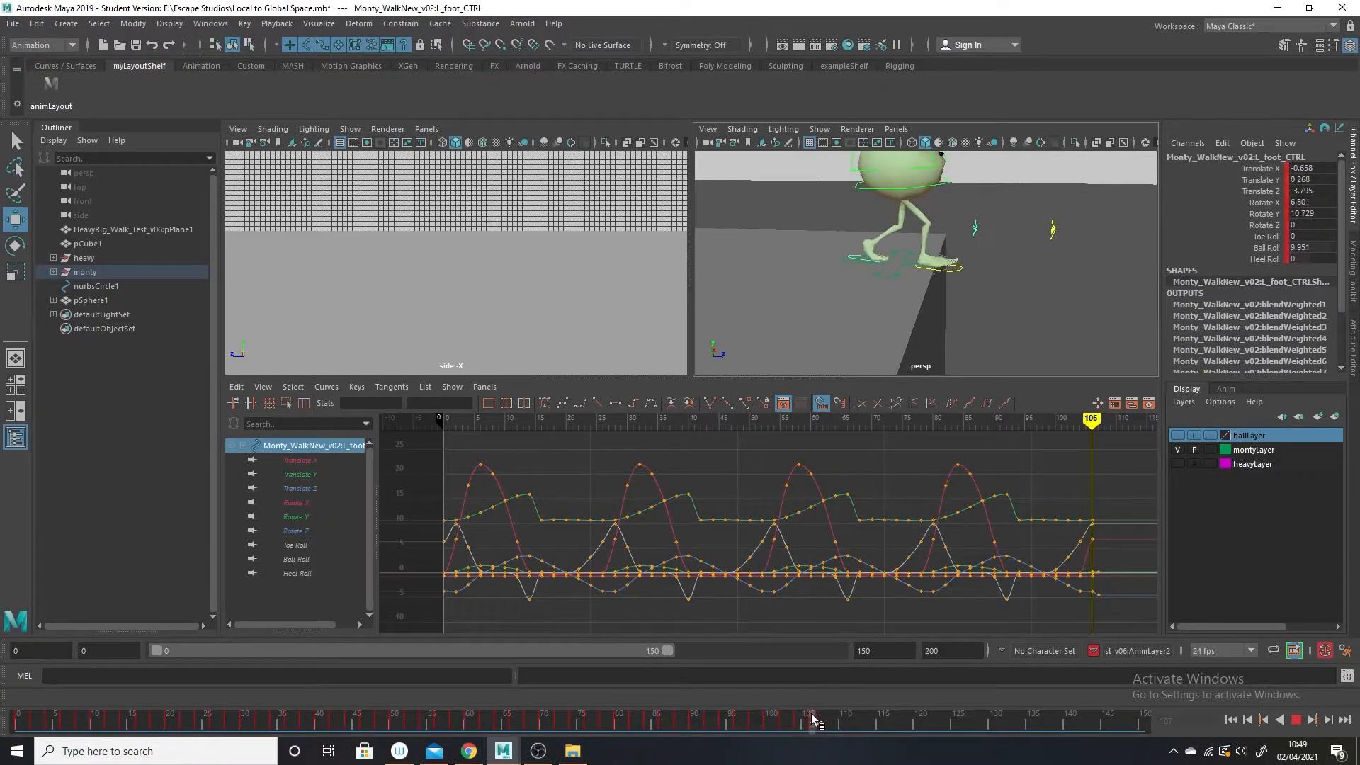
click(813, 717)
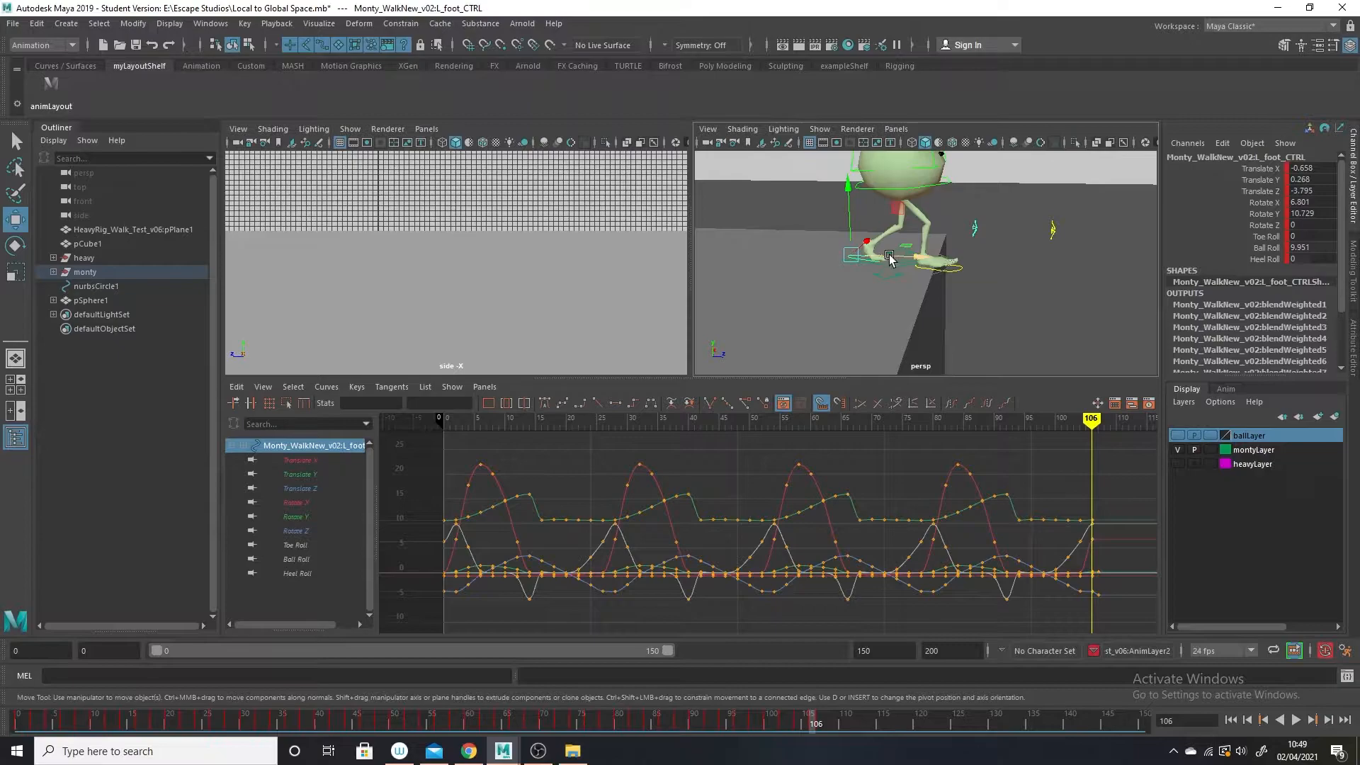
Compare the left foot's position across frames 104 to 112, and select the placement control to view its curves.
drag(916, 257, 919, 259)
drag(810, 721, 826, 721)
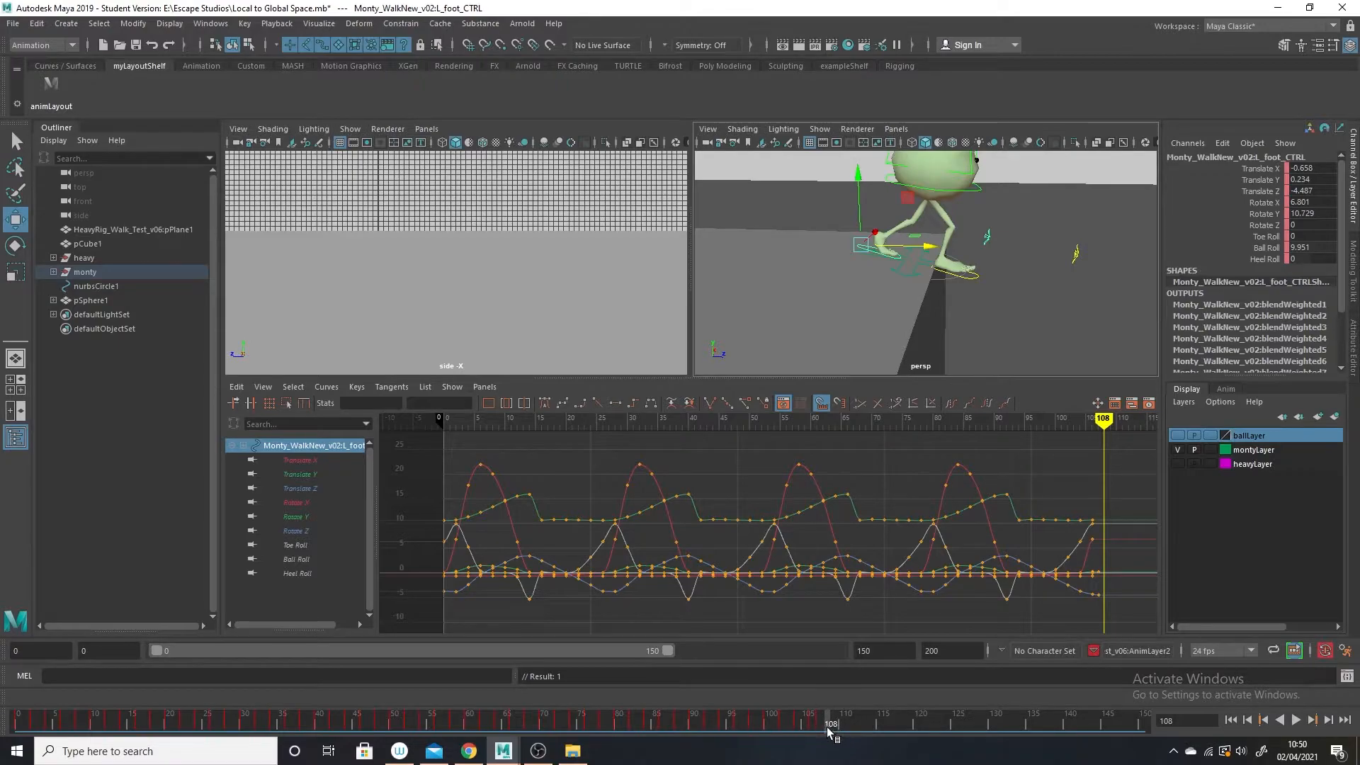
drag(819, 720, 809, 640)
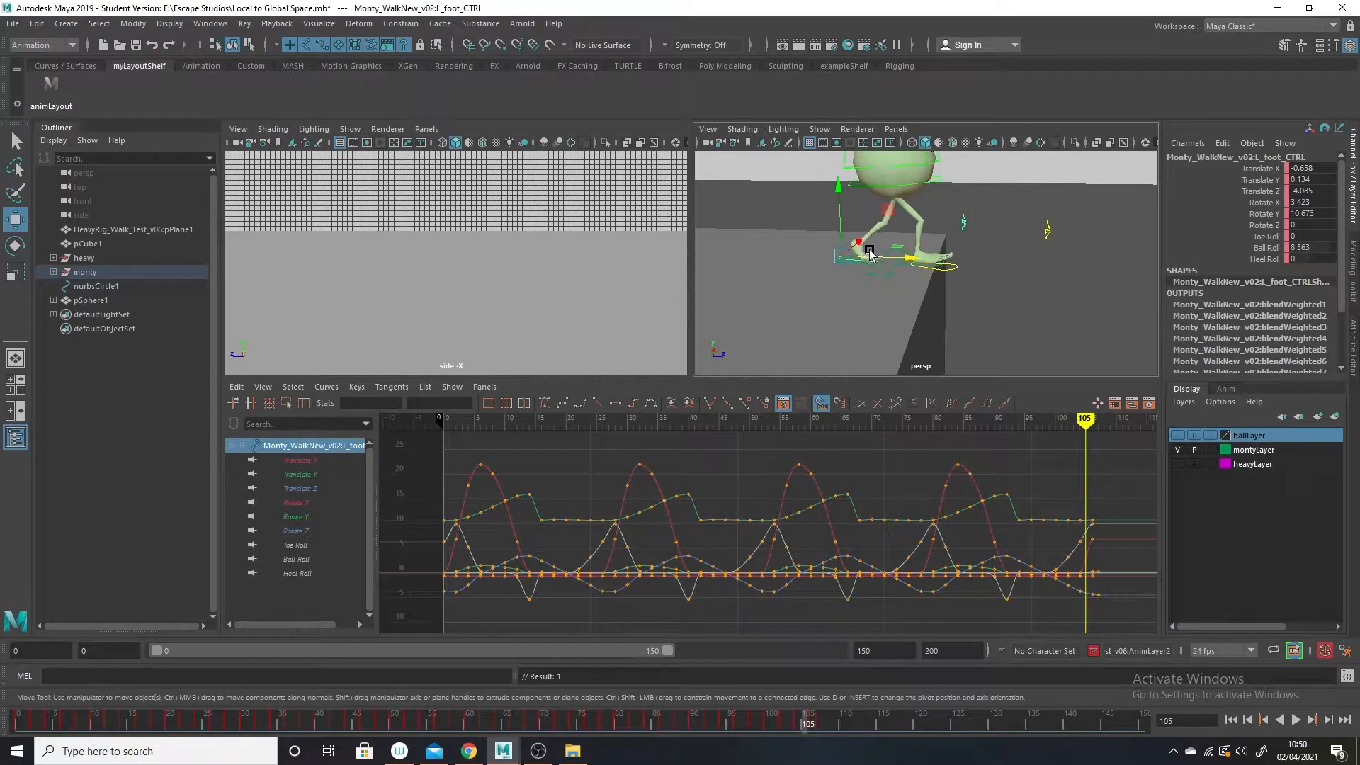
mouse_move(806, 724)
mouse_down()
mouse_move(787, 720)
mouse_move(858, 720)
mouse_move(798, 724)
mouse_up()
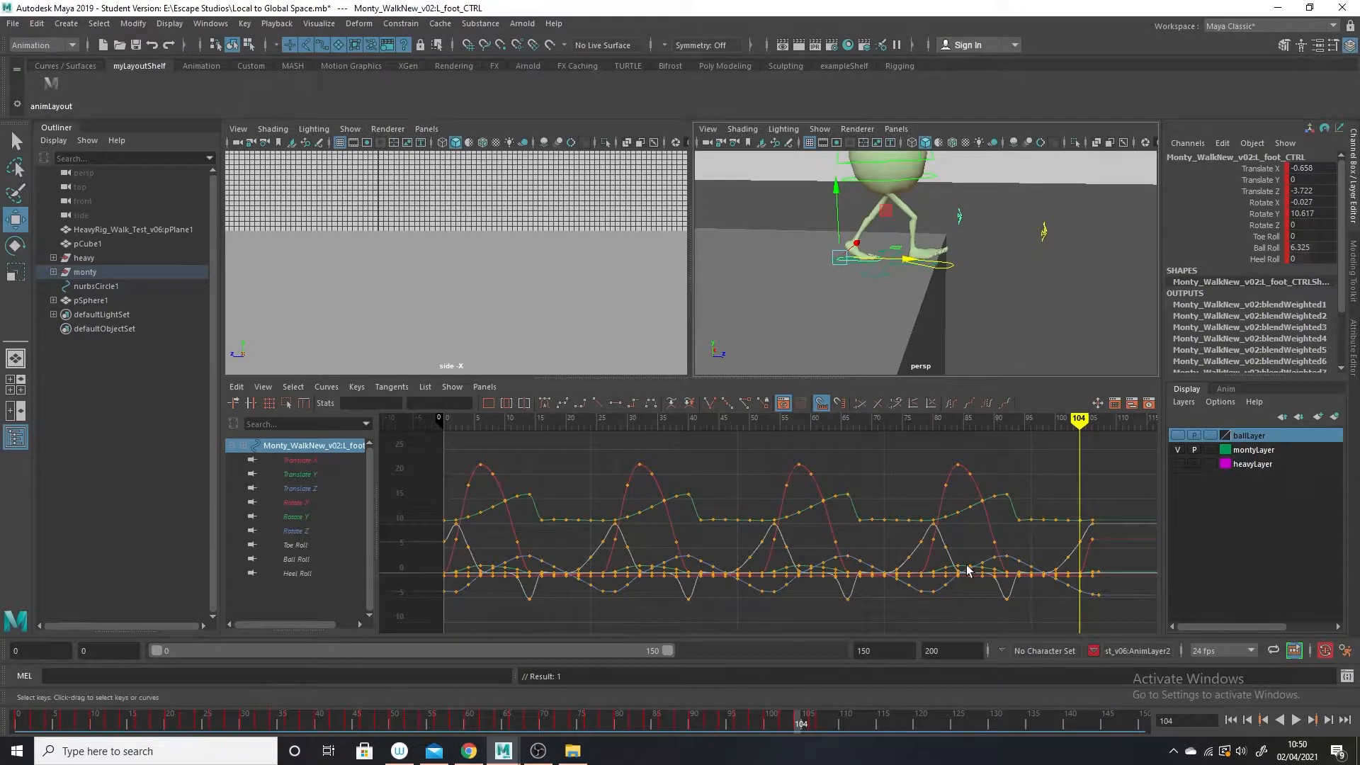
drag(799, 724, 861, 720)
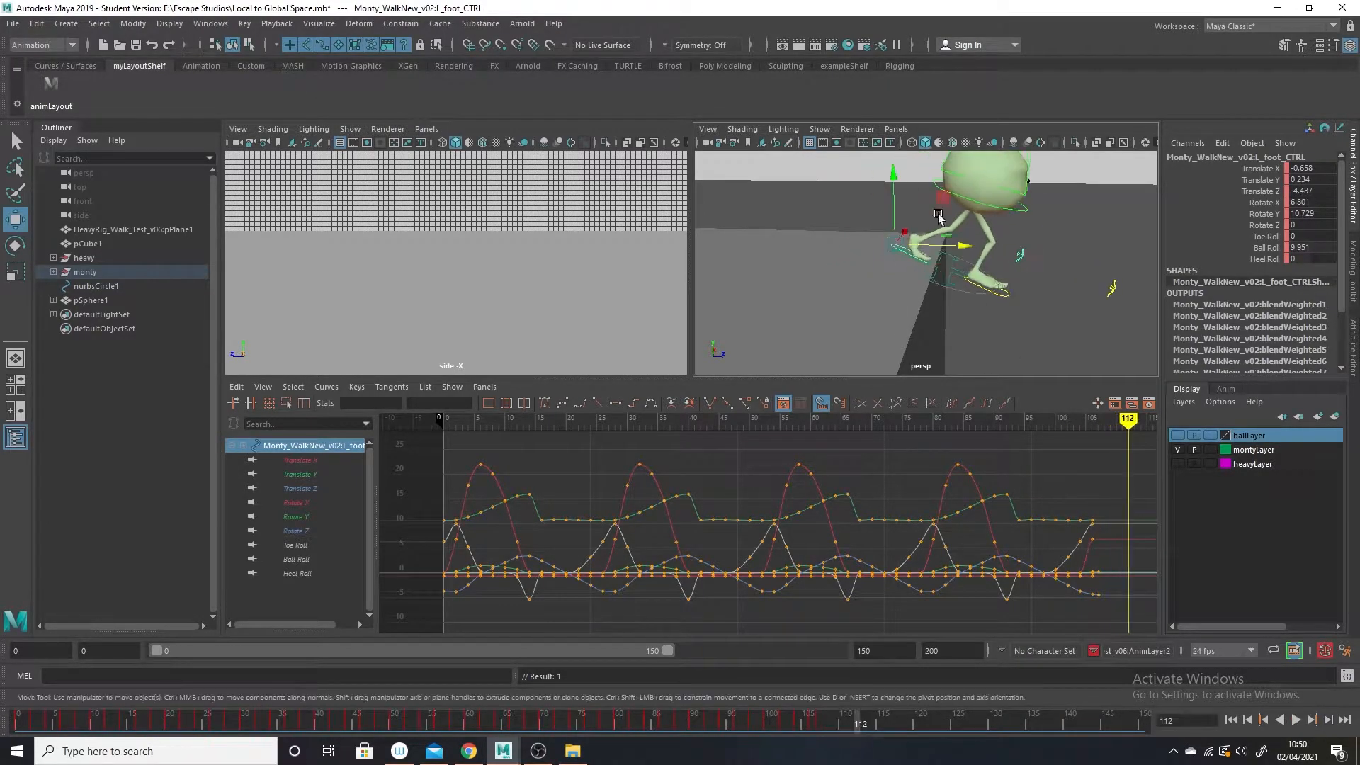
click(951, 274)
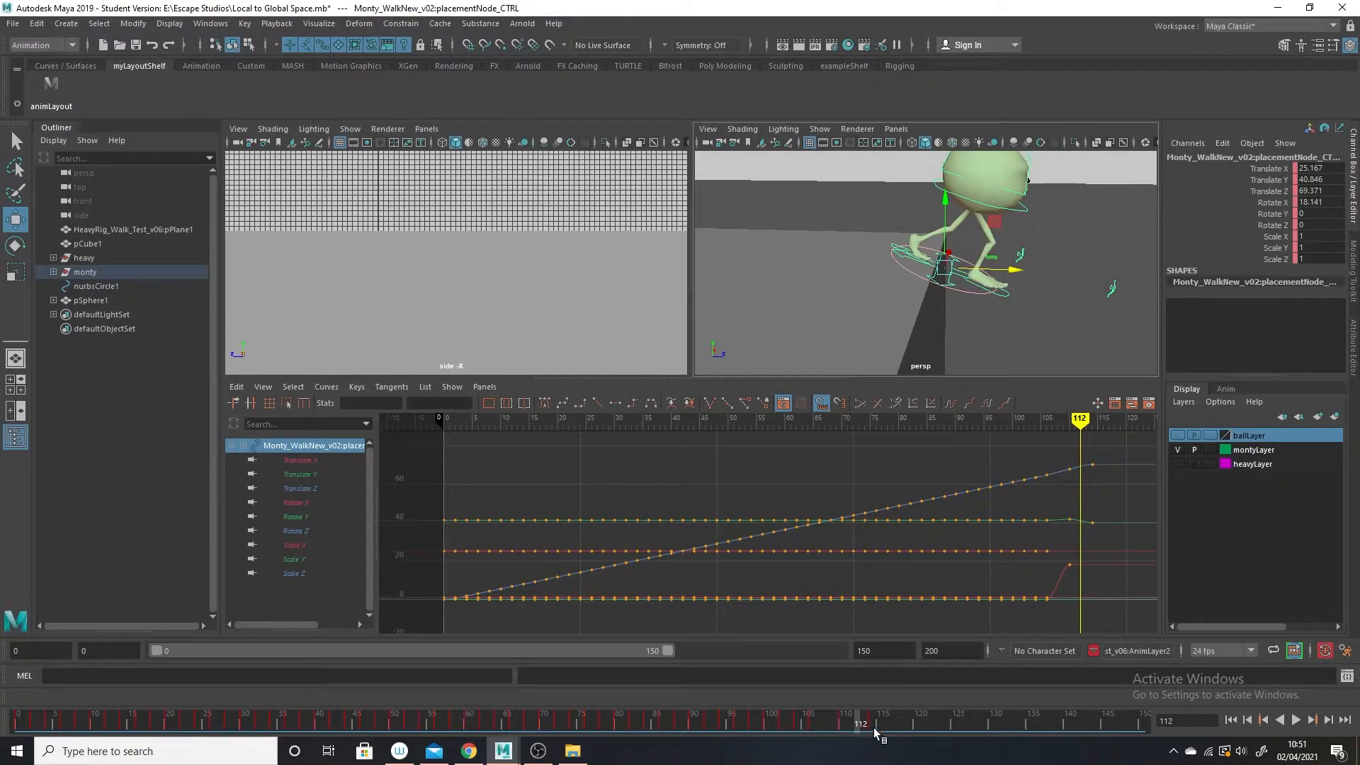
Undo the left foot move and all placement control moves and rotation made after the baked walk.
key(ctrl+z)
key(ctrl+z)
key(ctrl+z)
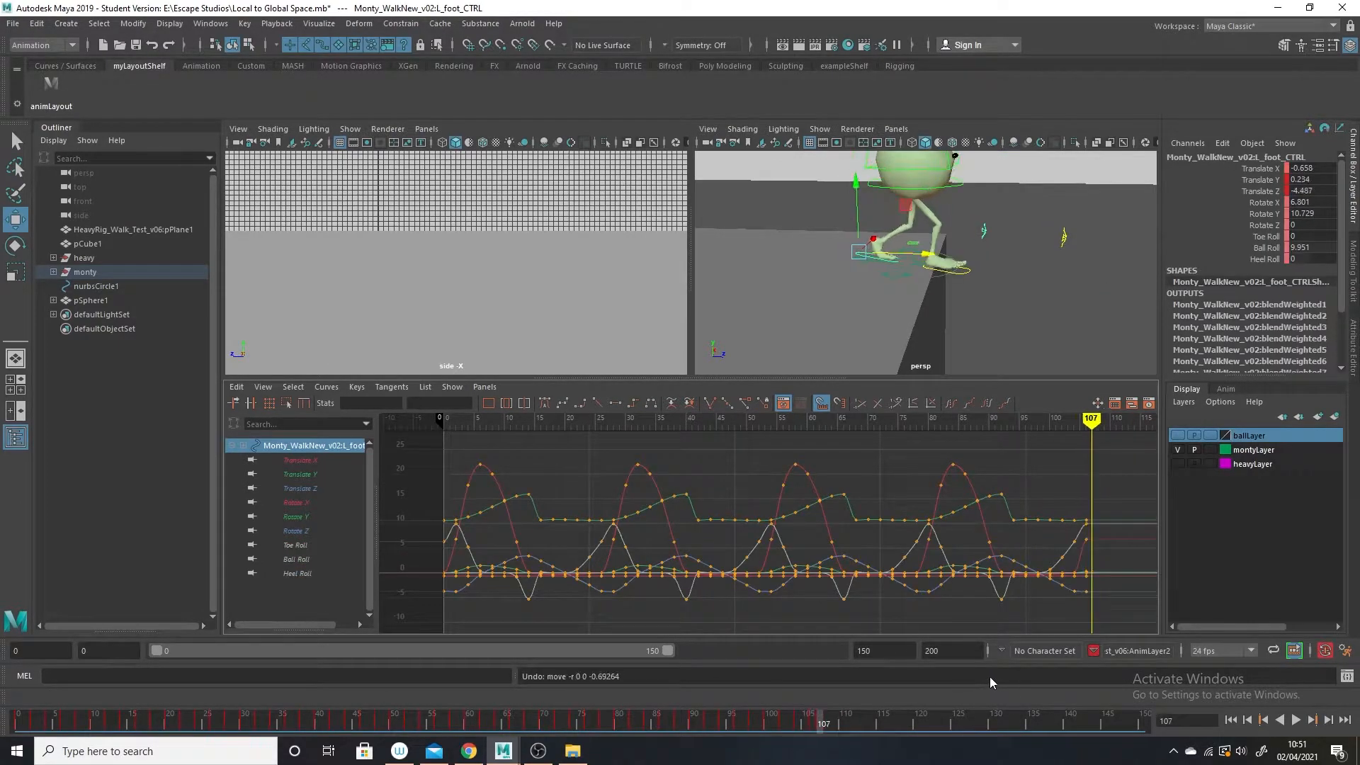
key(ctrl+z)
key(ctrl+z)
key(ctrl+z)
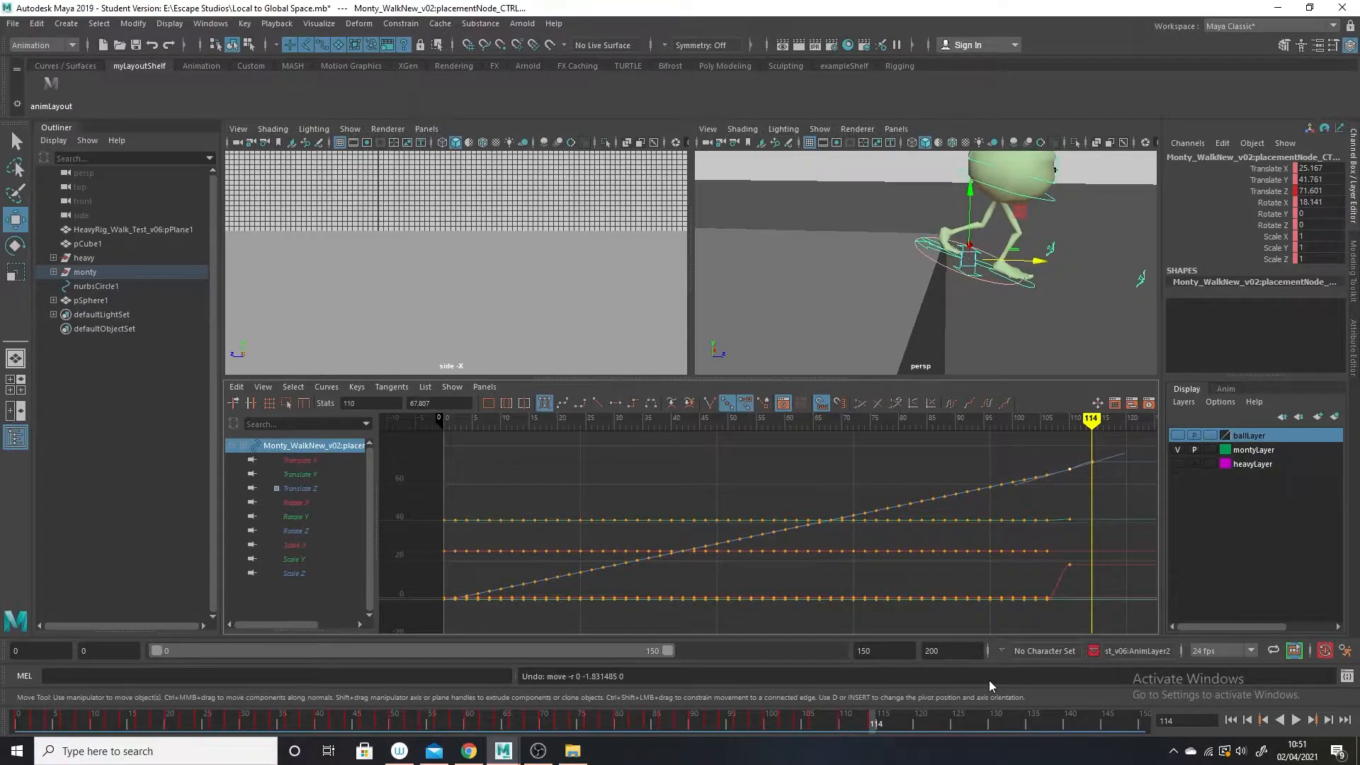
key(ctrl+z)
key(ctrl+z)
key(ctrl+z)
key(ctrl+z)
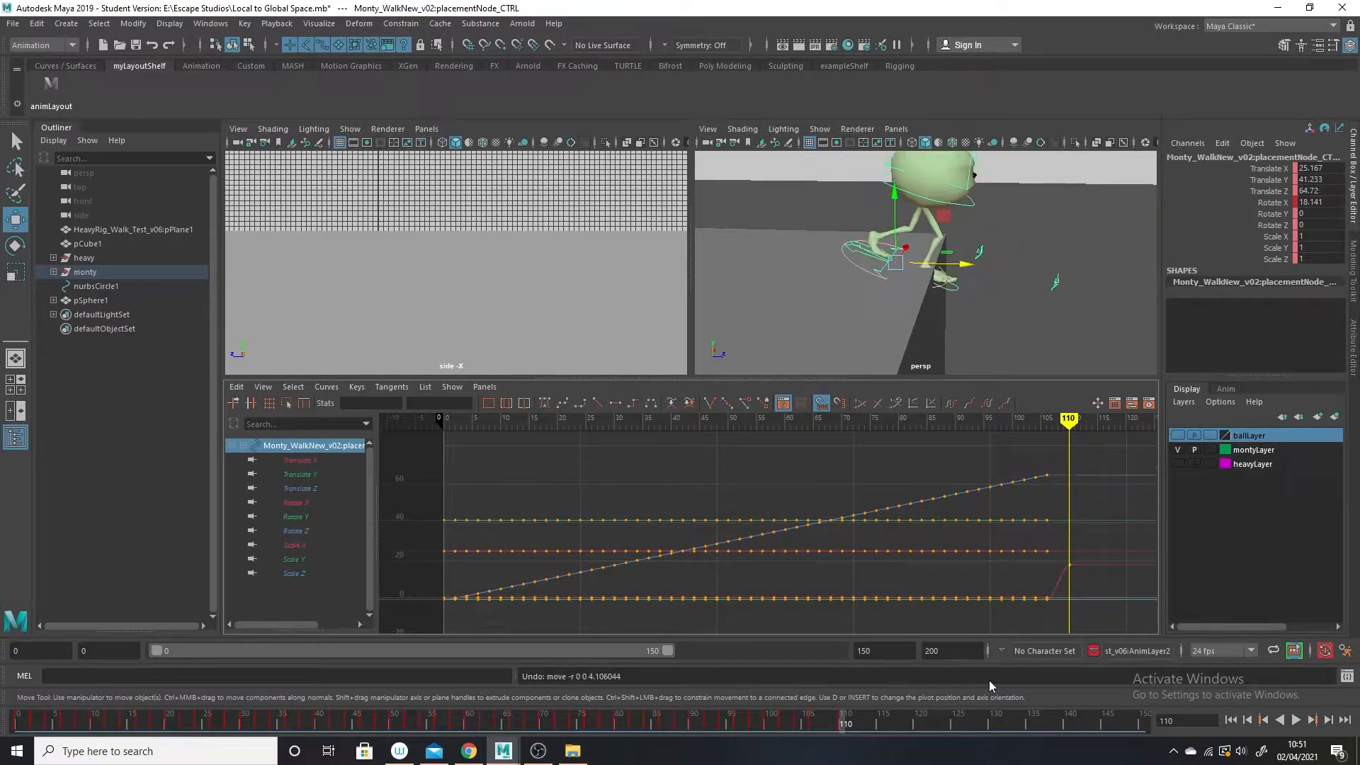
key(ctrl+z)
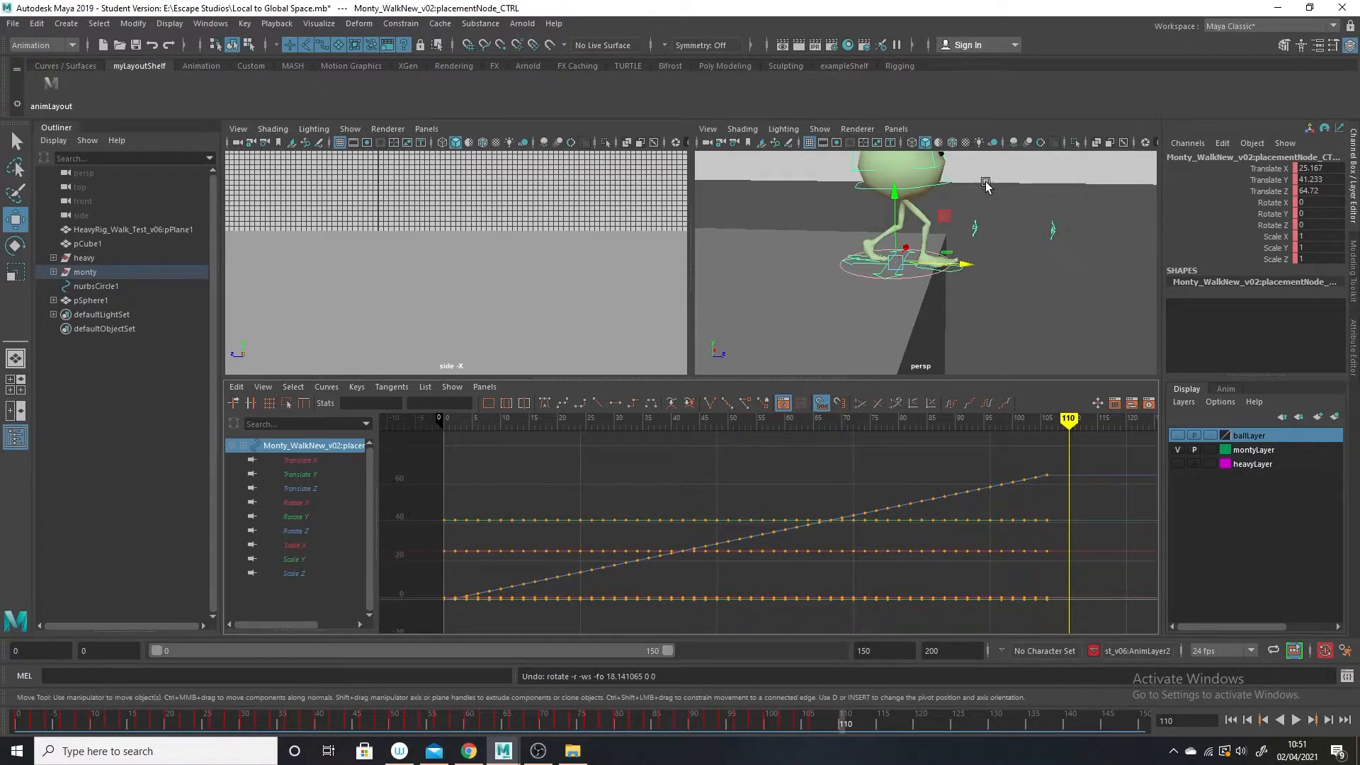
Select Monty's root control and move it forward to Translate Z 7.947 at frame 114.
click(947, 181)
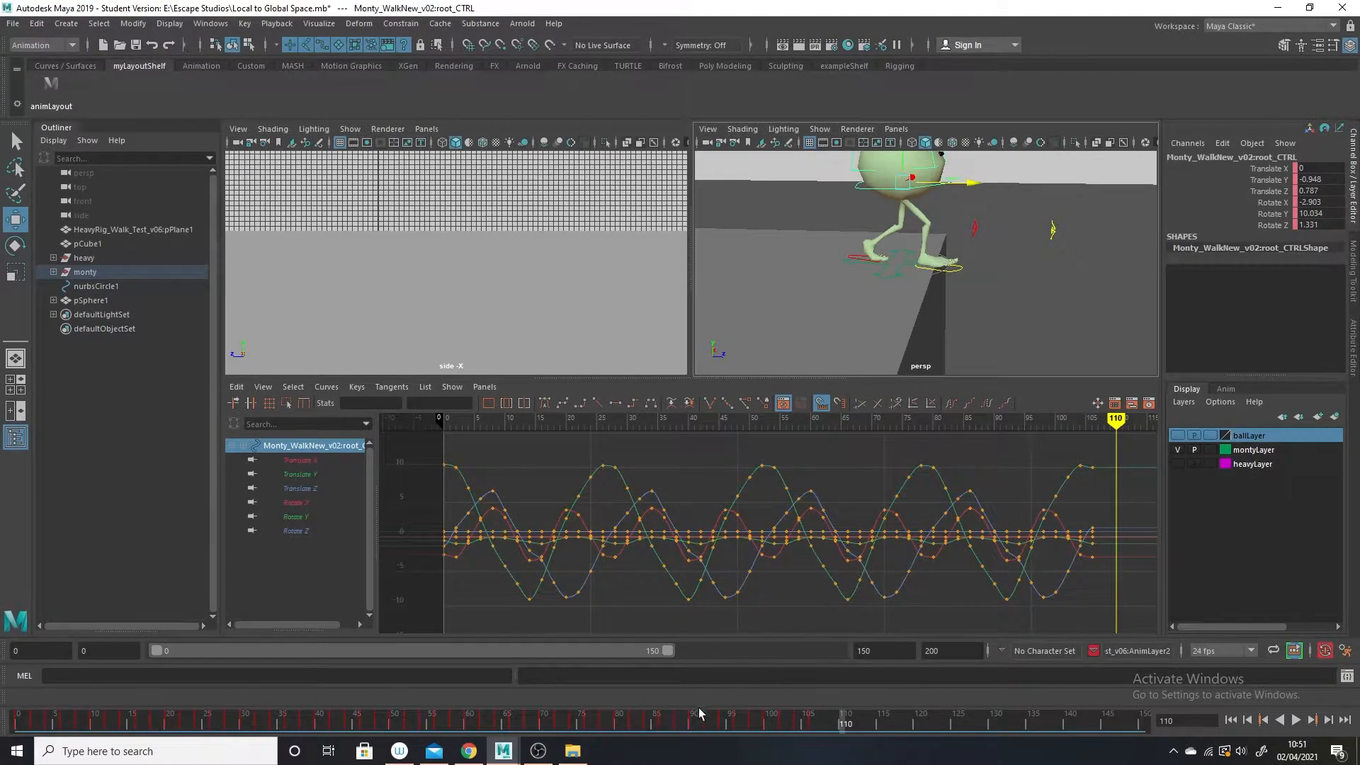
drag(848, 730, 876, 724)
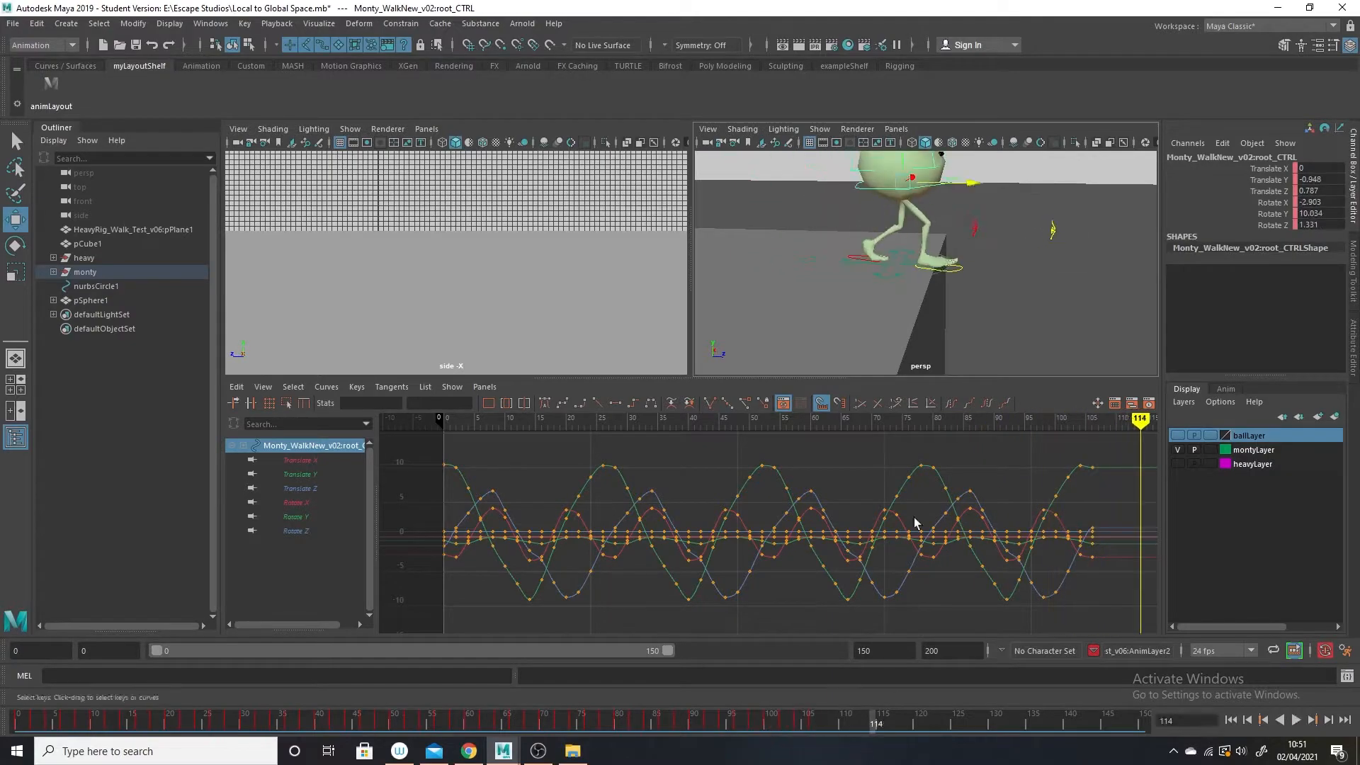
drag(970, 183, 1001, 193)
key(f)
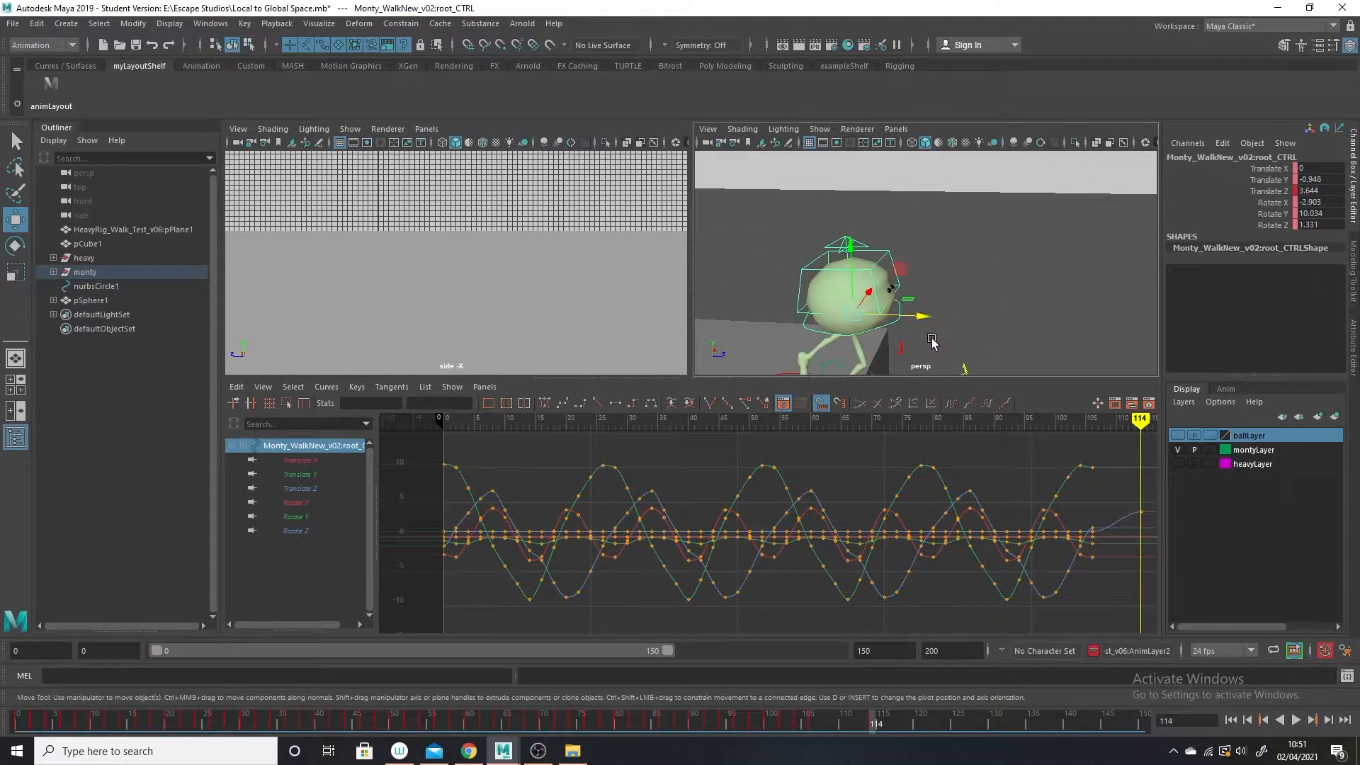
drag(928, 329, 964, 334)
alt+right_drag(964, 334, 941, 280)
alt+drag(947, 333, 952, 316)
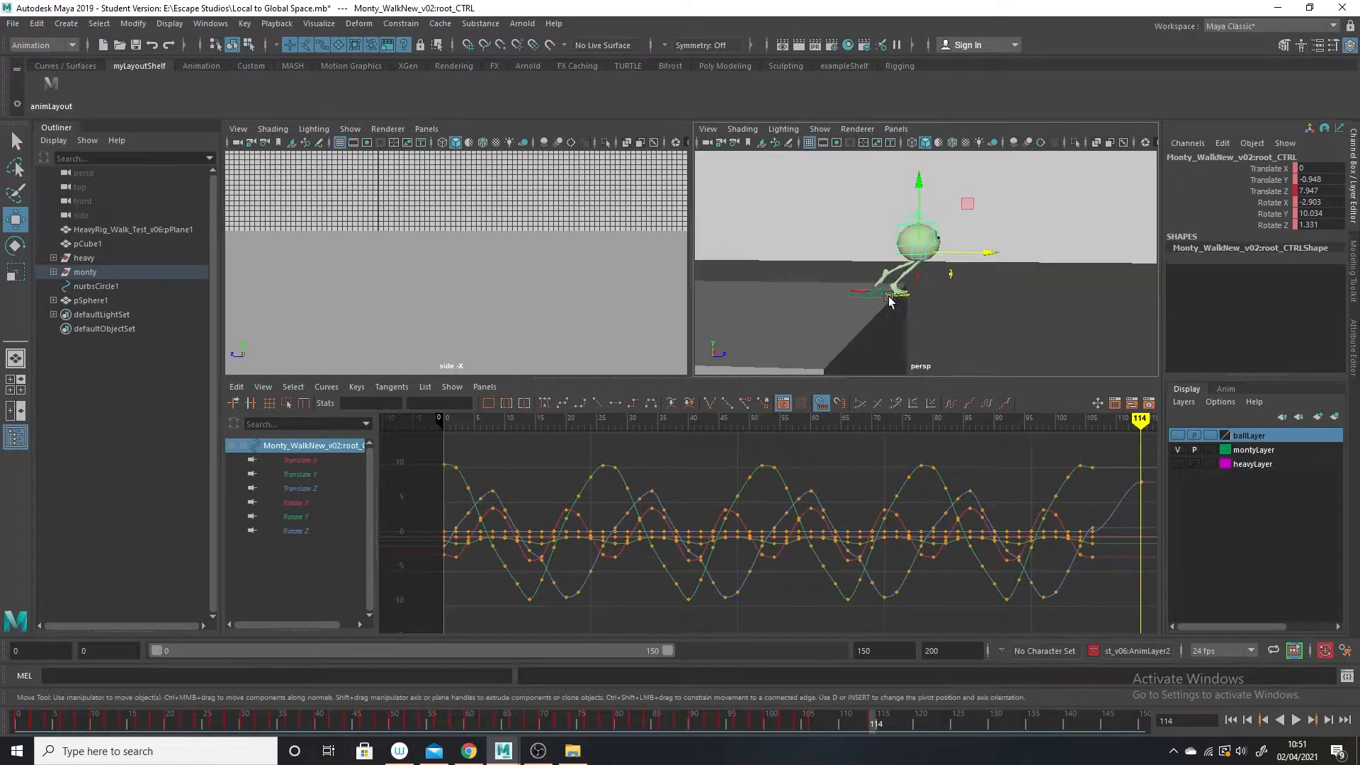
Tilt the root control to Rotate X 41.382 and lower it to Translate Y -2.178 at frame 114, and scrub through the lean.
key(e)
mouse_move(984, 242)
mouse_down()
mouse_move(959, 278)
mouse_move(993, 256)
mouse_up()
key(w)
drag(924, 180, 928, 189)
drag(877, 722, 824, 724)
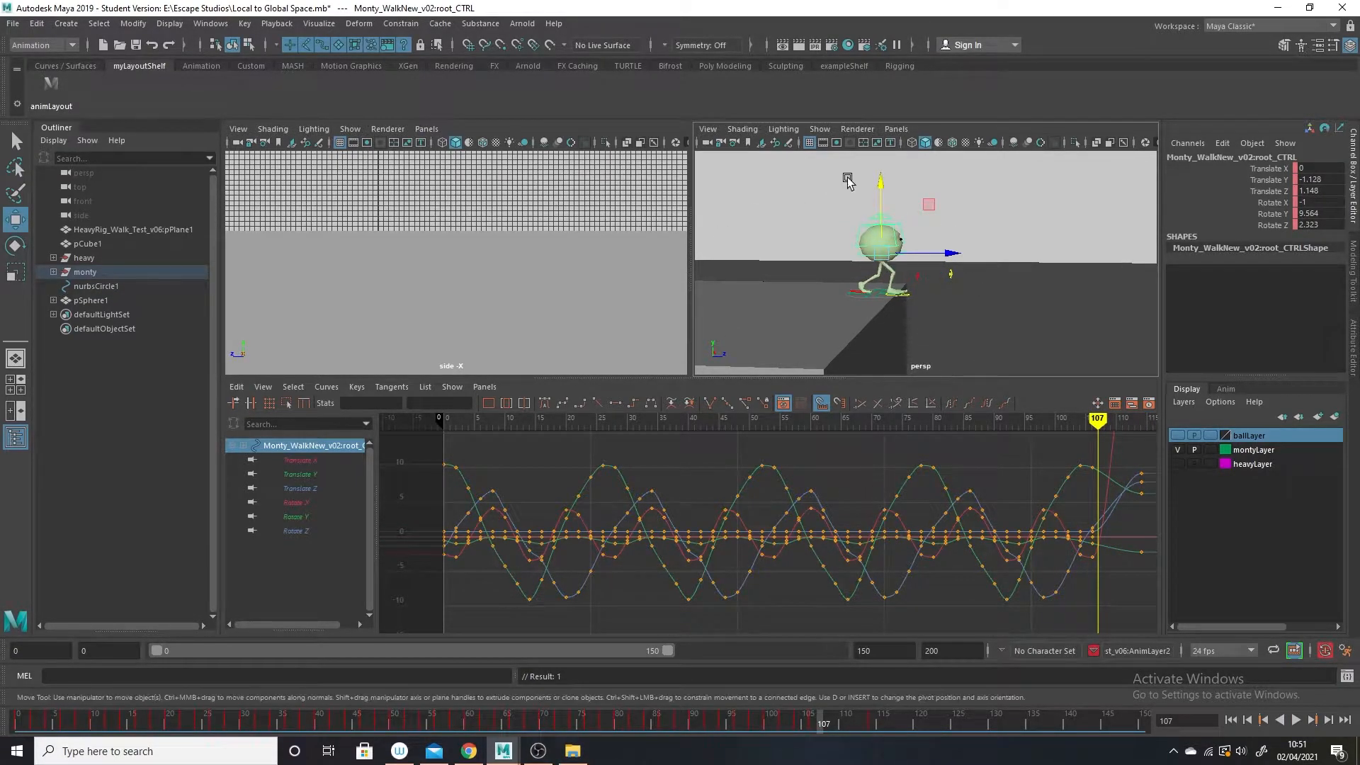
mouse_move(843, 721)
mouse_down()
mouse_move(855, 722)
mouse_move(802, 721)
mouse_move(873, 745)
mouse_move(803, 732)
mouse_move(861, 739)
mouse_up()
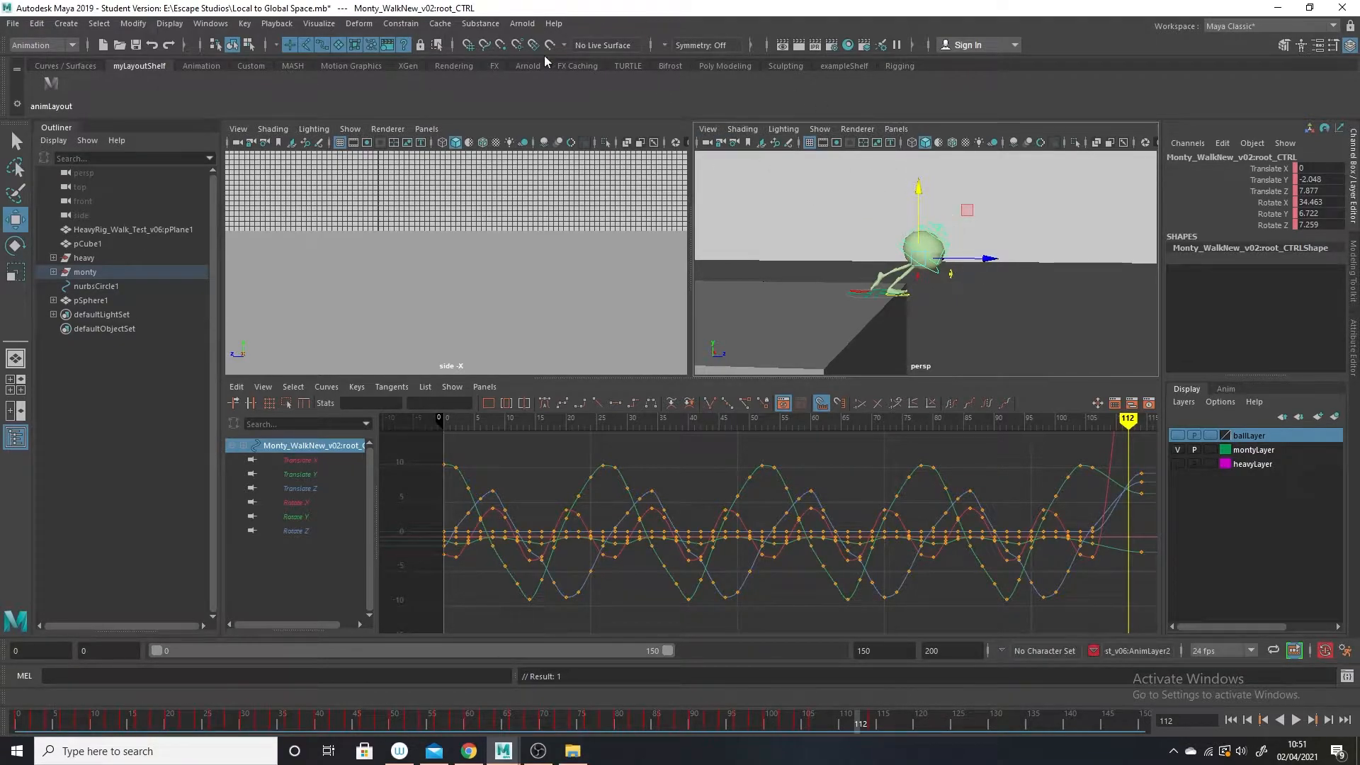
Ghost the root control's hierarchy with custom frames, setting the frame to display to 103.
click(319, 25)
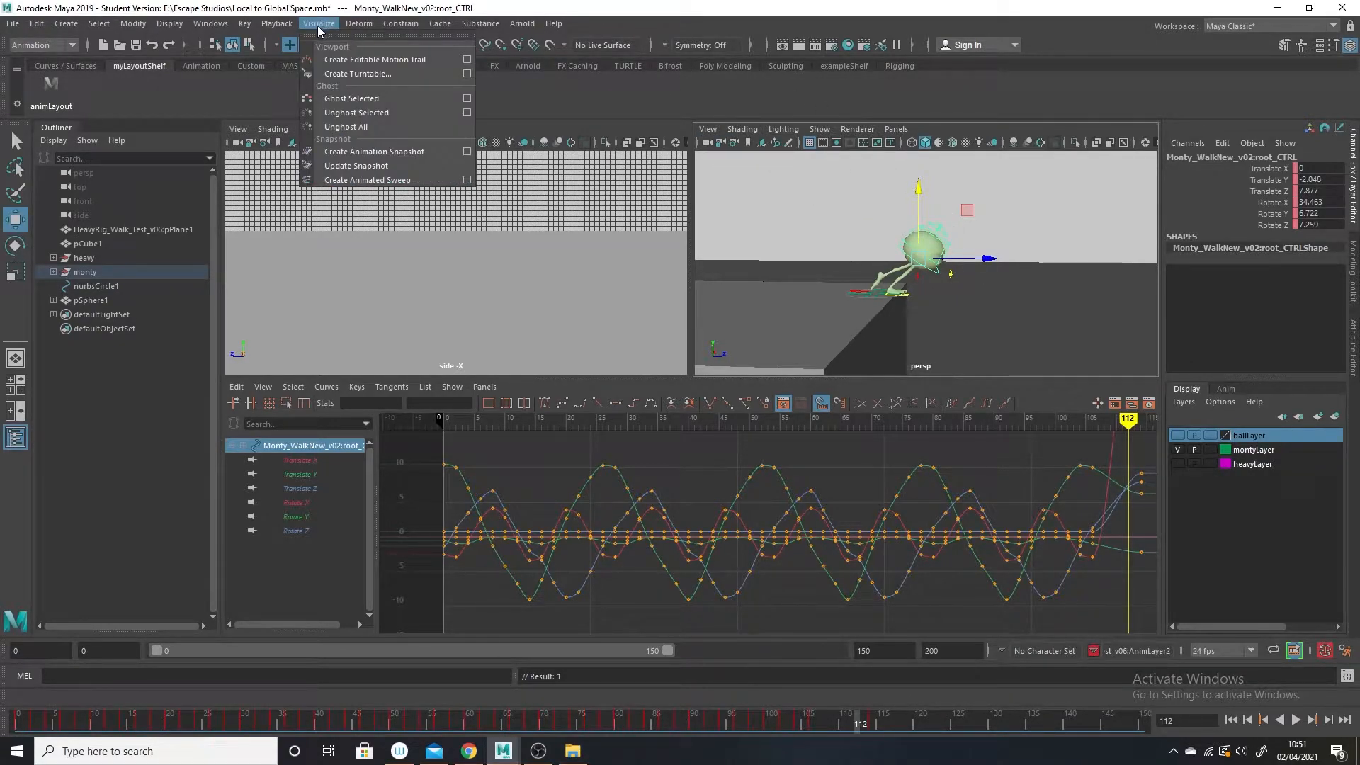
click(377, 97)
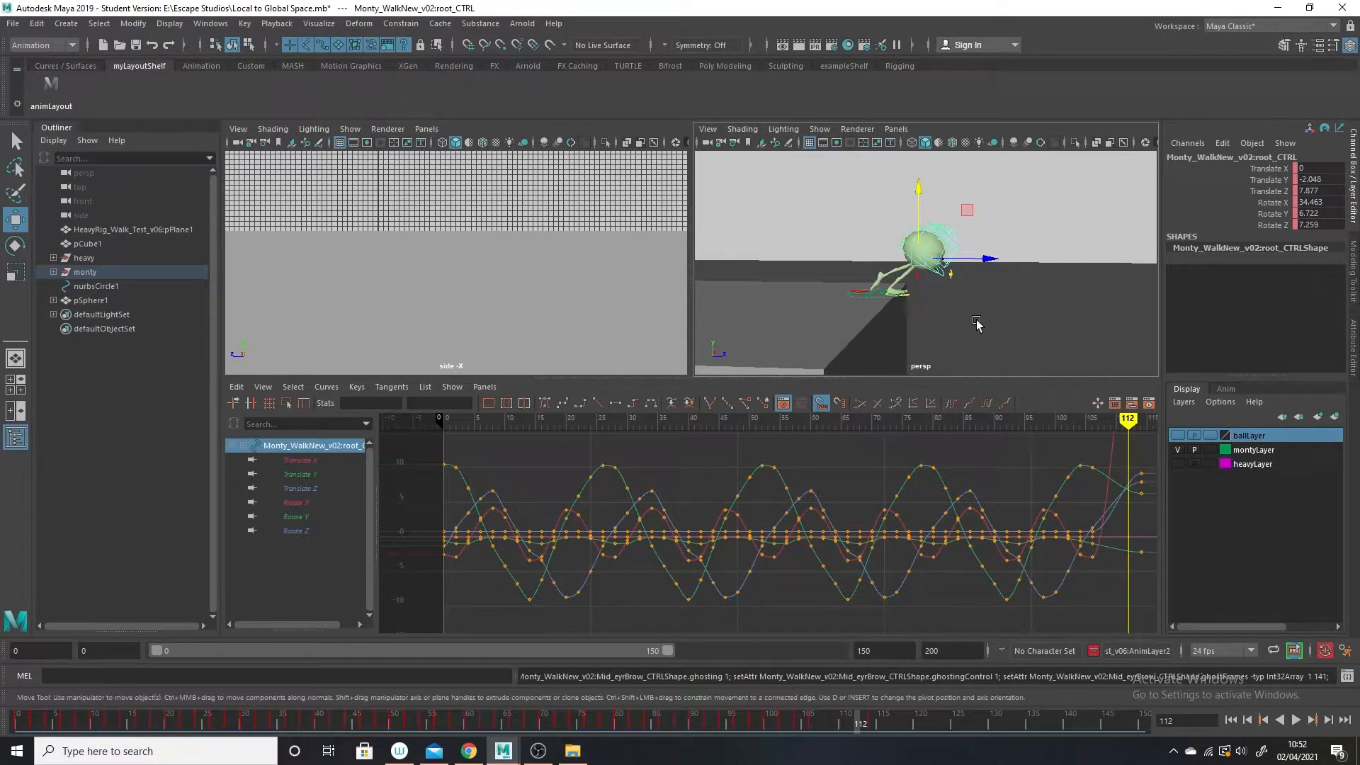
click(319, 23)
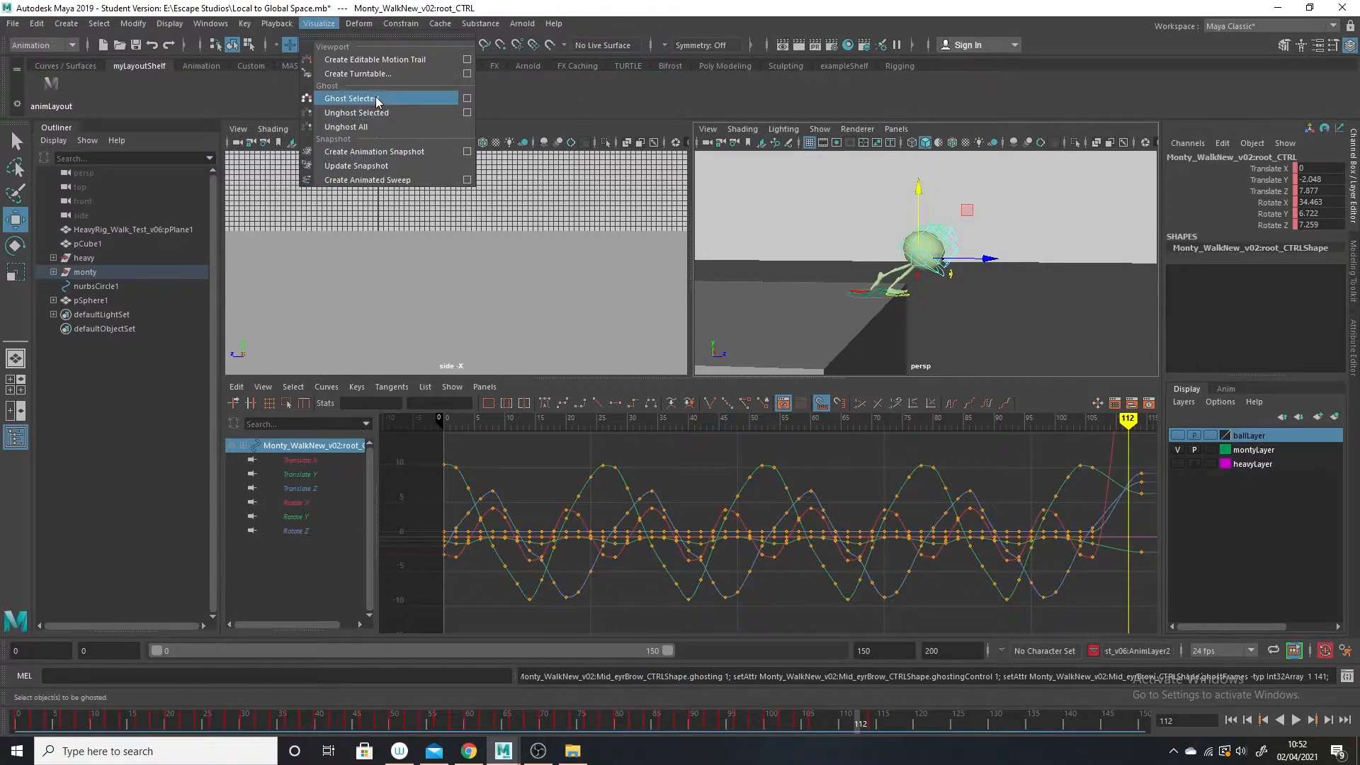
click(466, 98)
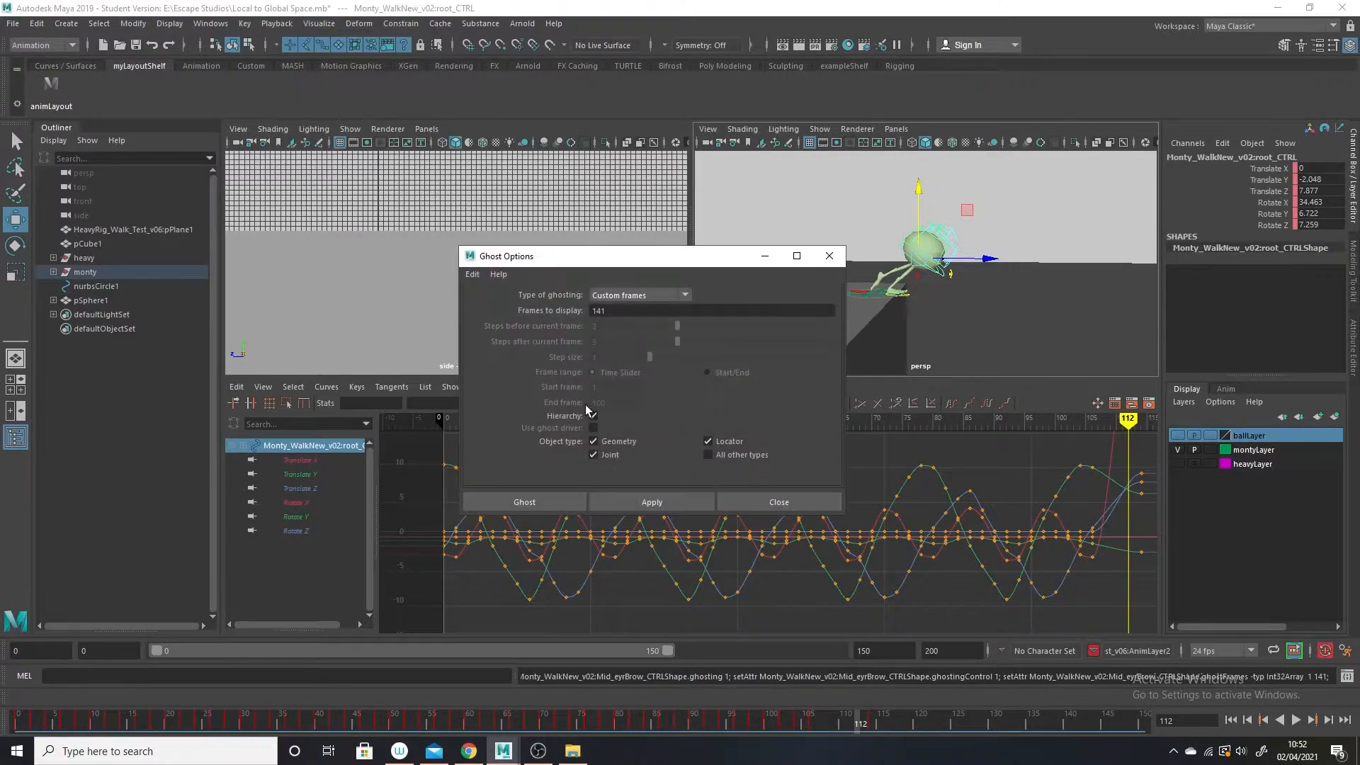
double_click(616, 311)
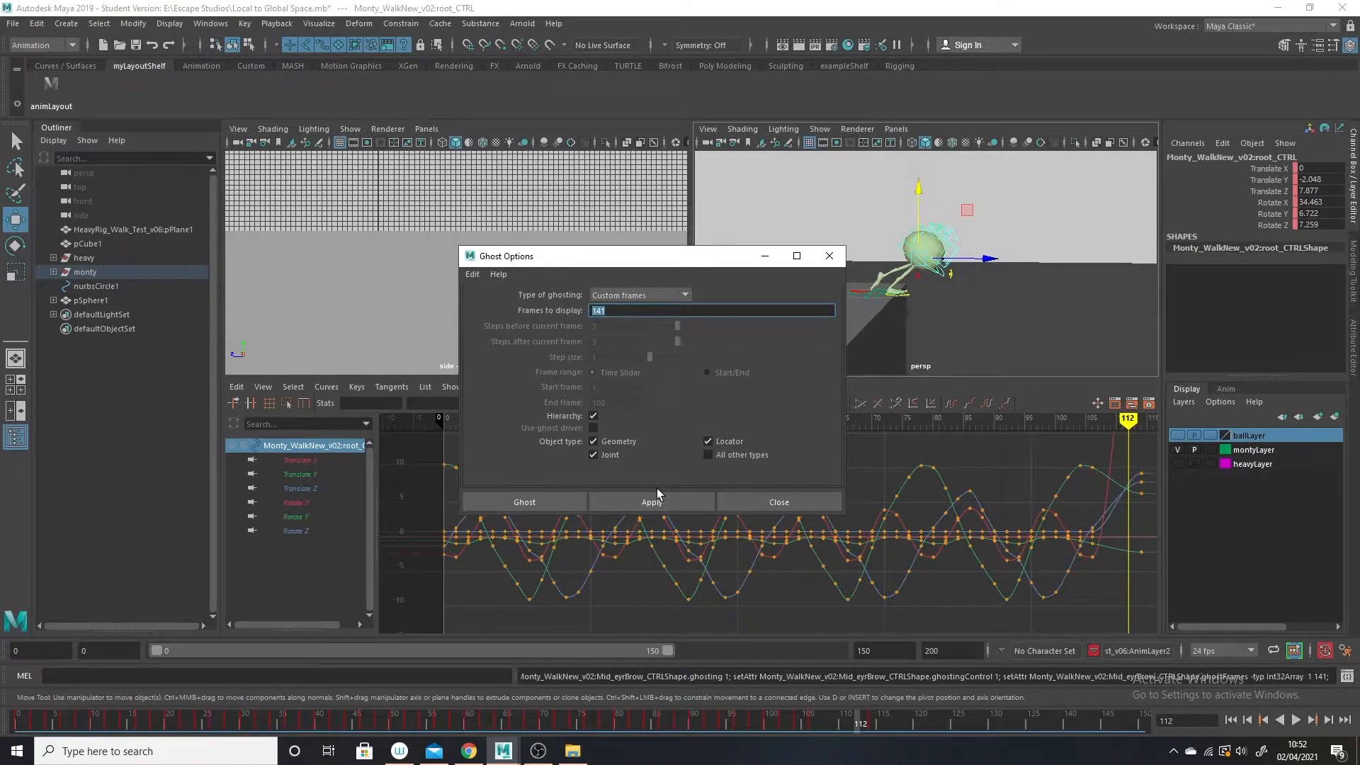
text(103)
click(571, 501)
Isolate the root control's Translate Z curve, slope the tangent of its frame 114 key, and lower the key to 5.798.
mouse_move(865, 735)
mouse_down()
mouse_move(798, 729)
mouse_move(865, 730)
mouse_up()
click(292, 488)
key(f)
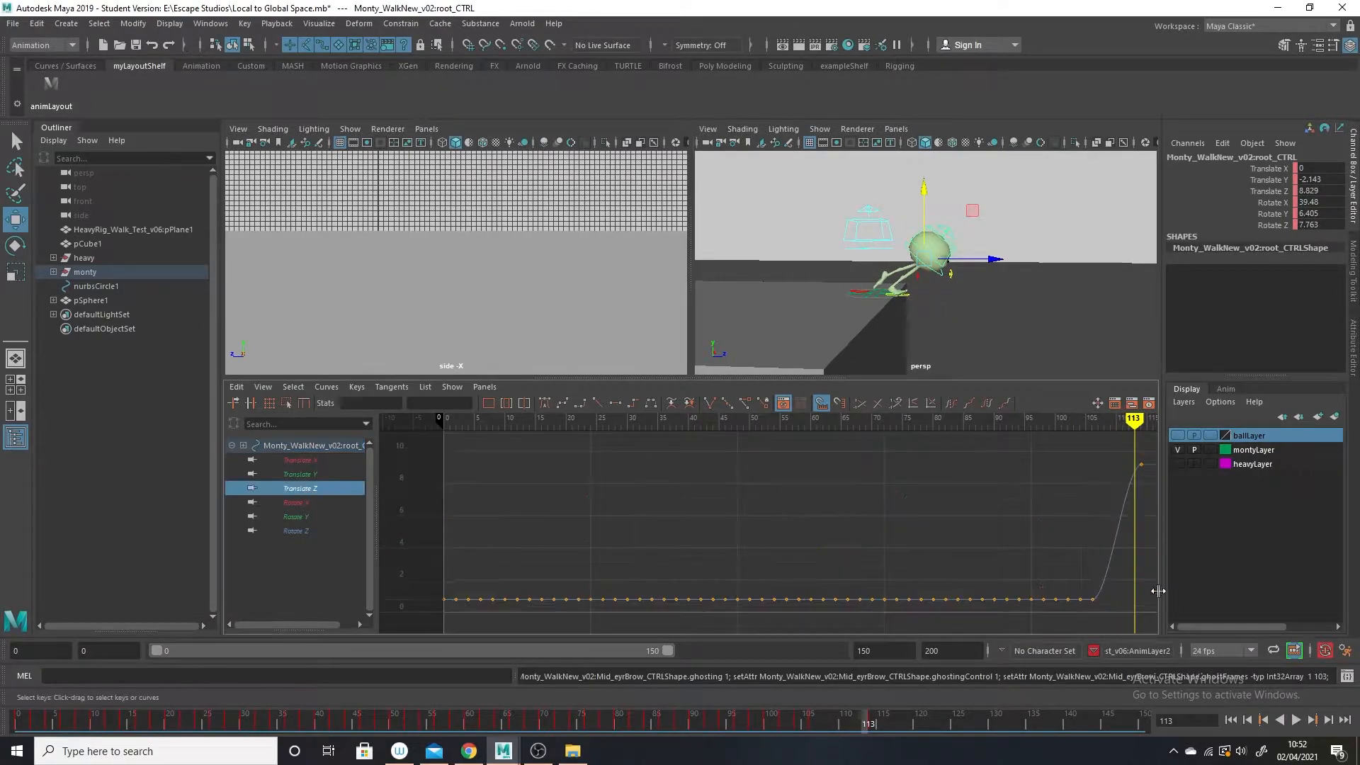
alt+middle_drag(1149, 589, 1000, 572)
drag(983, 500, 982, 495)
middle_drag(982, 495, 992, 541)
drag(901, 560, 900, 560)
middle_drag(921, 515, 937, 554)
Play back the lean and lower the Translate Z key at frame 114 to 4.65.
key(alt+v)
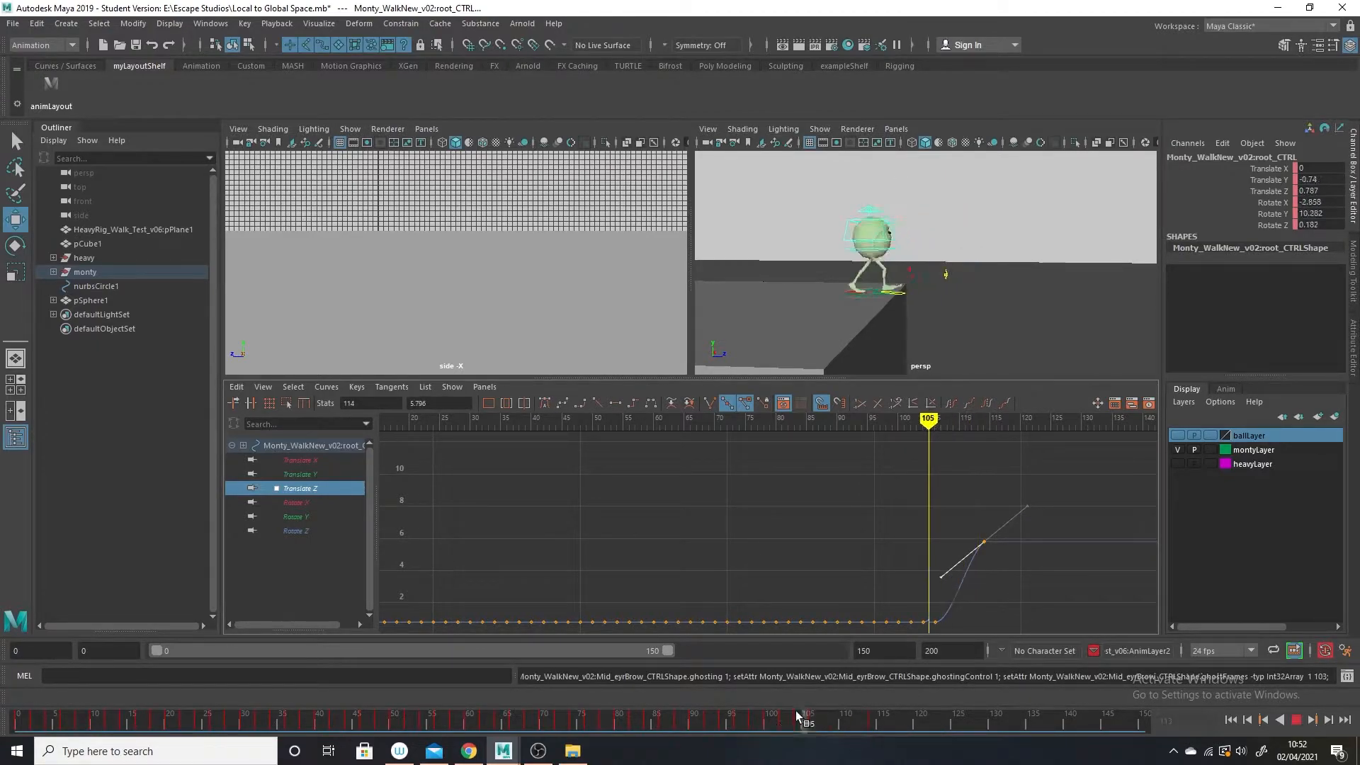
key(alt+v)
drag(967, 582, 967, 582)
middle_drag(985, 514, 982, 533)
click(798, 721)
key(alt+v)
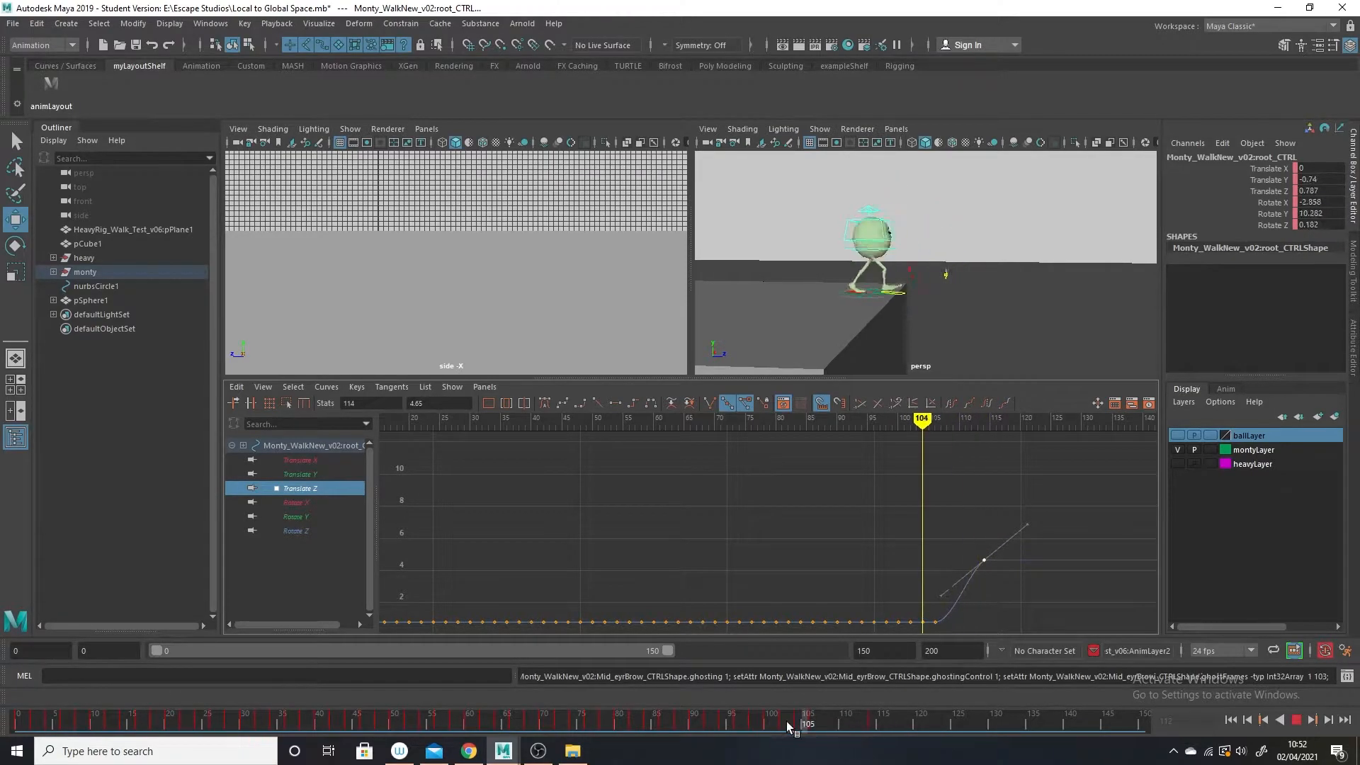
key(alt+v)
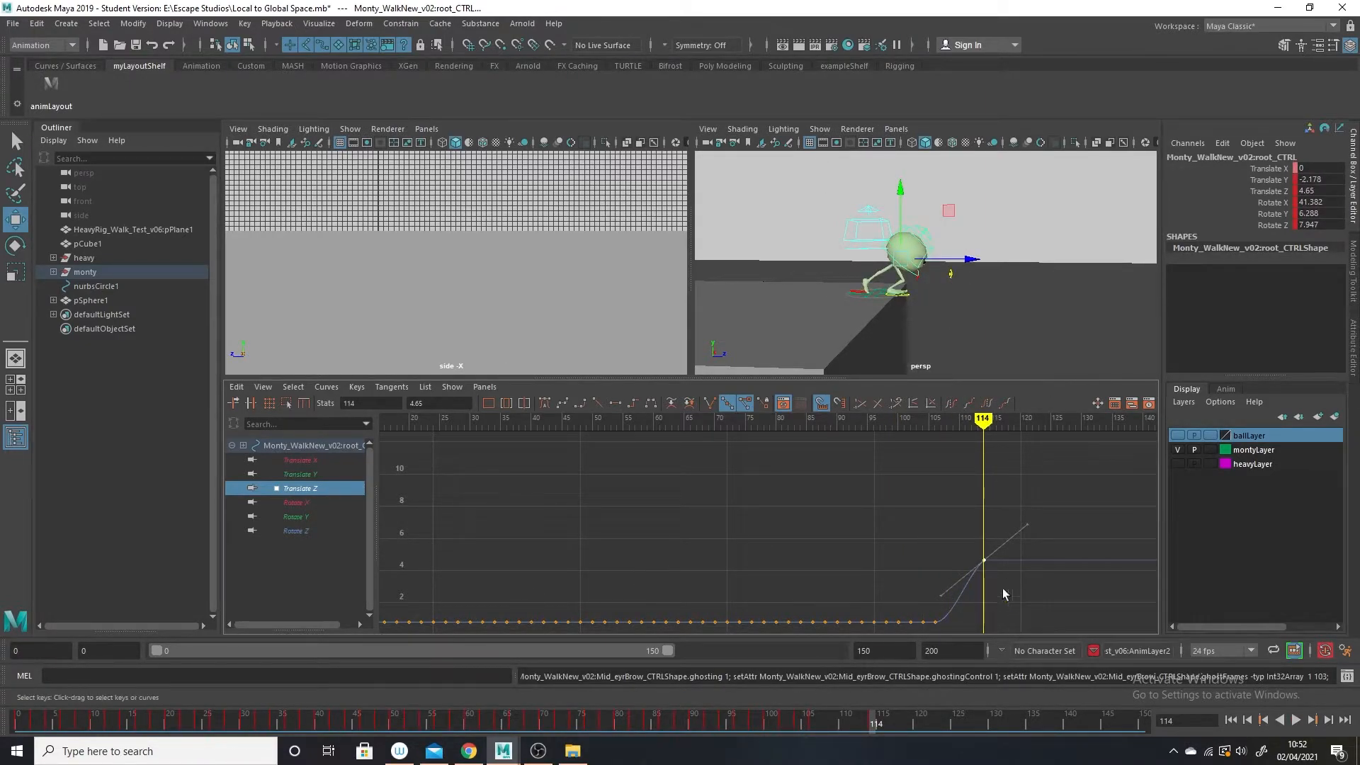
Examine the root control's curves, and scrub and play the walk up to frame 115 to check the transition into the lean.
alt+middle_drag(902, 558, 1005, 484)
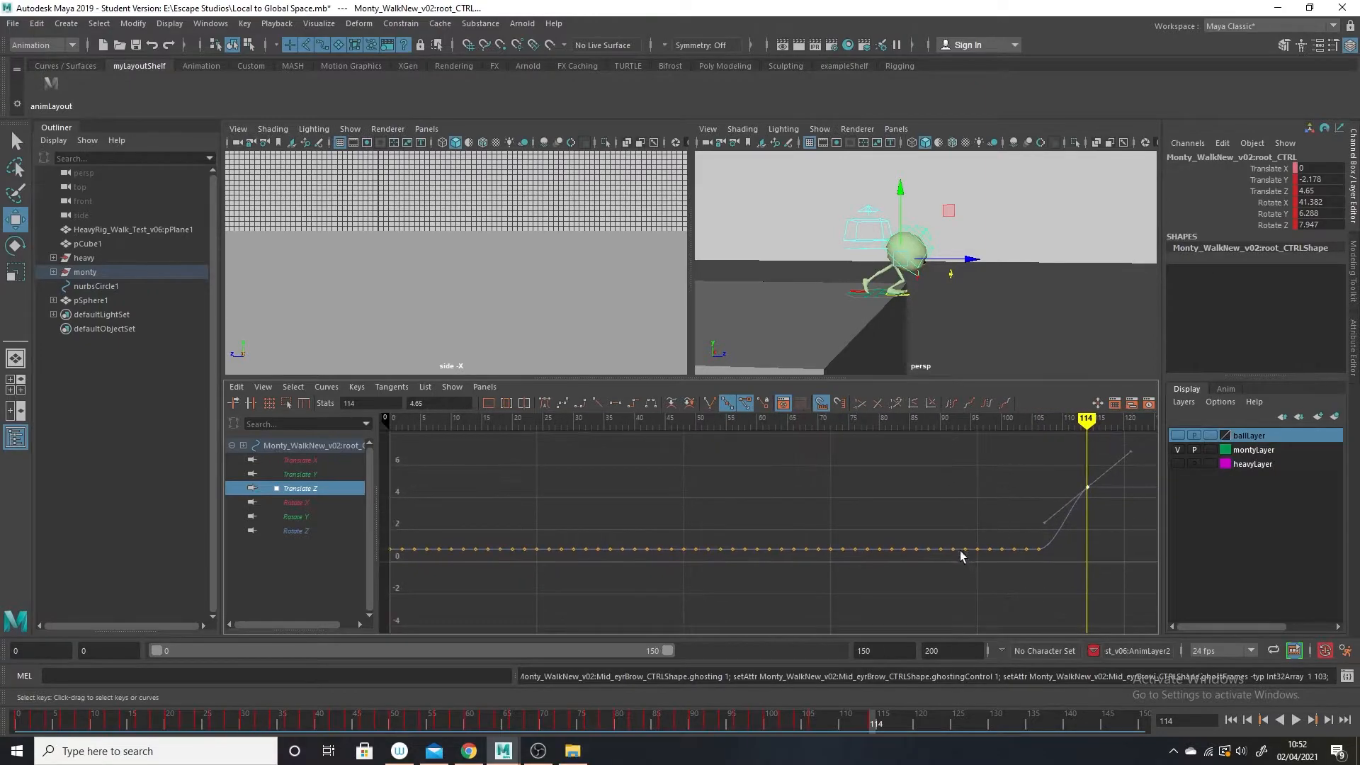
alt+right_drag(962, 553, 905, 550)
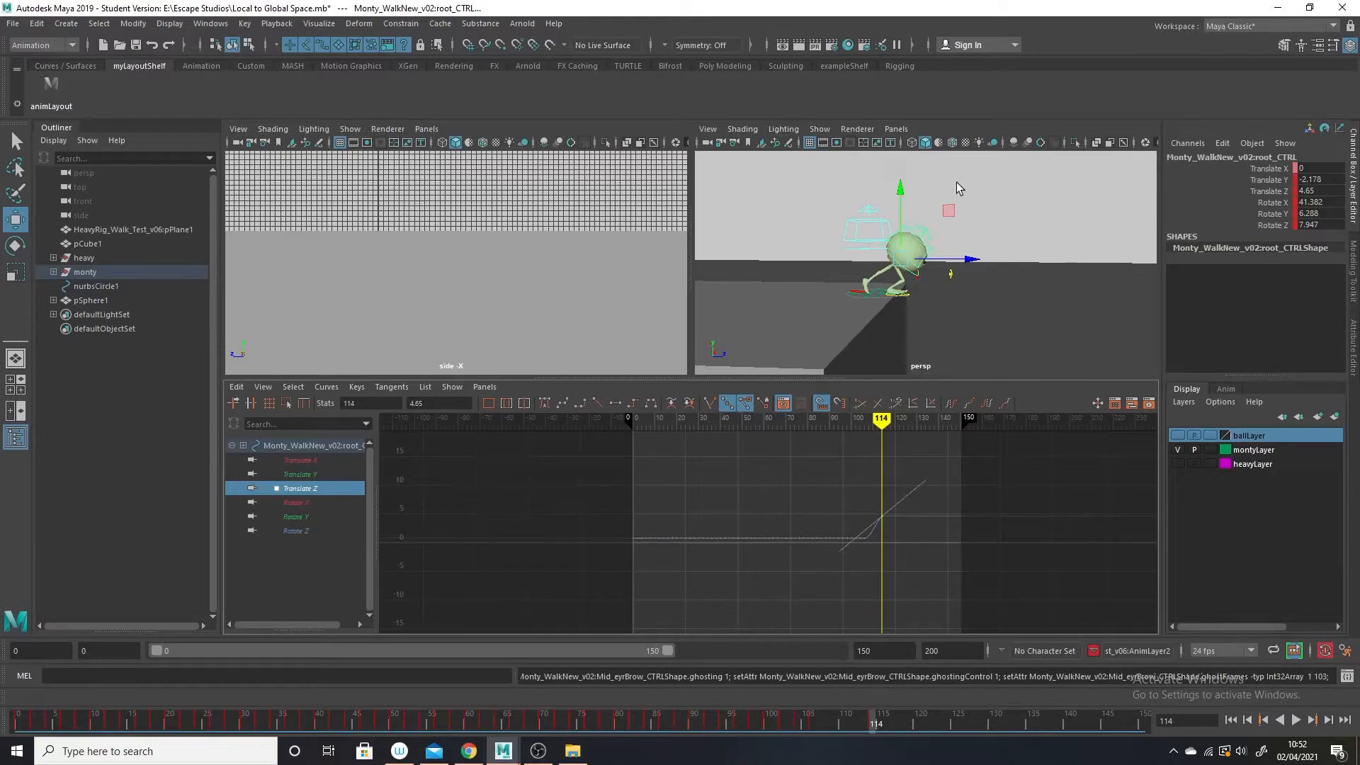
click(912, 280)
key(ctrl+z)
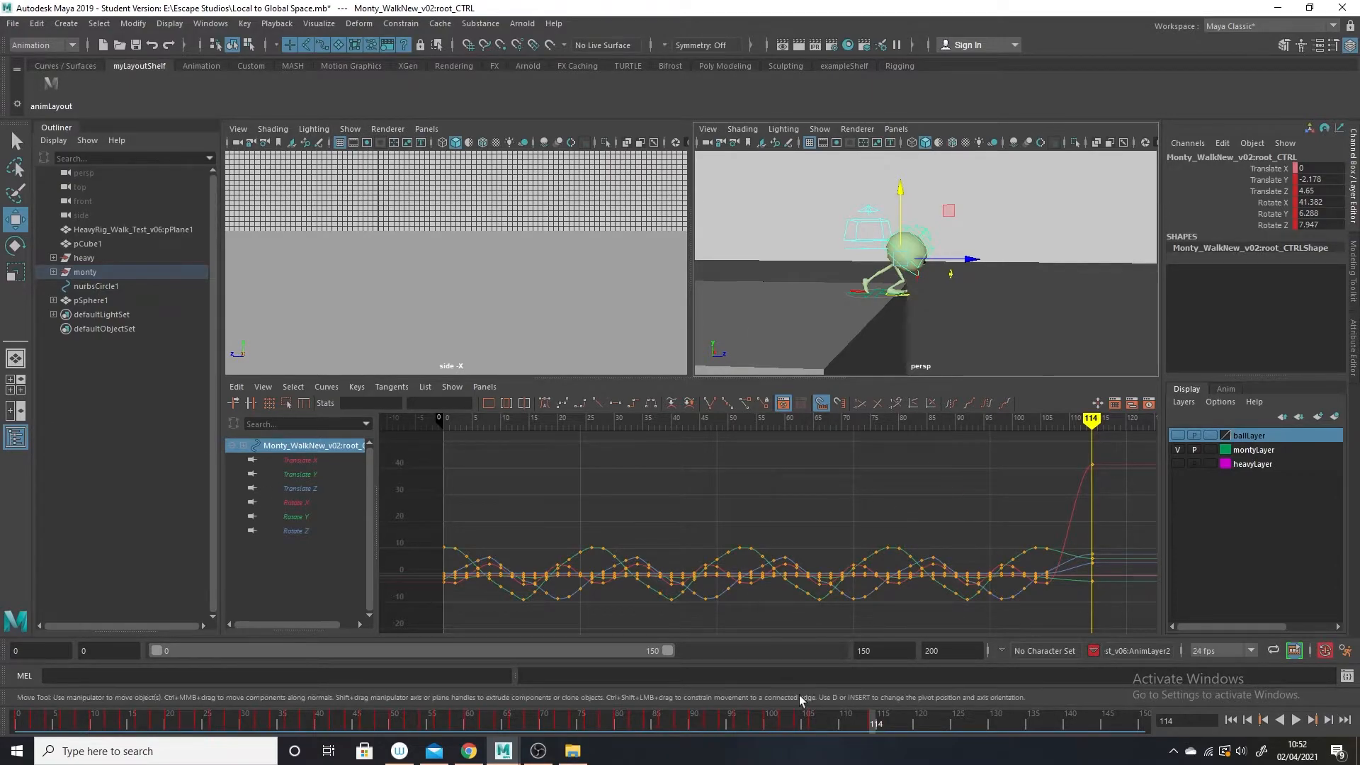
drag(797, 719, 604, 733)
drag(551, 699, 885, 302)
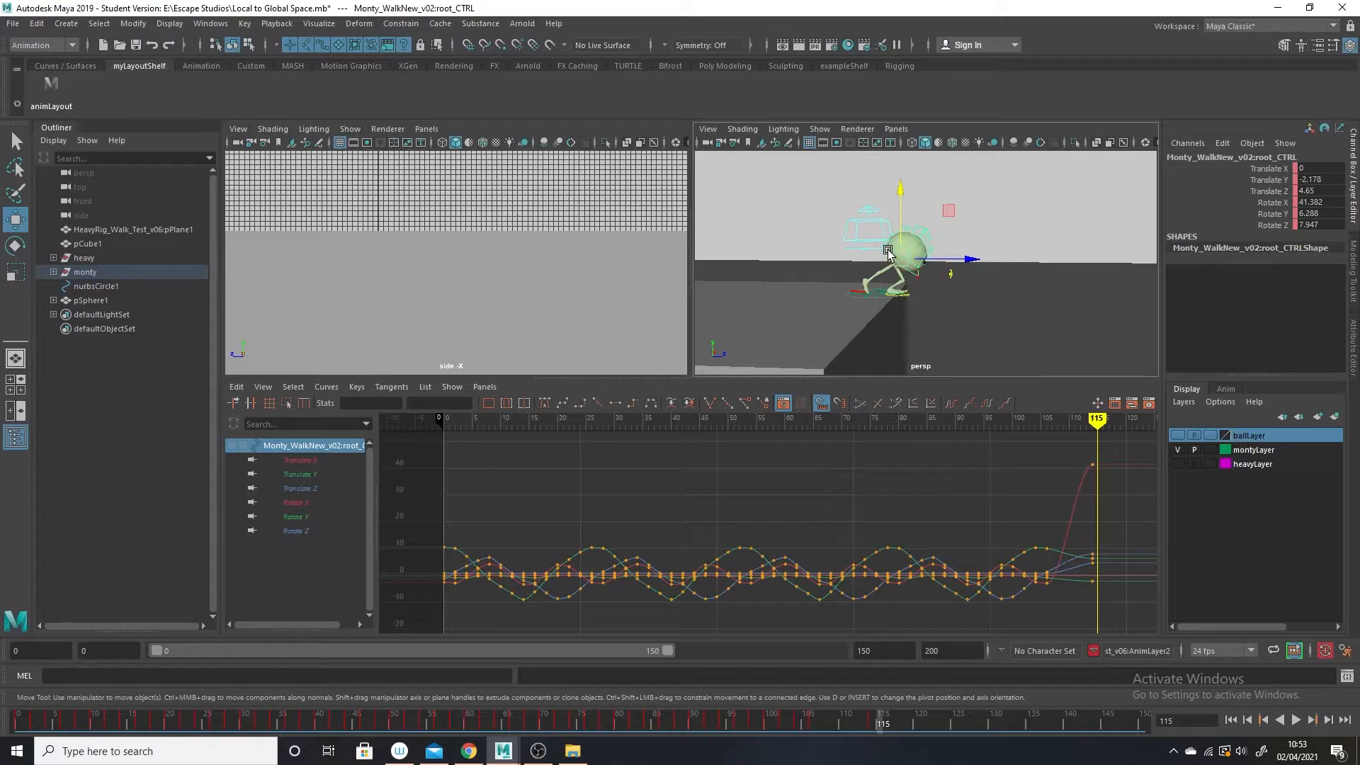
key(alt+v)
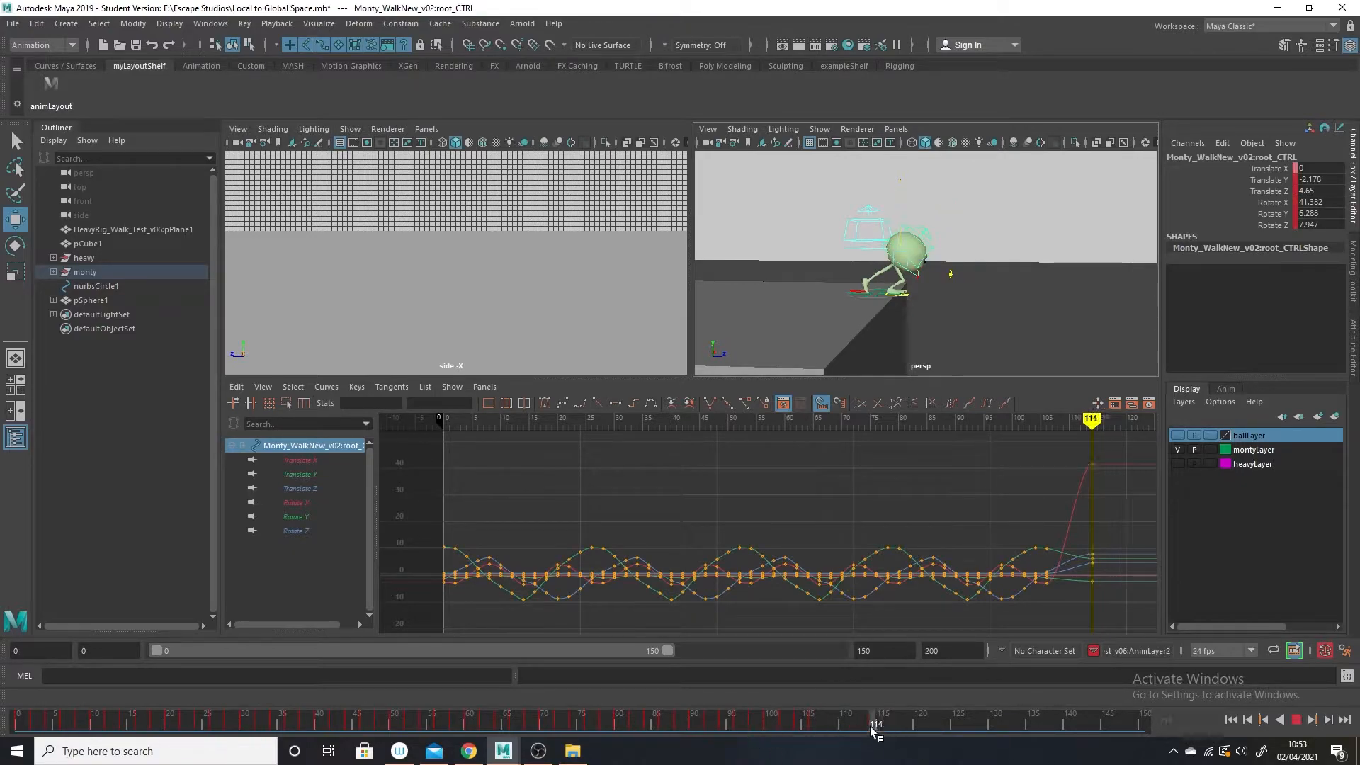
mouse_move(237, 666)
mouse_down()
mouse_move(851, 758)
mouse_move(776, 736)
mouse_move(860, 737)
mouse_move(647, 734)
mouse_move(878, 740)
mouse_up()
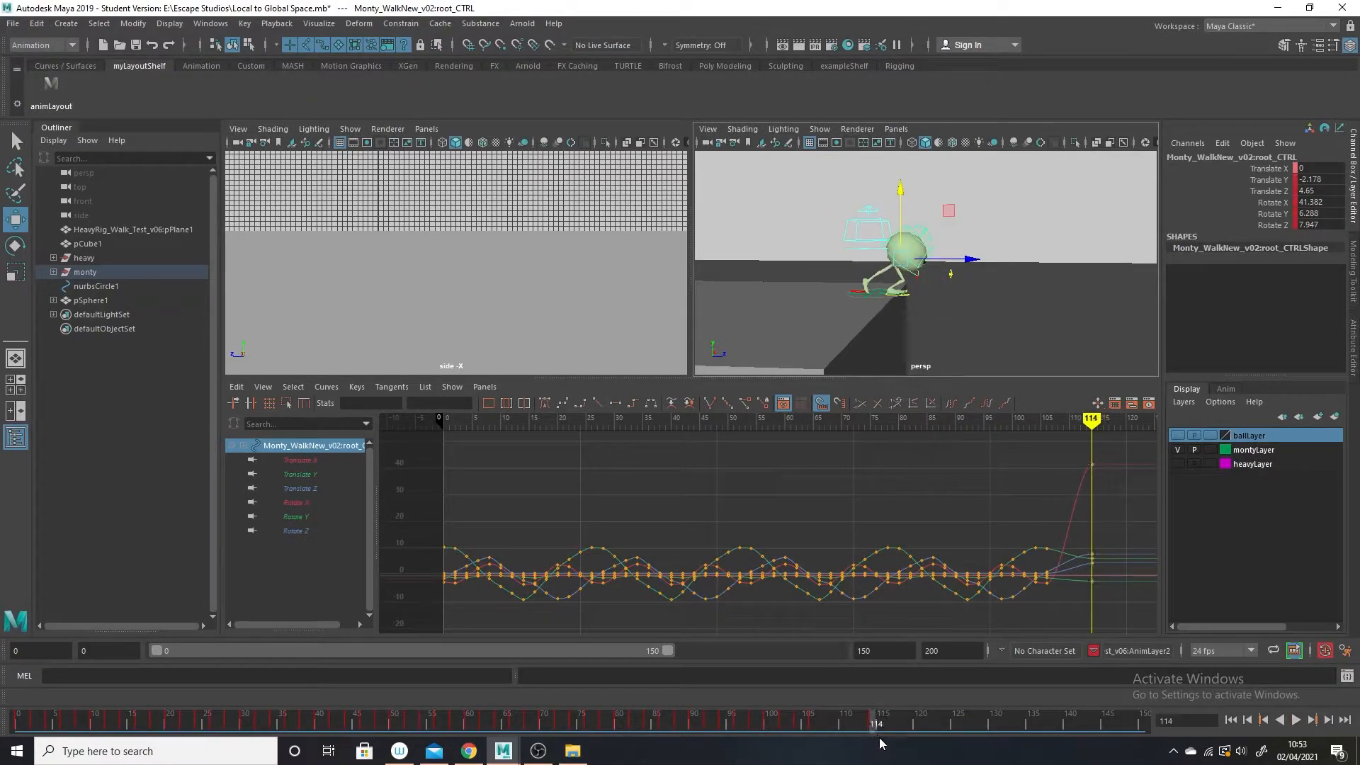
Undo the root control edits, the ghosting, the infinity change and the baking to return to Monty's cycled walk.
key(ctrl+z)
key(ctrl+z)
key(ctrl+z)
key(ctrl+z)
key(ctrl+z)
key(ctrl+z)
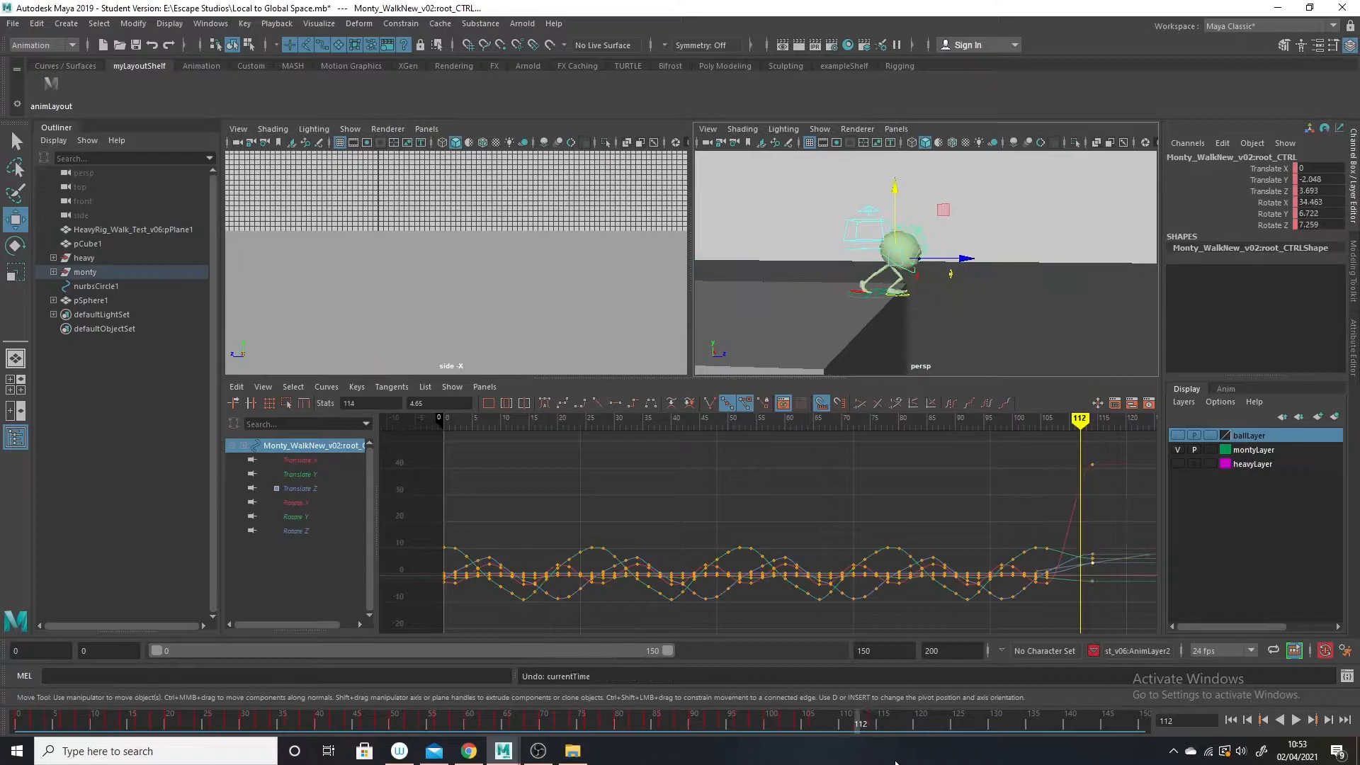
key(ctrl+z)
key(ctrl+z)
key(ctrl+z)
key(ctrl+z)
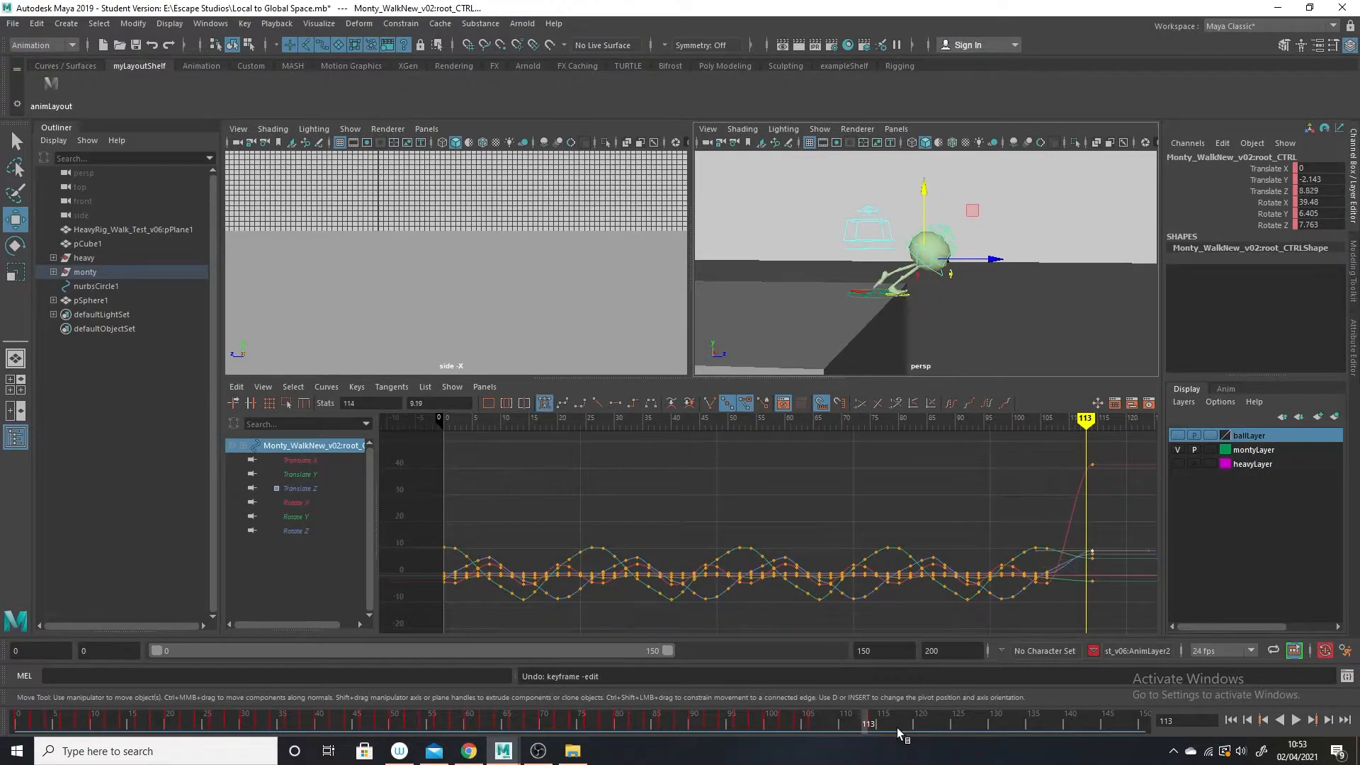
key(ctrl+z)
key(ctrl+z)
key(ctrl+z)
key(ctrl+z)
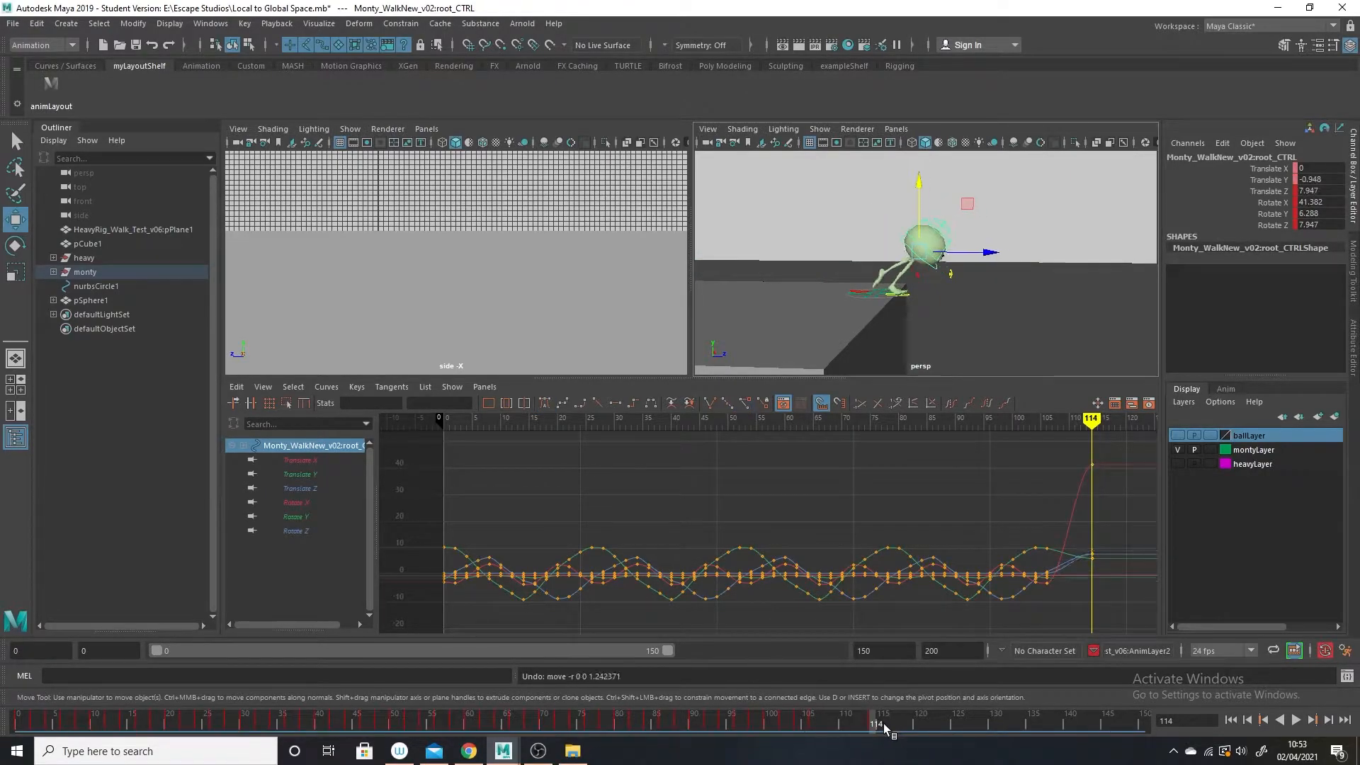
key(ctrl+z)
key(ctrl+z)
key(ctrl+z)
key(ctrl+z)
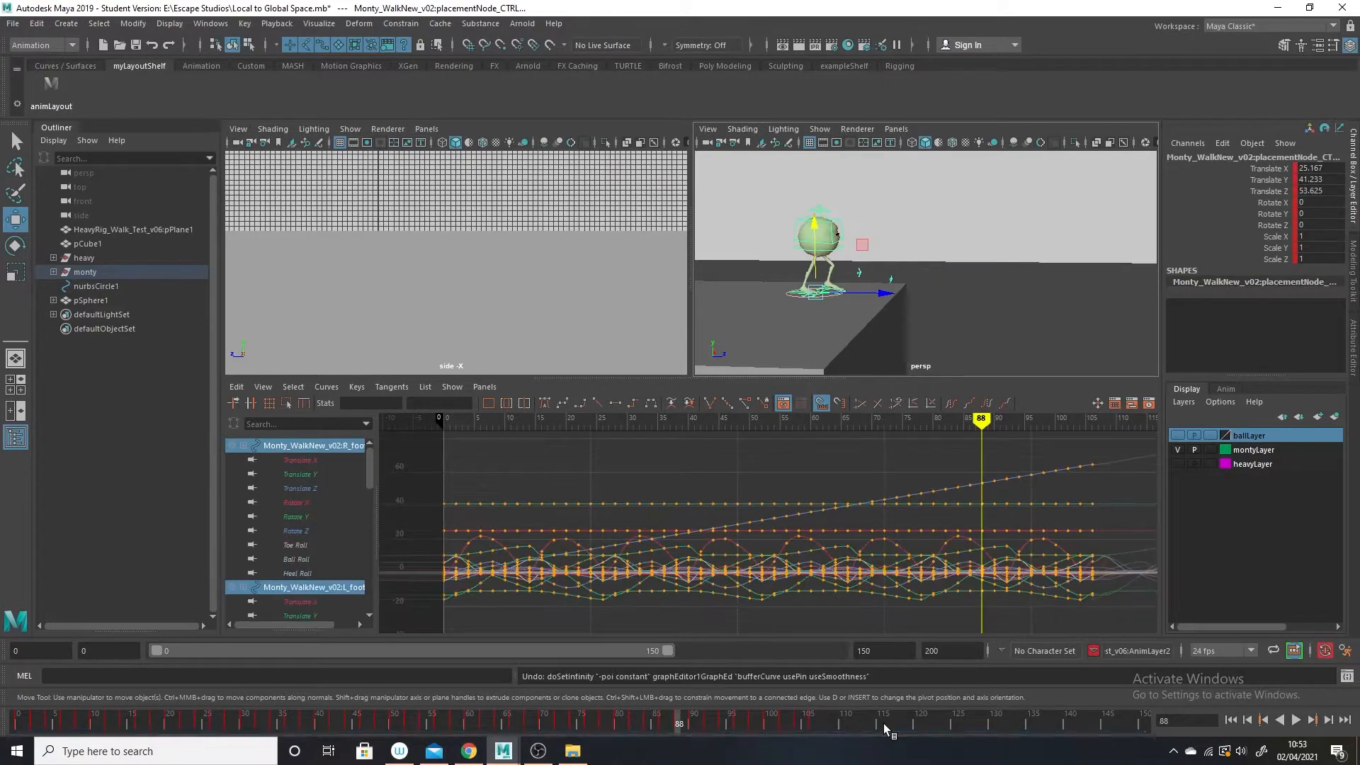
key(ctrl+z)
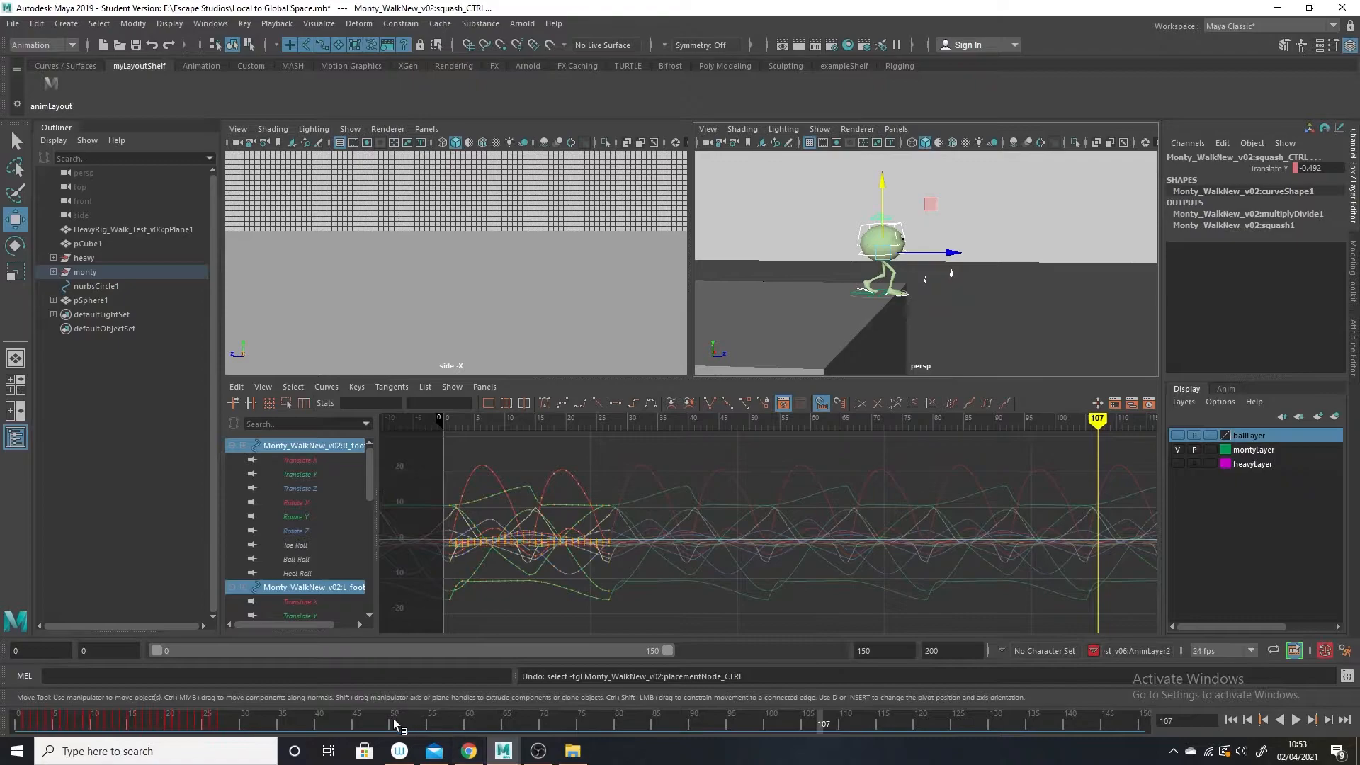
Play the cycled walk, return to frame 0, and enlarge the viewports to frame Monty and the whole block.
key(alt+v)
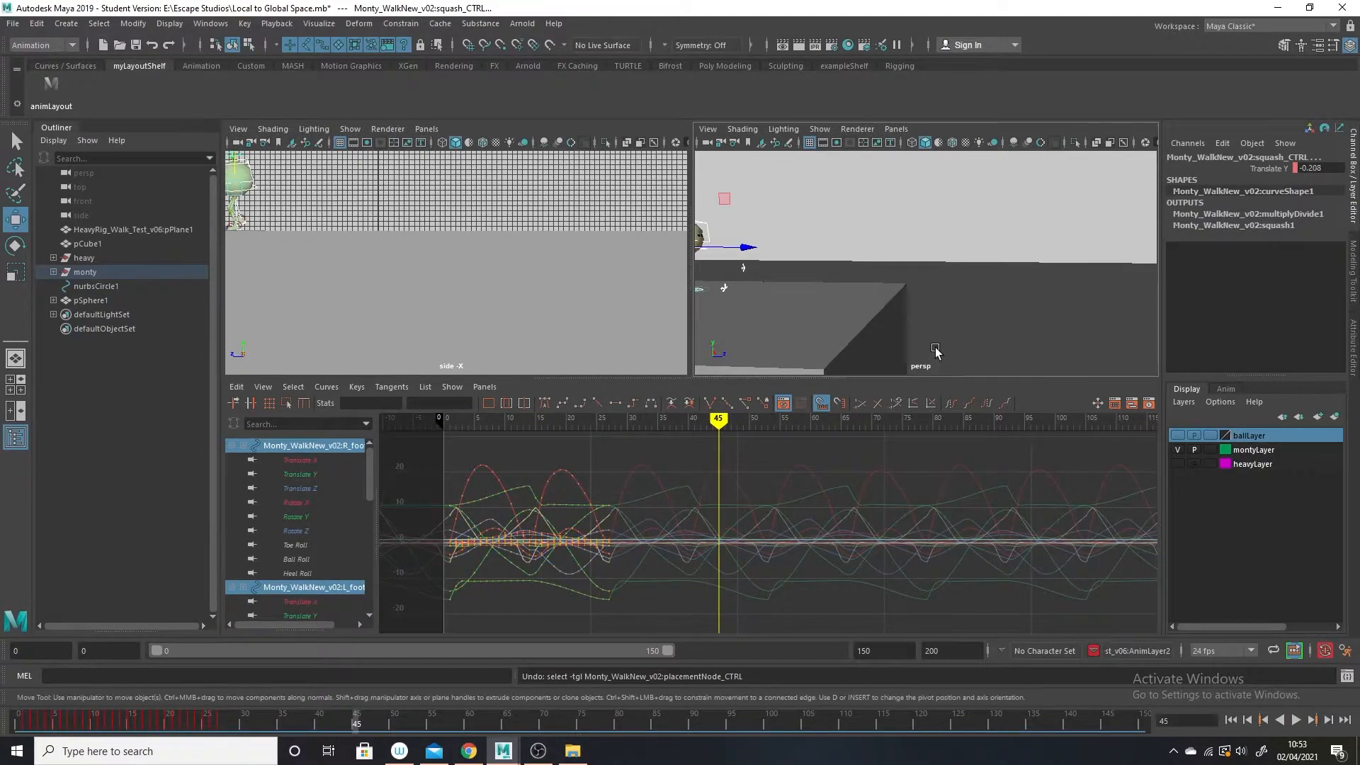
key(alt+v)
drag(217, 724, 18, 724)
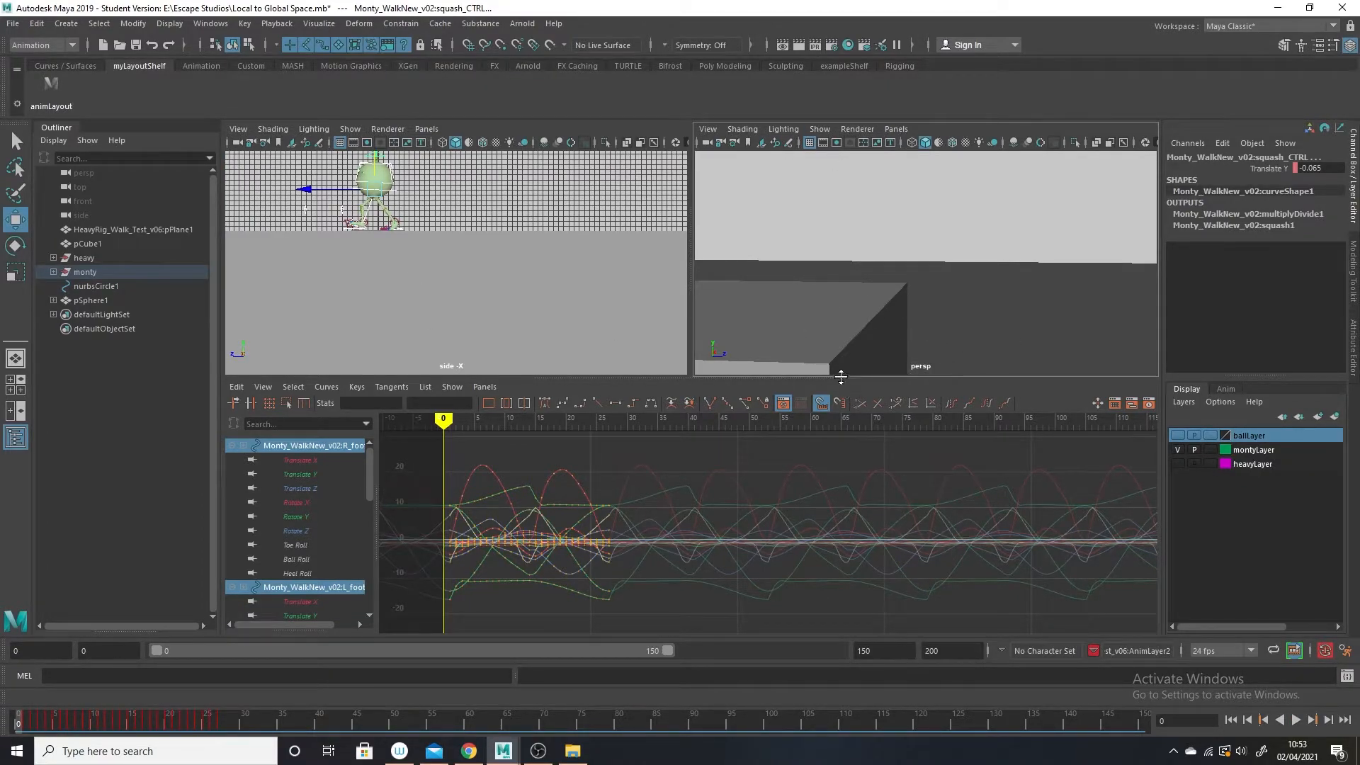
drag(841, 377, 843, 476)
alt+right_drag(990, 449, 1085, 425)
alt+middle_drag(1085, 425, 1122, 428)
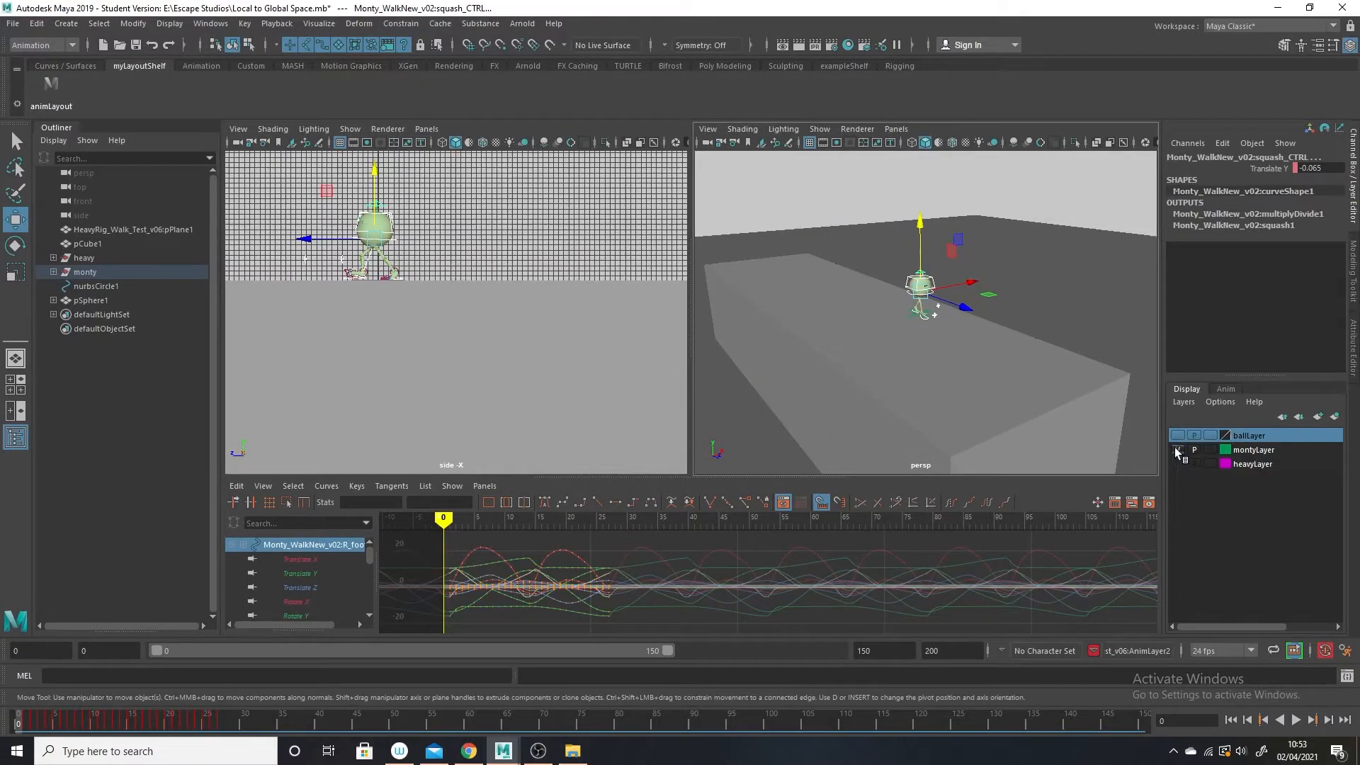
Hide montyLayer, show ballLayer, and select the nurbsCircle1 control beneath the red ball.
click(1177, 451)
click(1177, 436)
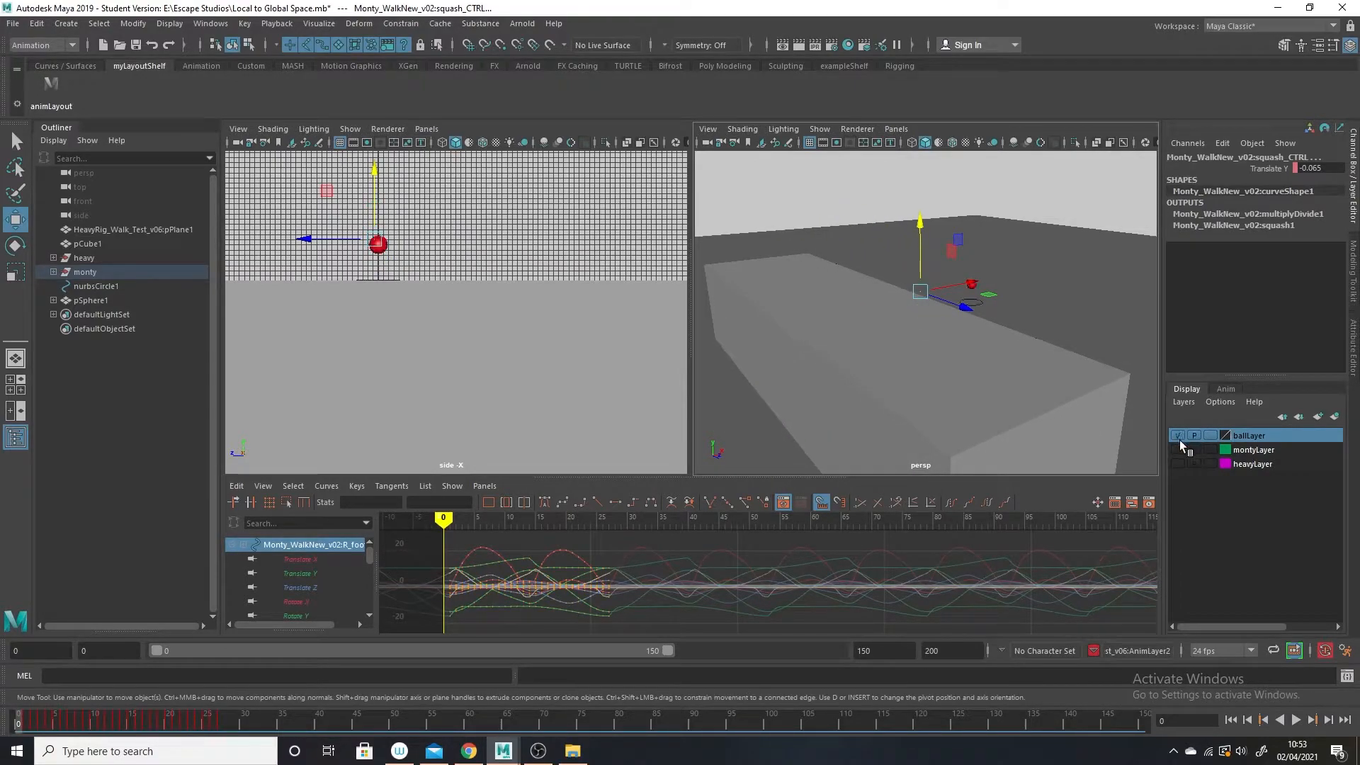
alt+drag(1040, 362, 961, 421)
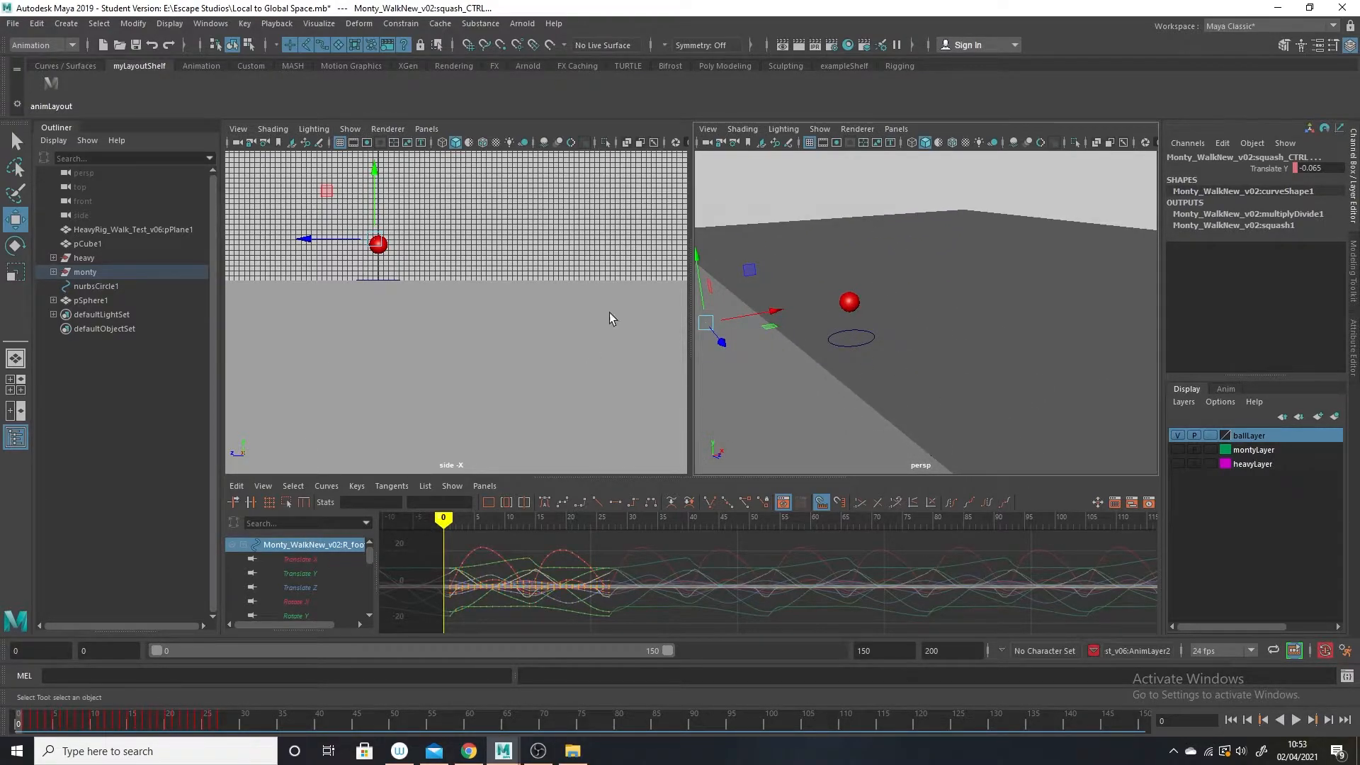
click(848, 347)
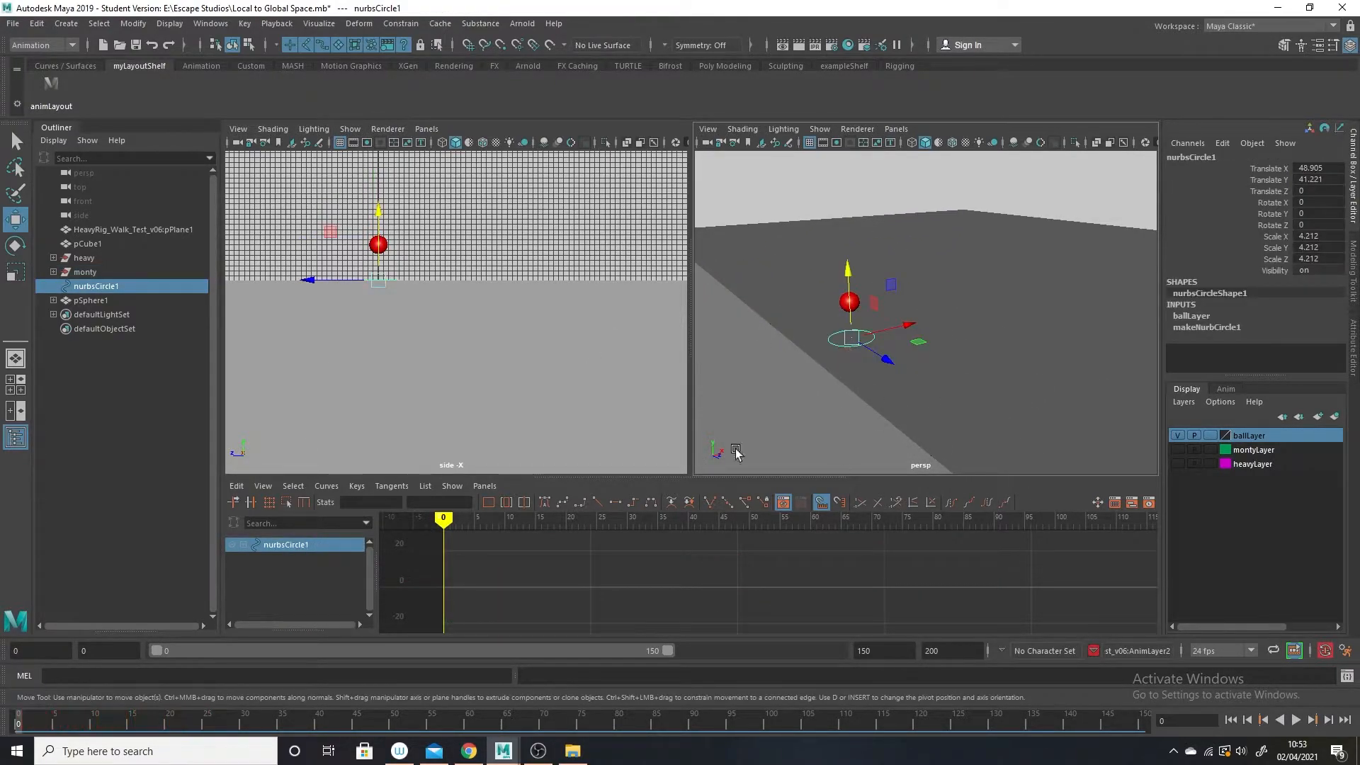
Try moving nurbsCircle1 along Z at frame 59 to see how the ball follows, and undo the move.
drag(193, 719, 461, 720)
alt+drag(930, 303, 788, 382)
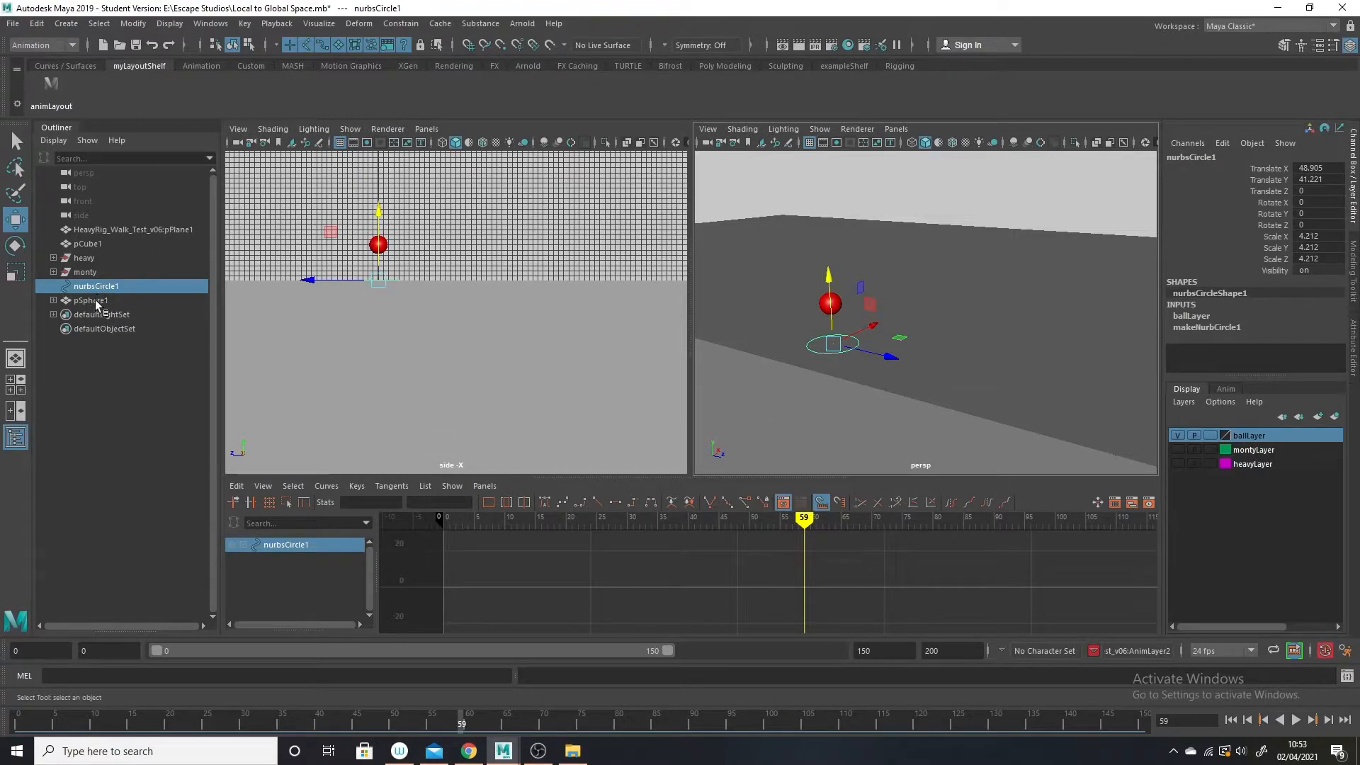
drag(863, 342, 865, 417)
key(ctrl+z)
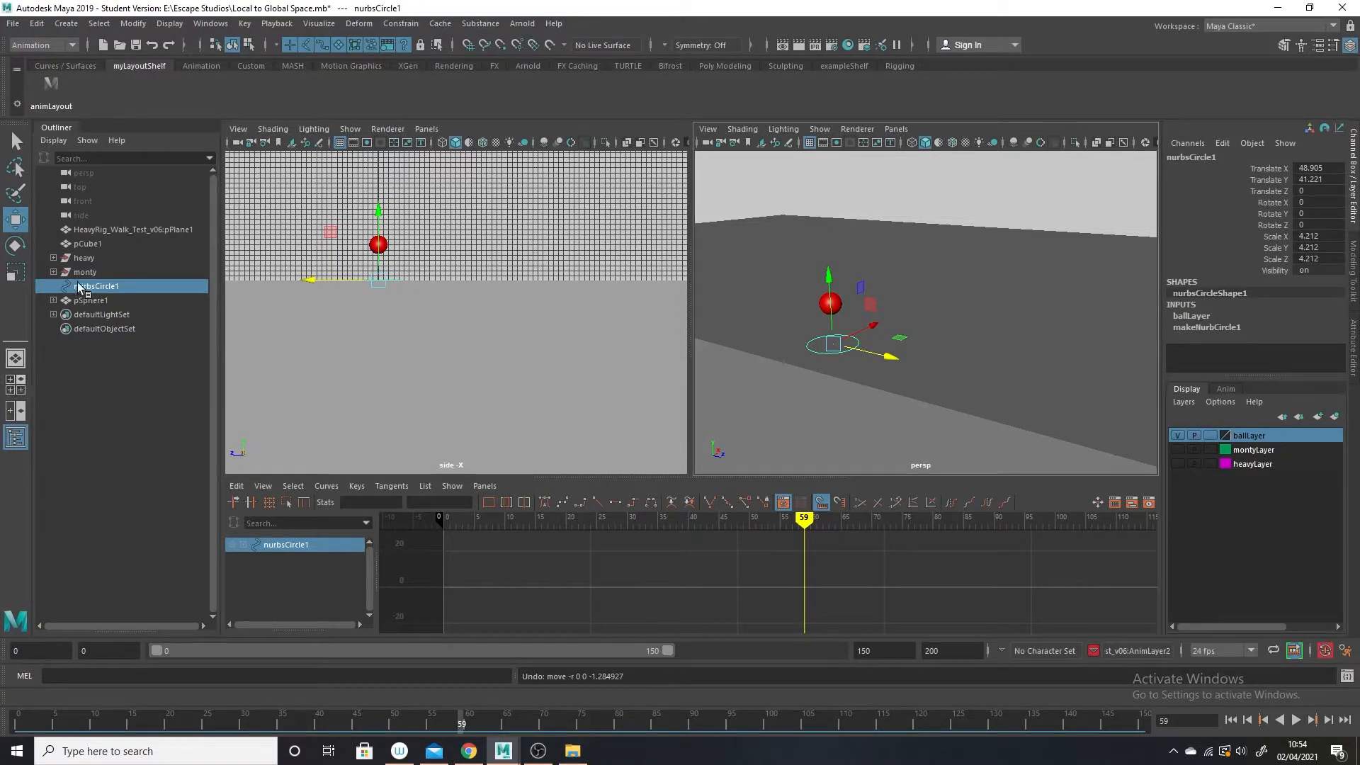
Parent the red ball pSphere1 to nurbsCircle1 and expand the control's hierarchy.
click(96, 341)
click(91, 302)
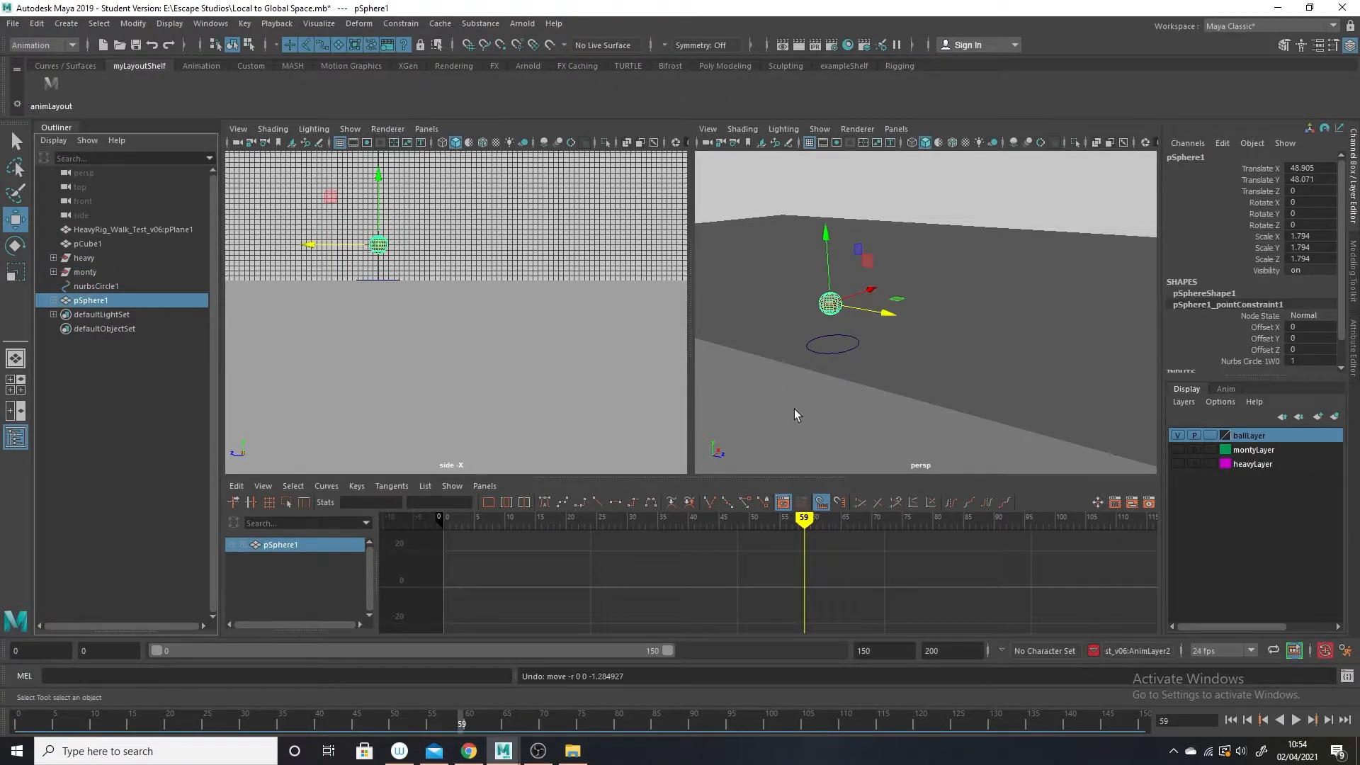
click(802, 390)
click(832, 305)
click(834, 351)
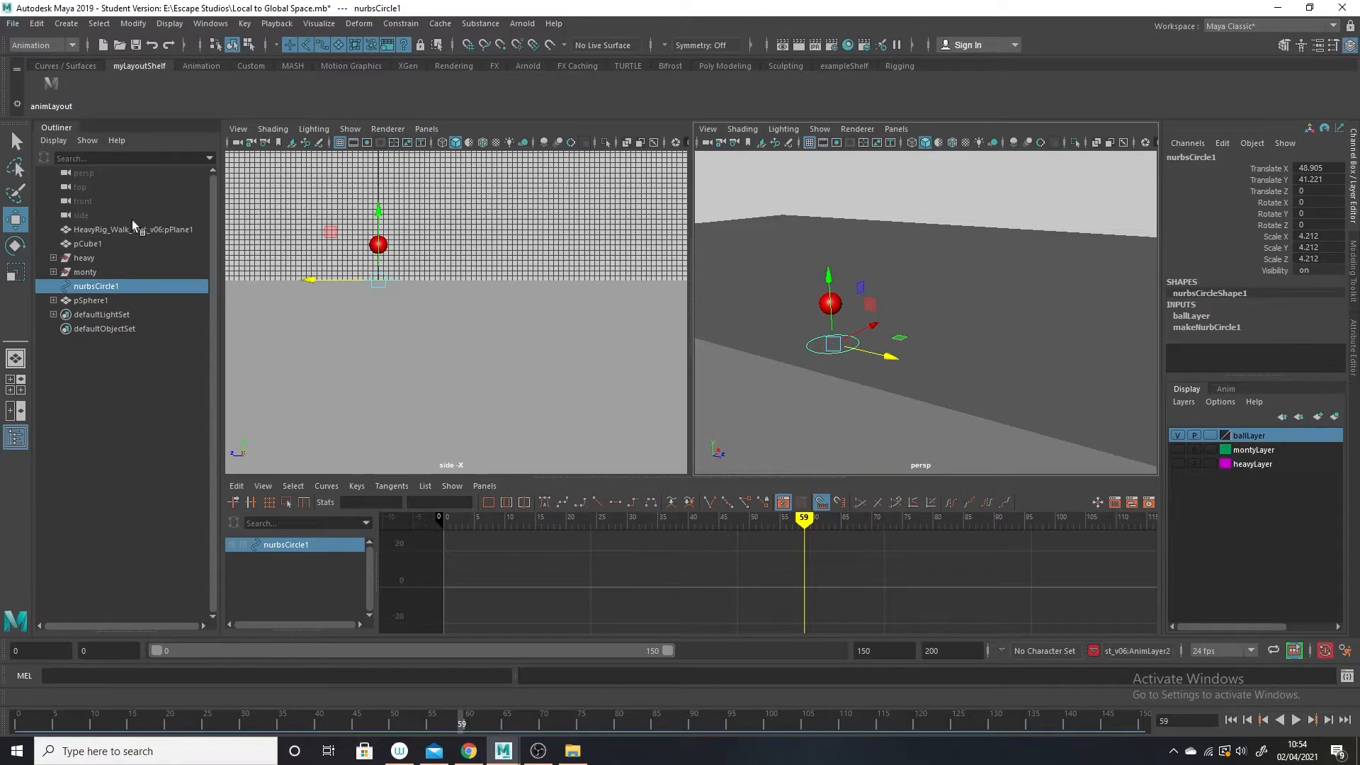
ctrl+click(89, 301)
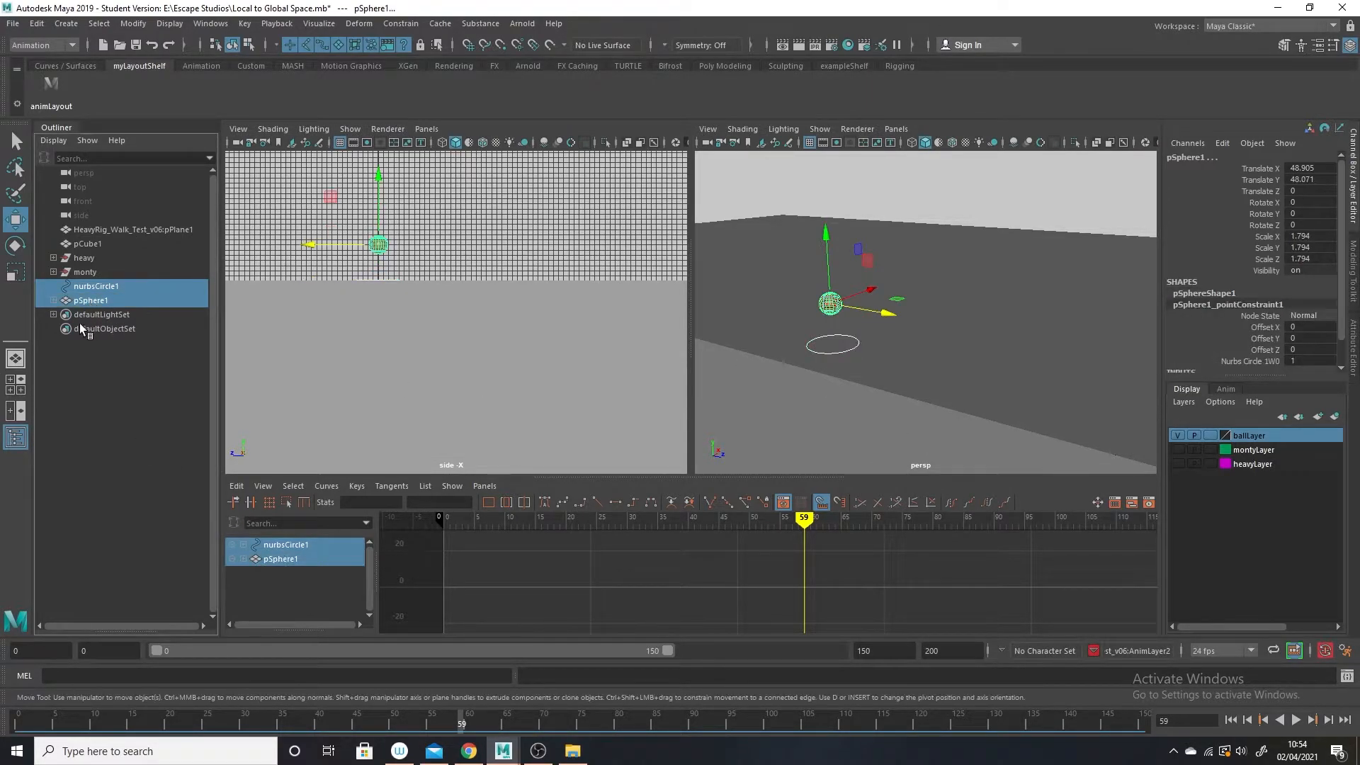
click(839, 305)
click(830, 304)
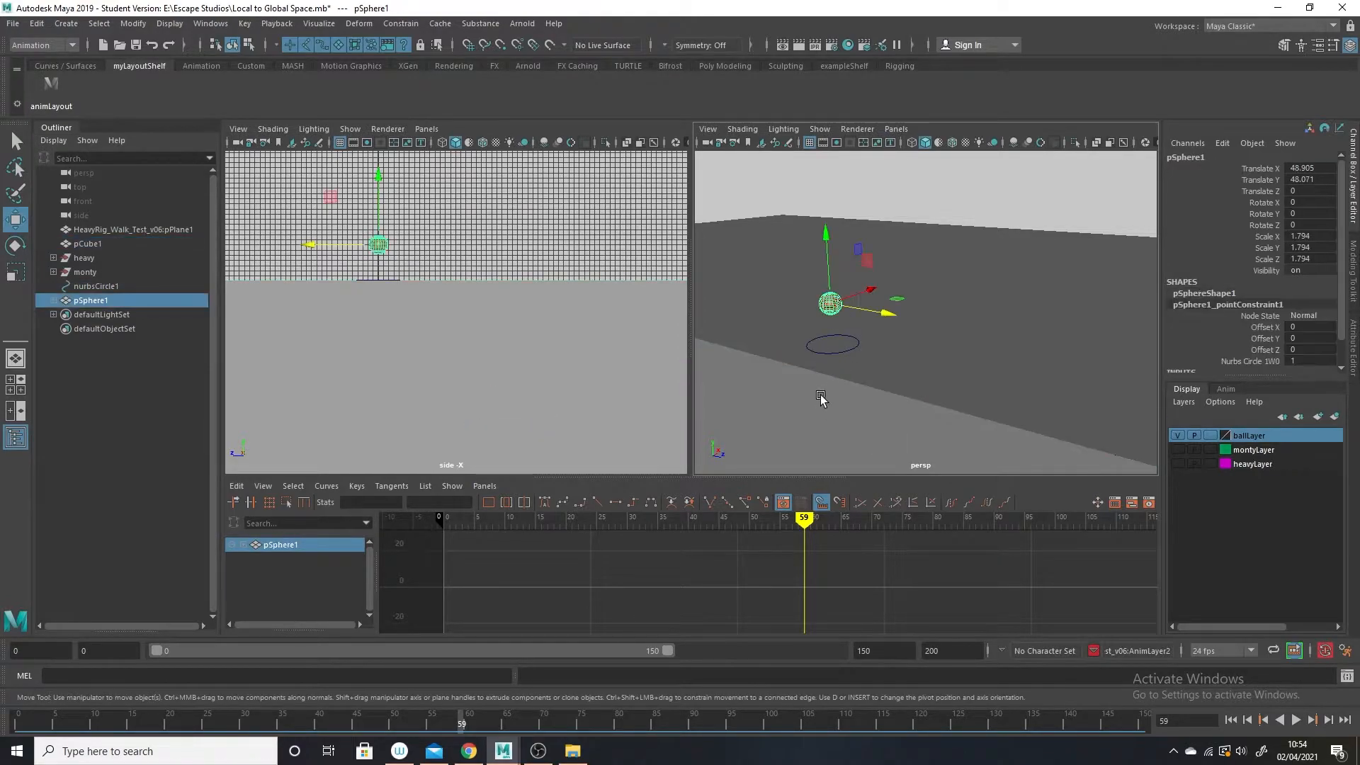
shift+click(835, 354)
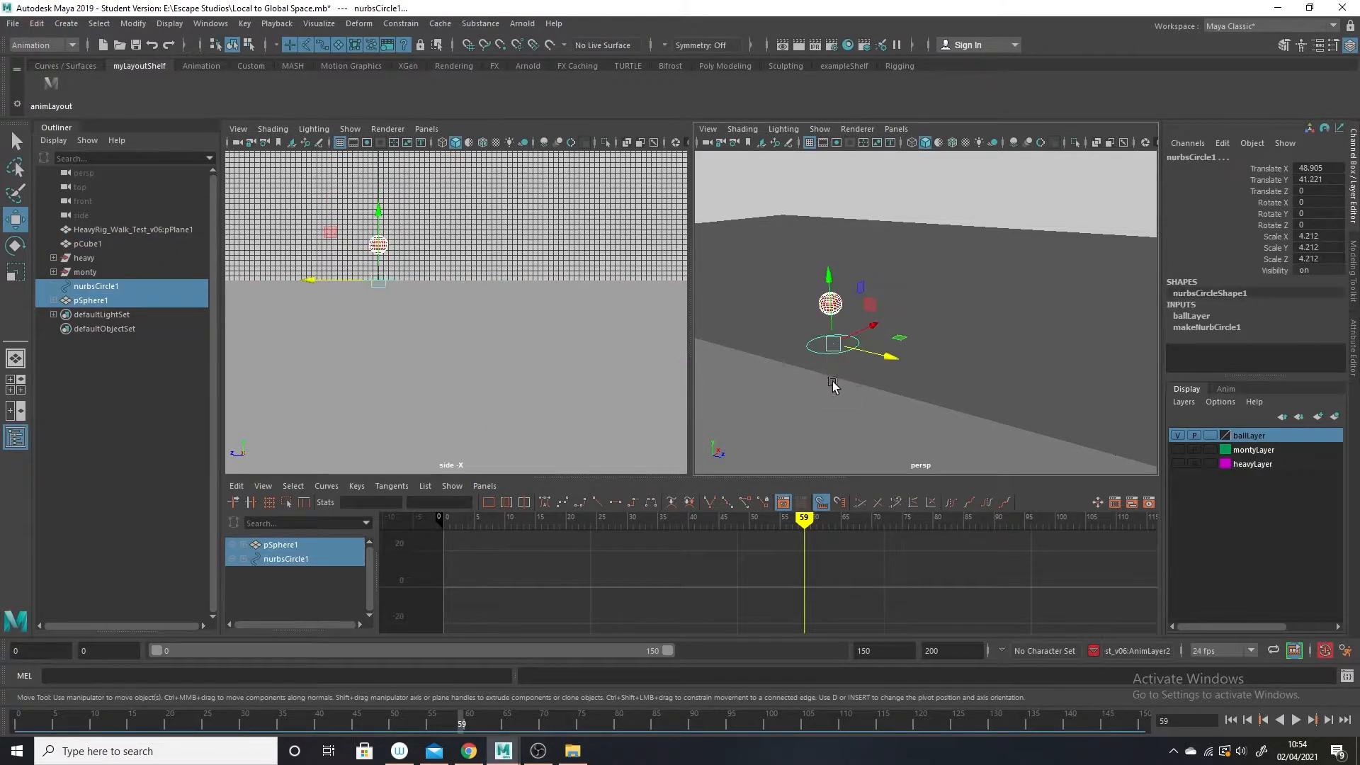
key(p)
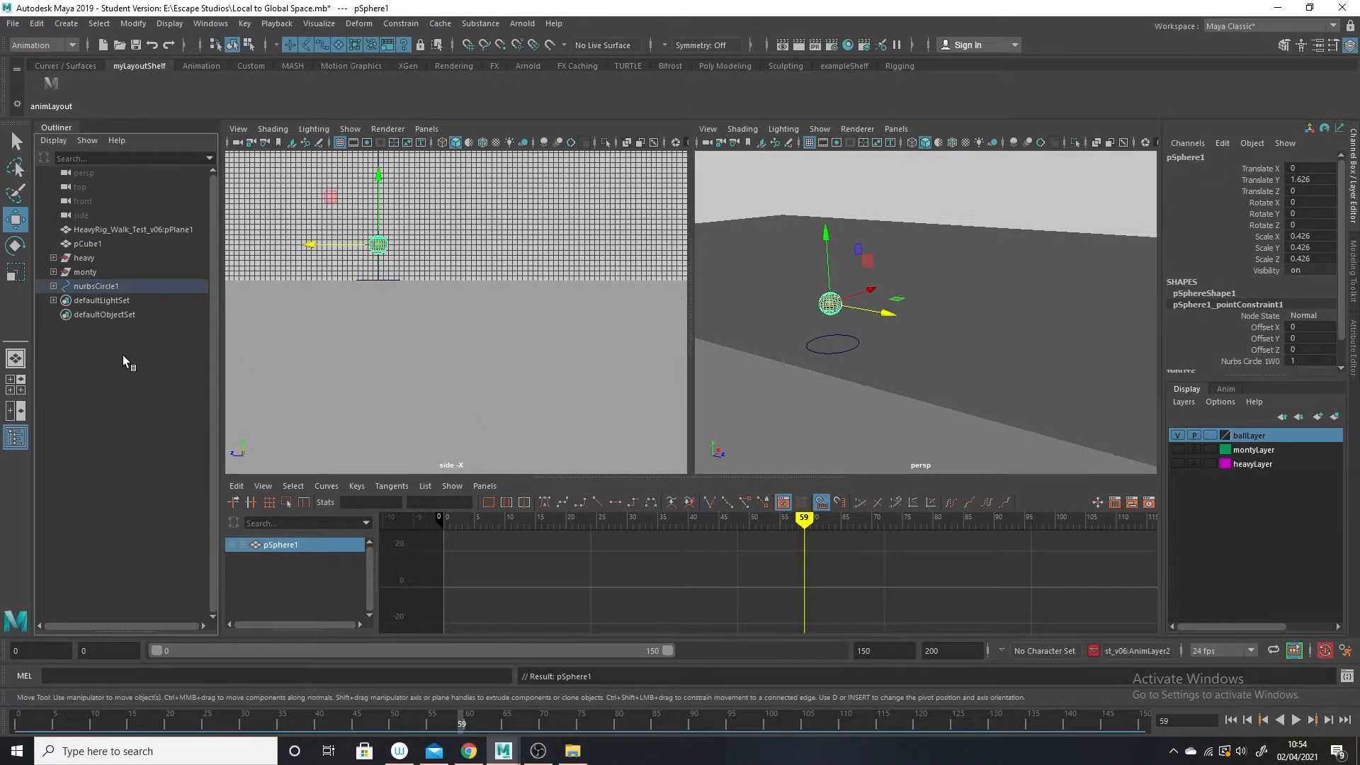
click(52, 287)
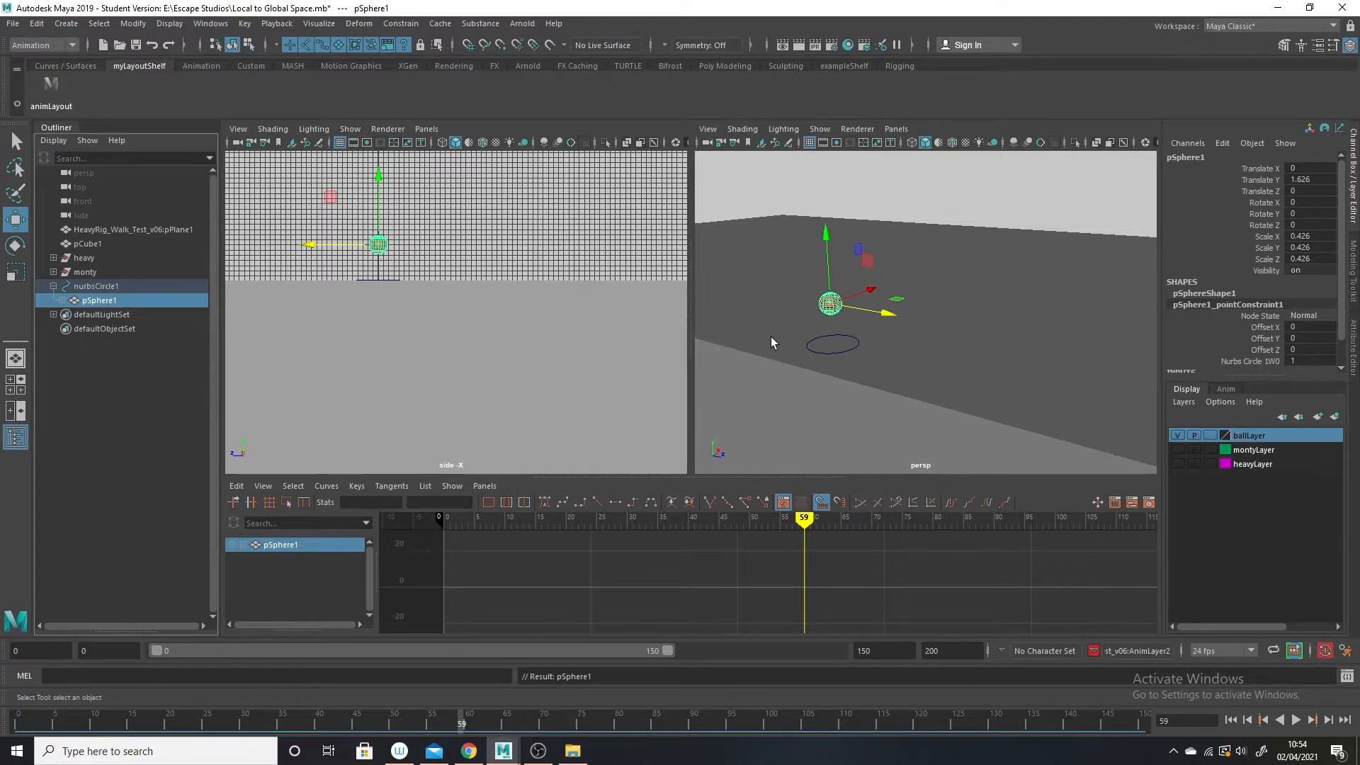
Try moving nurbsCircle1 along Z to about -7.5 with the ball parented, and undo the move.
click(850, 354)
drag(892, 355, 850, 340)
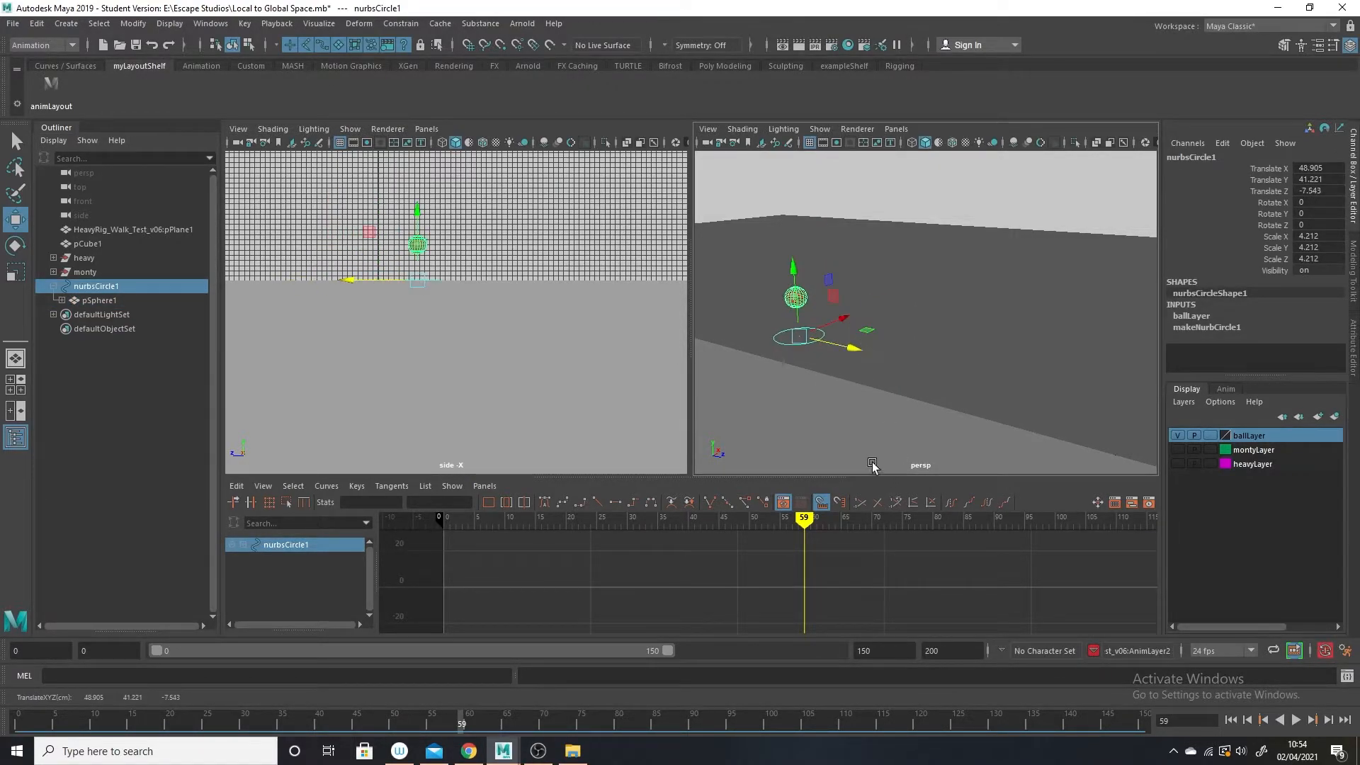
key(ctrl+z)
click(834, 369)
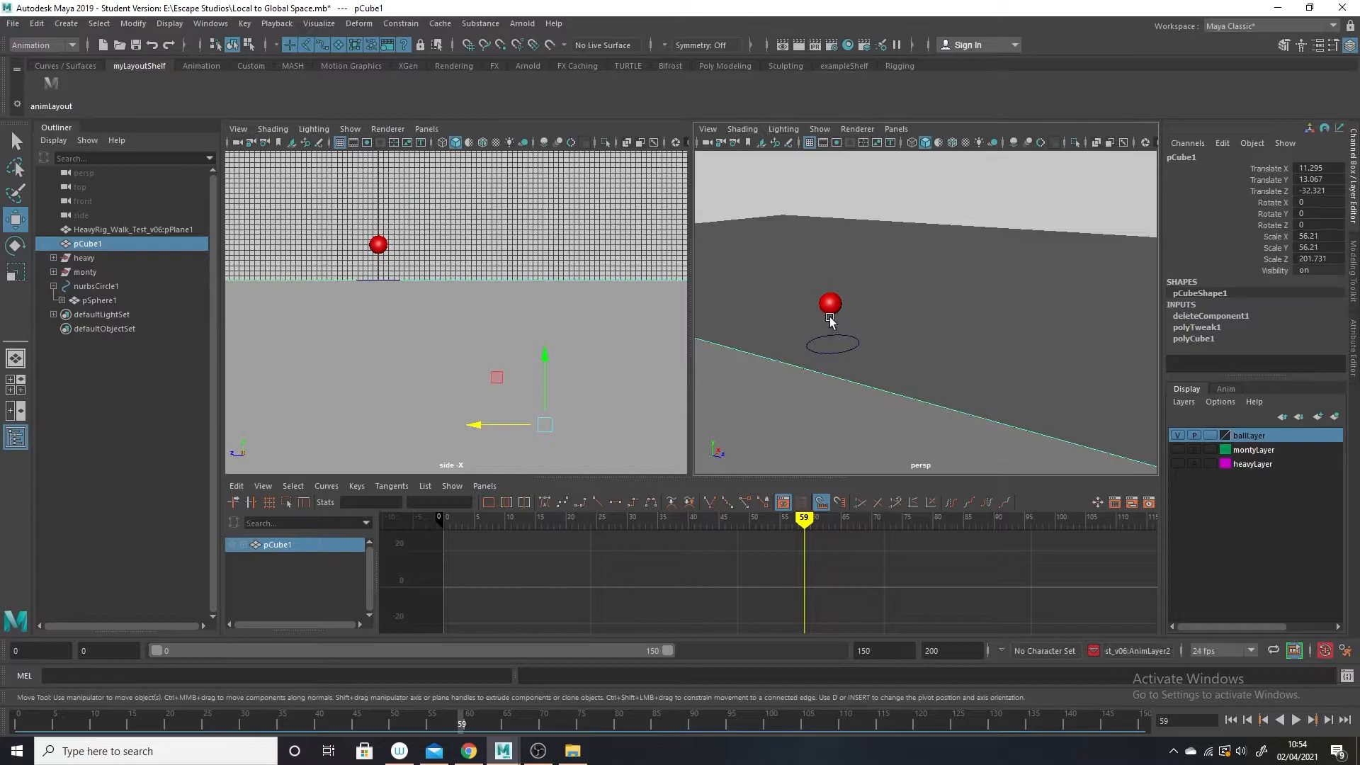
Key nurbsCircle1 at frame 0 and move it along Z to about 60.4 at frame 84.
click(837, 348)
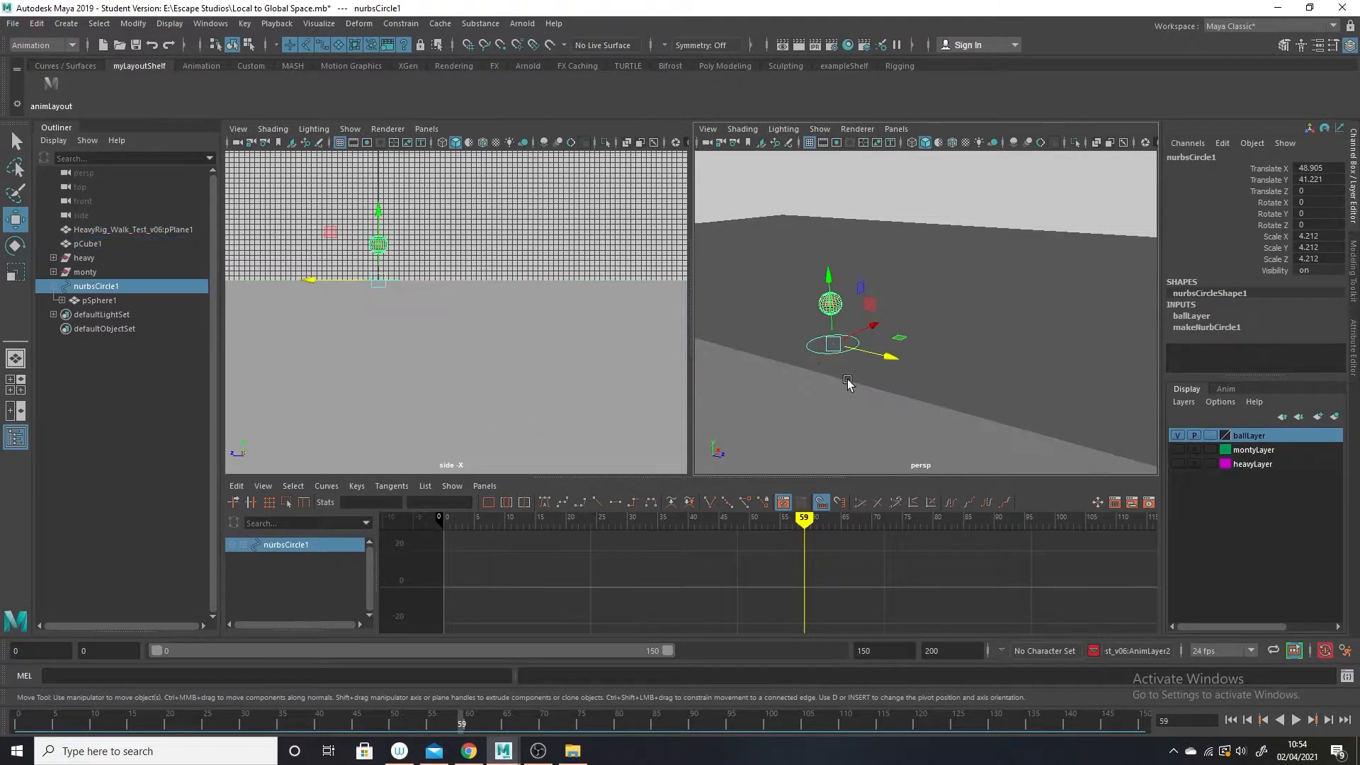
click(877, 354)
click(18, 721)
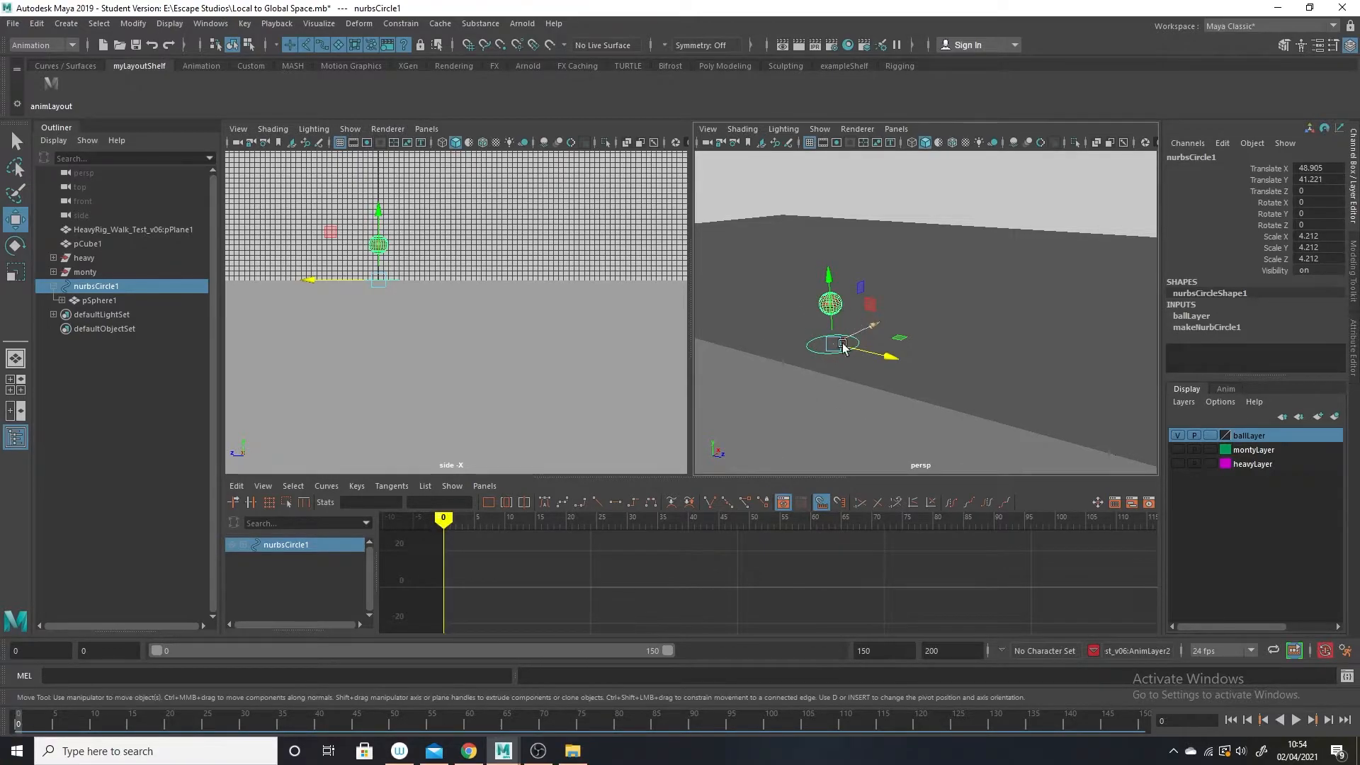
key(s)
drag(44, 728, 648, 723)
alt+right_drag(1056, 338, 974, 316)
alt+right_drag(1044, 417, 953, 341)
drag(940, 340, 1162, 408)
Play and scrub the slide of nurbsCircle1 along the block, and return to frame 0.
key(alt+v)
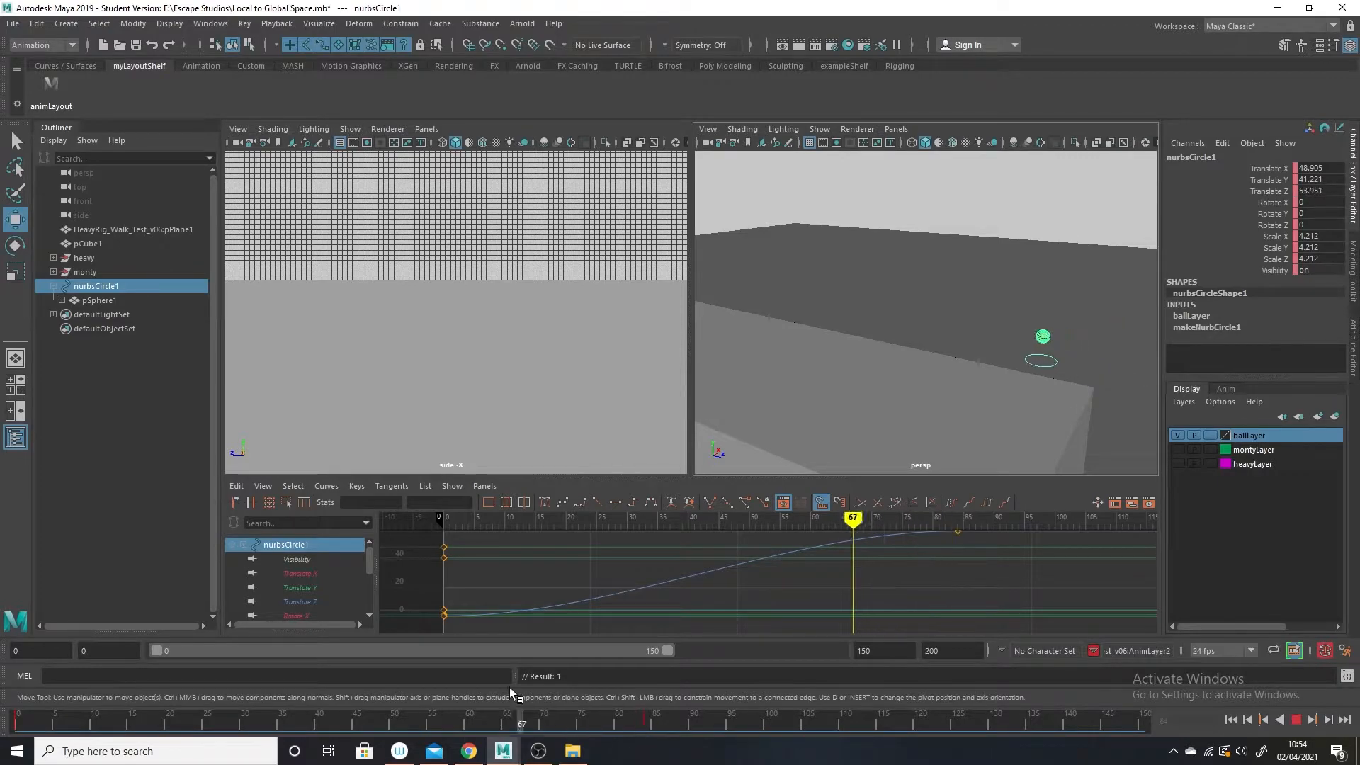
drag(761, 717, 191, 644)
click(646, 723)
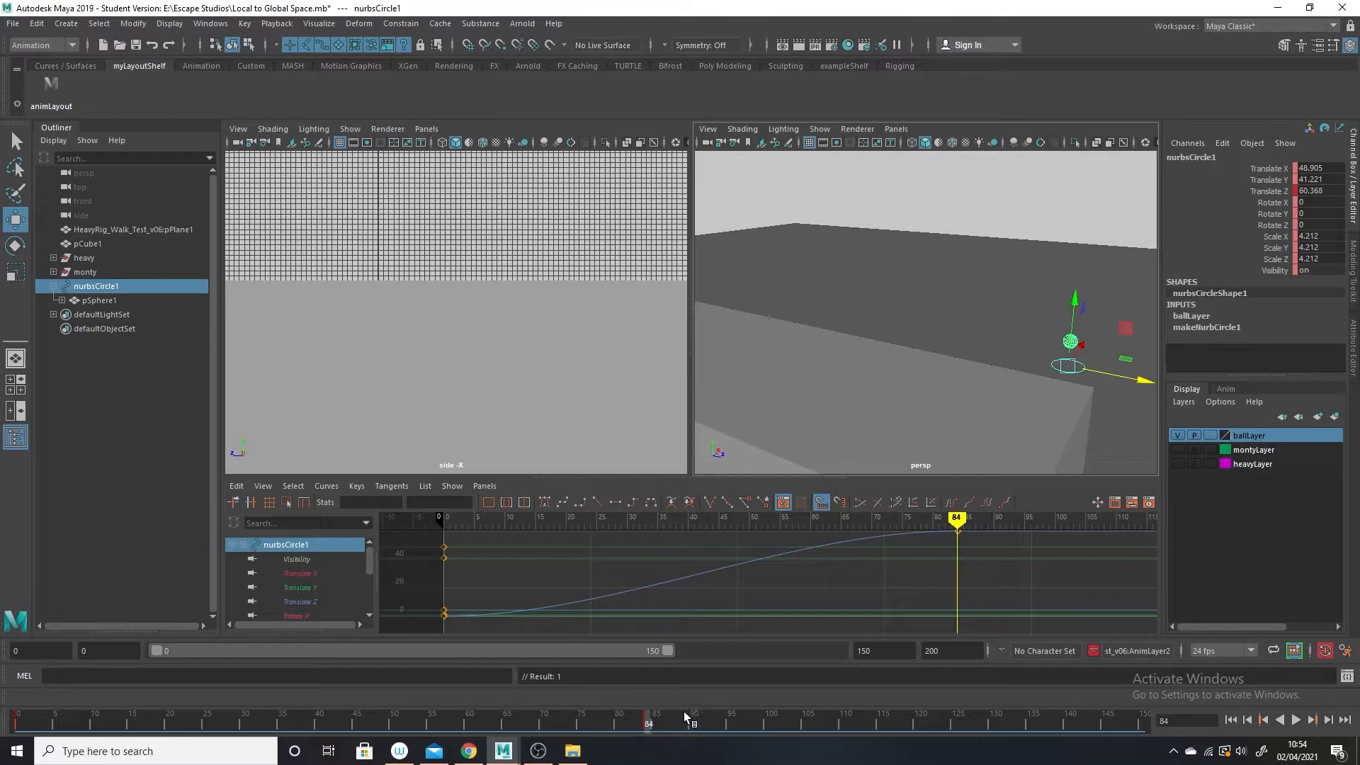
drag(529, 725, 17, 666)
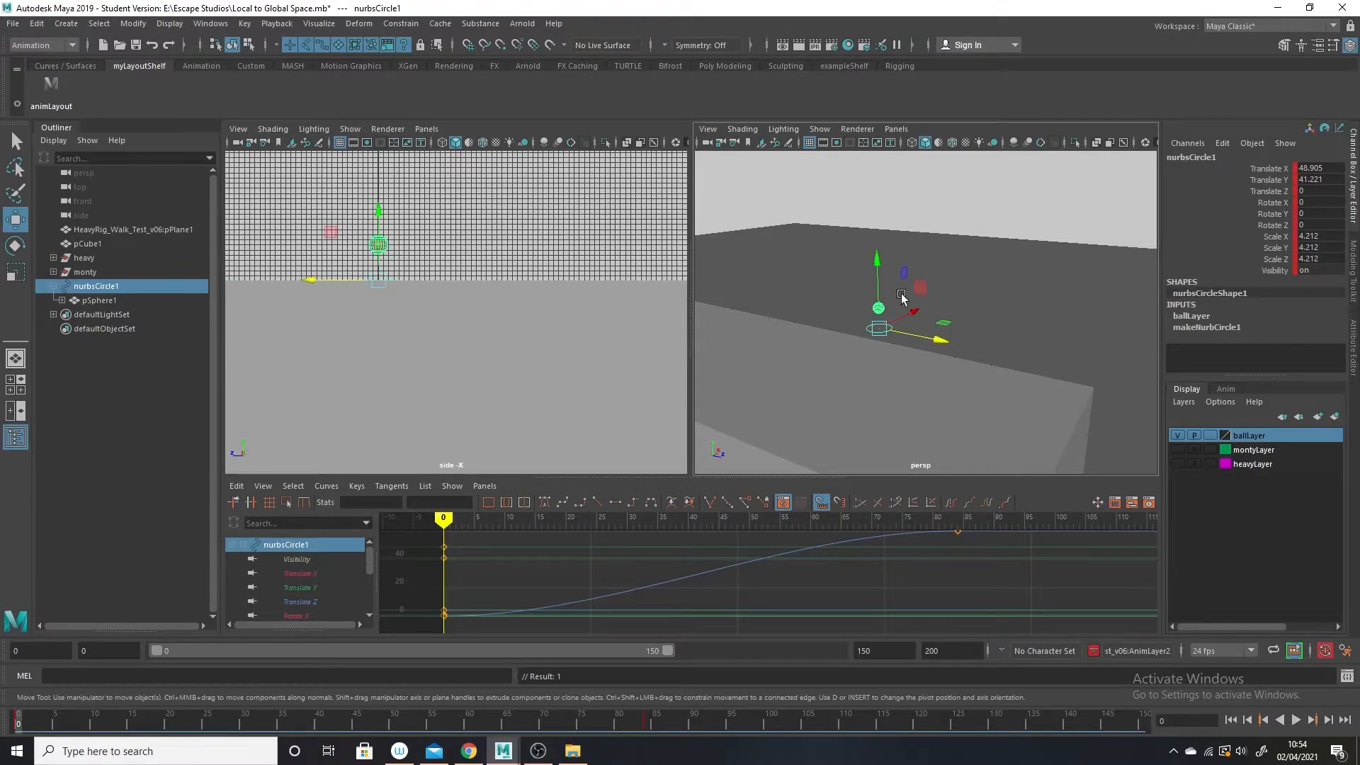
Key pSphere1 at frame 0 and raise it to a Translate Y of about 4.9 with a key at frame 35.
click(954, 206)
click(880, 306)
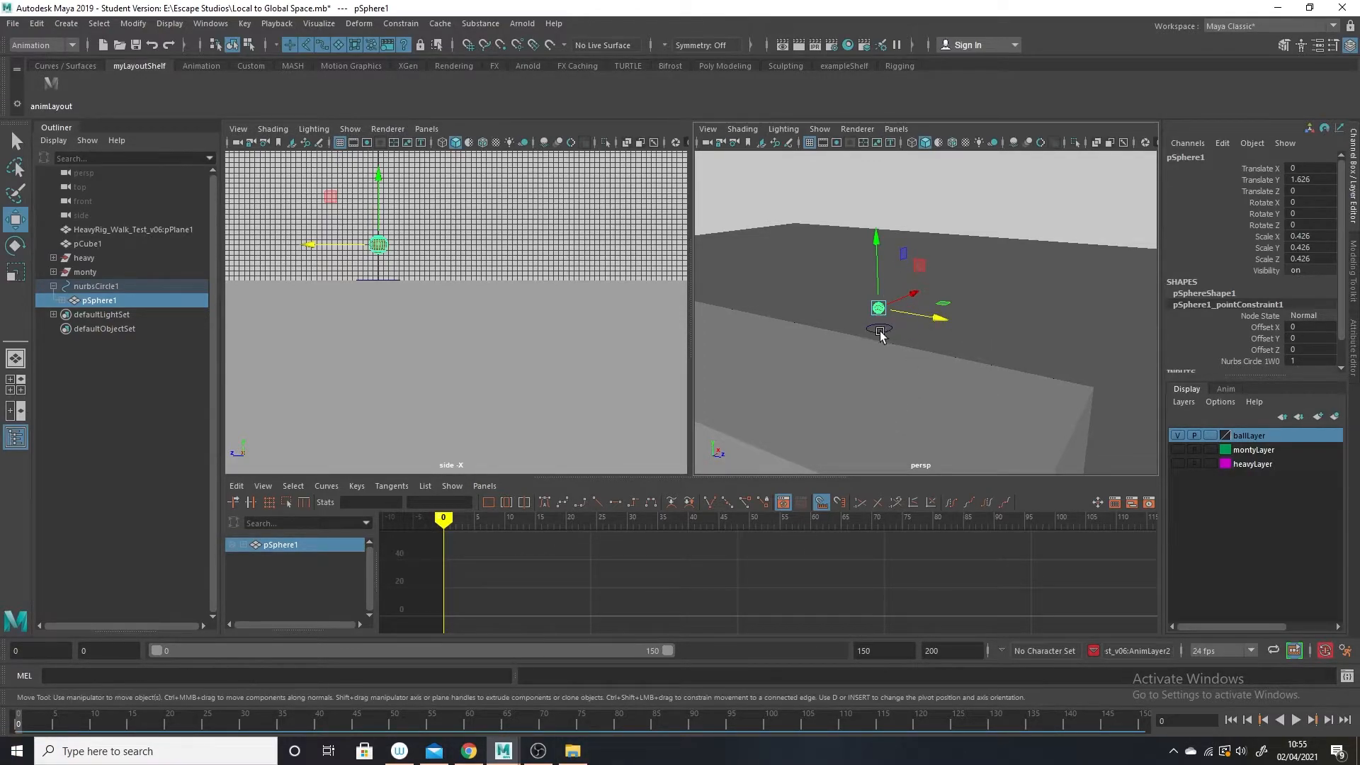
key(s)
click(281, 722)
key(s)
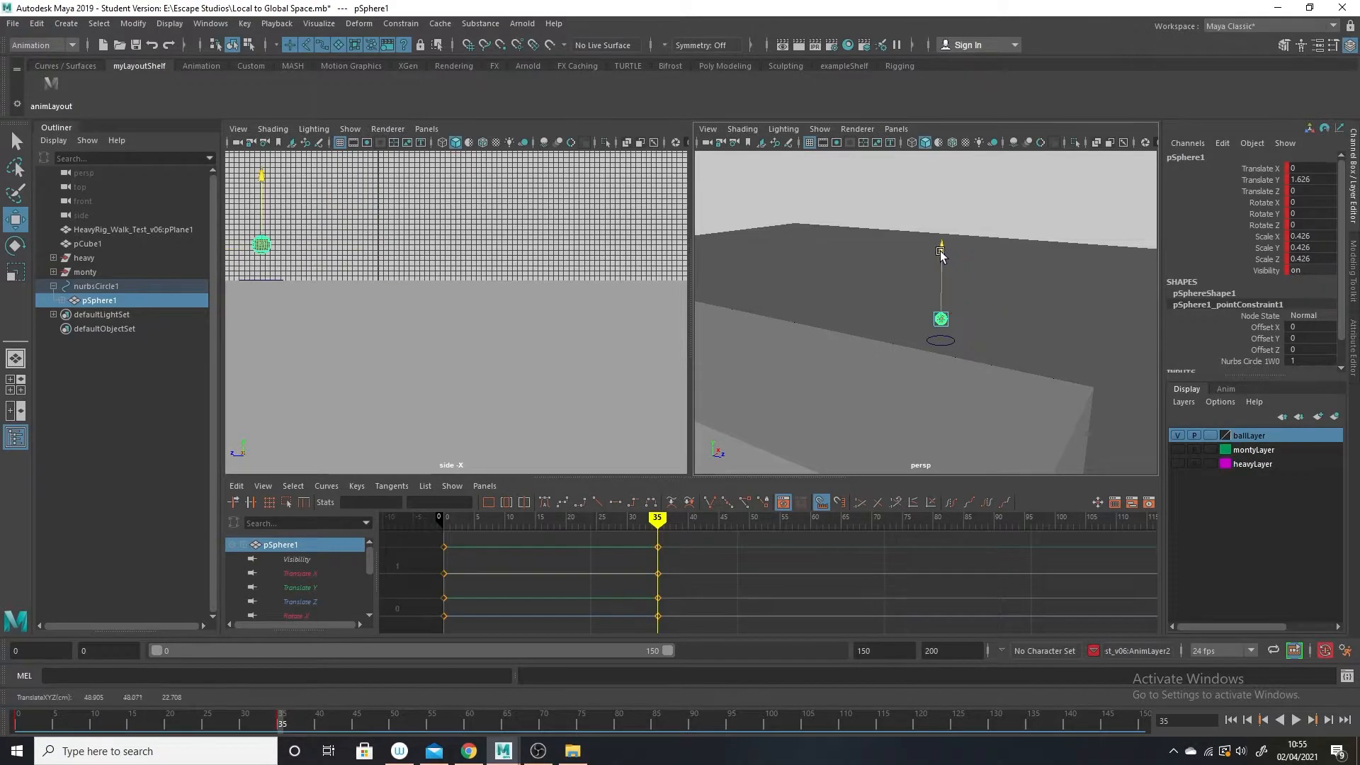
drag(942, 246, 933, 200)
key(s)
Copy pSphere1's frame 0 key to frame 80, review the ball's motion, and return to frame 0.
click(15, 724)
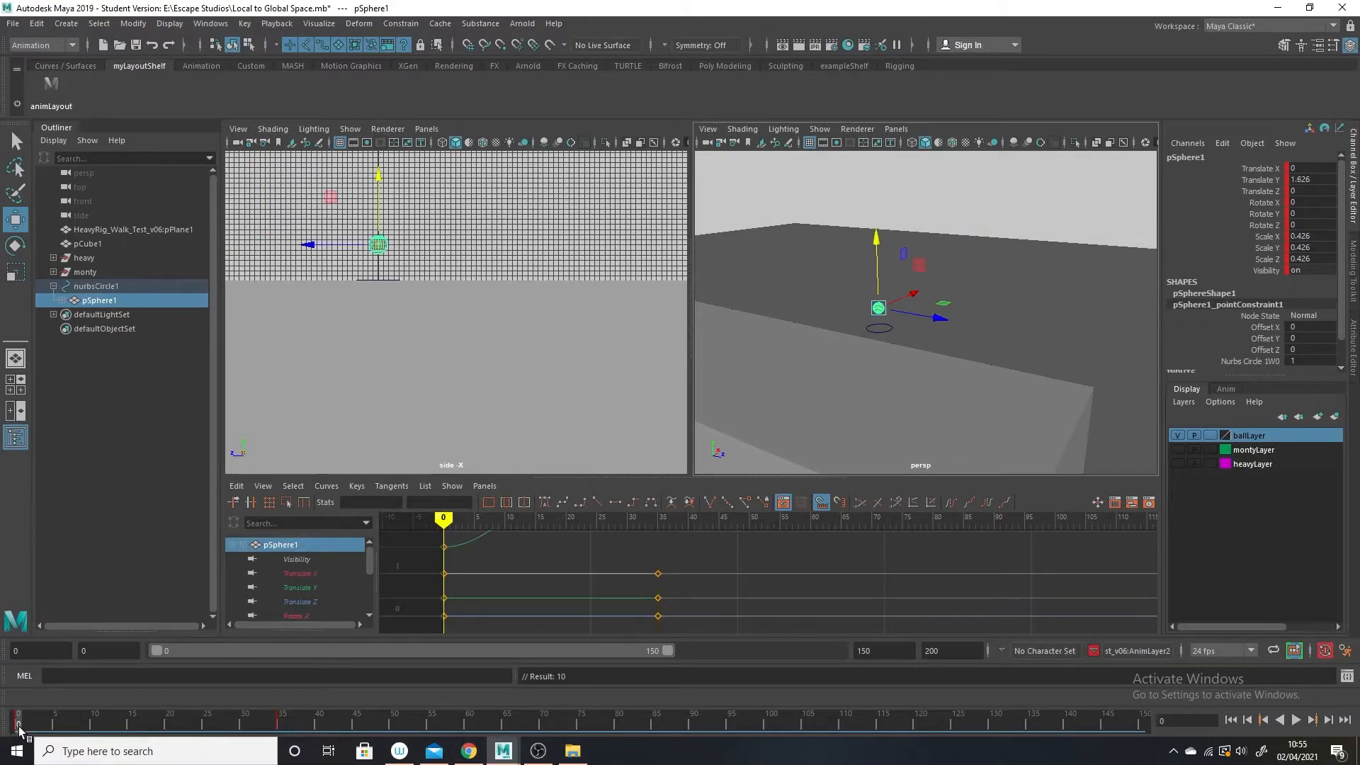
right_click(17, 726)
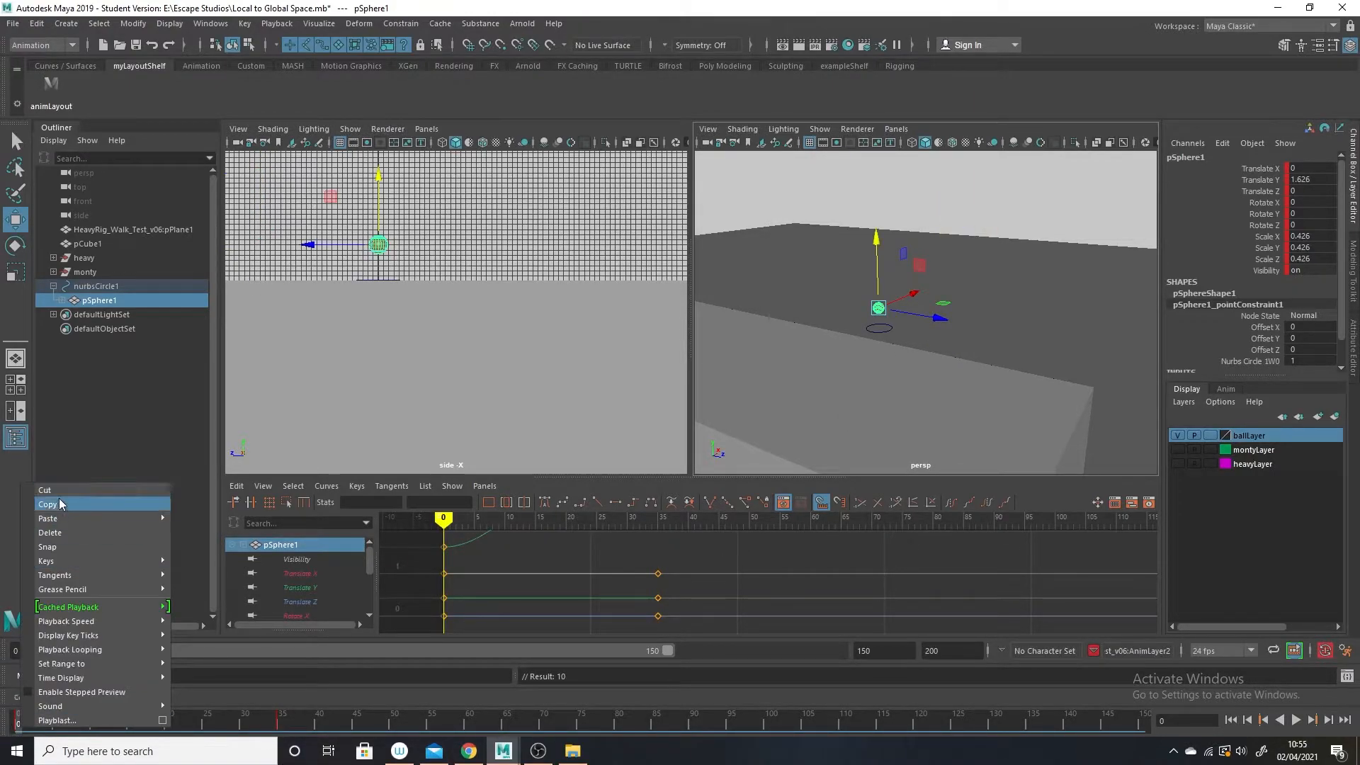
click(59, 500)
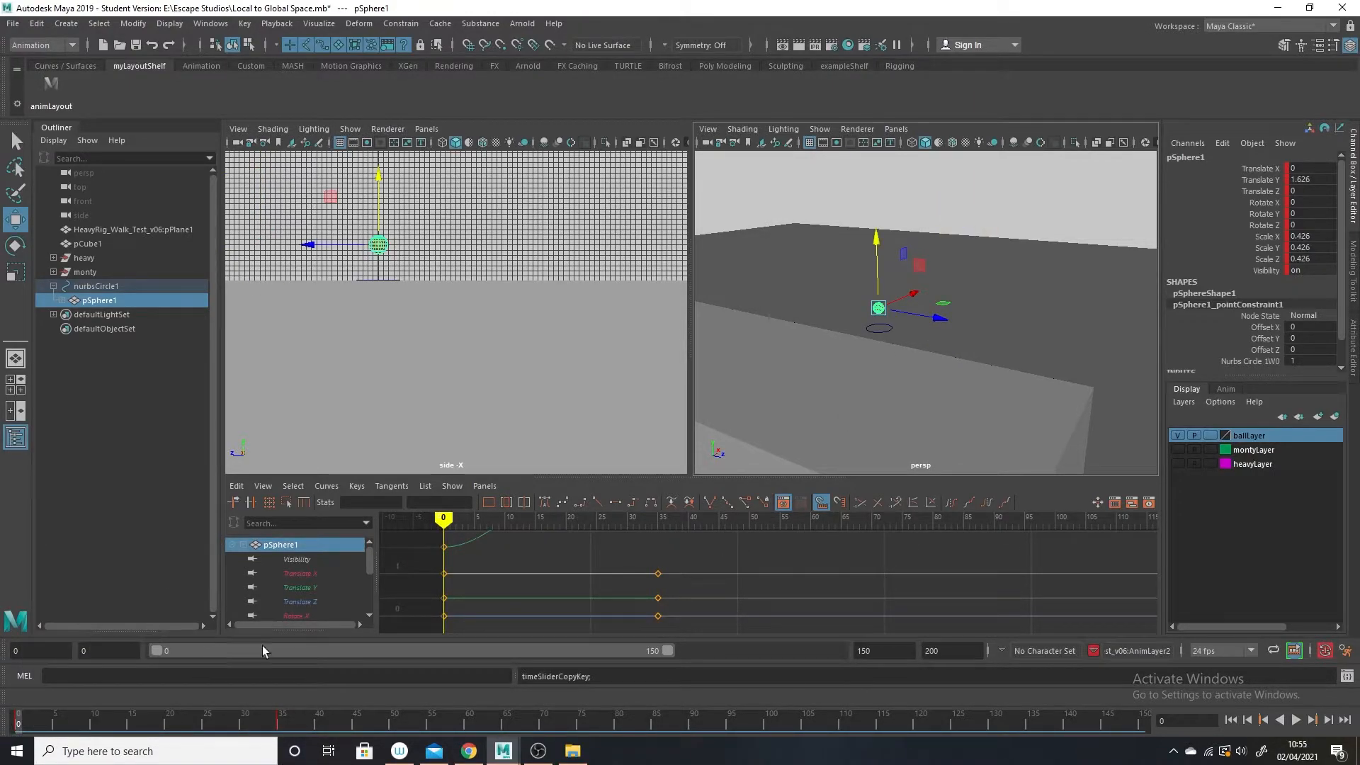
click(614, 724)
right_click(616, 724)
mouse_move(682, 517)
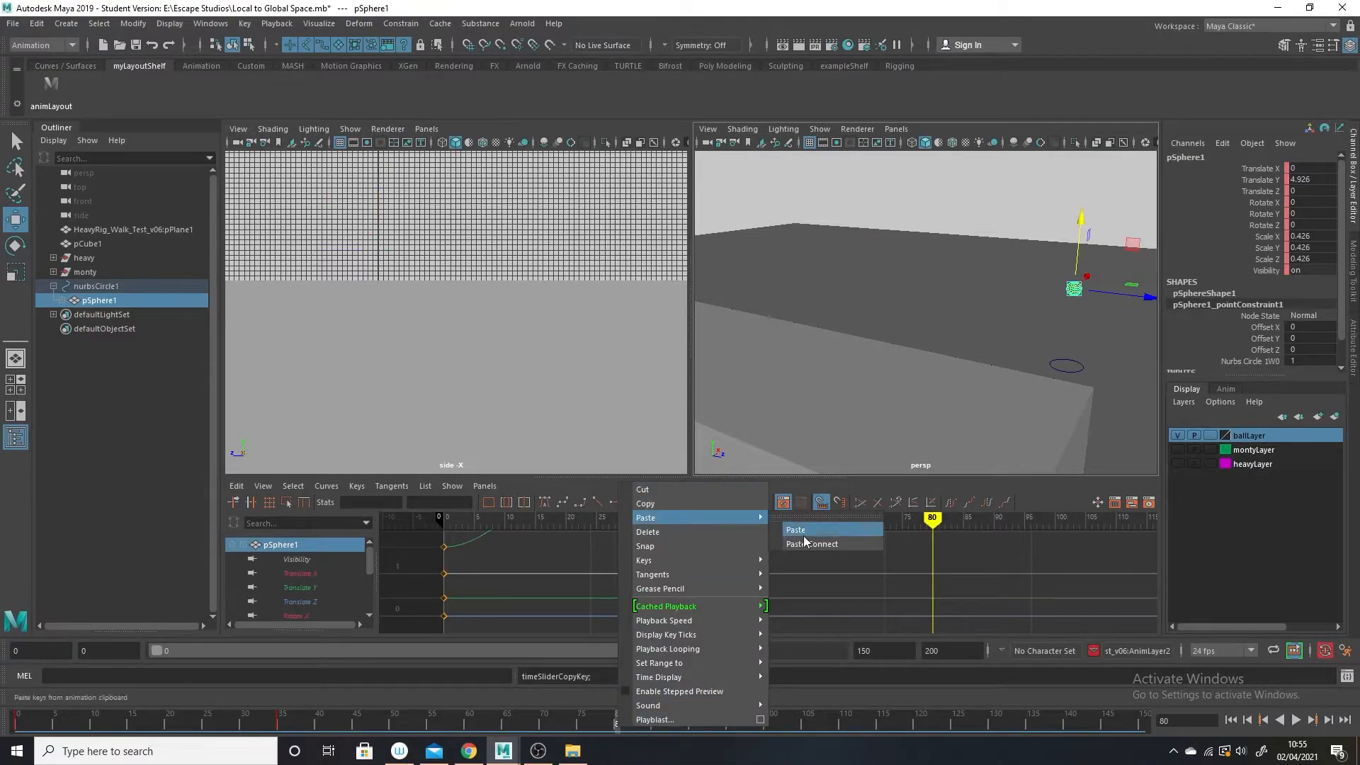
click(796, 529)
drag(575, 713, 319, 717)
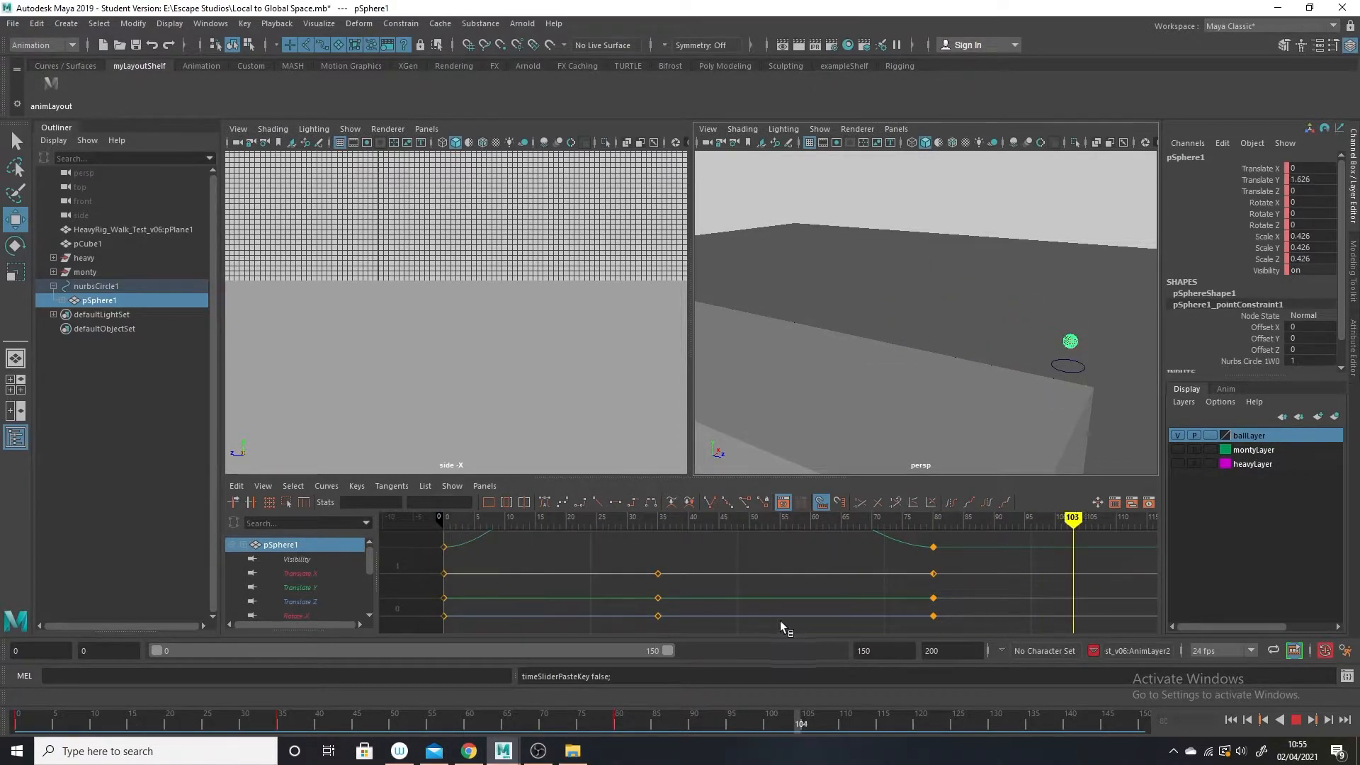
drag(2, 508, 5, 458)
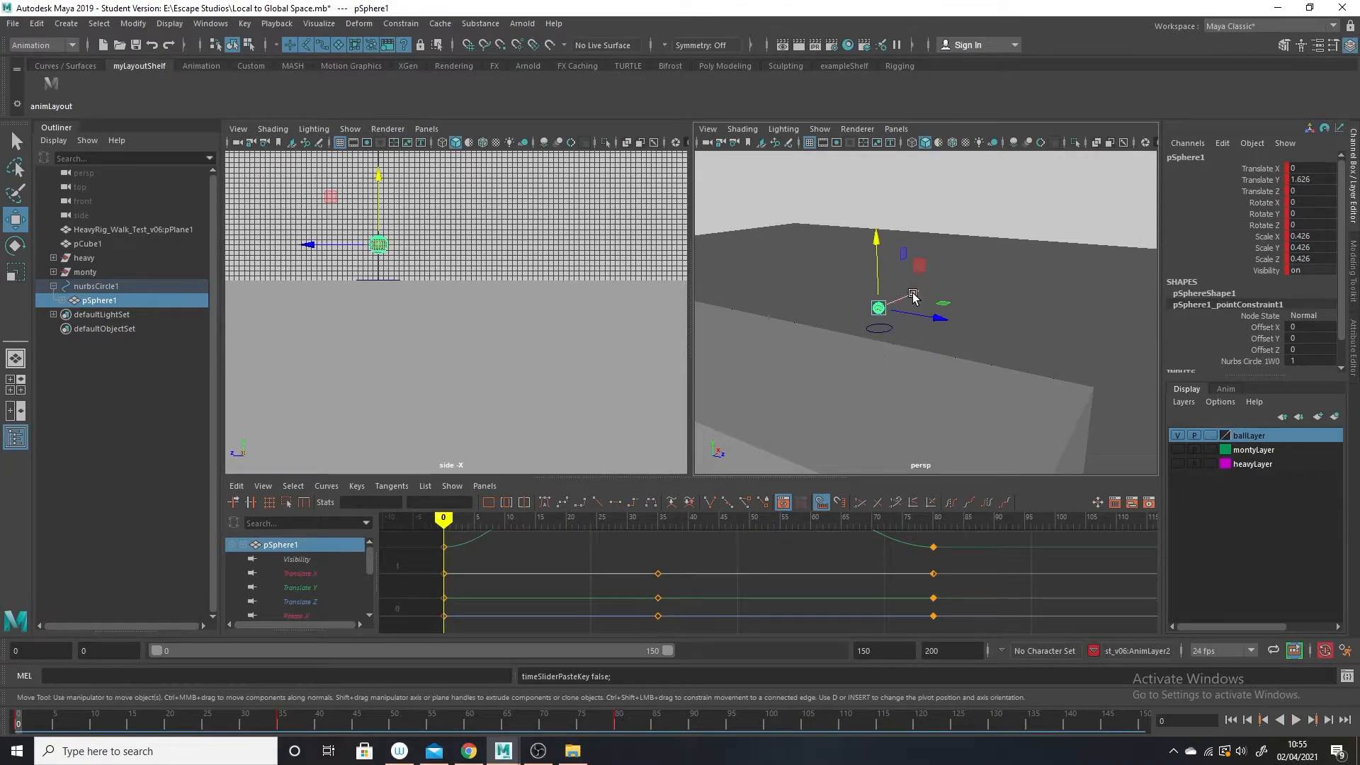
Mute the Translate Z channel of nurbsCircle1 and play the ball's vertical motion in place up to frame 31.
click(877, 330)
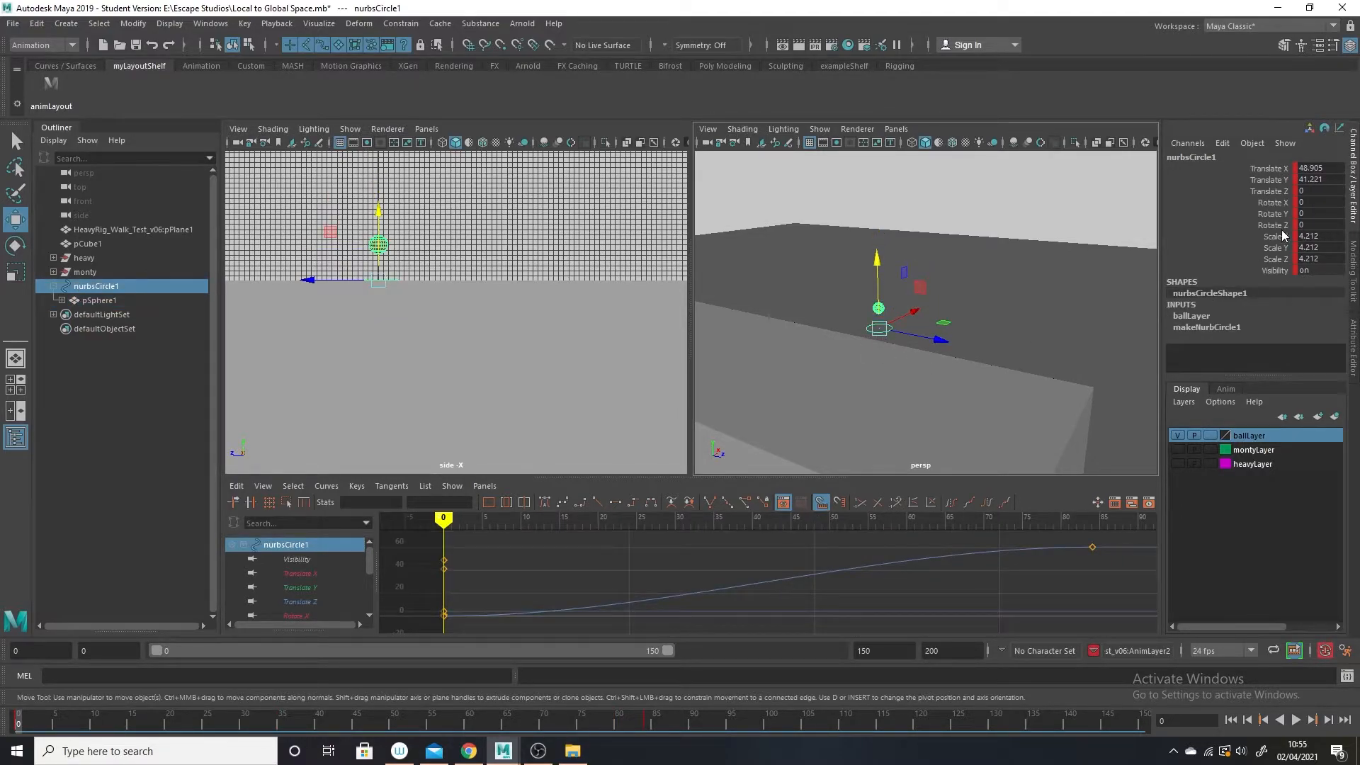
right_click(1274, 190)
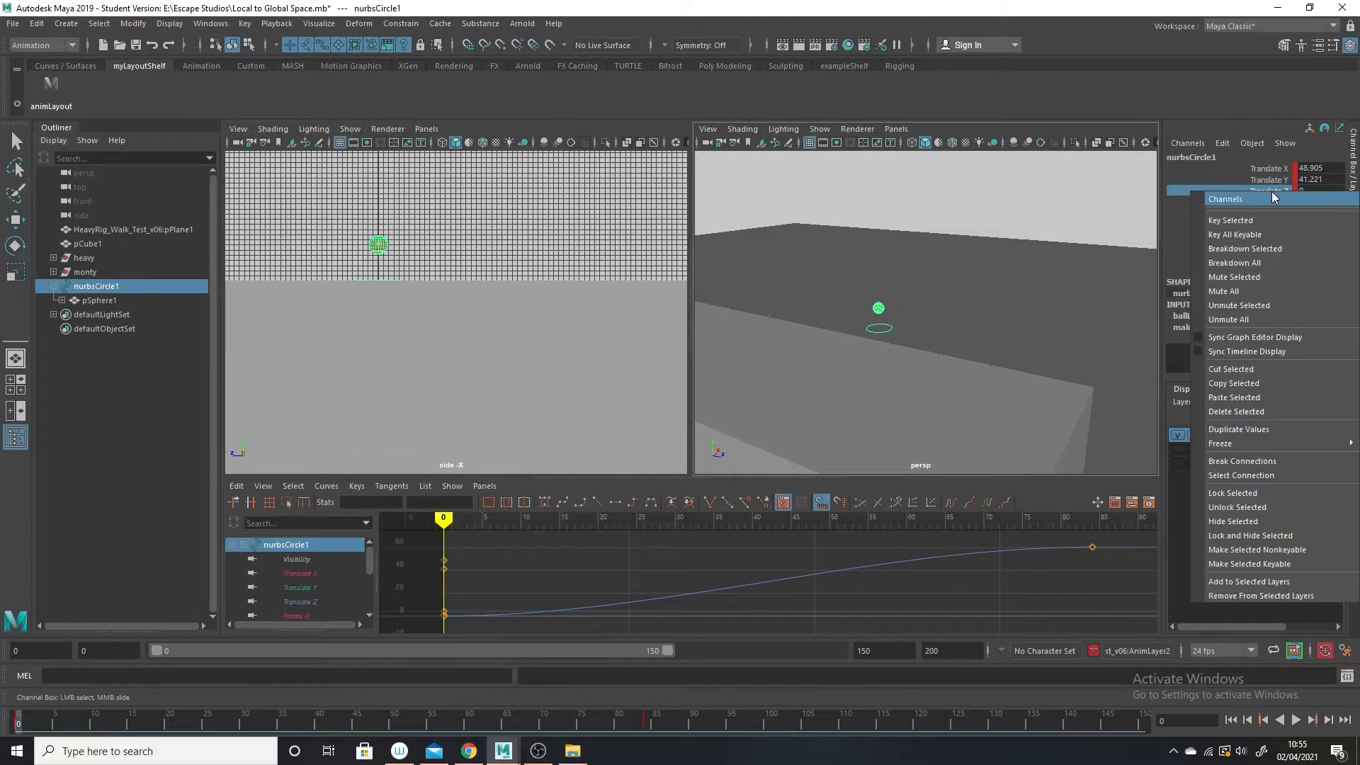
click(1276, 279)
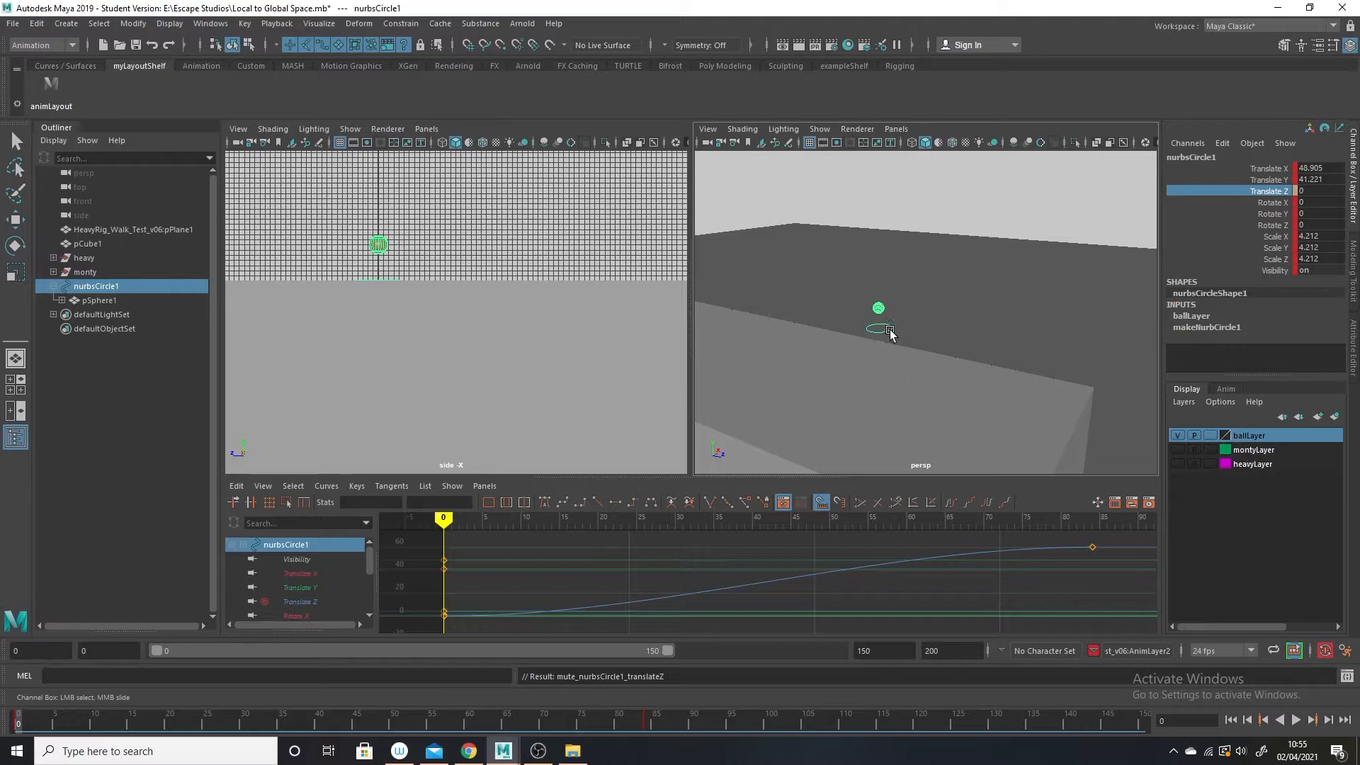
right_click(1260, 193)
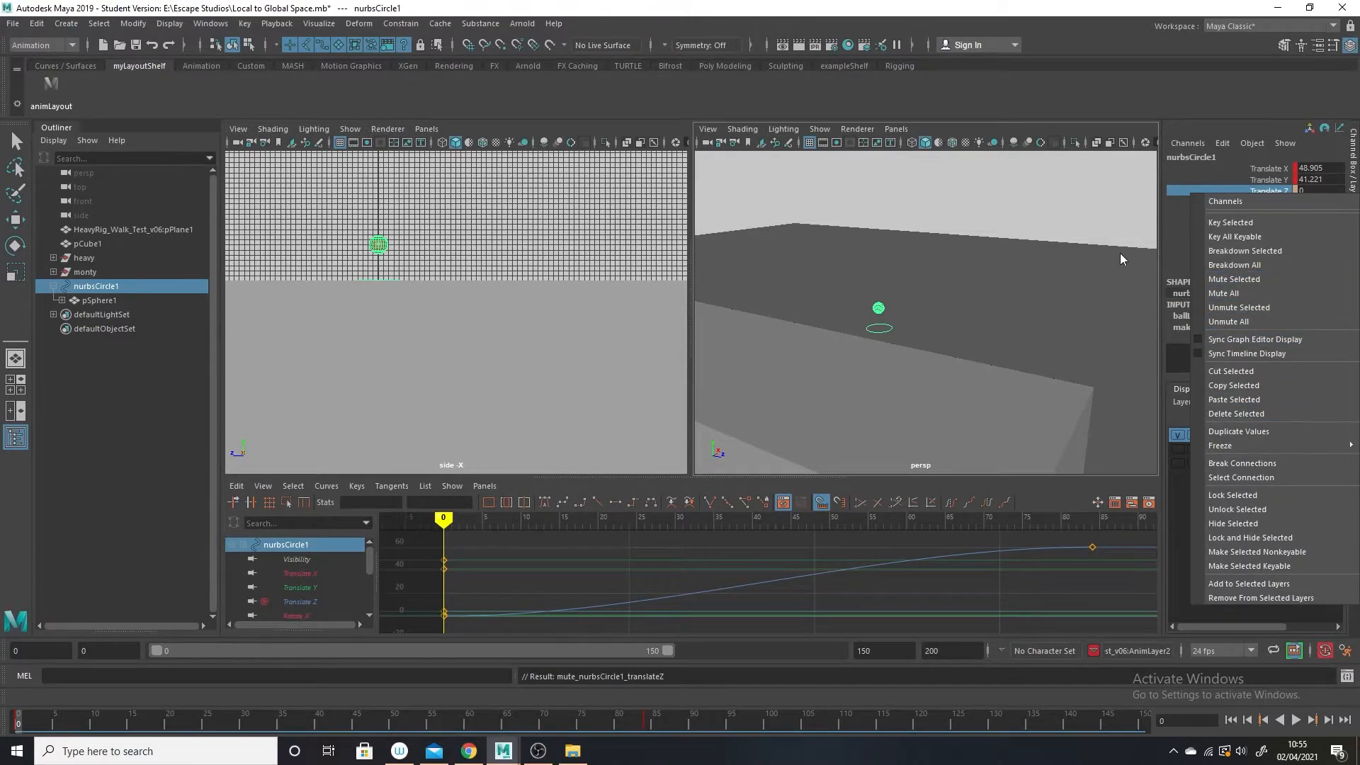
click(970, 314)
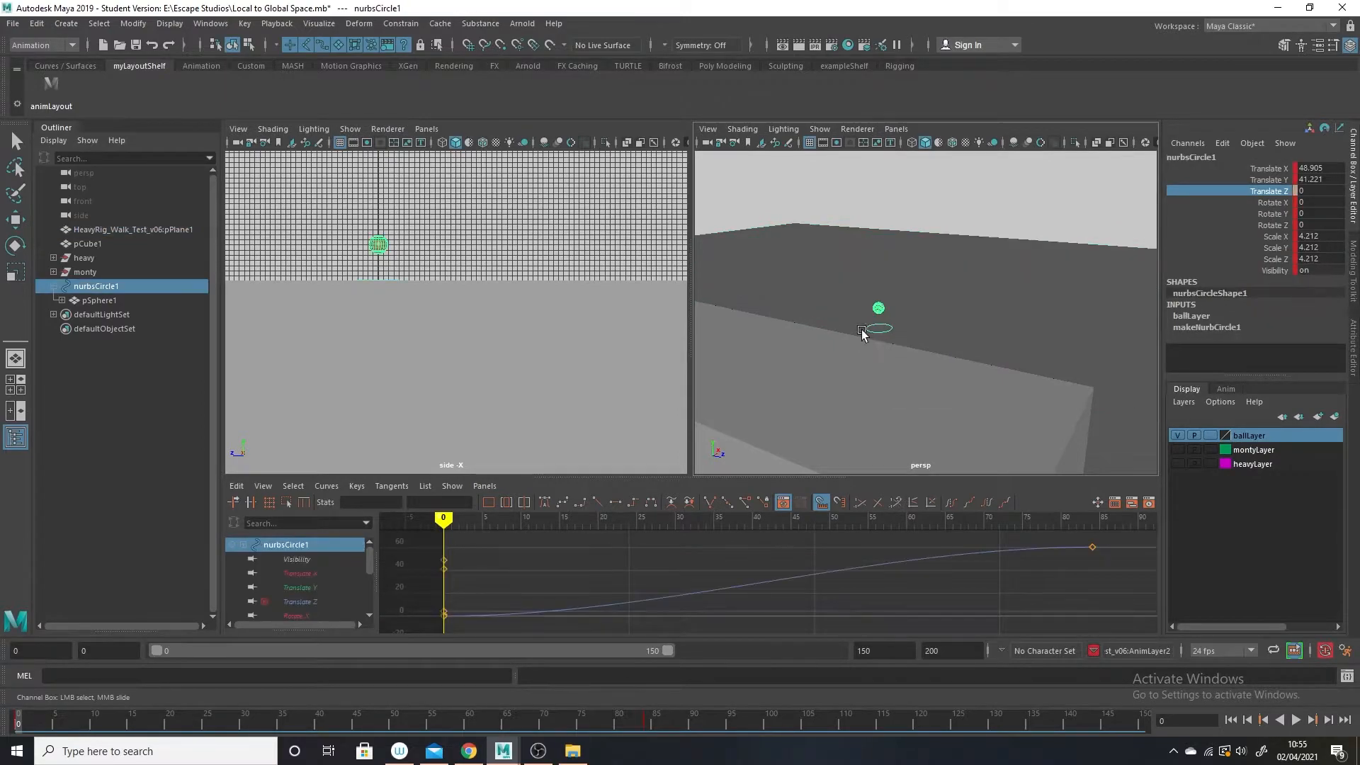
key(alt+v)
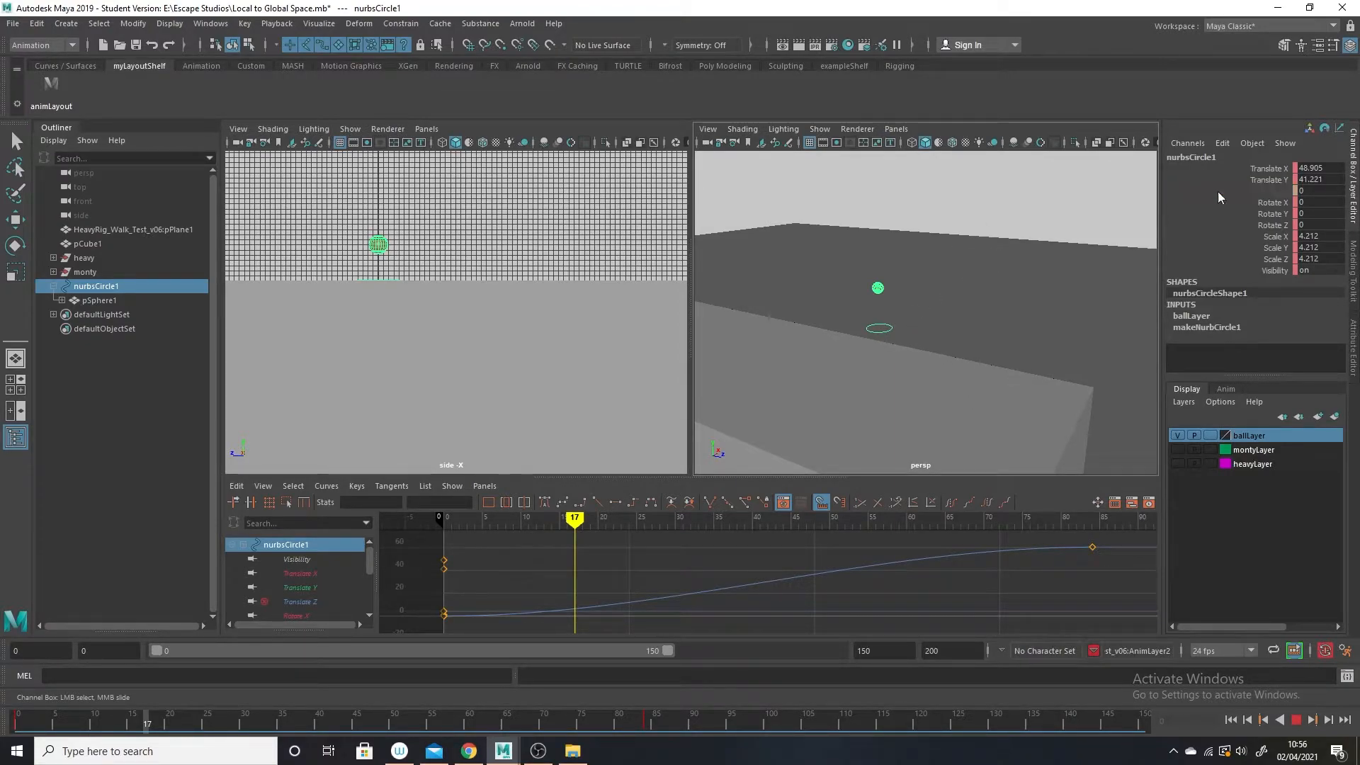
click(253, 724)
Unmute the Translate Z channel of nurbsCircle1 at frame 31.
click(860, 318)
click(884, 339)
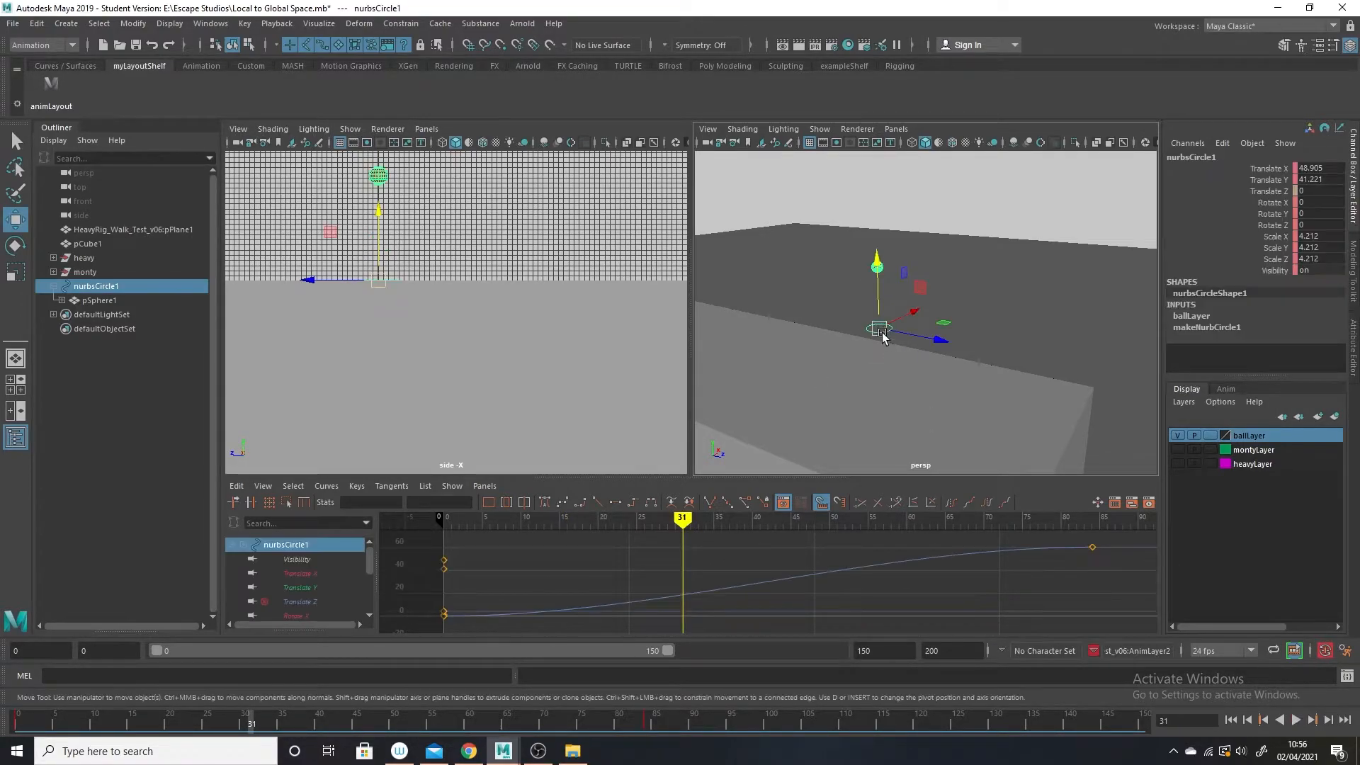
right_click(1249, 187)
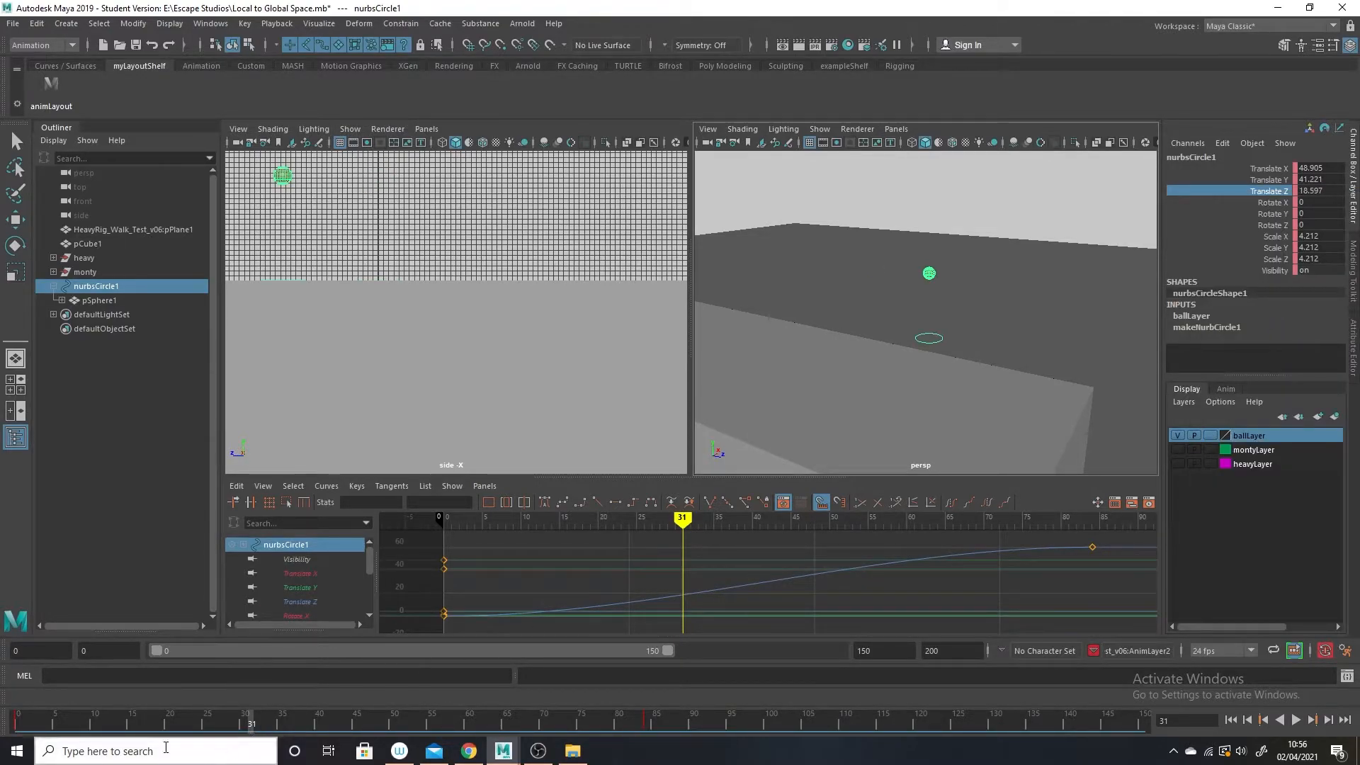
Play and scrub the combined forward slide and vertical motion of the ball, and return to frame 0.
key(alt+v)
drag(466, 717, 70, 717)
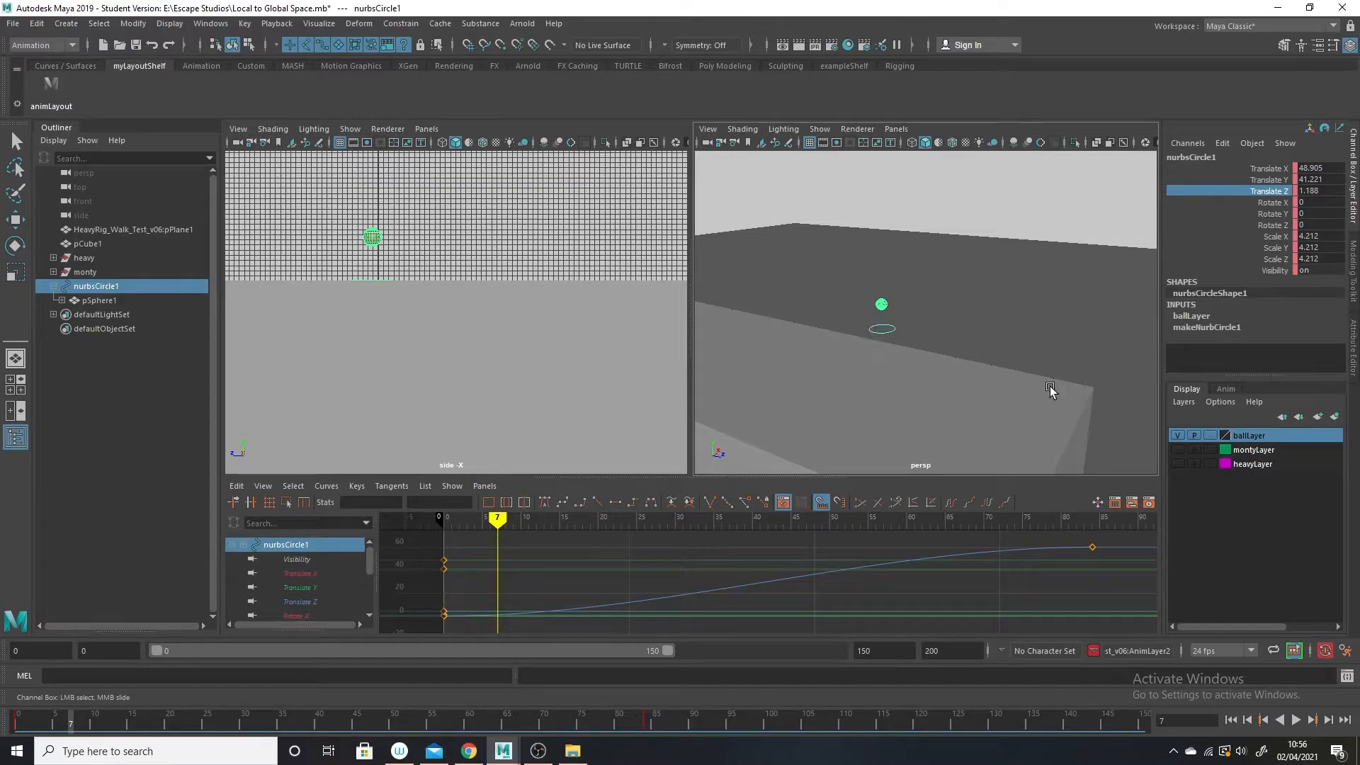
click(23, 719)
drag(22, 720, 2, 548)
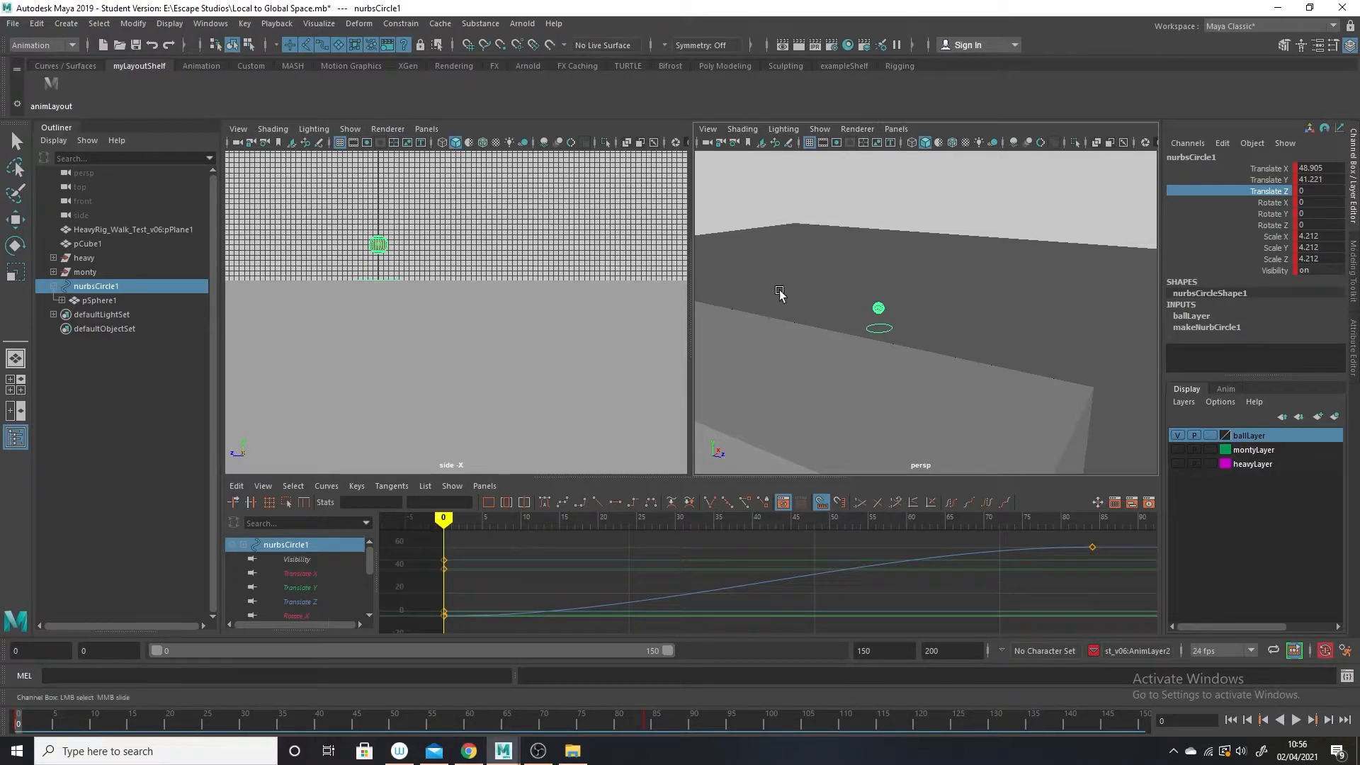
key(alt+v)
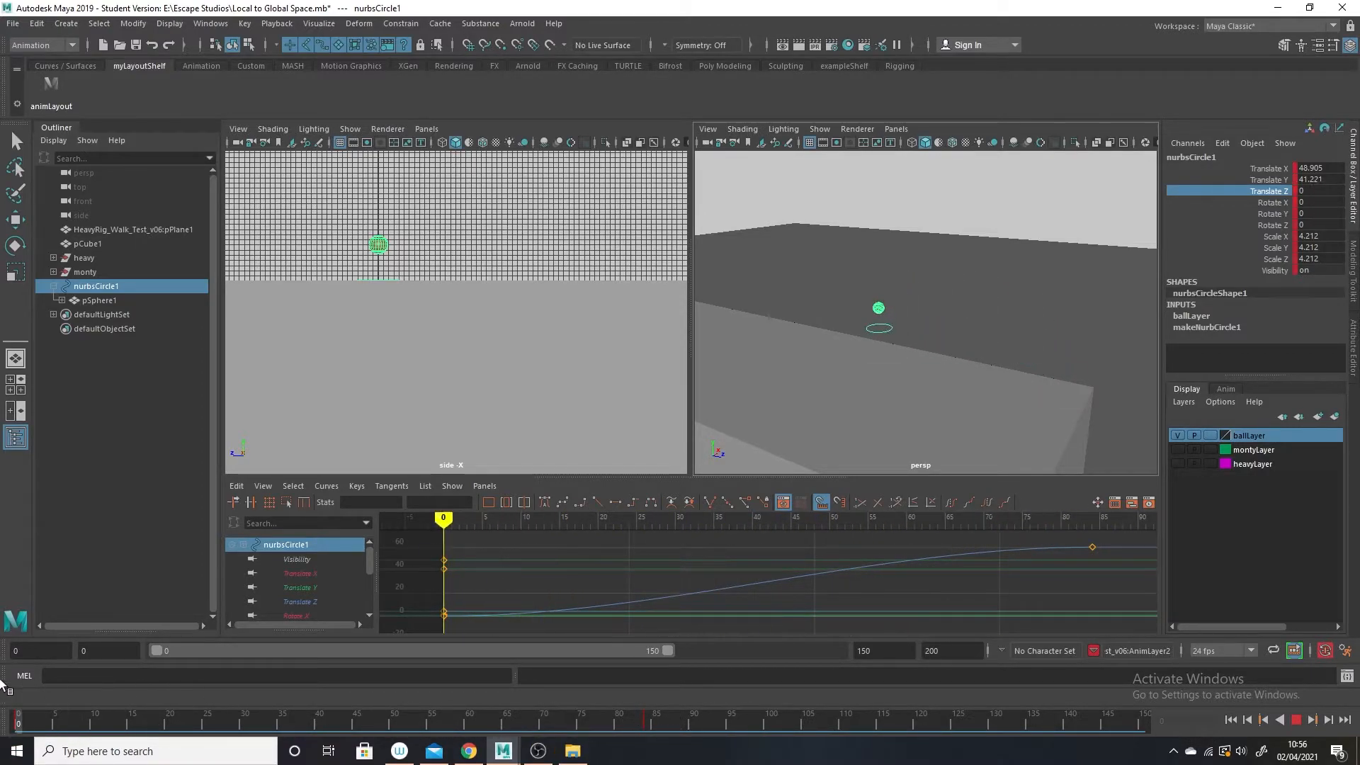
key(alt+v)
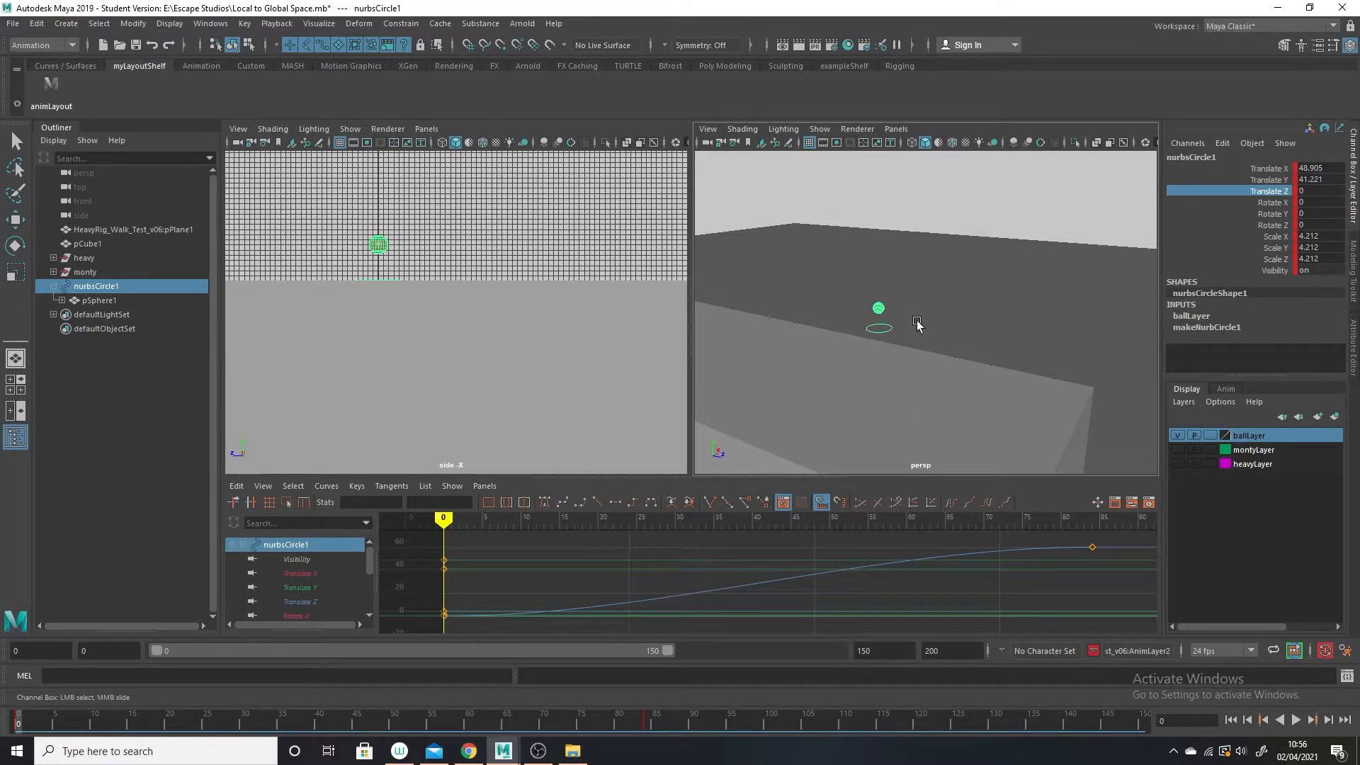
Select the block pCube1 and replay the animation to compare the ball's motion with its control's.
click(878, 354)
click(880, 328)
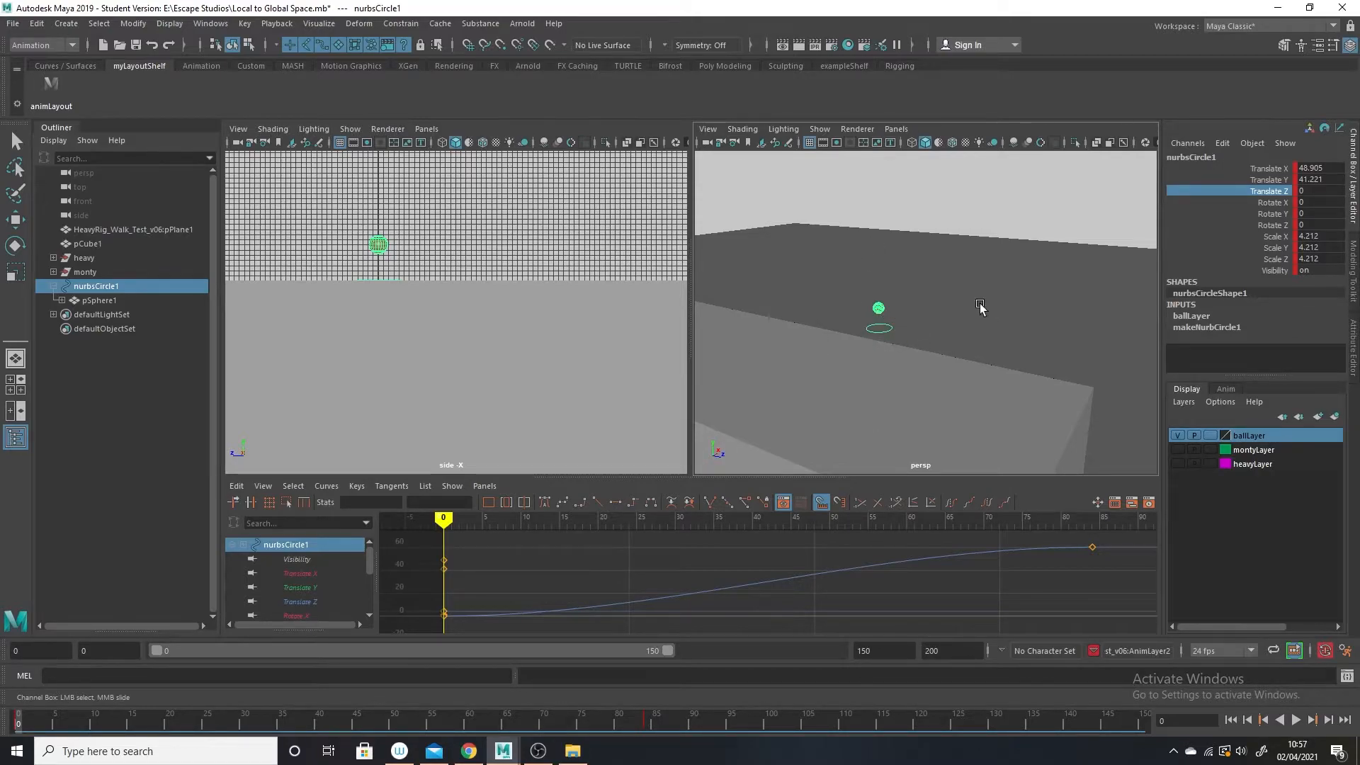
click(915, 381)
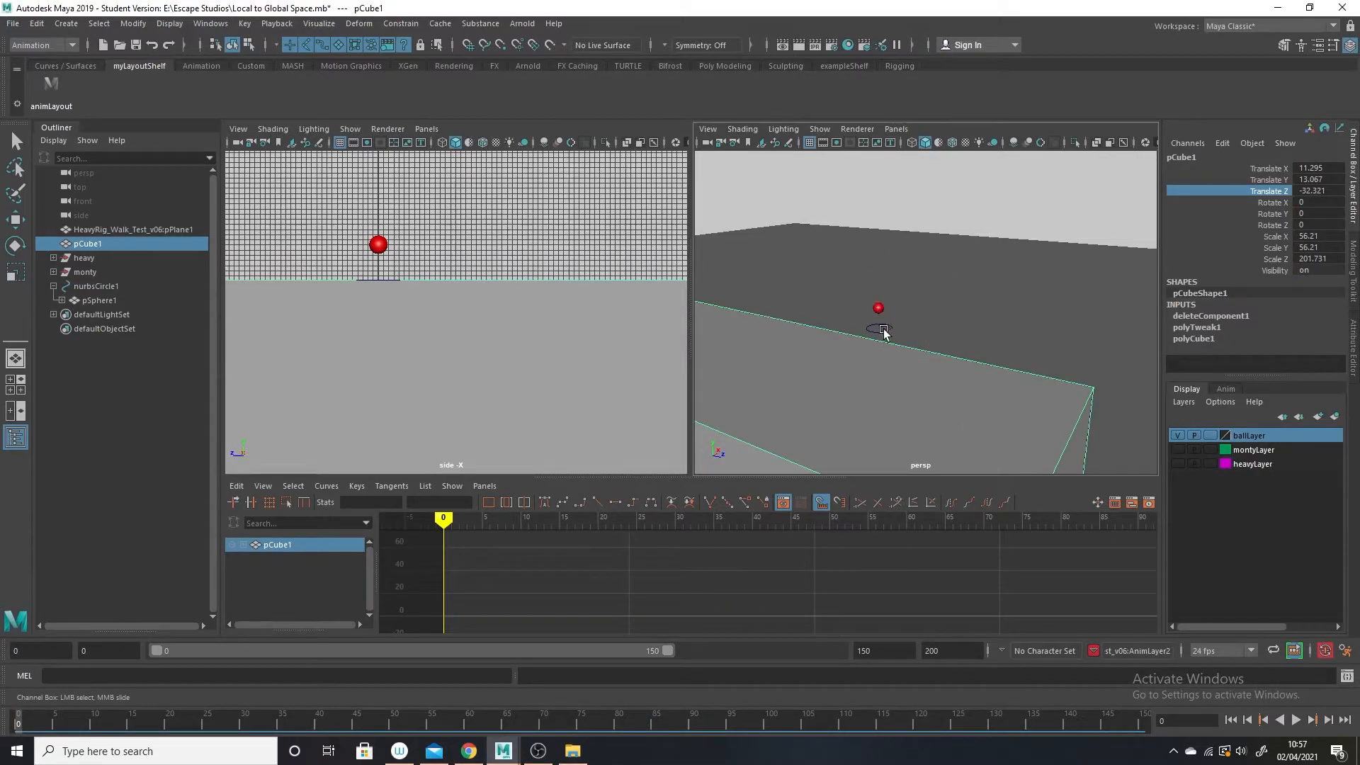
key(alt+v)
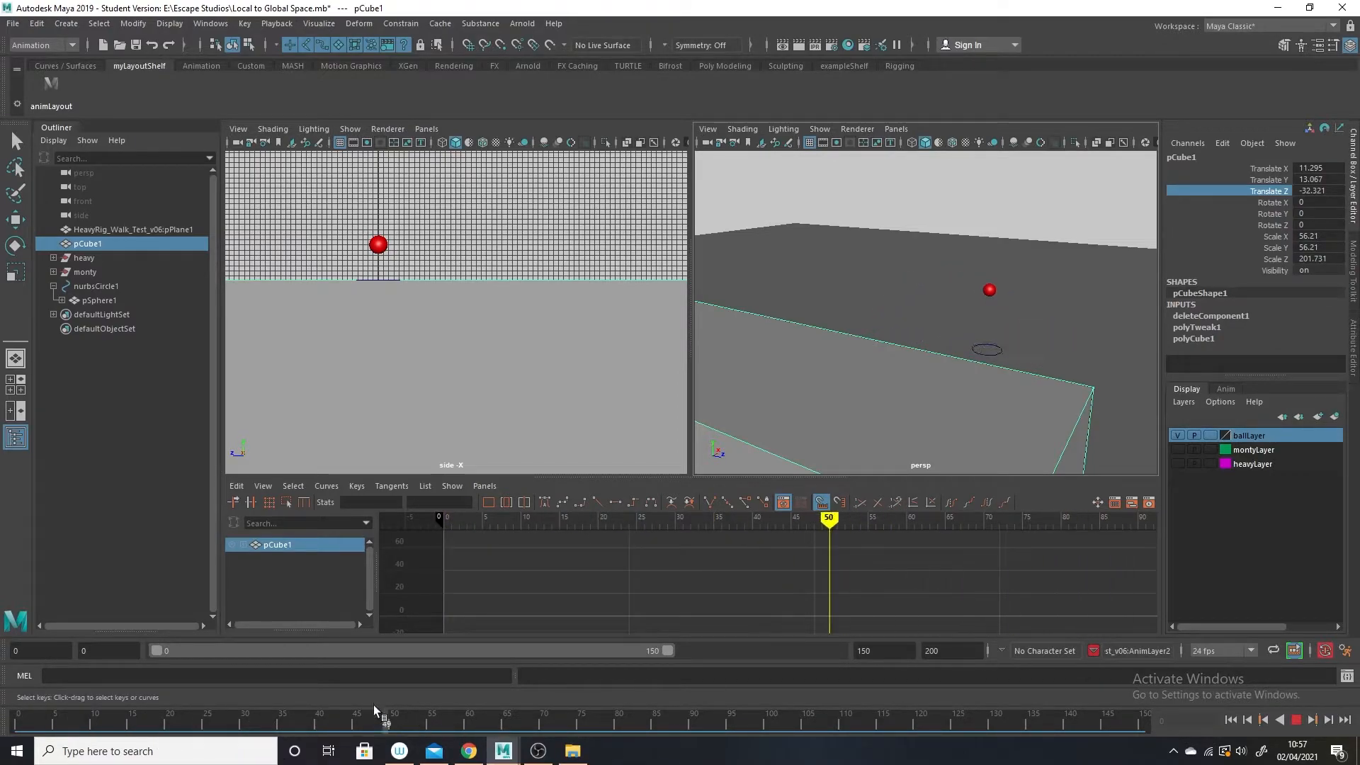
key(alt+v)
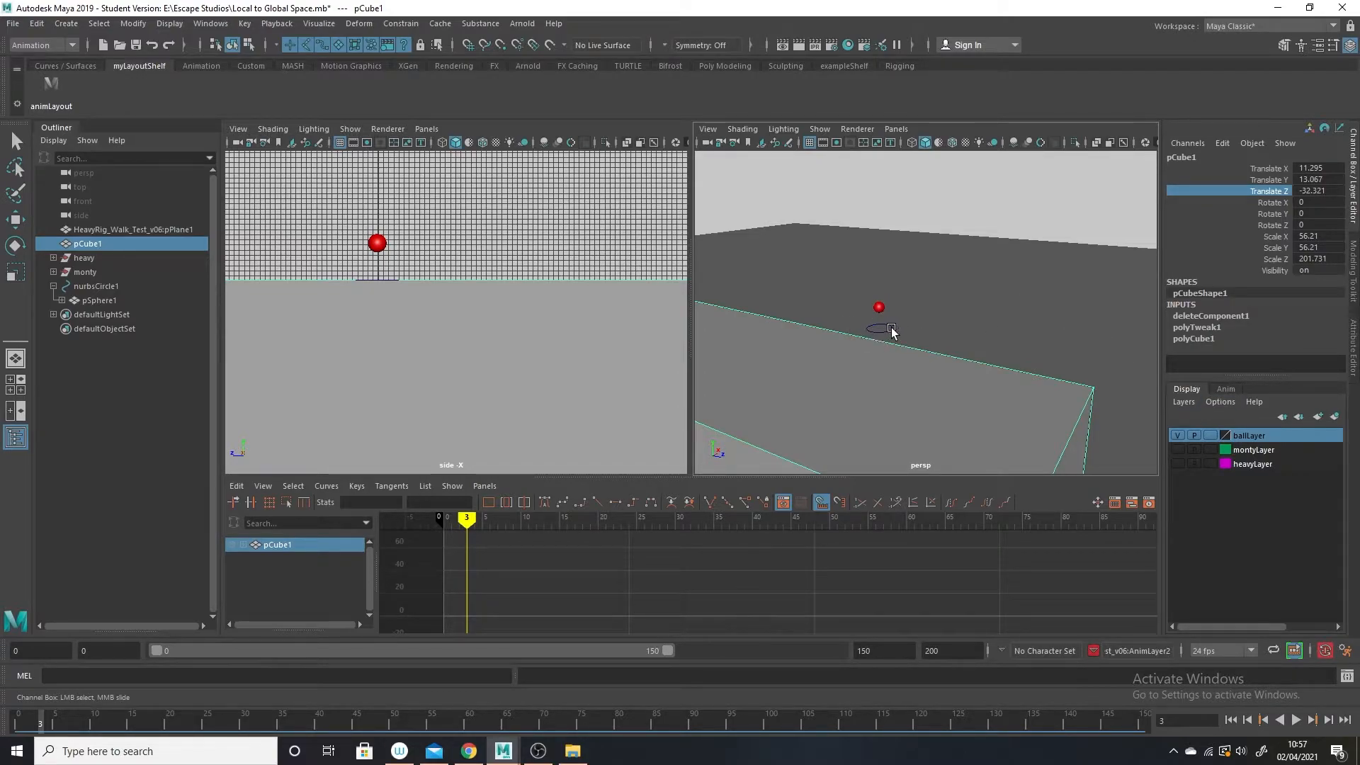
Compare the channels and animation curves of nurbsCircle1, its child pSphere1 and the block pCube1.
click(101, 288)
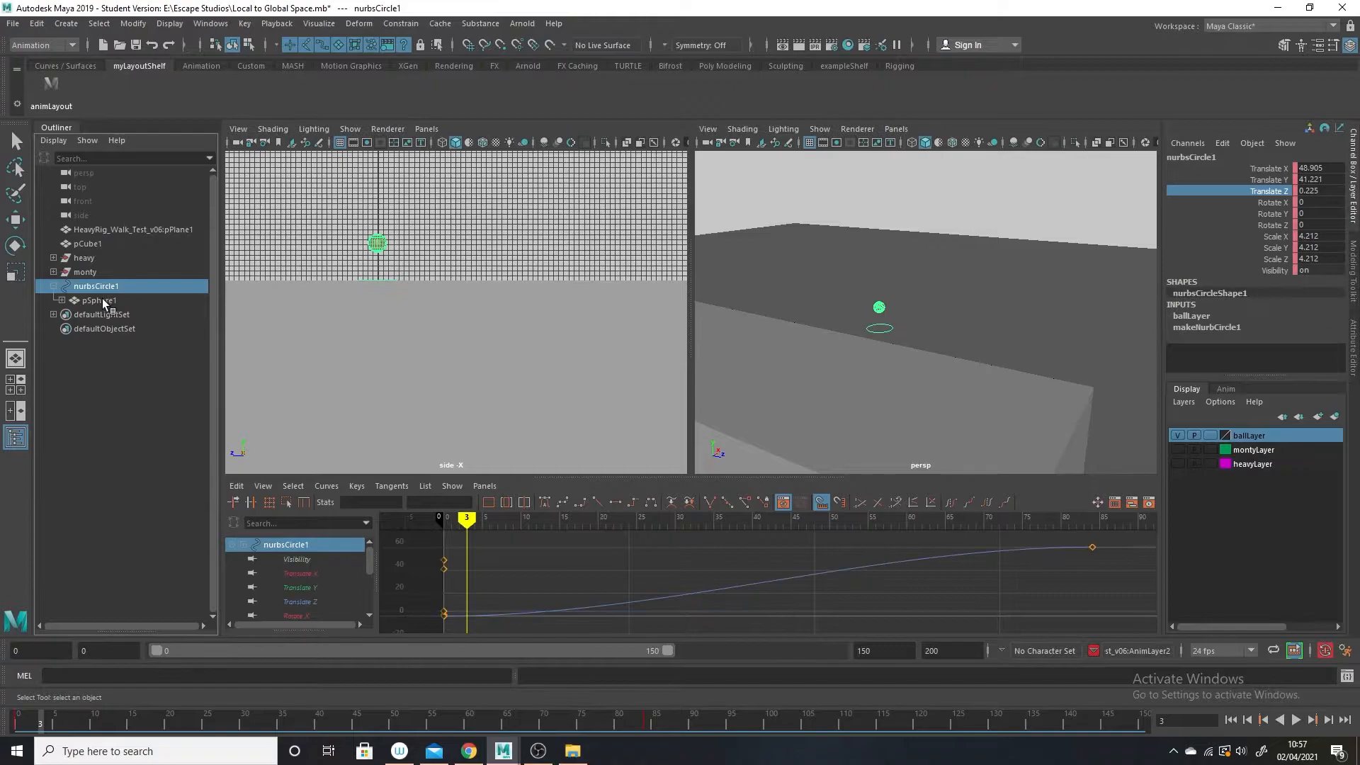
click(877, 338)
click(880, 308)
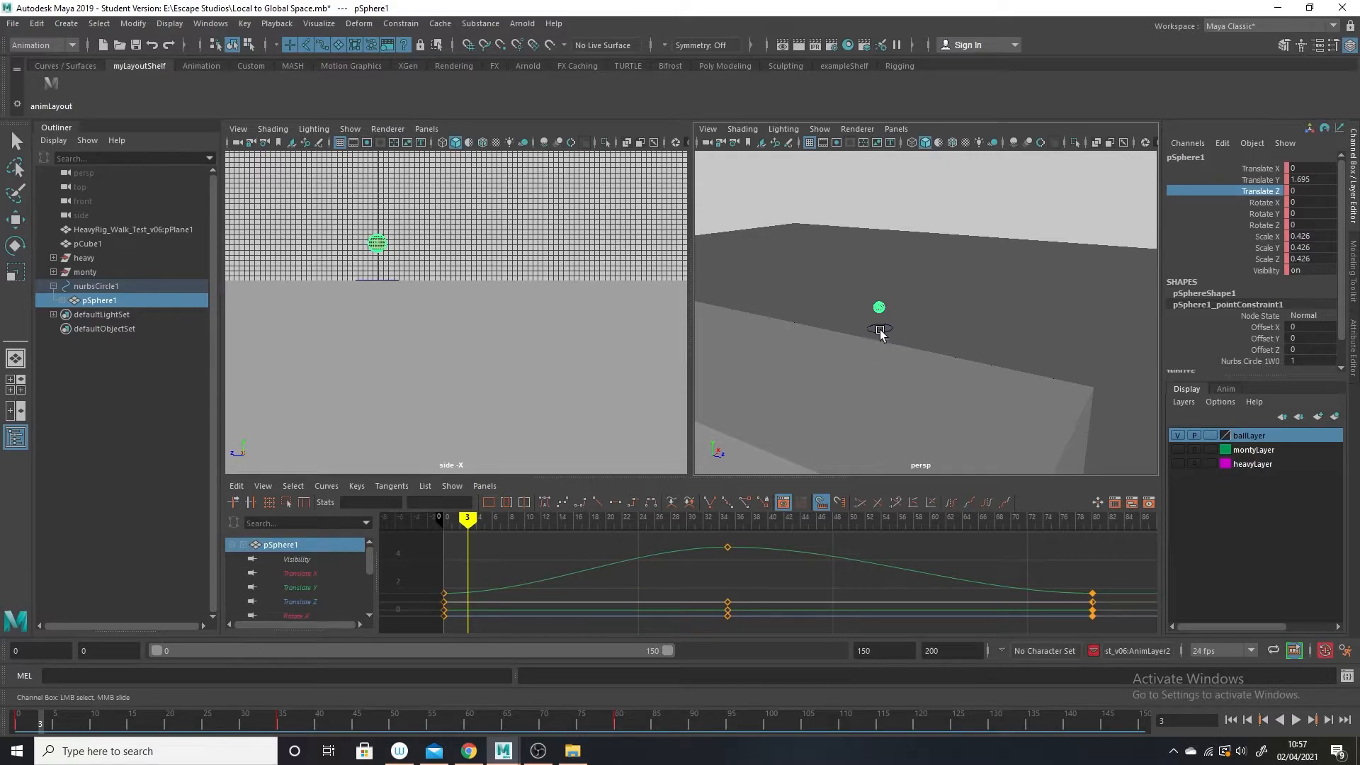
click(807, 405)
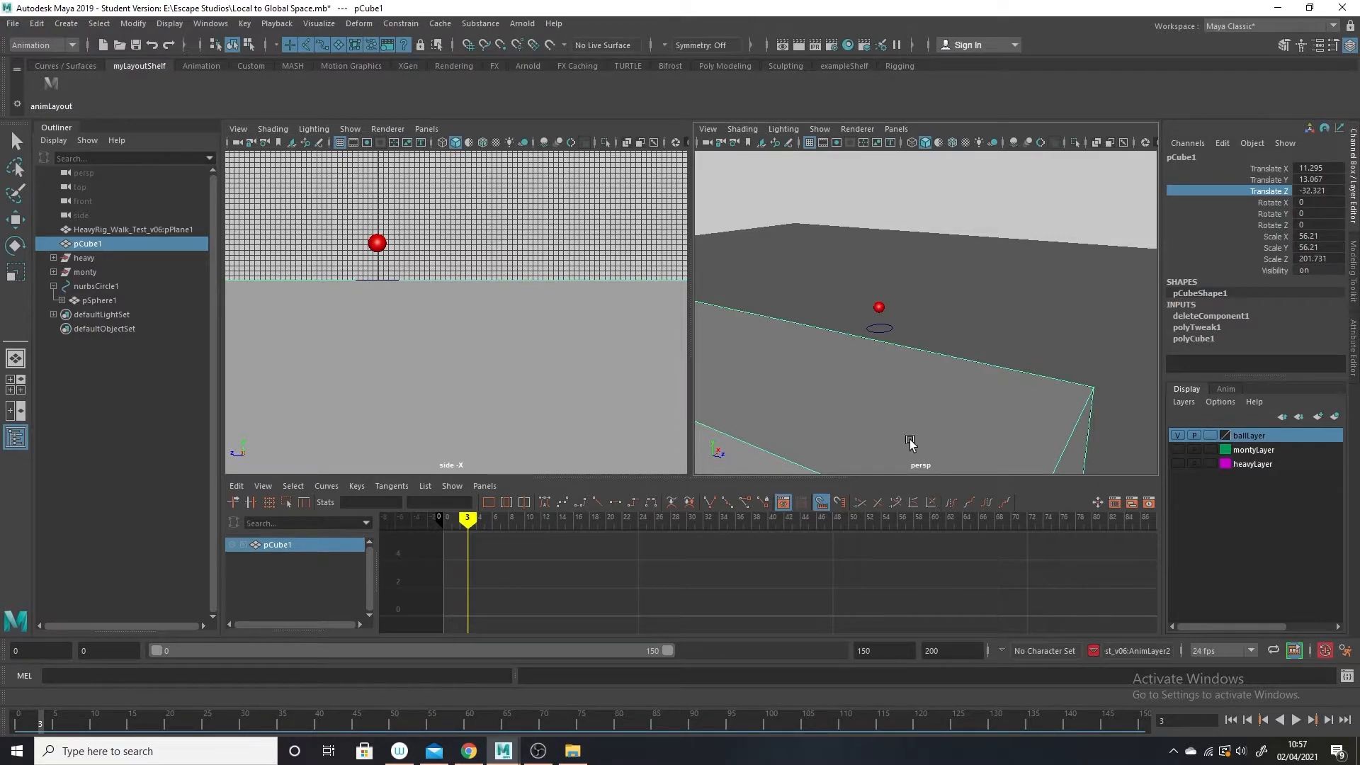
Create a locator in the scene.
click(65, 24)
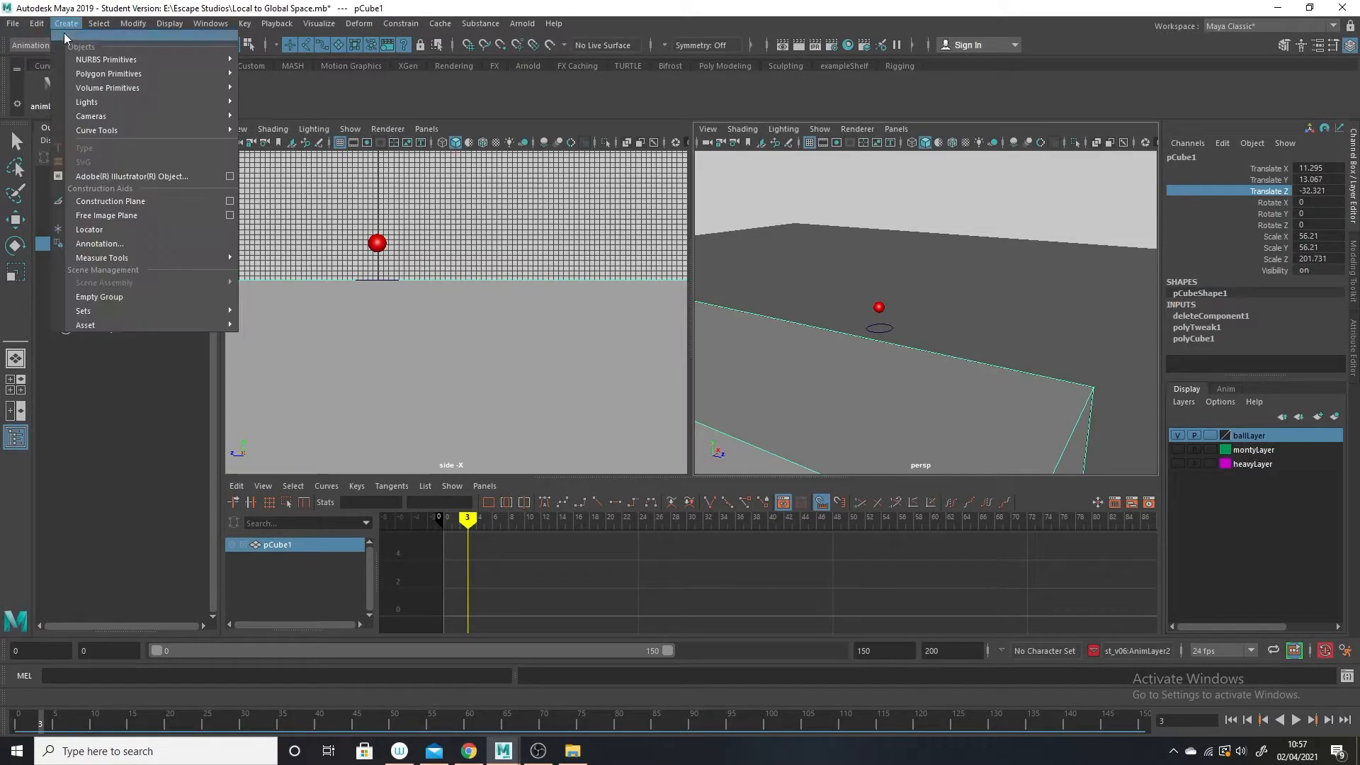
click(135, 229)
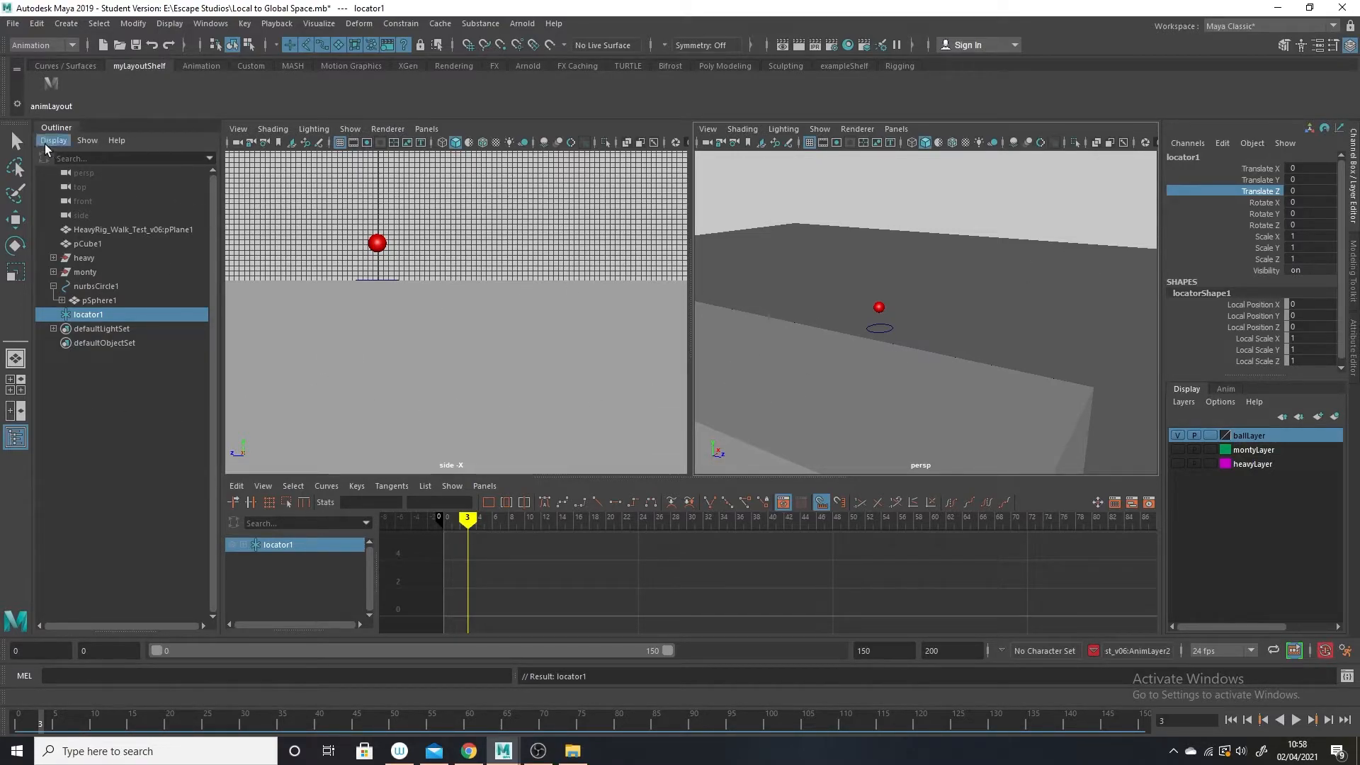
key(q)
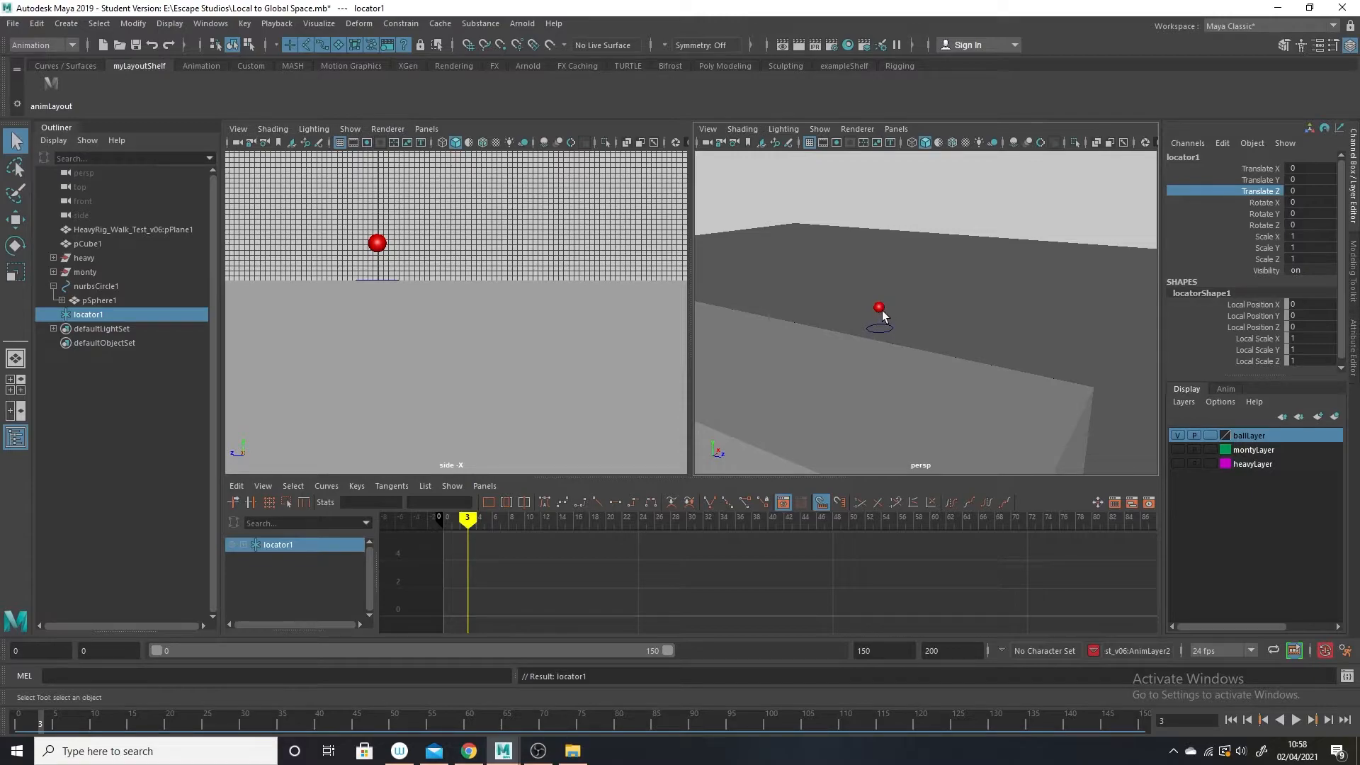
Parent-constrain locator1 to pSphere1 on all translate and rotate axes, with Maintain offset off and weight 1.0000.
click(879, 310)
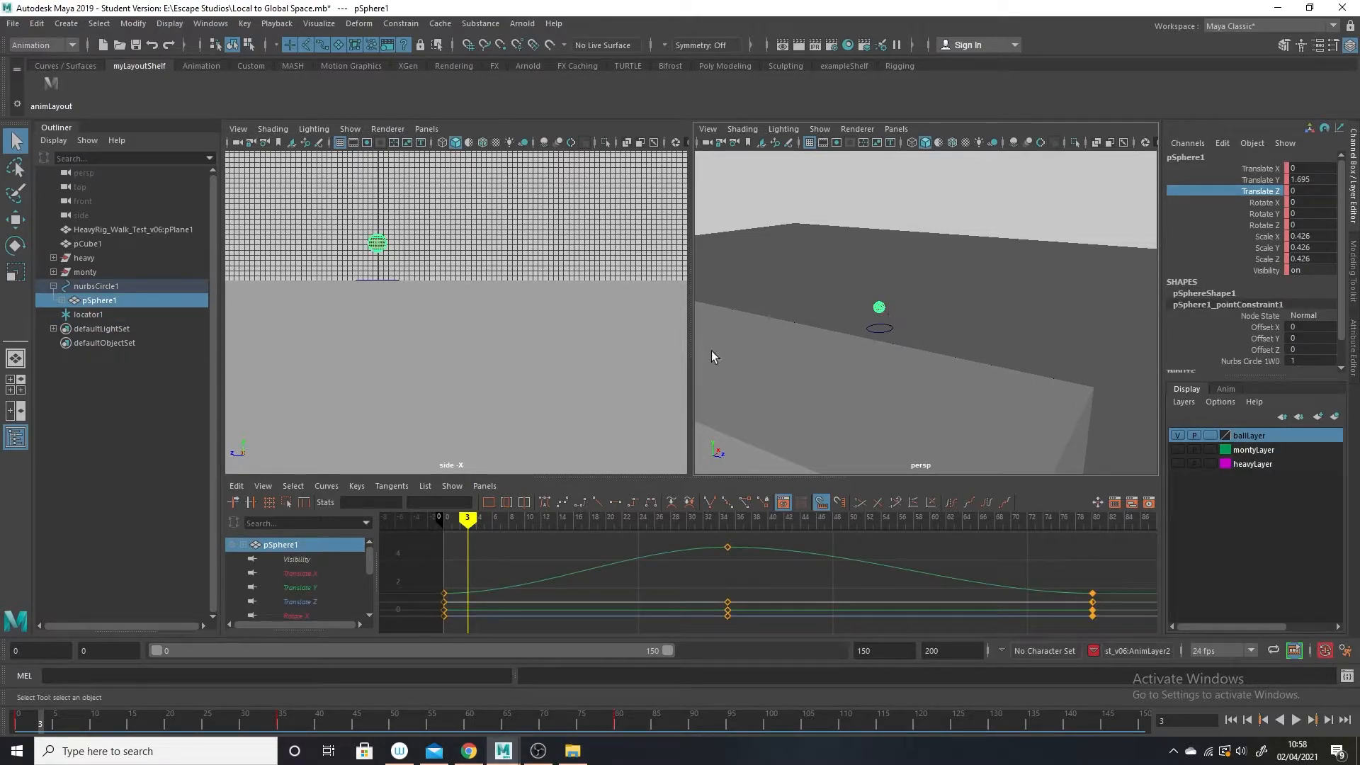
ctrl+click(81, 316)
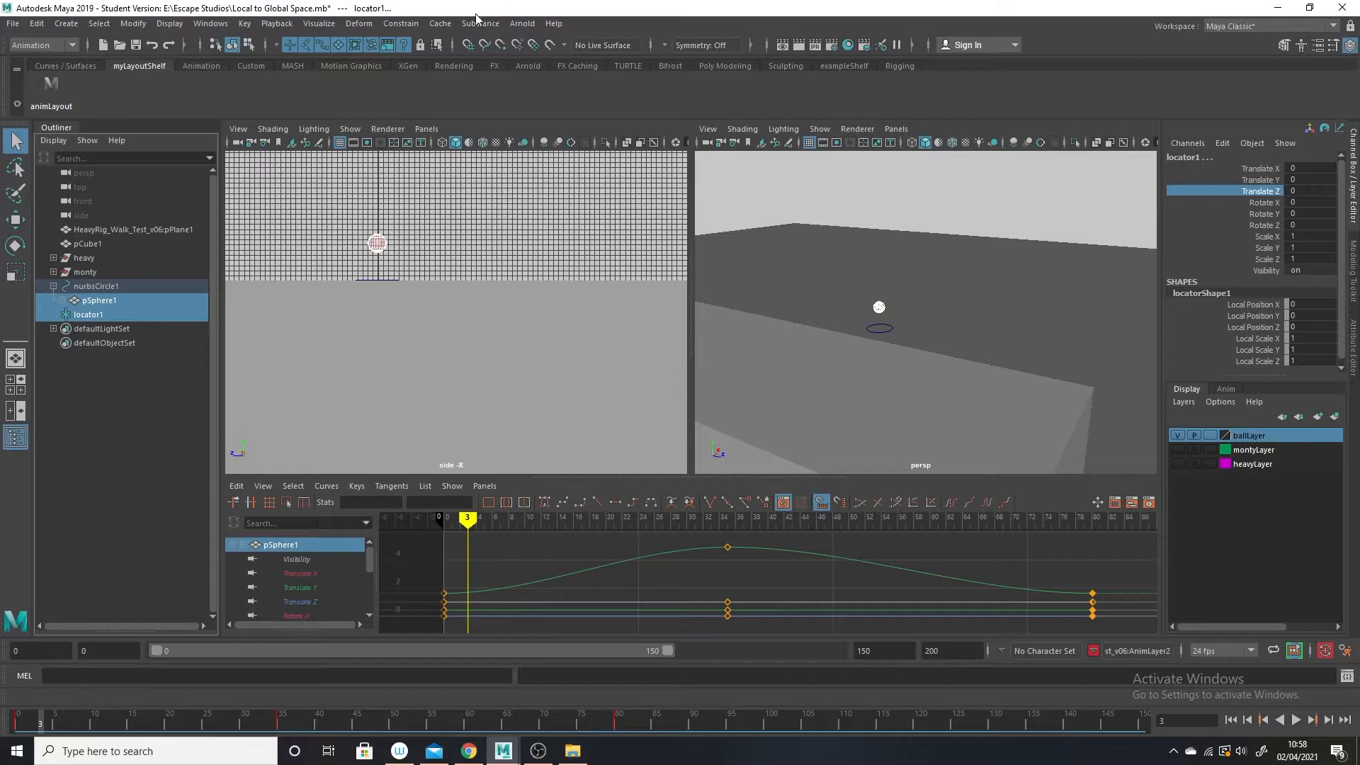
click(401, 23)
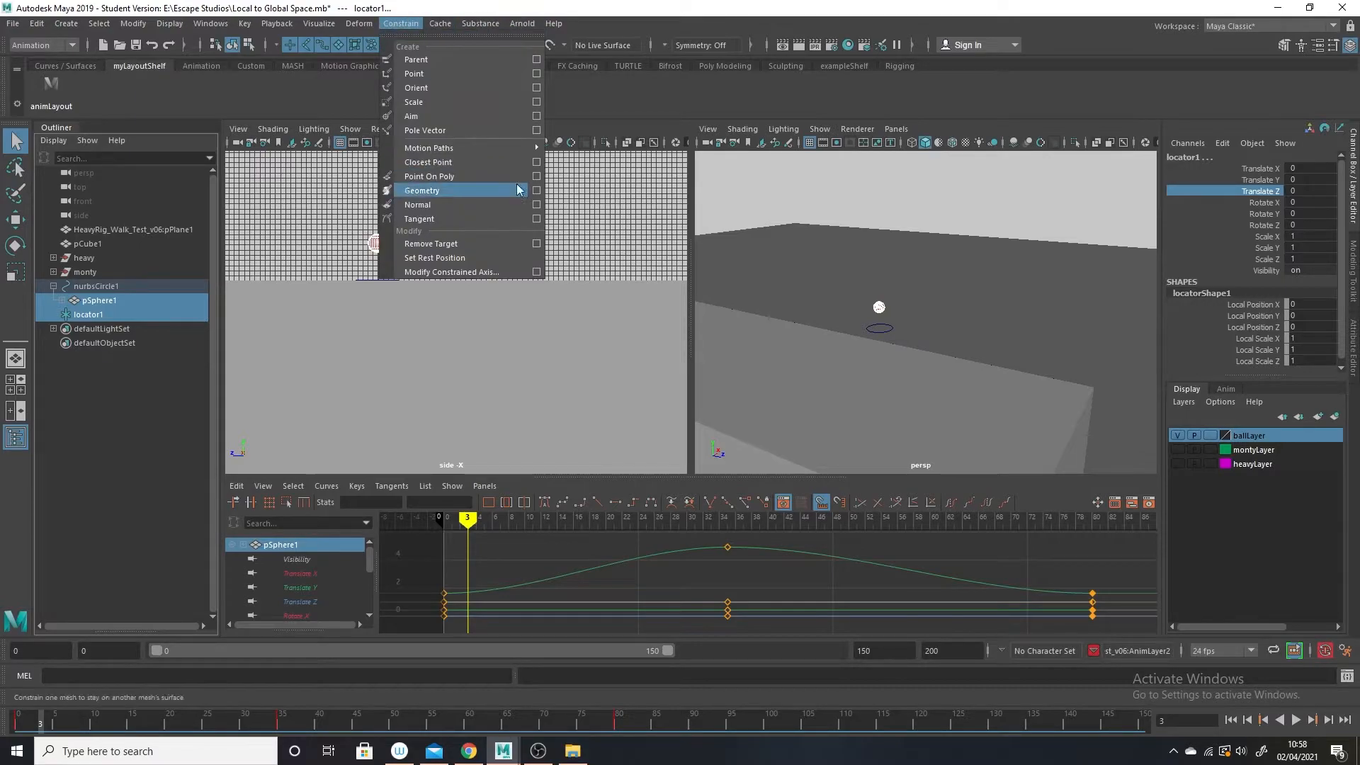
click(537, 60)
drag(675, 252, 750, 254)
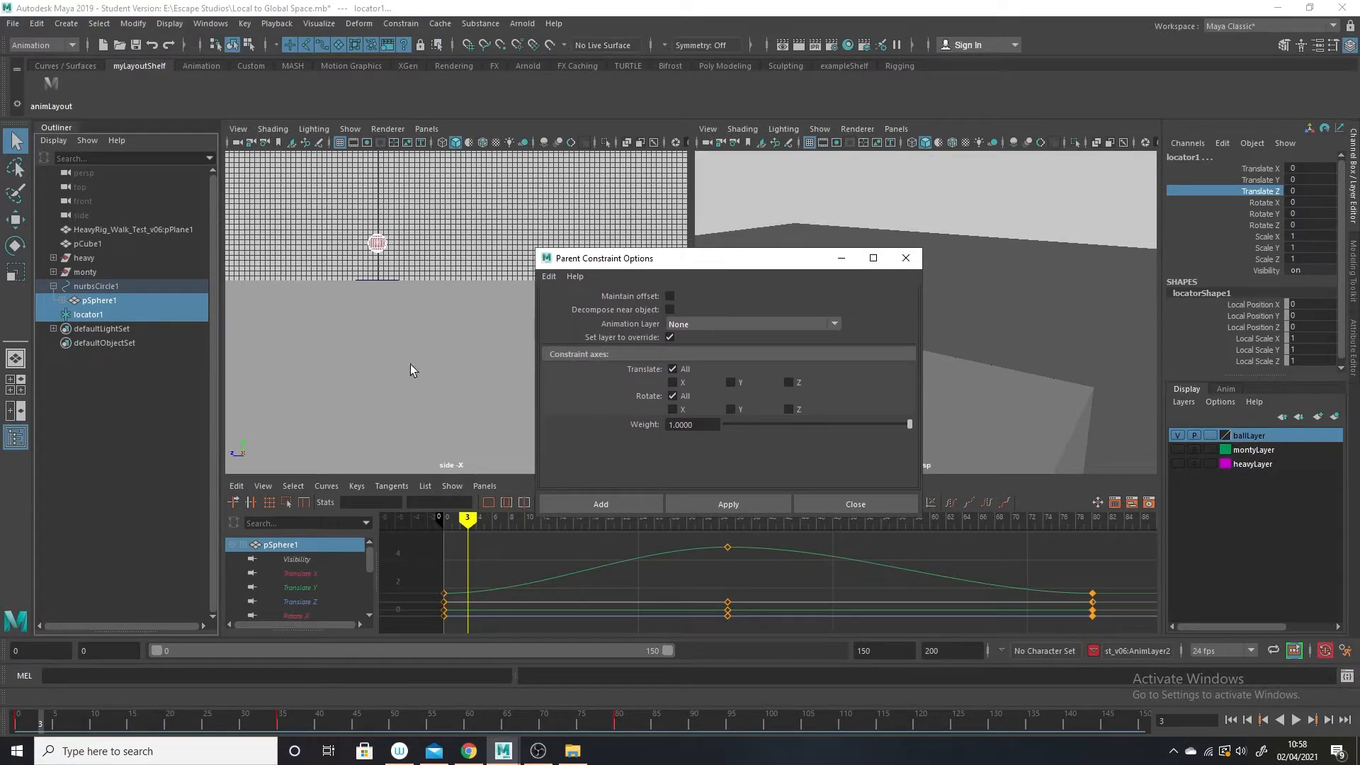
drag(669, 258, 505, 306)
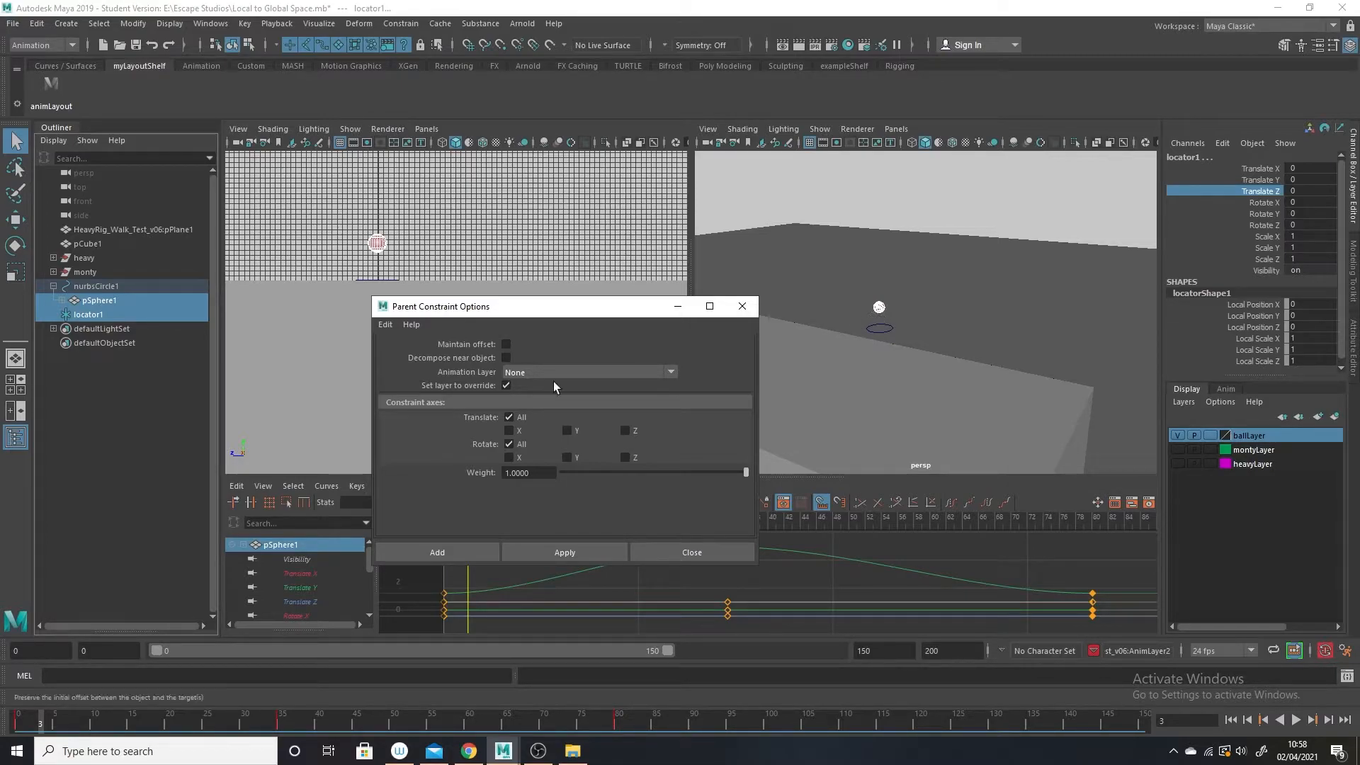
drag(560, 307, 499, 311)
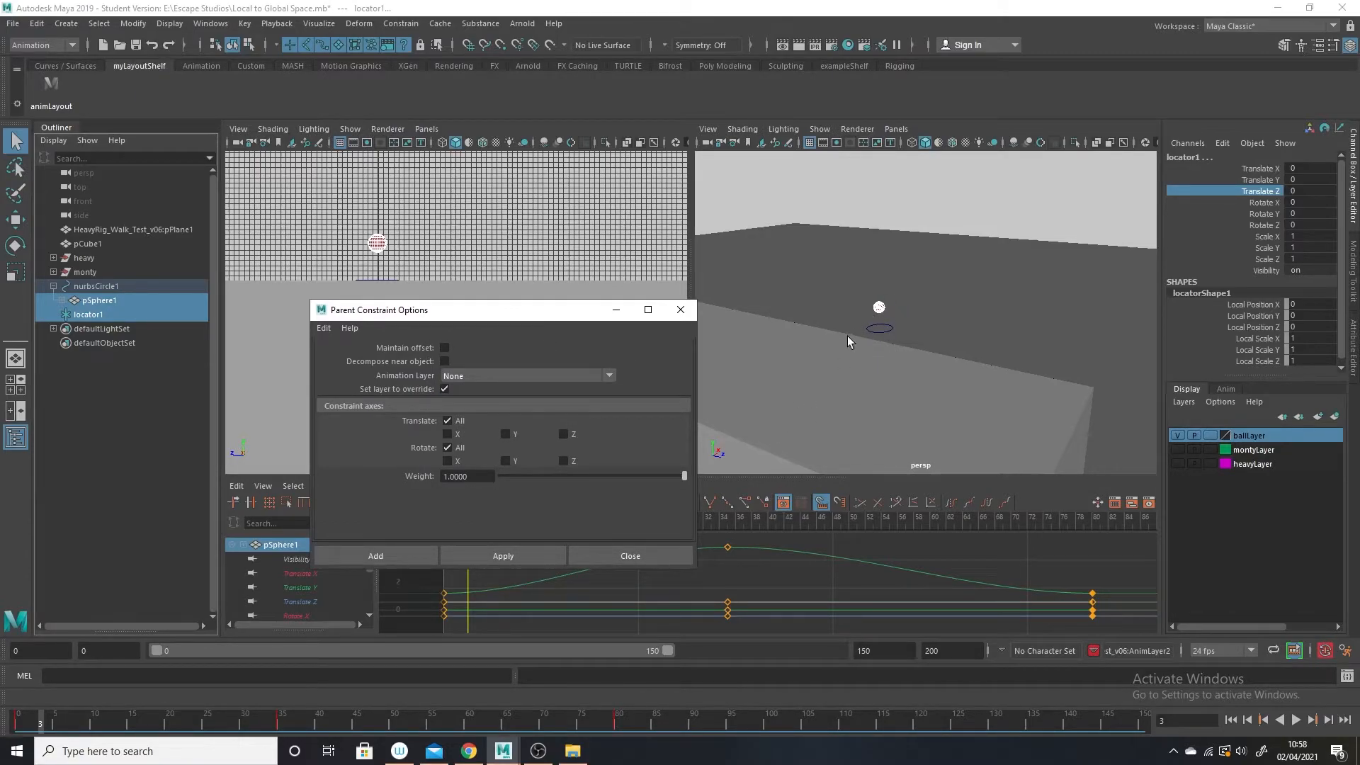
drag(567, 309, 406, 354)
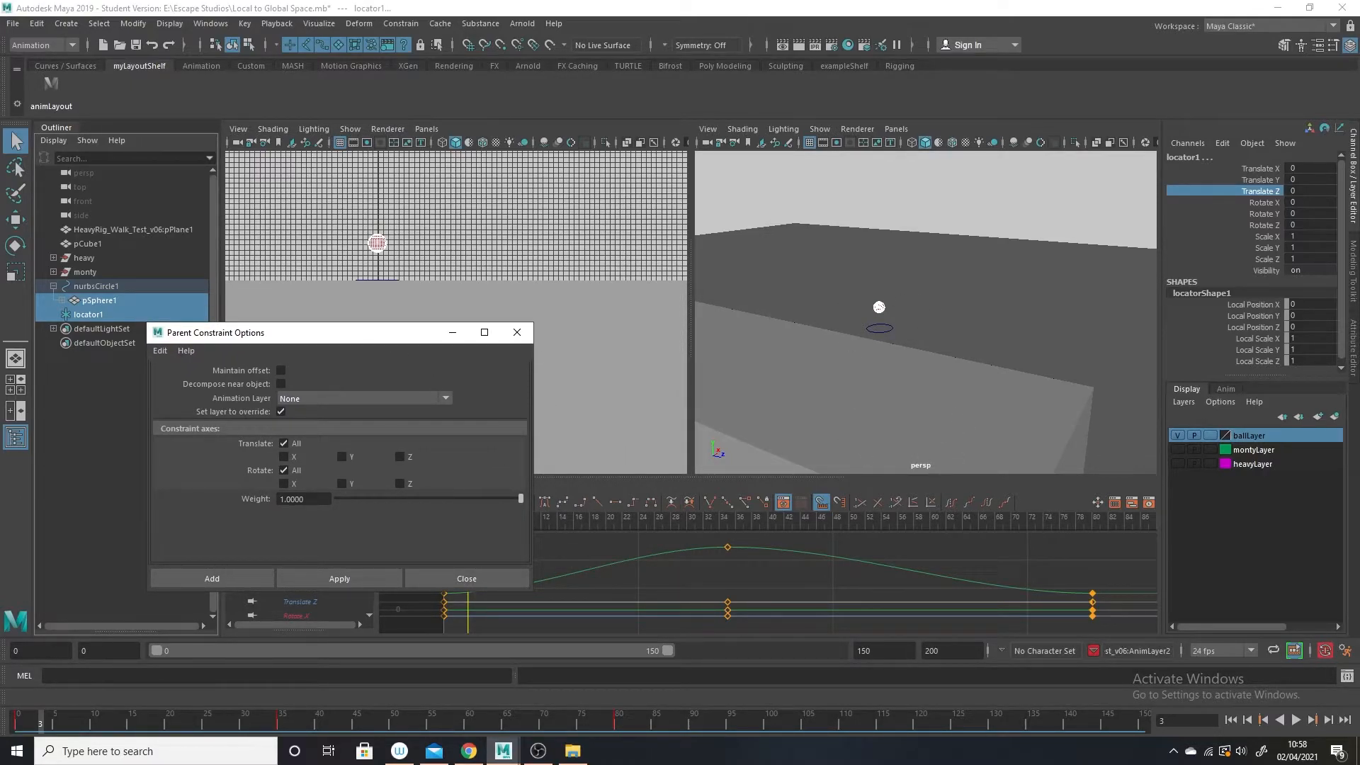
click(342, 578)
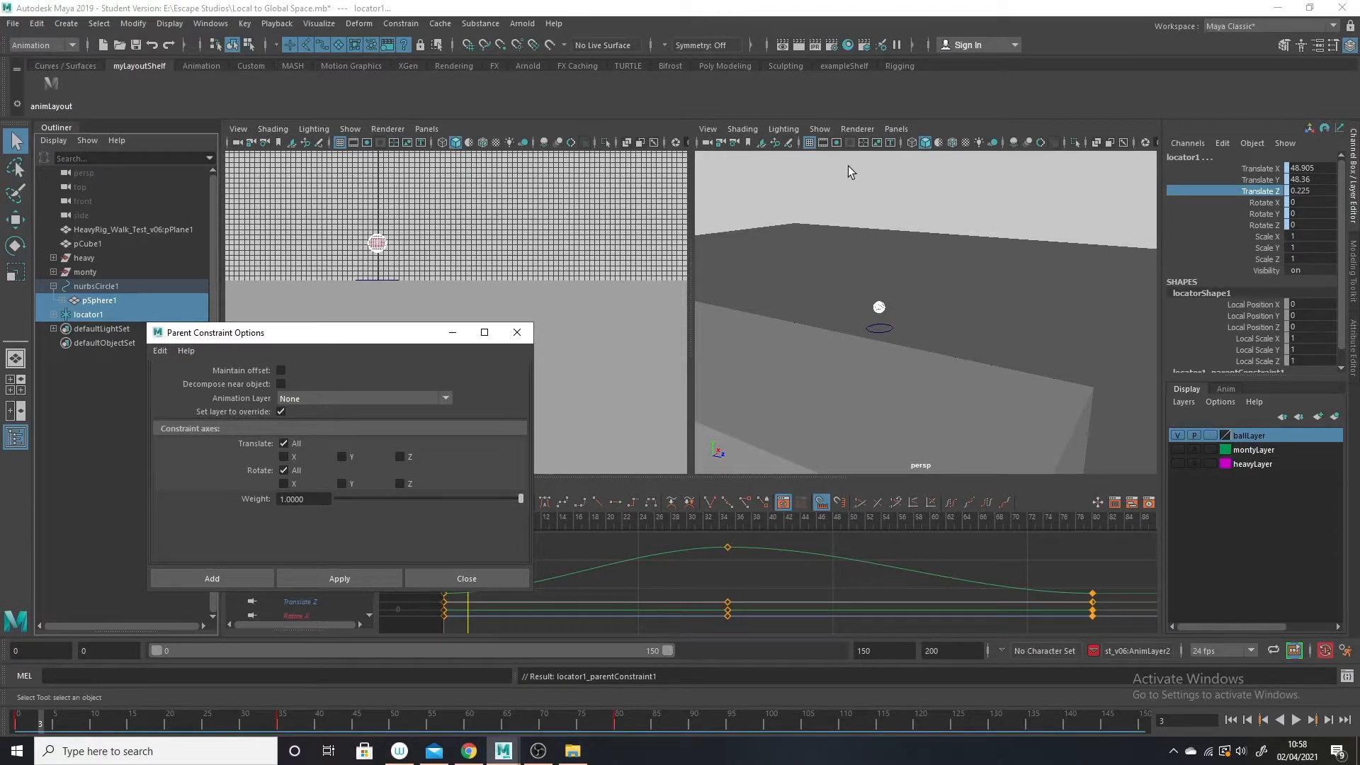
Display locators in the perspective view and show the ball and locator up close in wireframe.
click(817, 130)
click(858, 530)
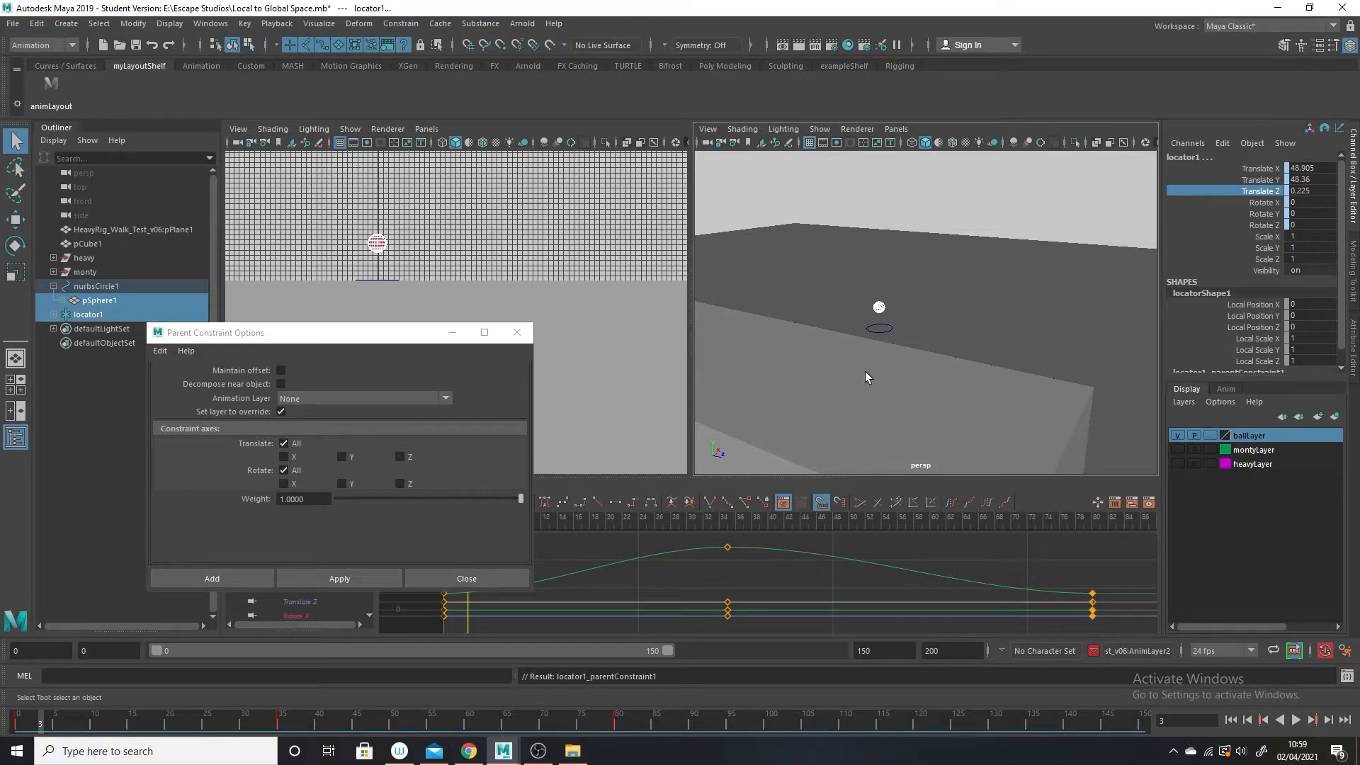
key(4)
alt+right_drag(894, 333, 983, 462)
alt+middle_drag(983, 462, 1008, 474)
alt+right_drag(1008, 474, 1048, 559)
alt+middle_drag(997, 433, 1012, 437)
alt+right_drag(833, 345, 894, 437)
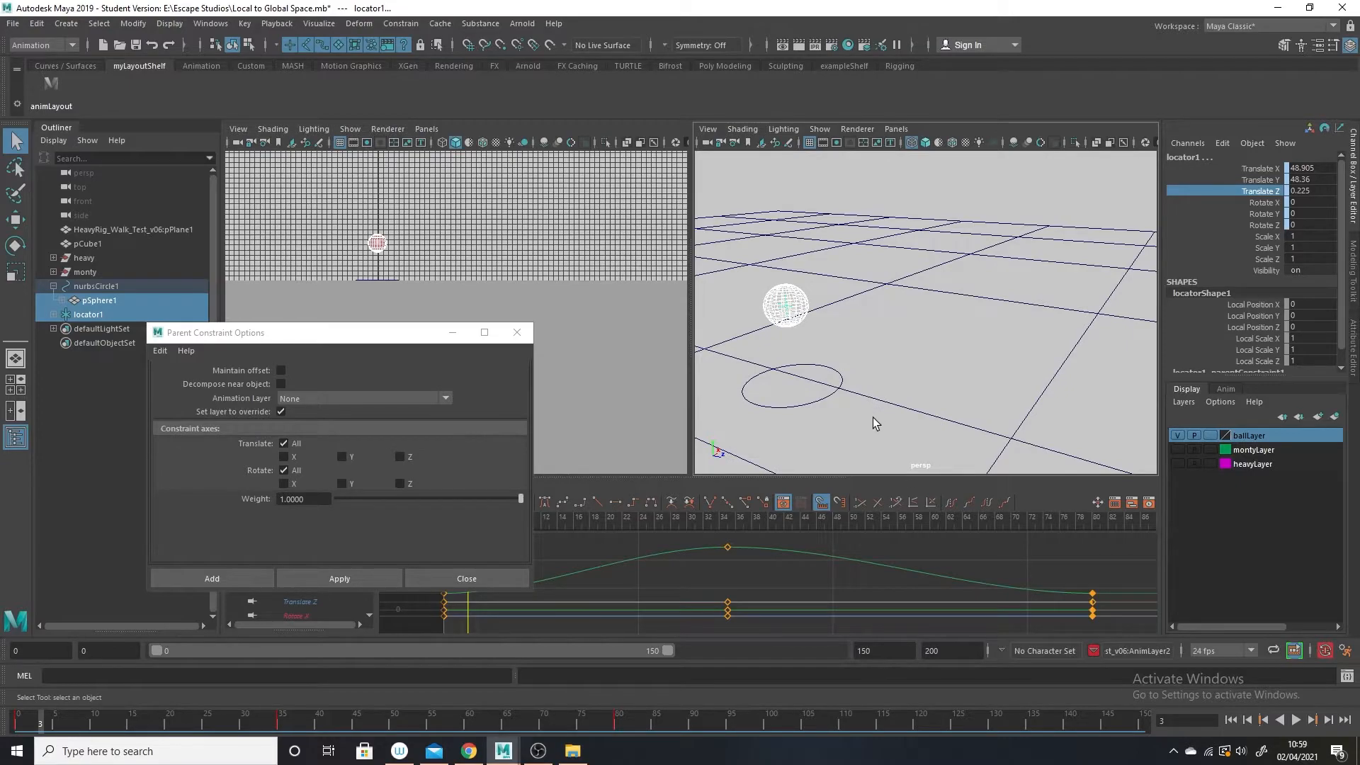
Break the connections on the Translate and Rotate channels of the selected pSphere1 and locator1.
drag(1260, 169, 1265, 225)
right_click(1268, 208)
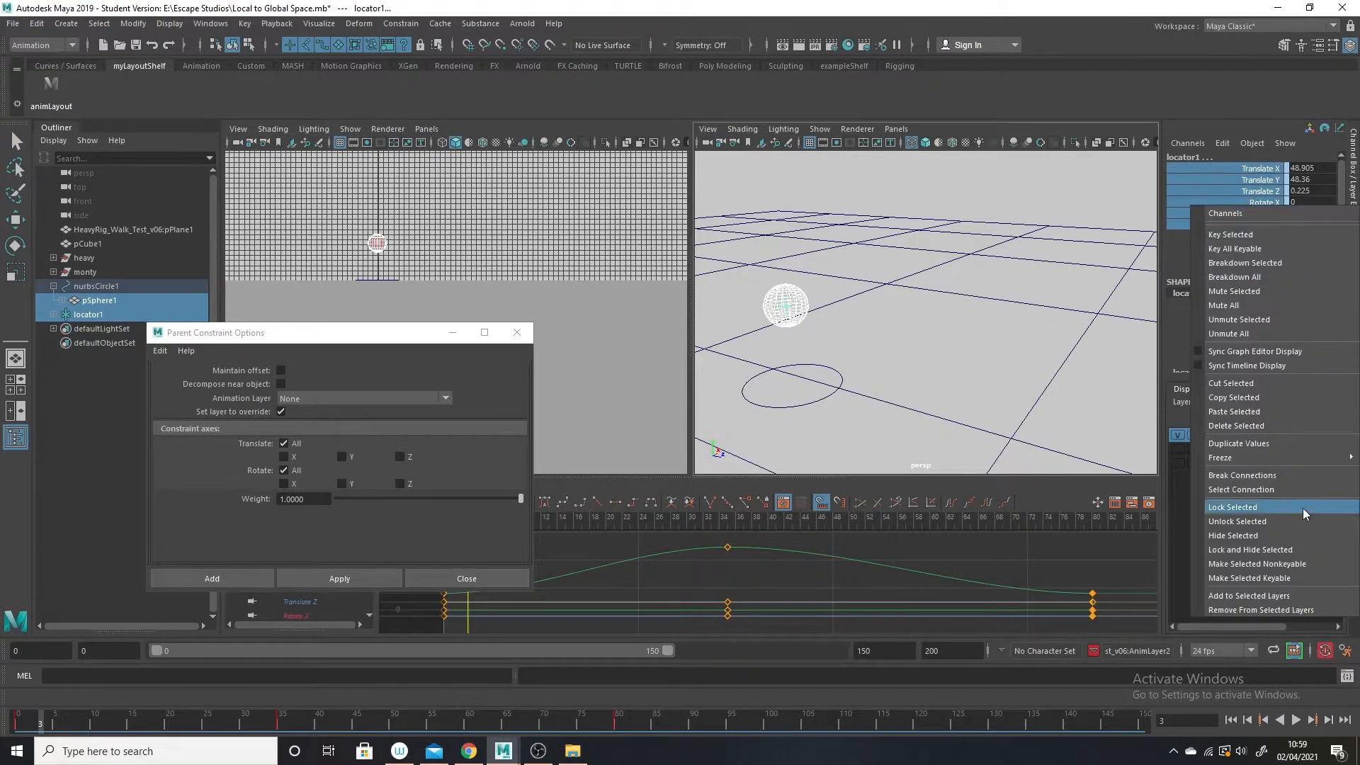
click(1286, 475)
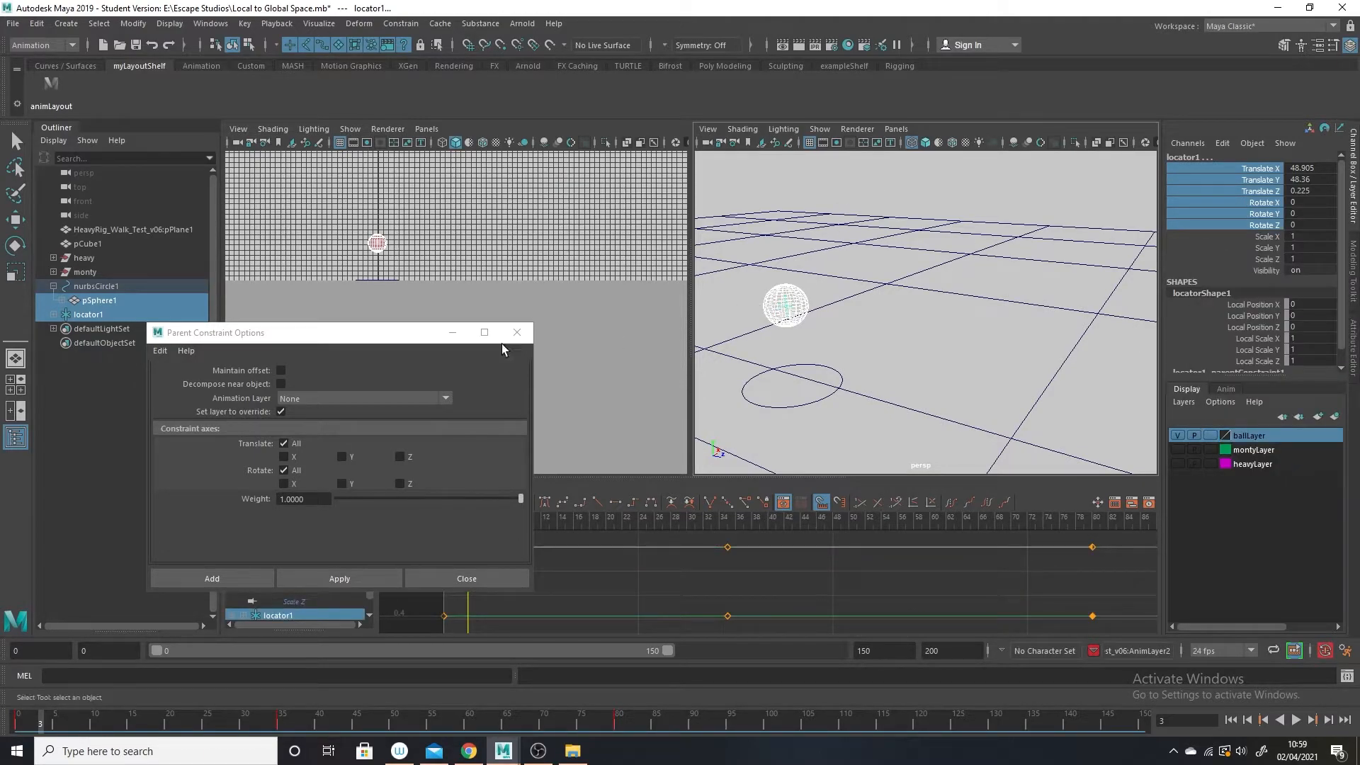
Move locator1 straight up above the ball, to a Translate Y of about 51.8.
click(99, 317)
click(15, 219)
drag(777, 241, 776, 198)
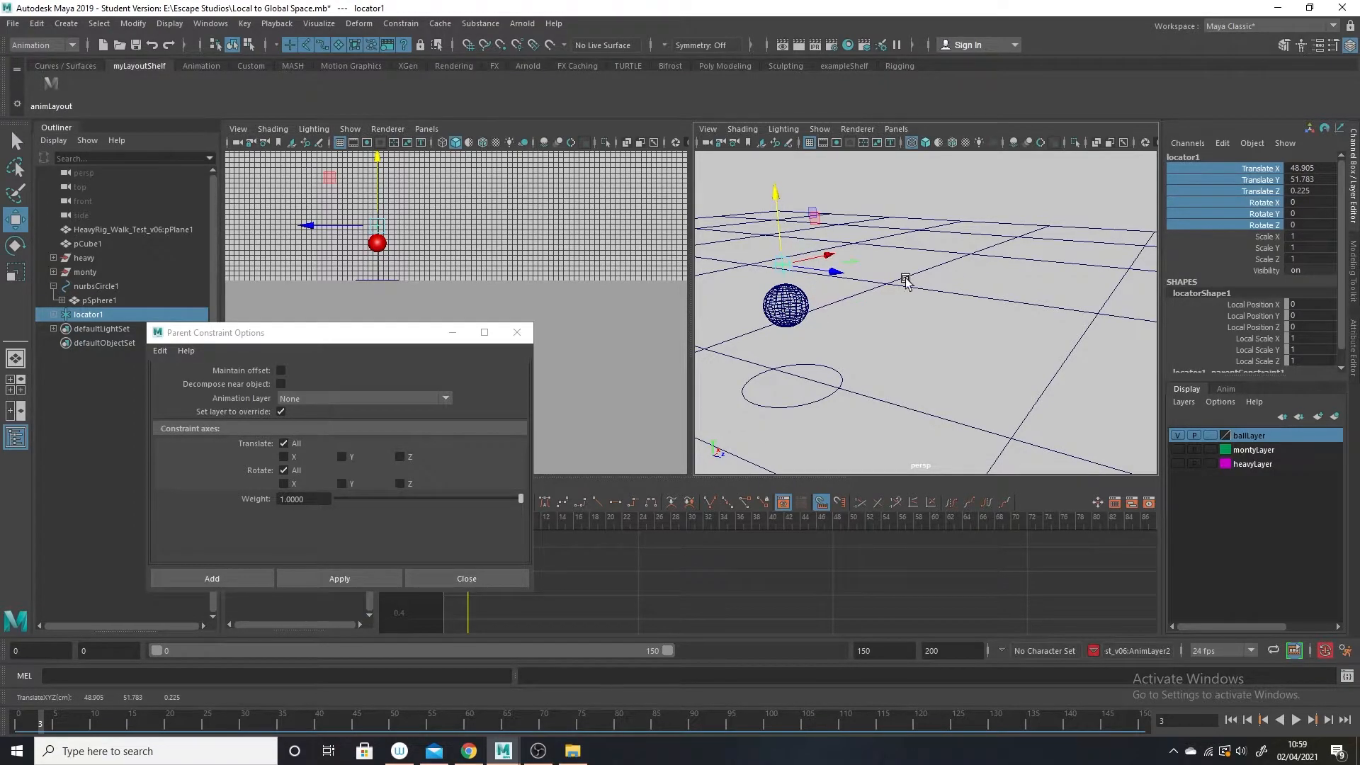
Try to parent-constrain locator1 to pSphere1 again, this time with Maintain offset on.
click(281, 370)
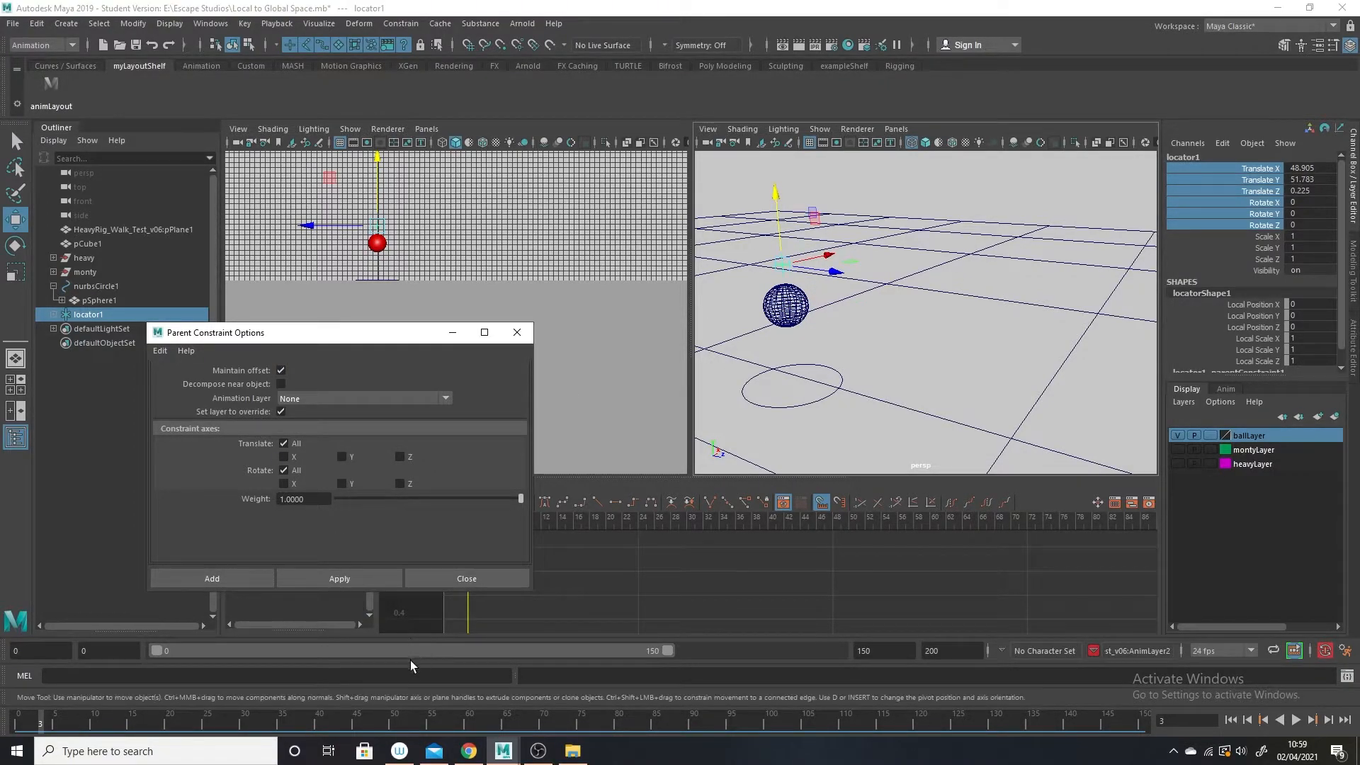
click(322, 583)
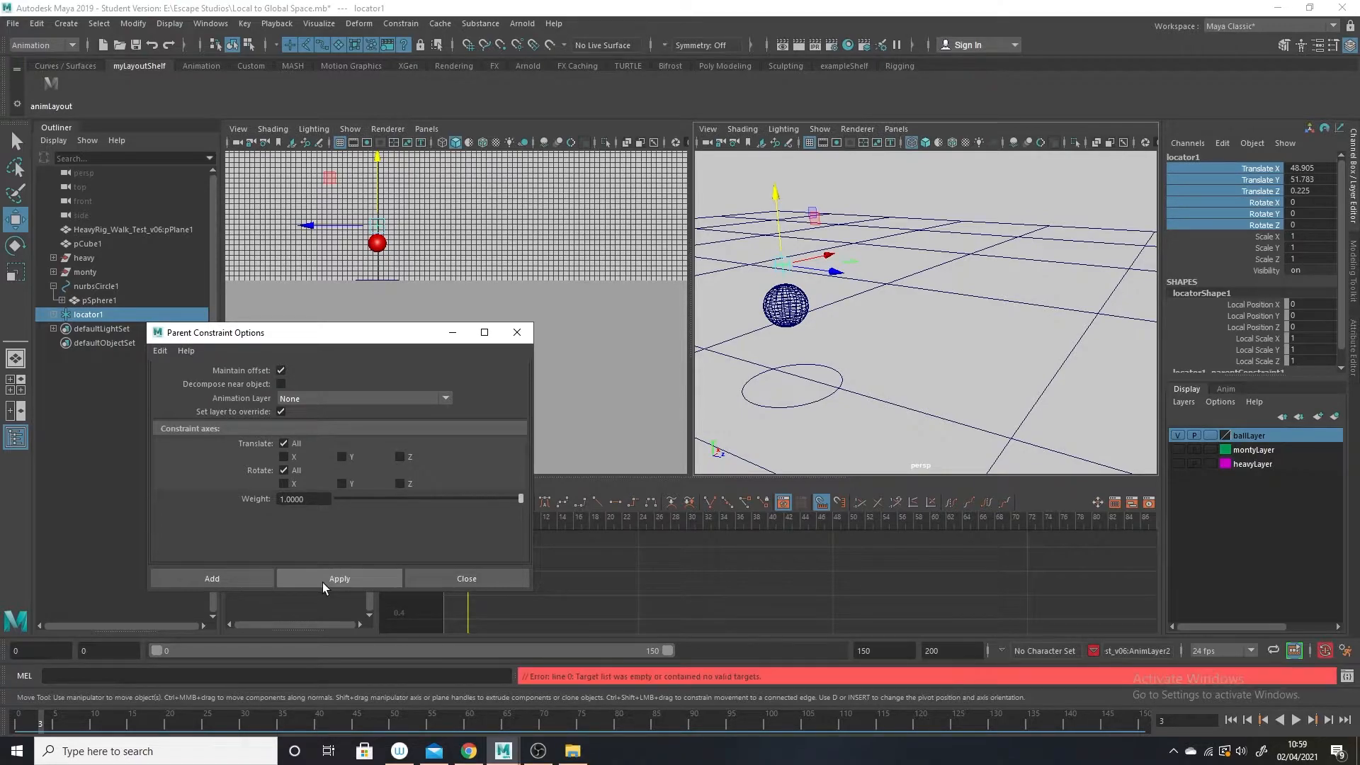
click(814, 313)
click(797, 309)
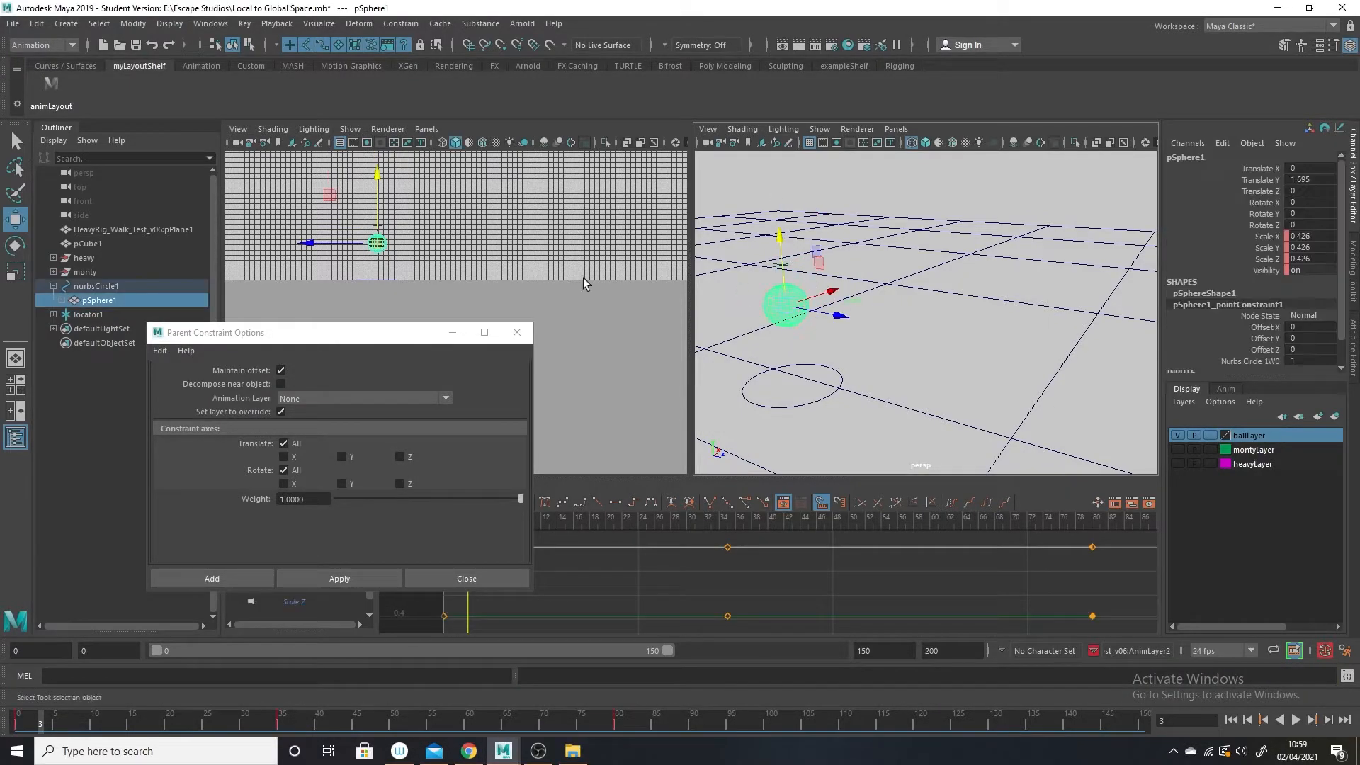
ctrl+click(92, 315)
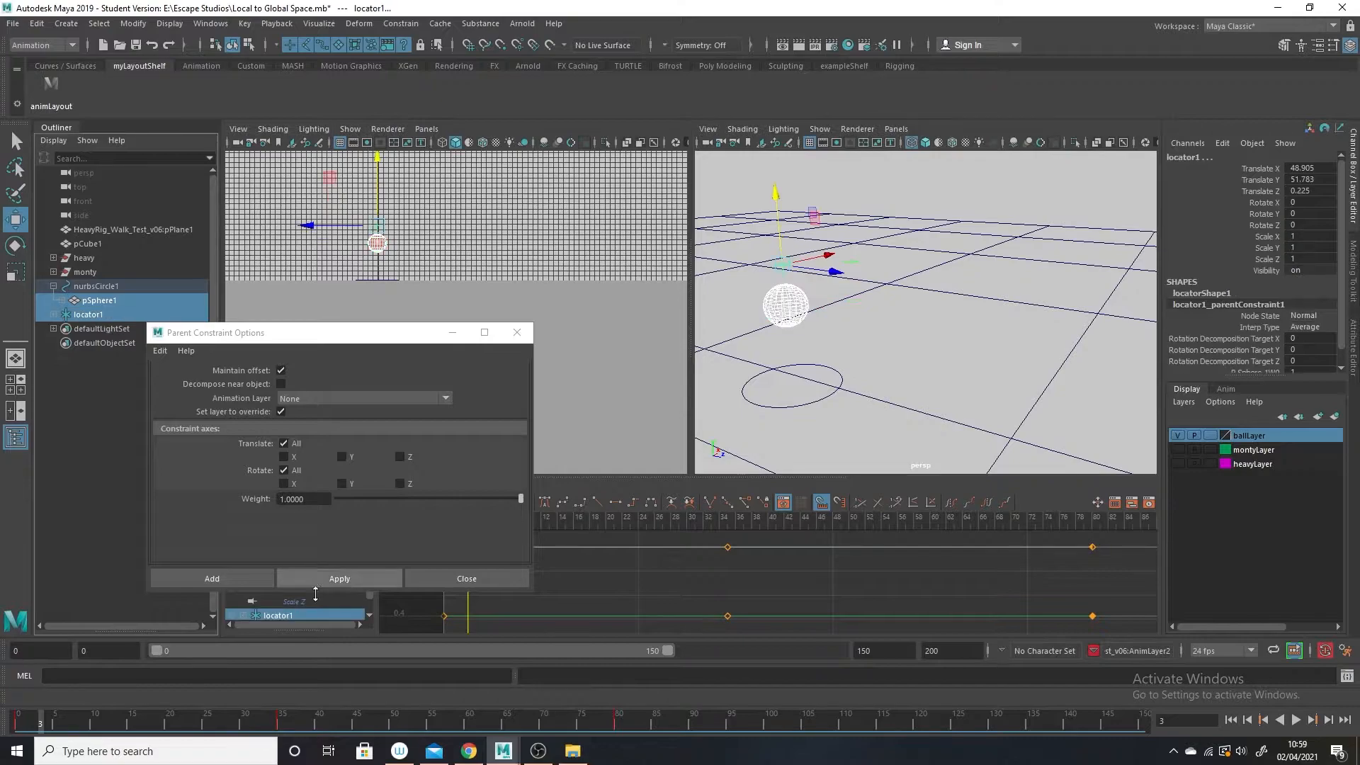
click(325, 579)
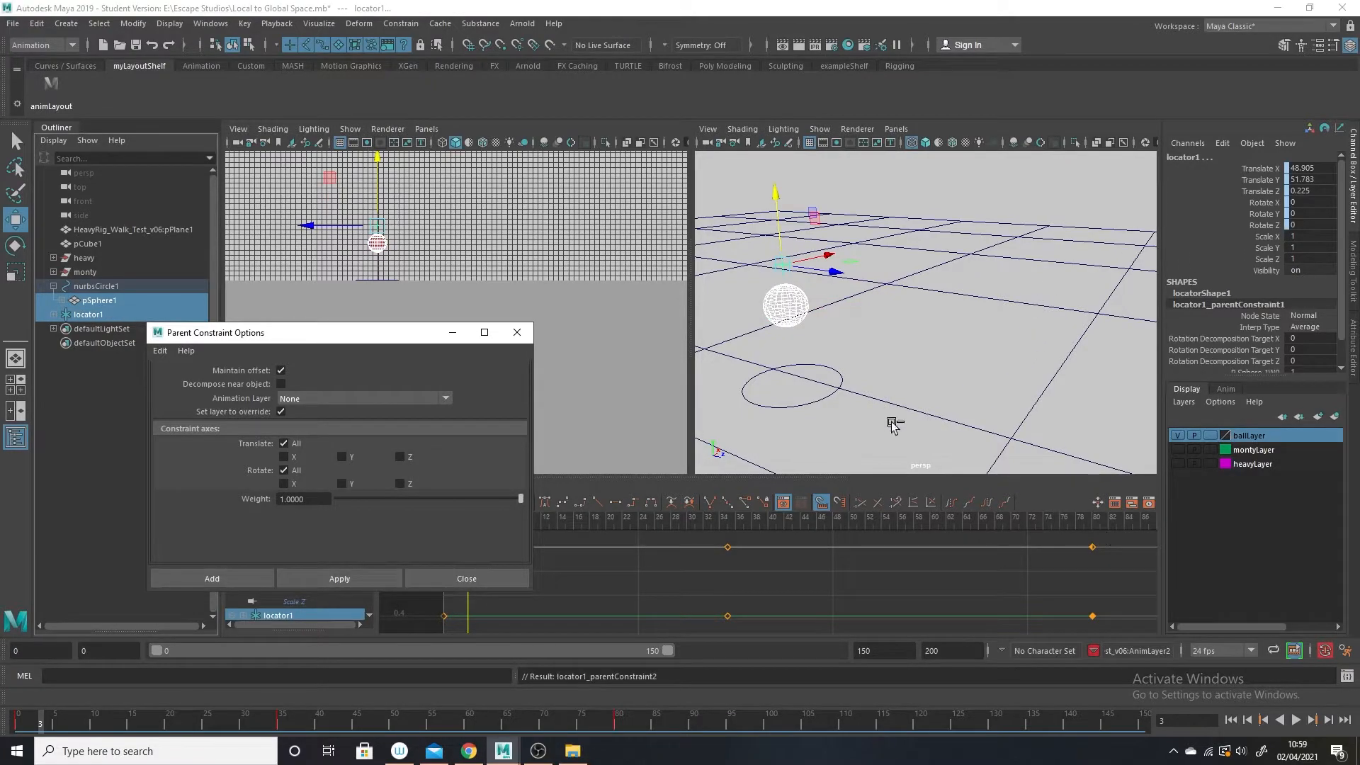
Scrub the animation to check the constrained locator, return to frame 0 and close the constraint options.
click(59, 717)
drag(59, 717, 57, 640)
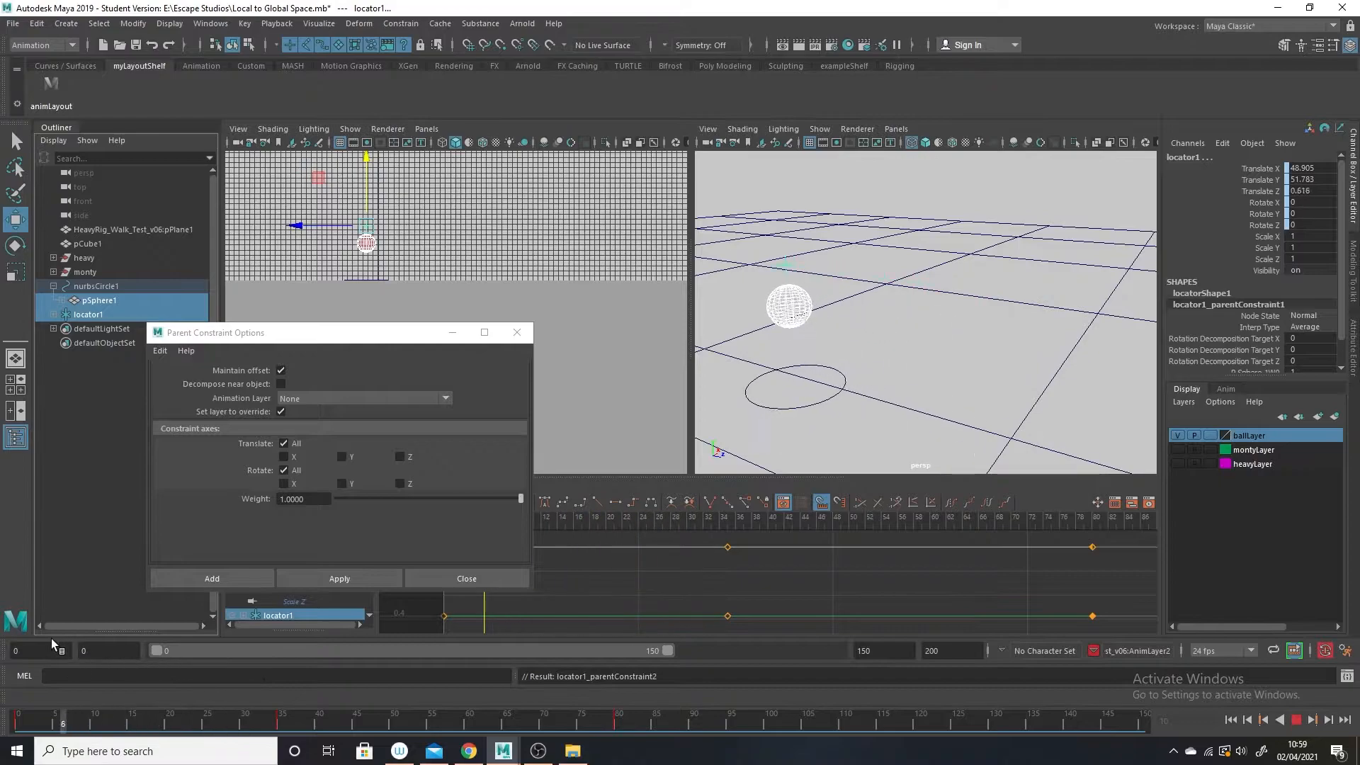
click(517, 333)
Examine the channels and animation curves of pSphere1 and locator1 at frame 0.
click(877, 322)
click(799, 315)
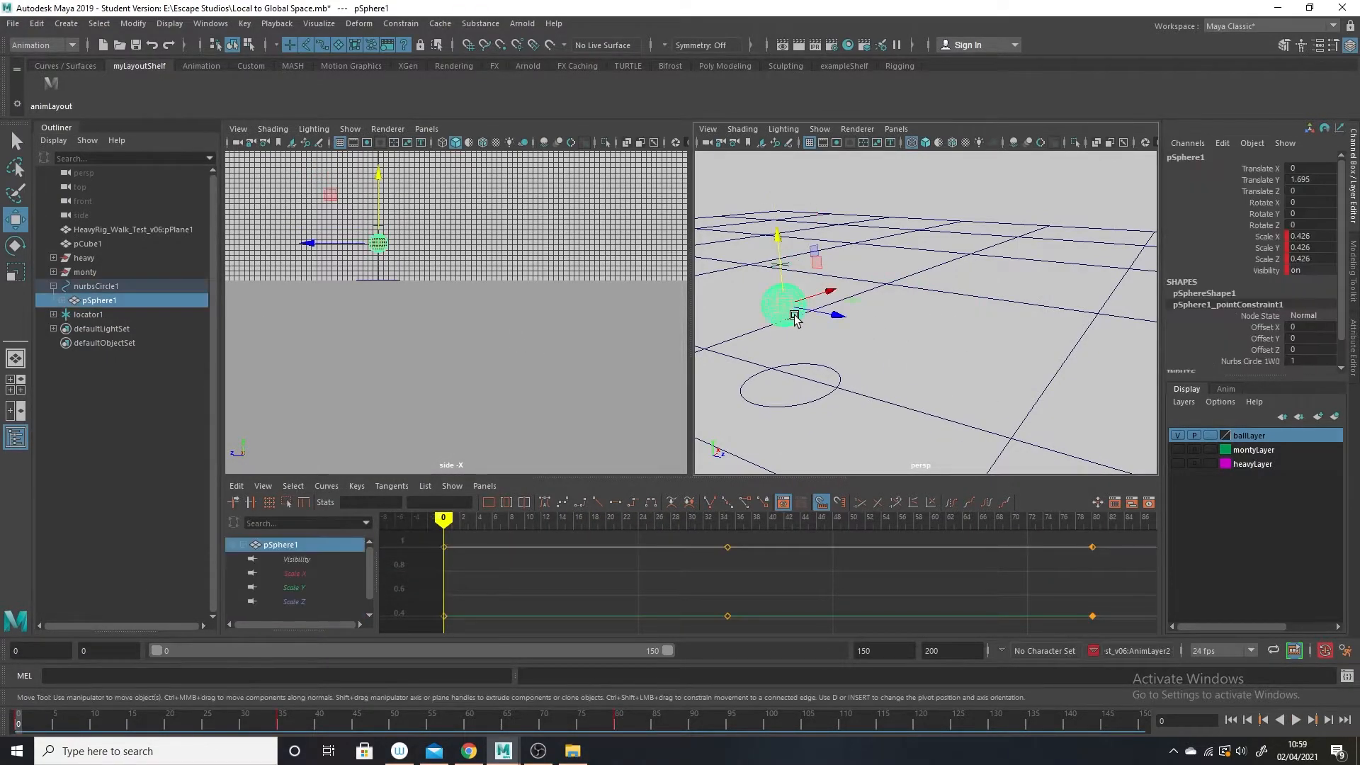
click(27, 721)
mouse_move(27, 721)
mouse_down()
mouse_move(295, 721)
mouse_move(18, 721)
mouse_up()
click(858, 317)
click(781, 263)
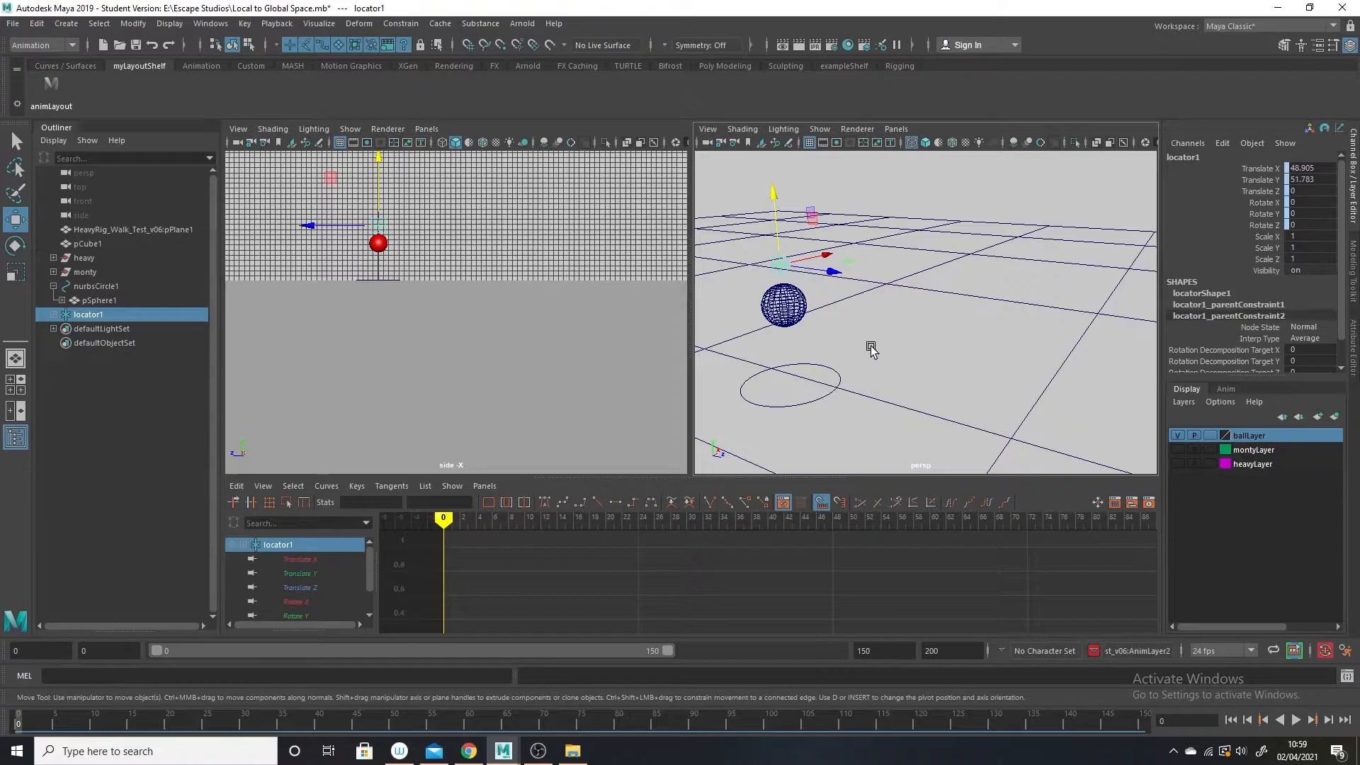
click(784, 326)
key(f)
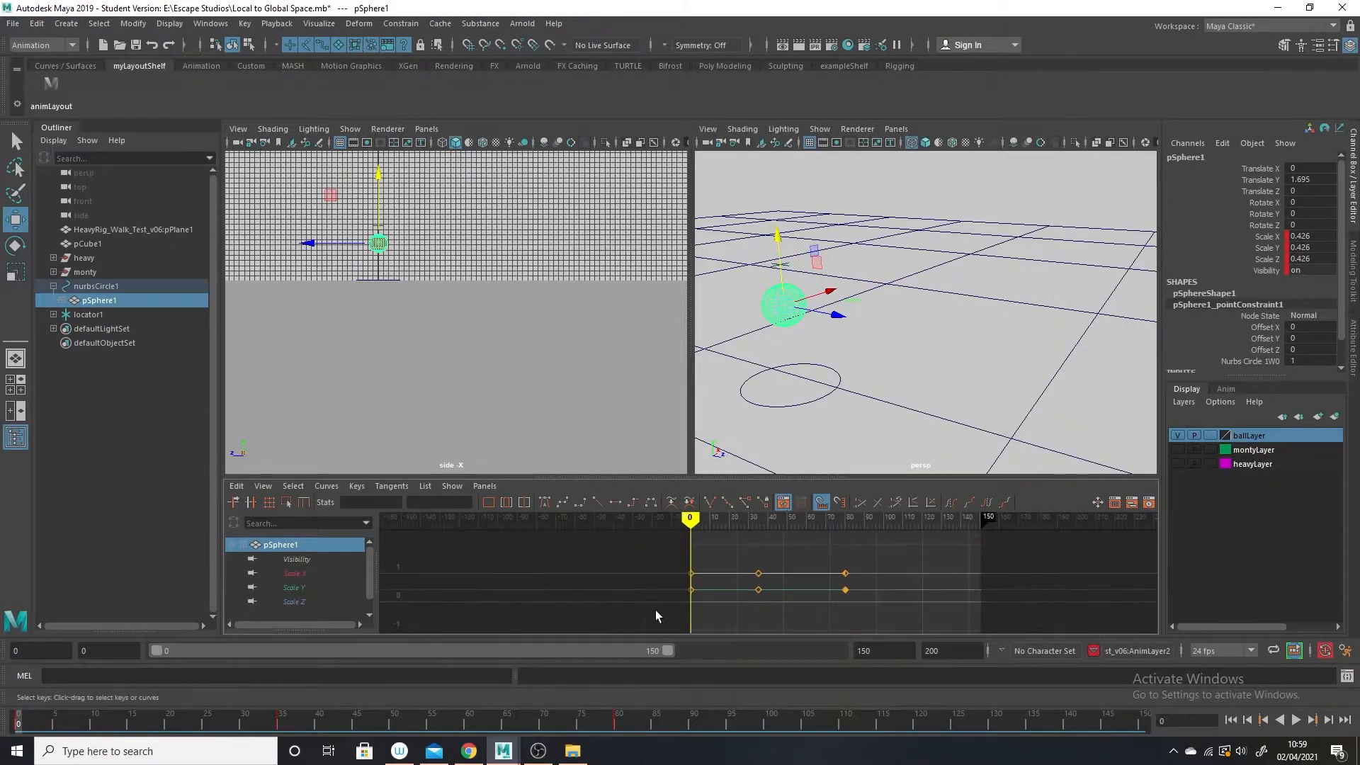
click(933, 365)
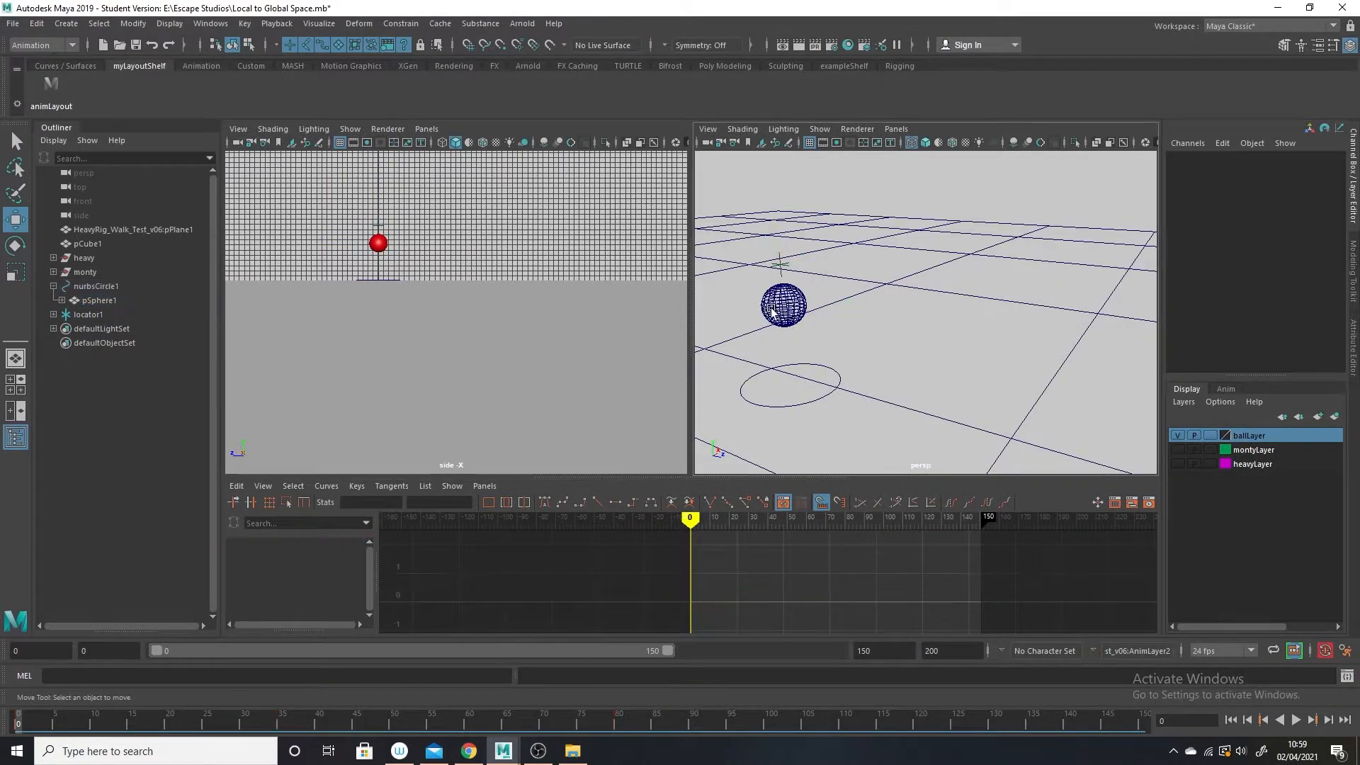
click(772, 306)
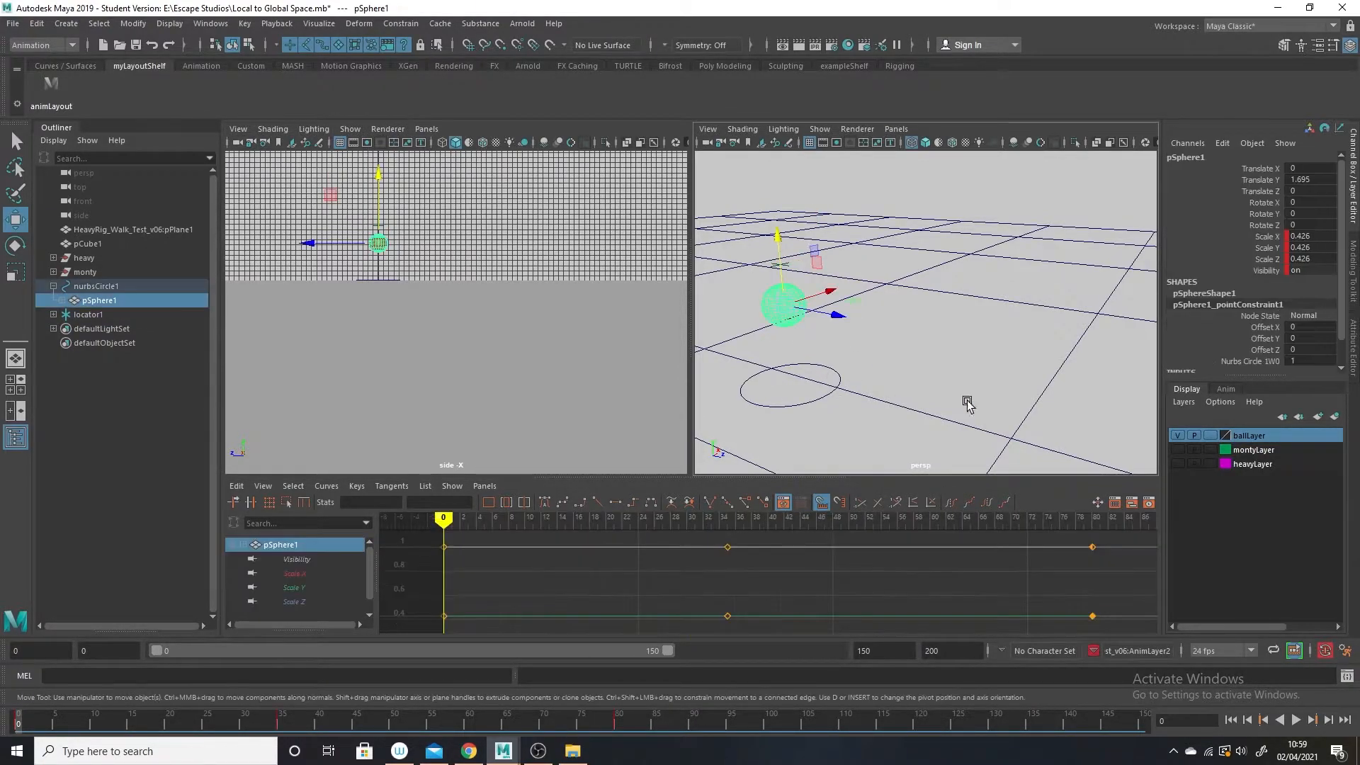
click(881, 379)
click(98, 300)
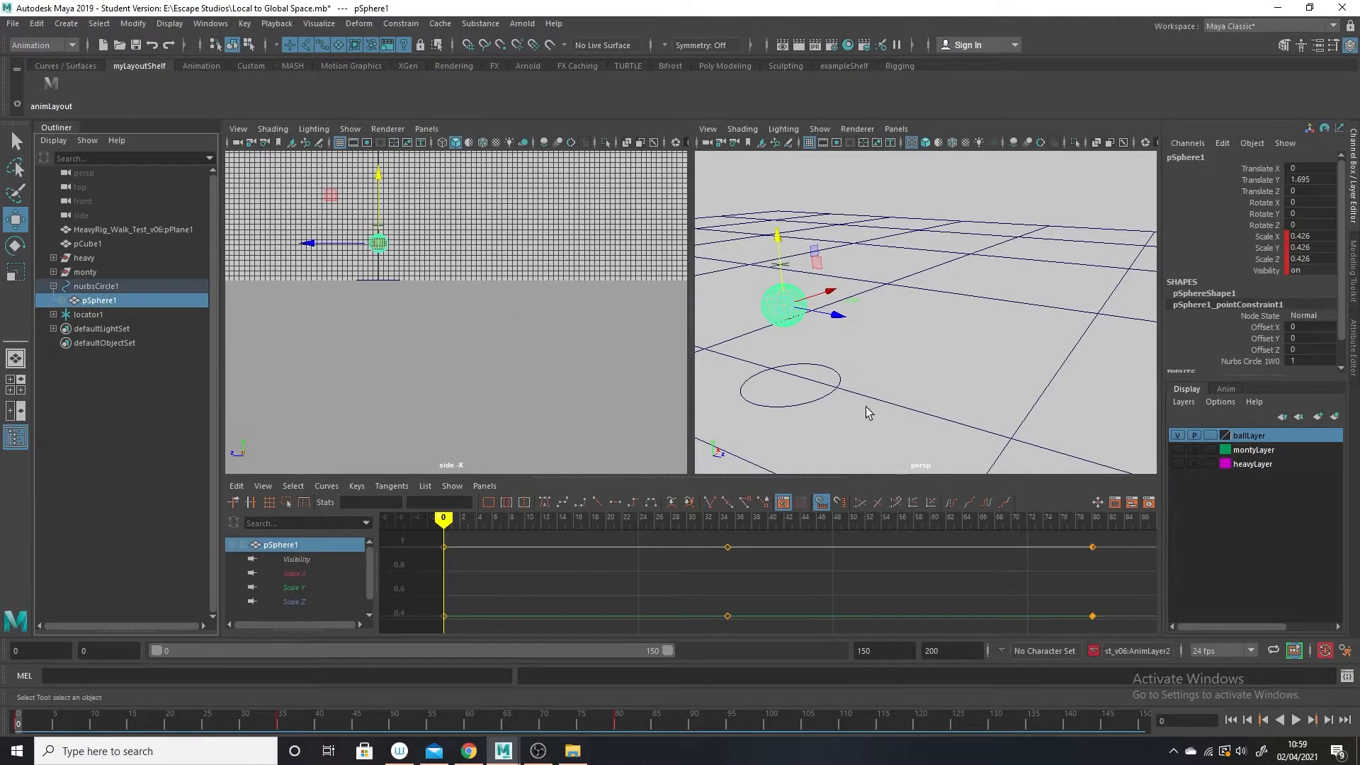
Undo the offset parent constraint on locator1 together with the selection and time changes around it.
key(ctrl+z)
key(ctrl+z)
key(ctrl+z)
key(ctrl+z)
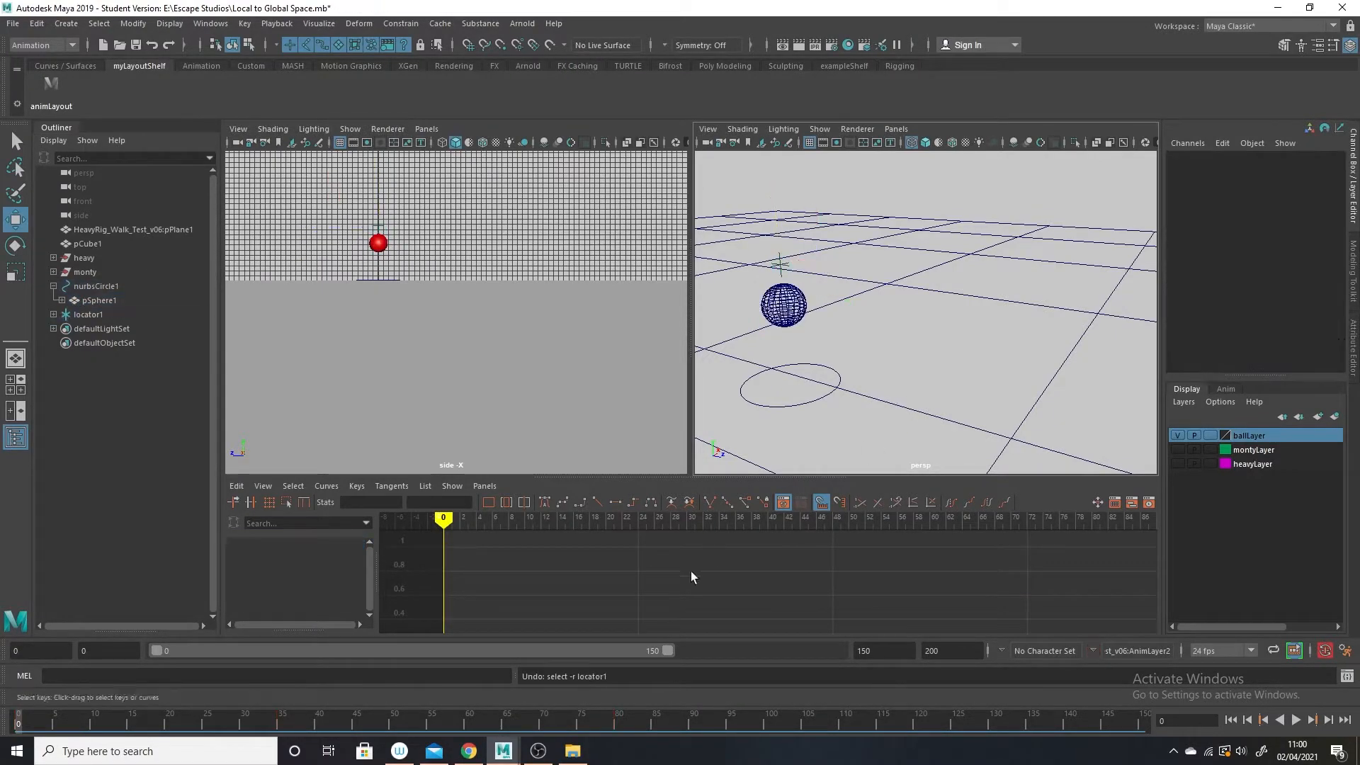
key(ctrl+z)
key(ctrl+z)
key(ctrl+z)
key(ctrl+z)
key(ctrl+z)
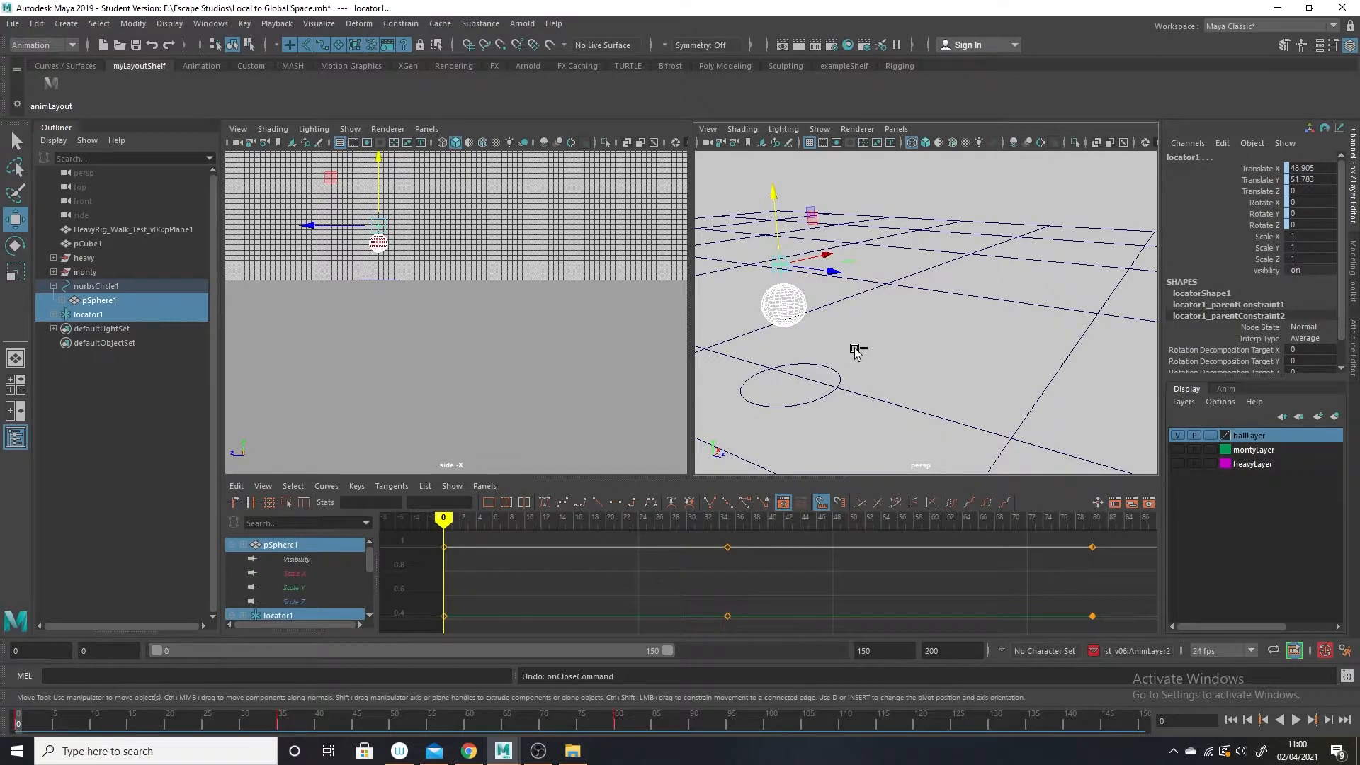
key(ctrl+z)
key(ctrl+z)
key(ctrl+z)
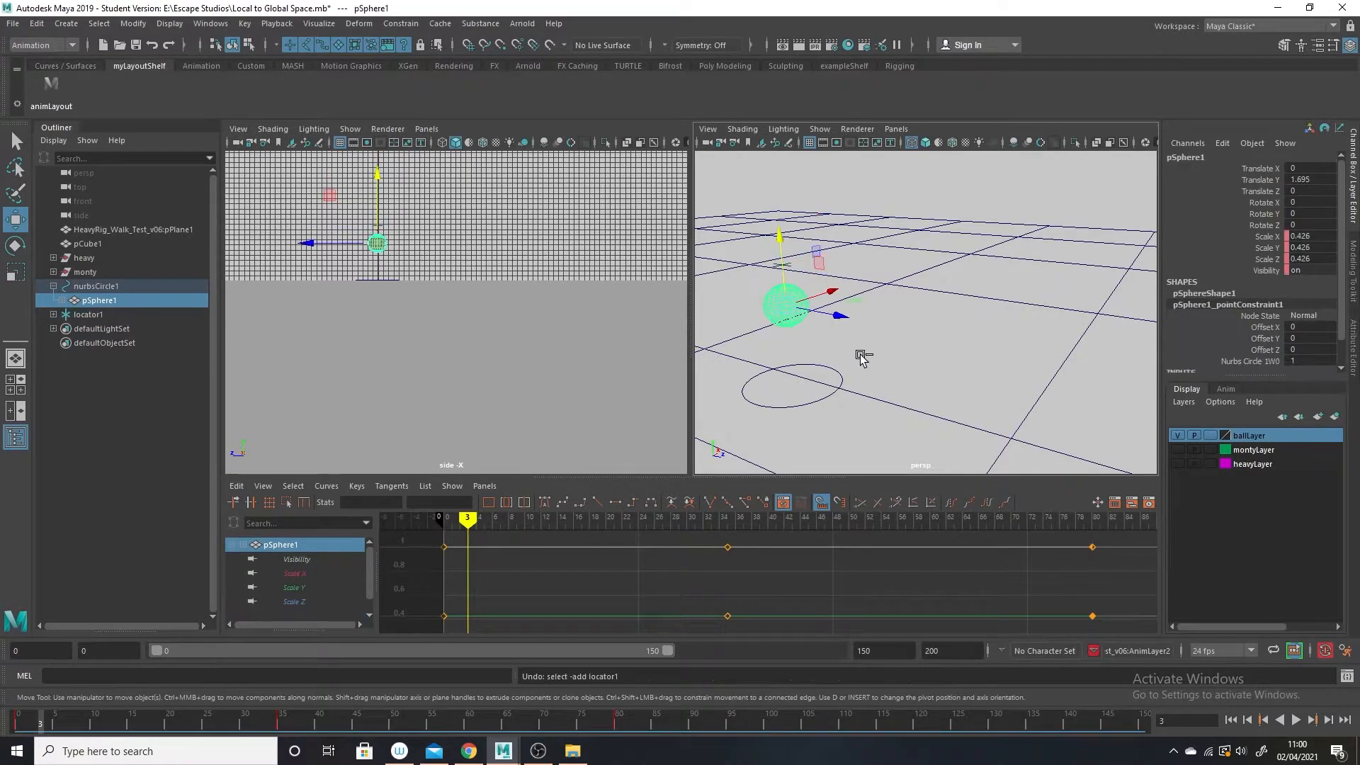
key(ctrl+z)
Try raising pSphere1 at frame 35 to a Translate Y of about 4.25 without keying it.
drag(79, 713, 17, 702)
click(101, 317)
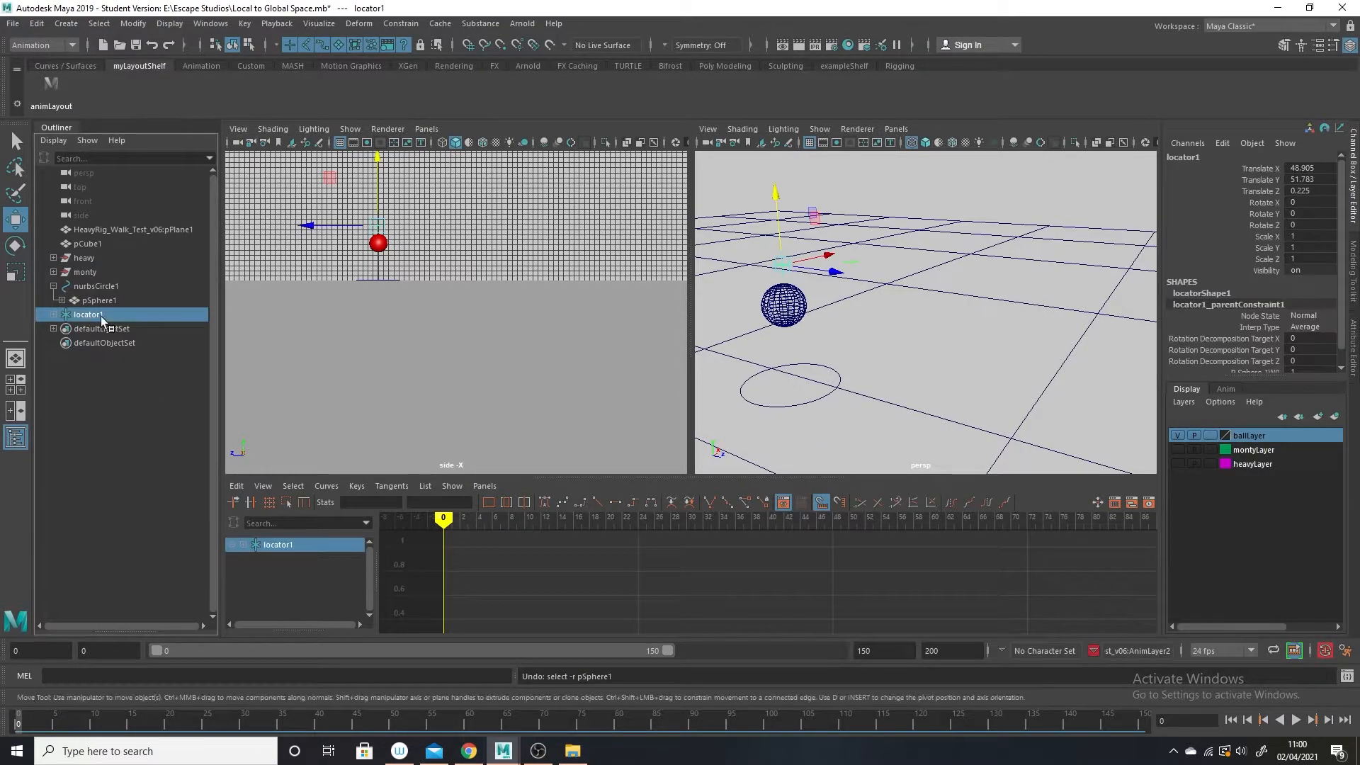
click(781, 320)
scroll(827, 617, down, 5)
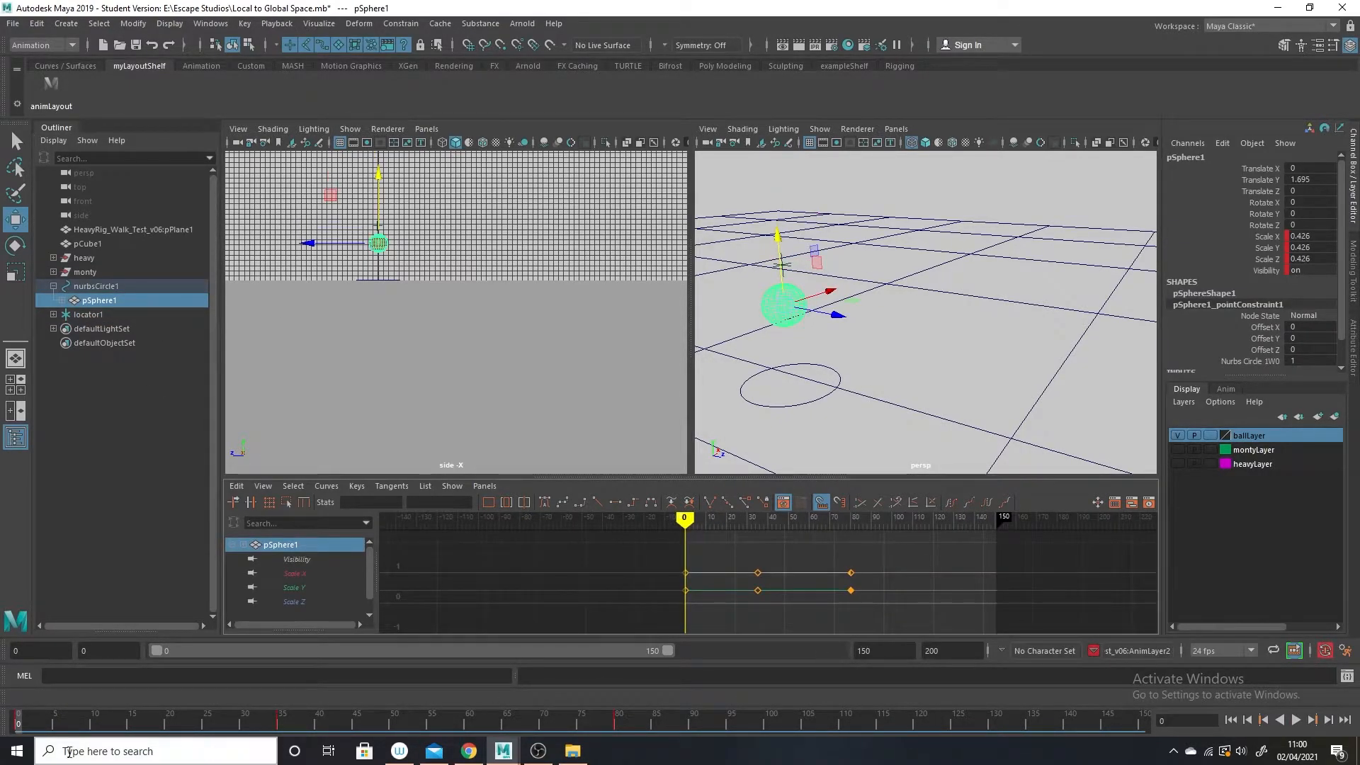
click(282, 722)
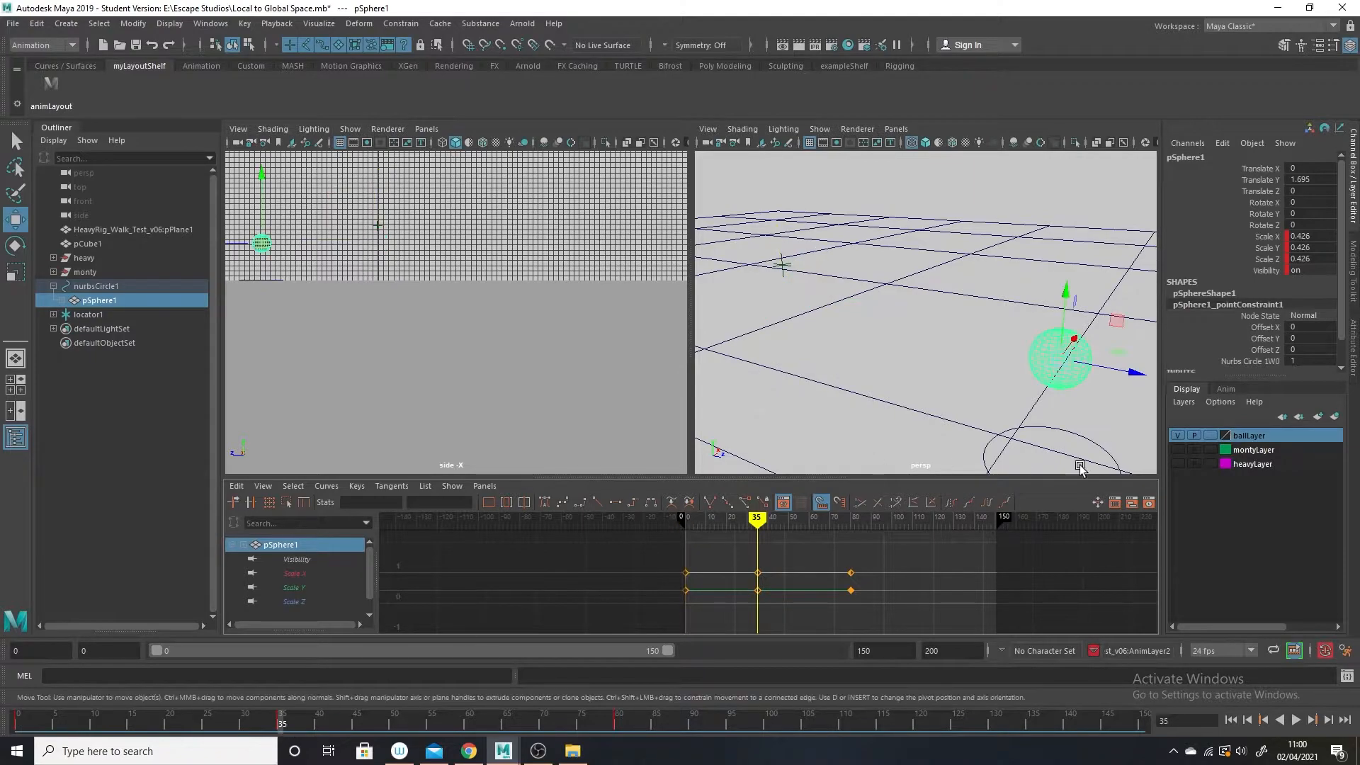
drag(1069, 297, 1069, 106)
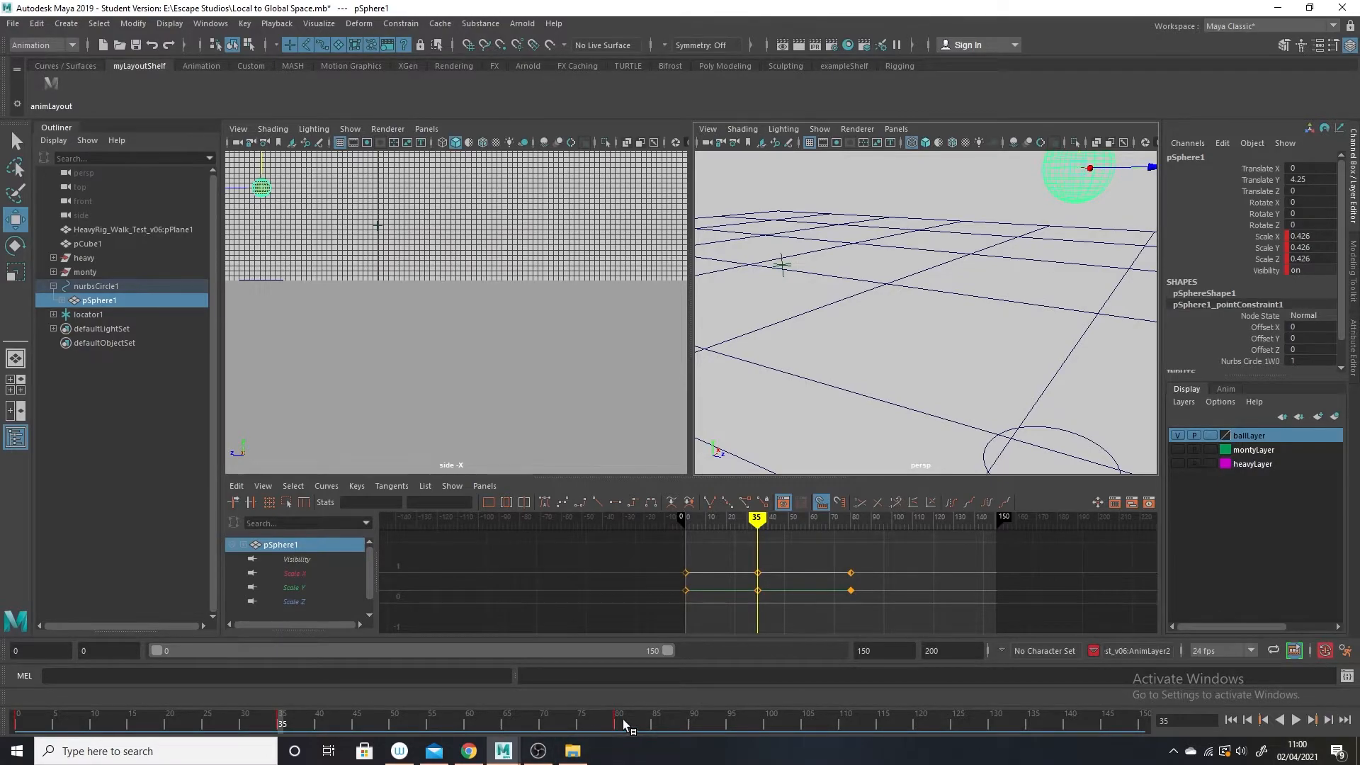
Check the ball's height along the timeline at frame 80 and towards frame 0, ending on frame 35.
click(618, 721)
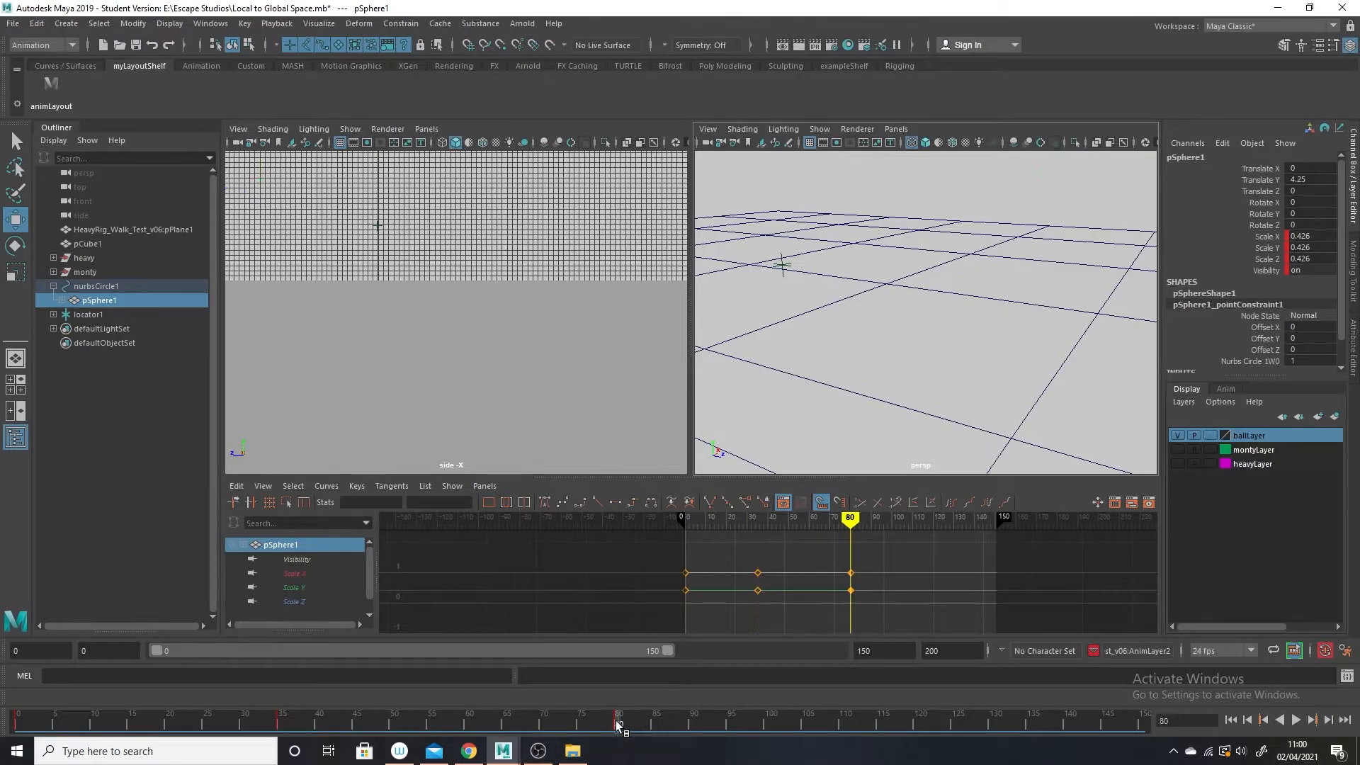
scroll(795, 285, down, 6)
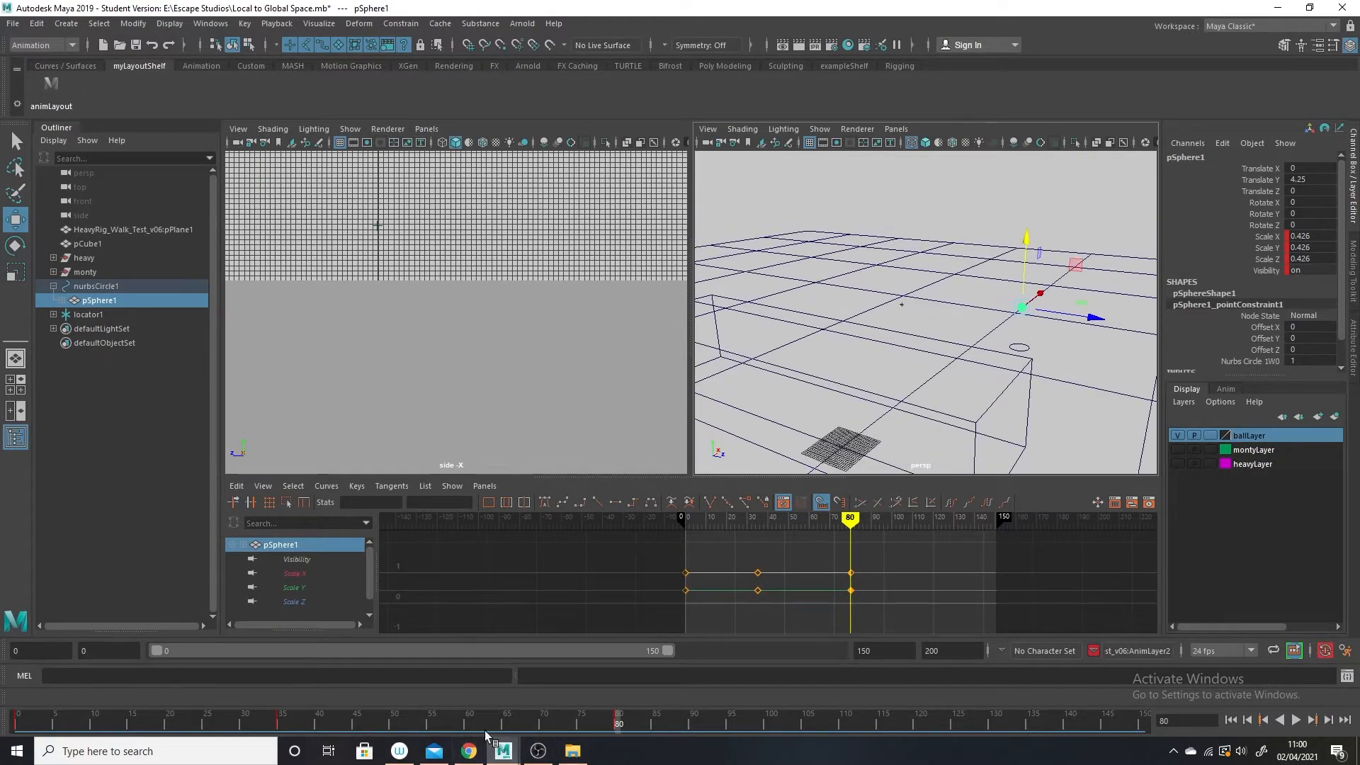
drag(628, 724, 40, 688)
click(282, 721)
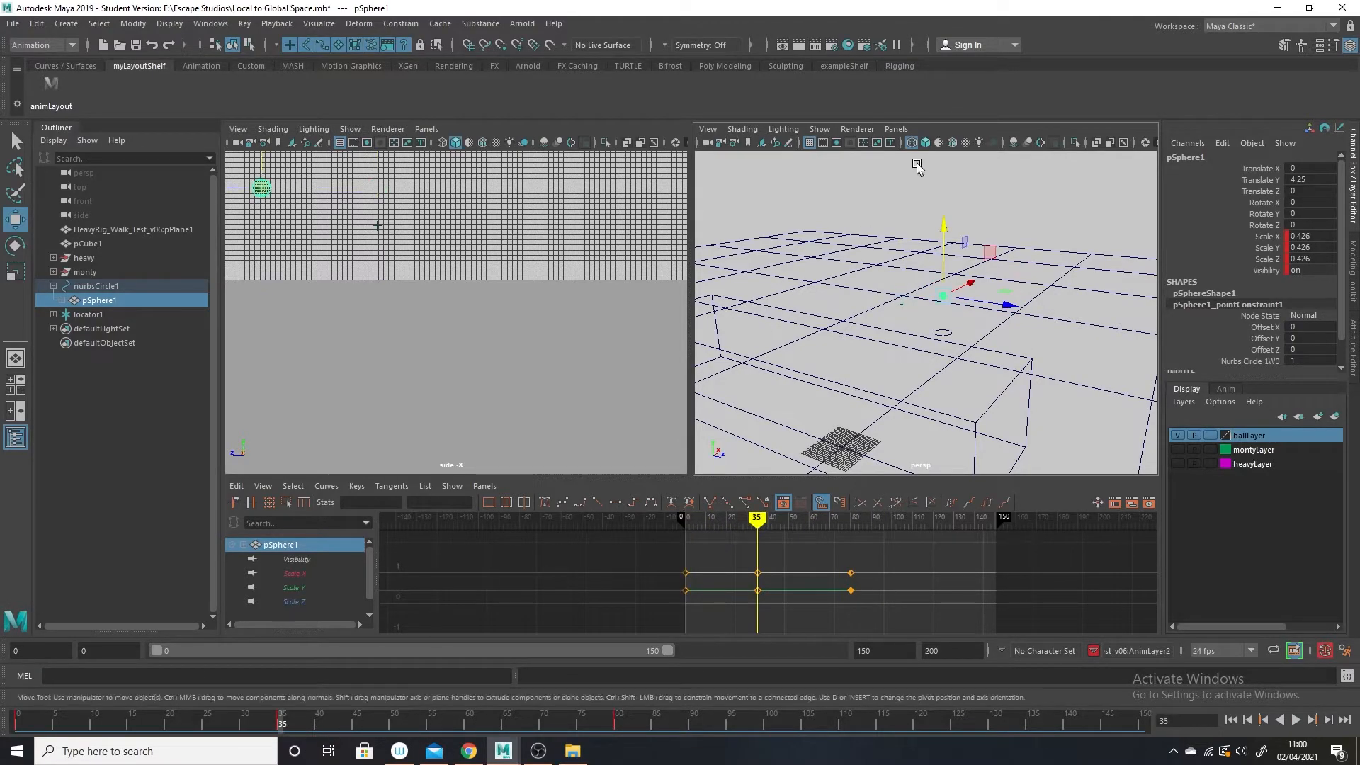
Key pSphere1 with Translate Y at about 8.79 on frame 35 and about 3.73 on frame 0.
click(104, 301)
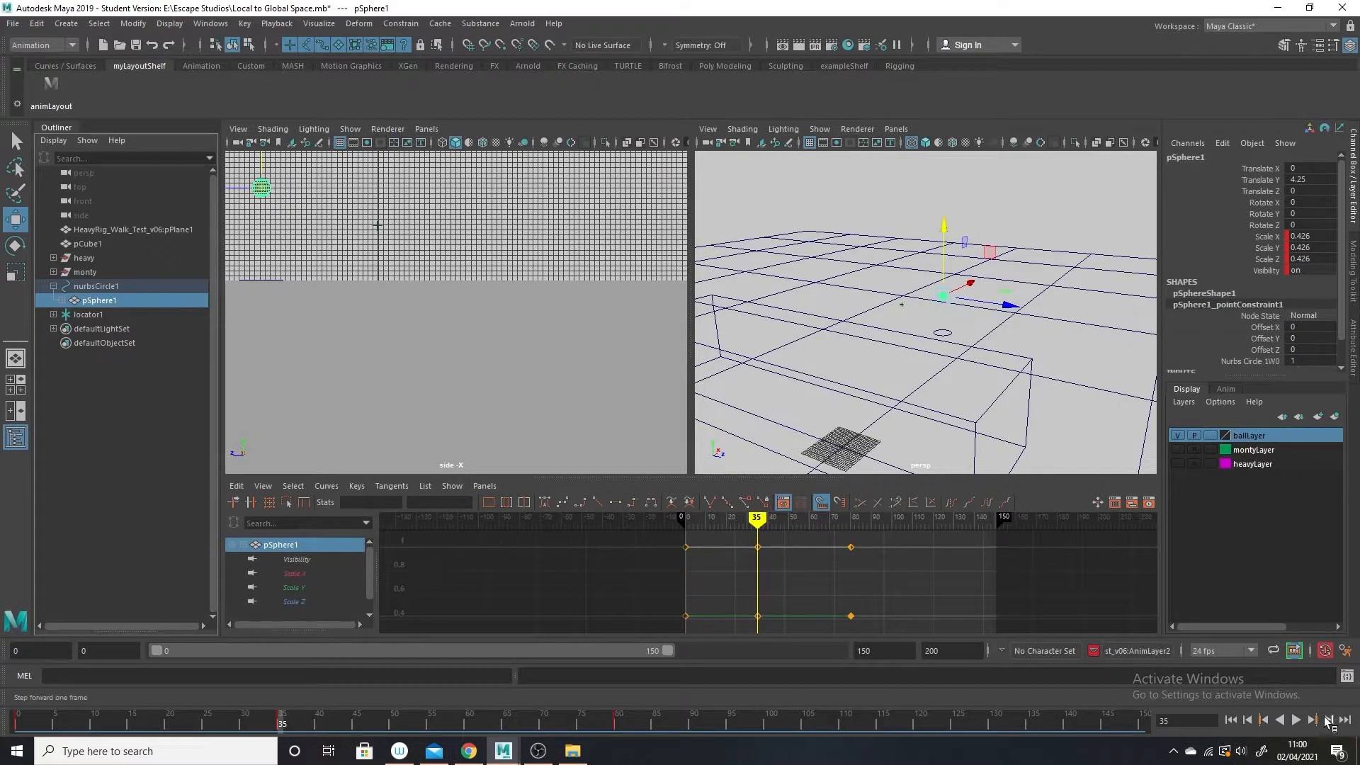
drag(958, 234, 947, 178)
key(s)
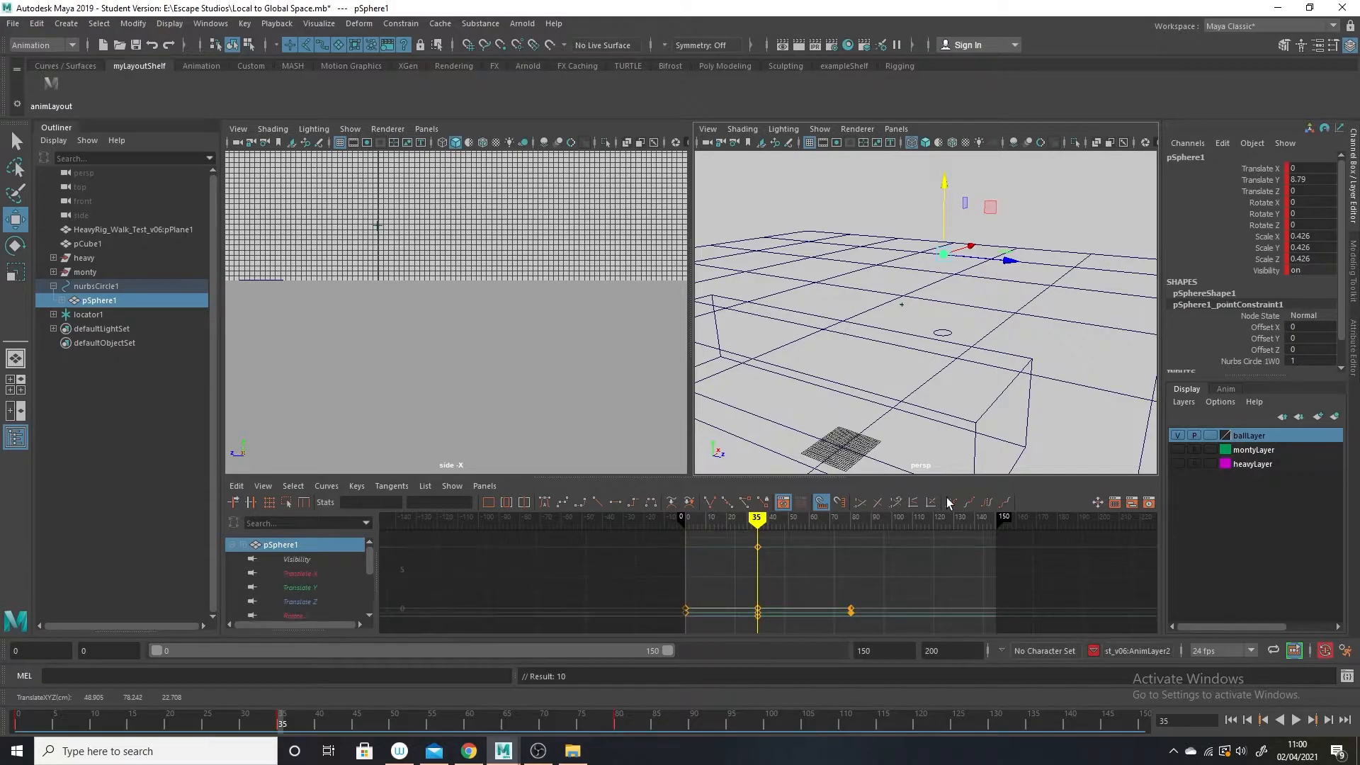
drag(276, 731, 18, 724)
drag(900, 180, 894, 226)
key(s)
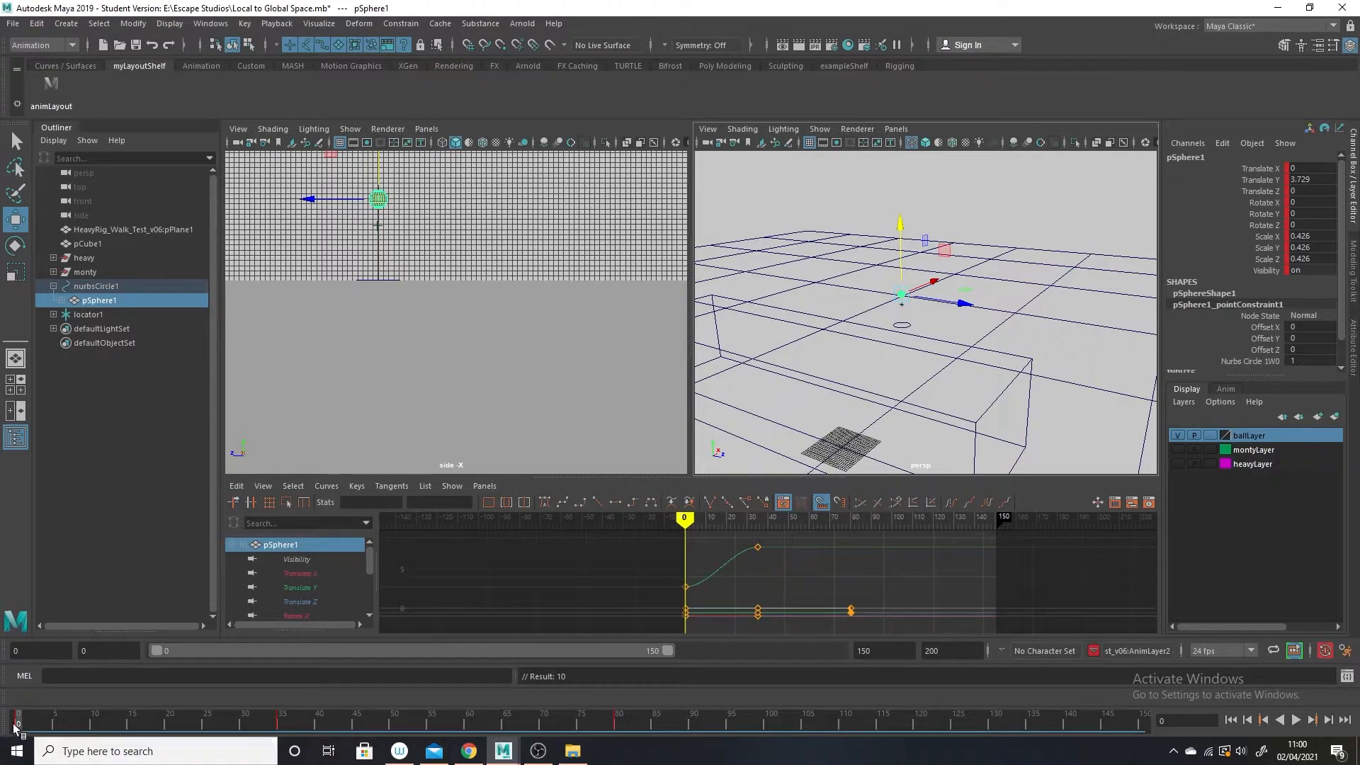
Copy pSphere1's frame 0 key to frame 80 and play back the up-and-down motion.
right_click(21, 726)
click(81, 499)
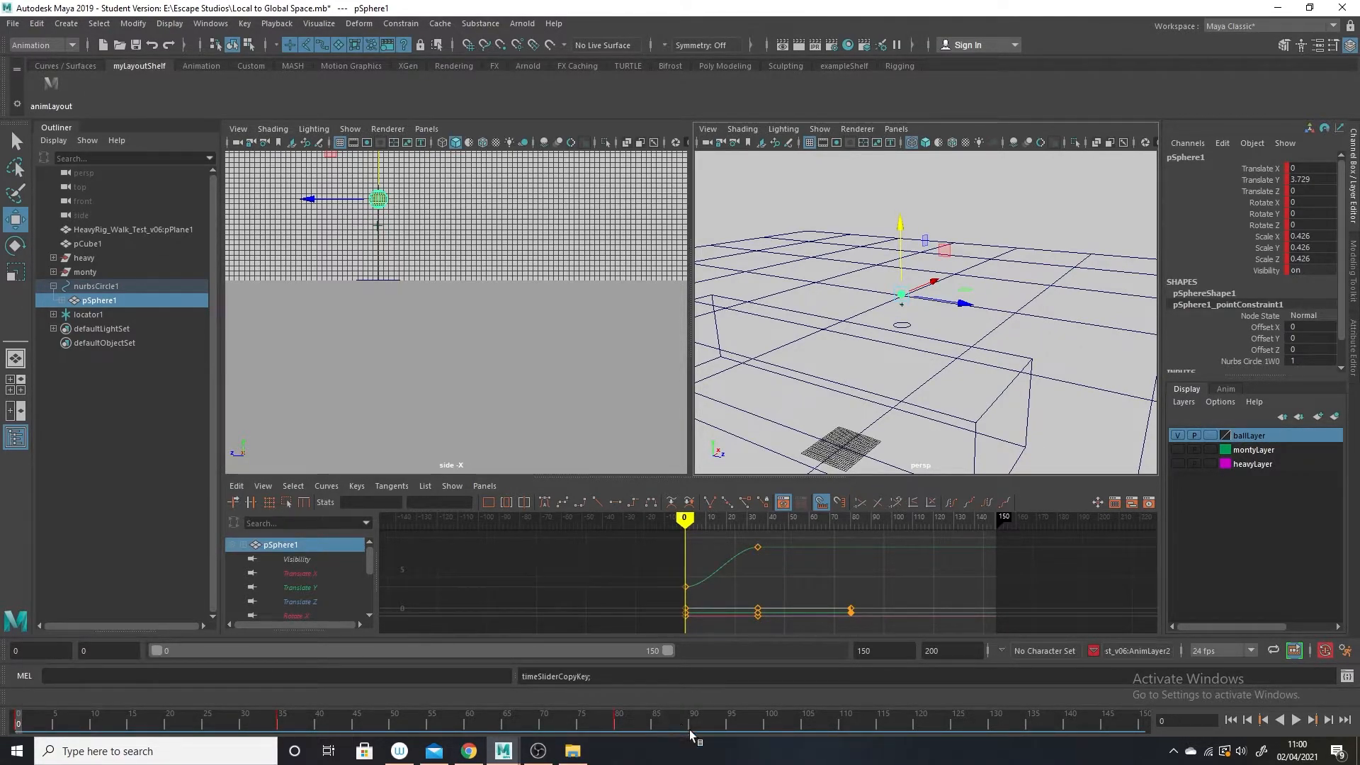
click(618, 721)
right_click(617, 721)
mouse_move(694, 513)
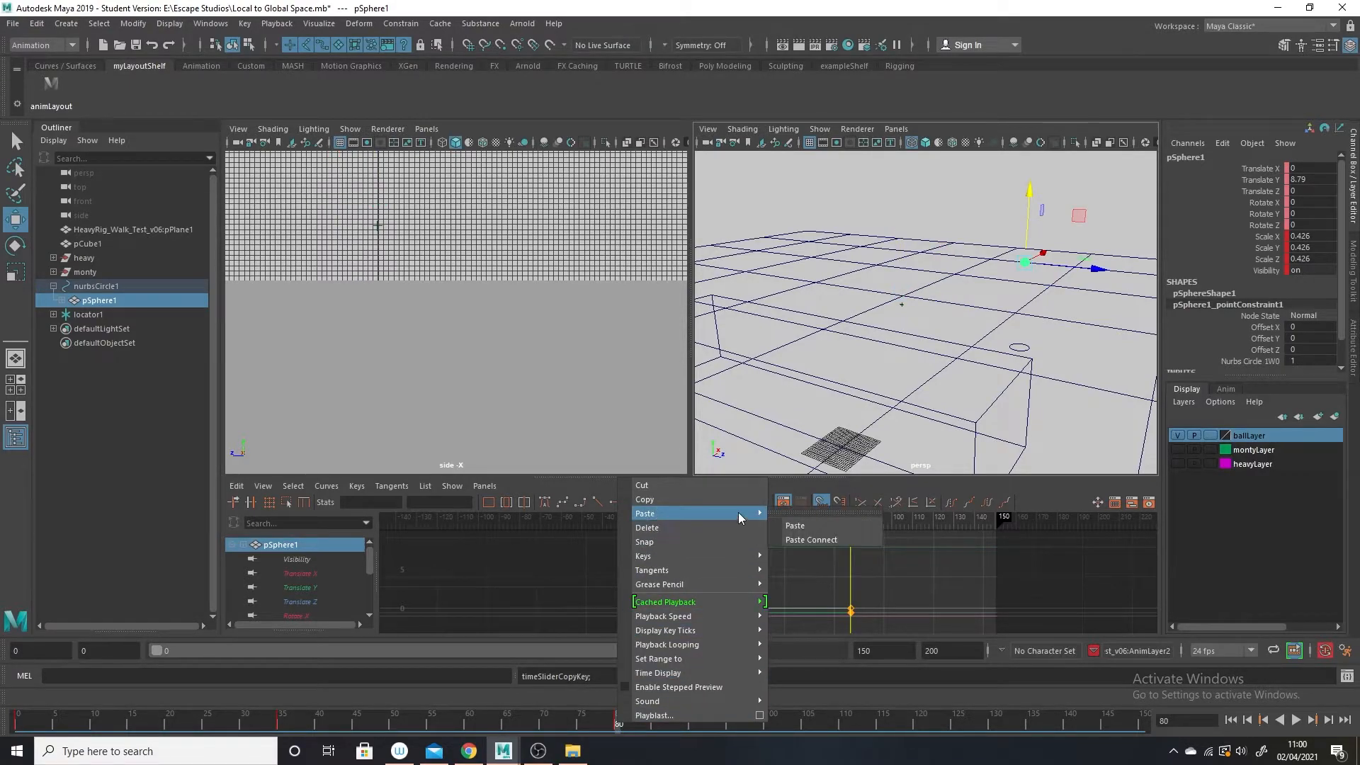
click(797, 526)
key(alt+v)
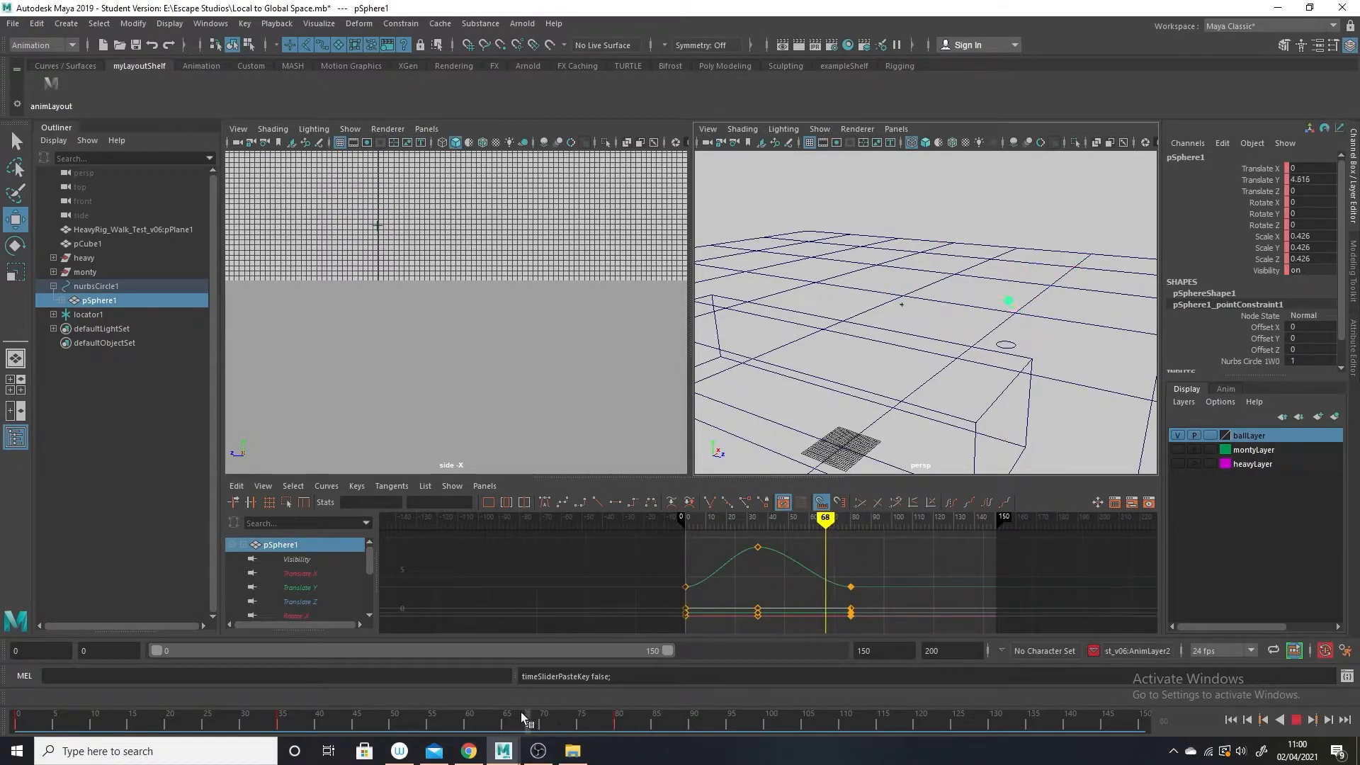
key(alt+v)
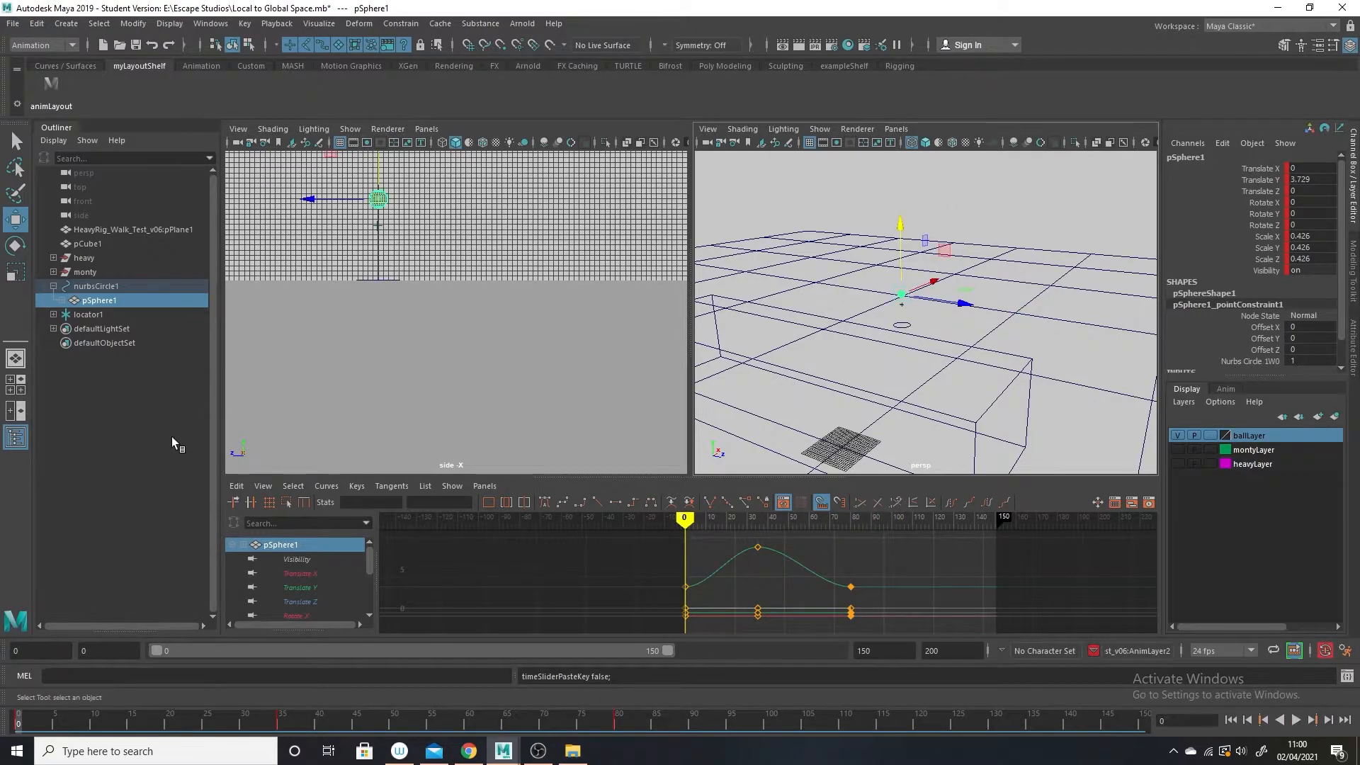
Parent-constrain locator1 to pSphere1 with Maintain offset off, and get the constraint options out of the way.
alt+right_drag(898, 370, 965, 376)
alt+middle_drag(964, 376, 971, 368)
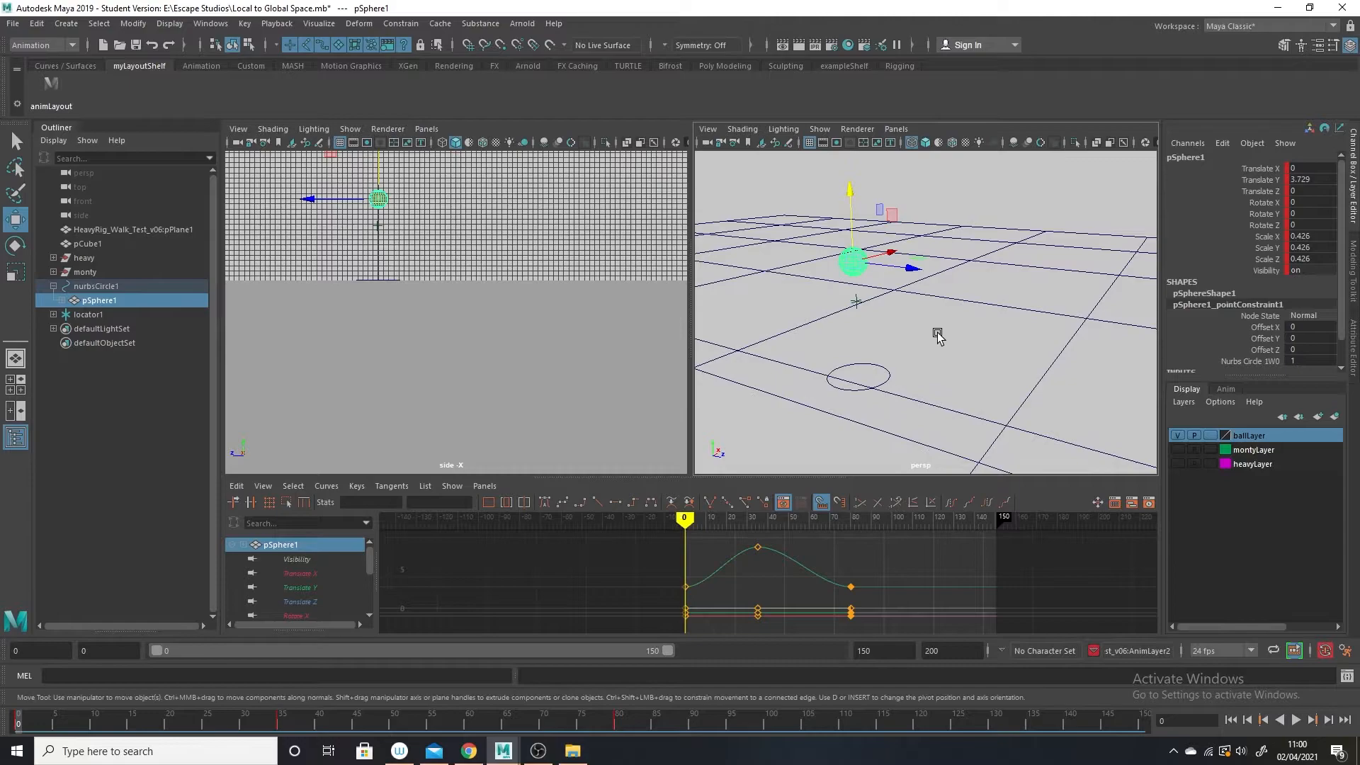
click(16, 140)
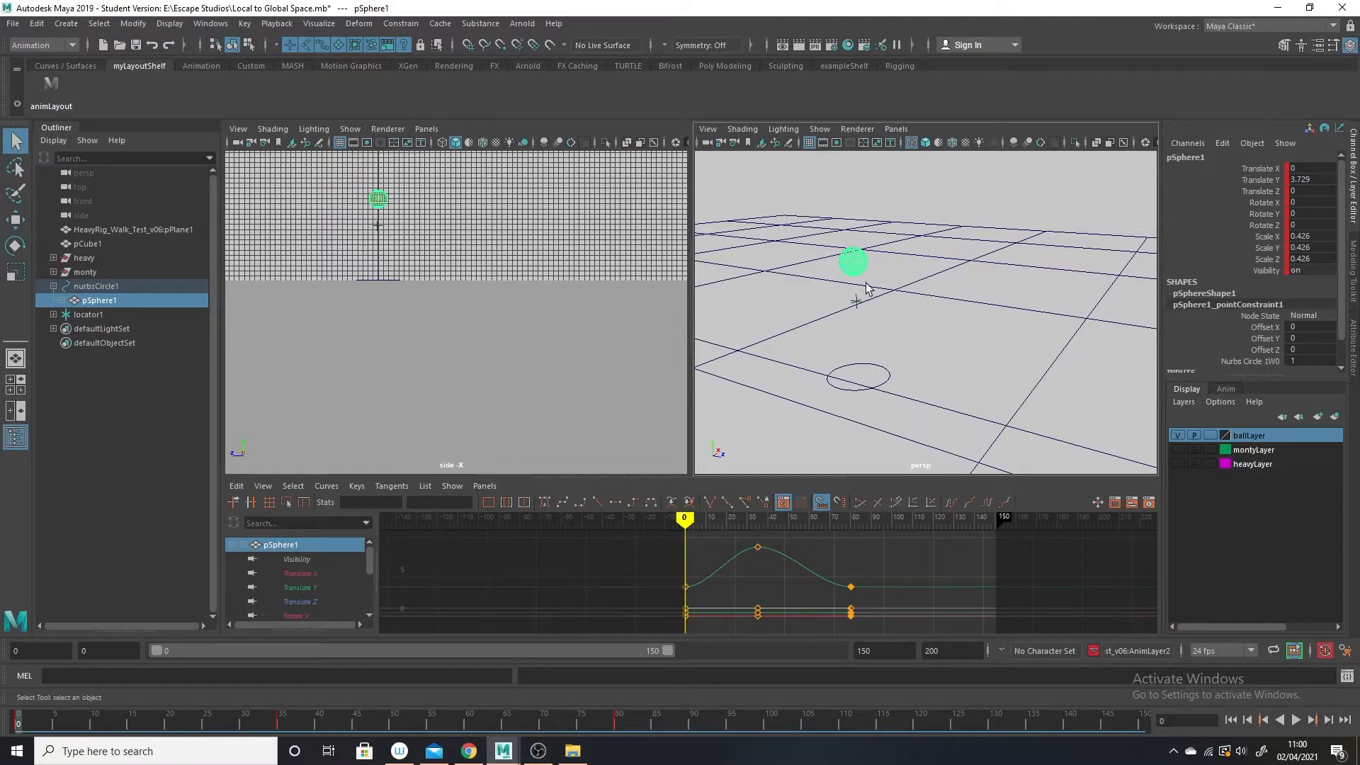
shift+click(857, 306)
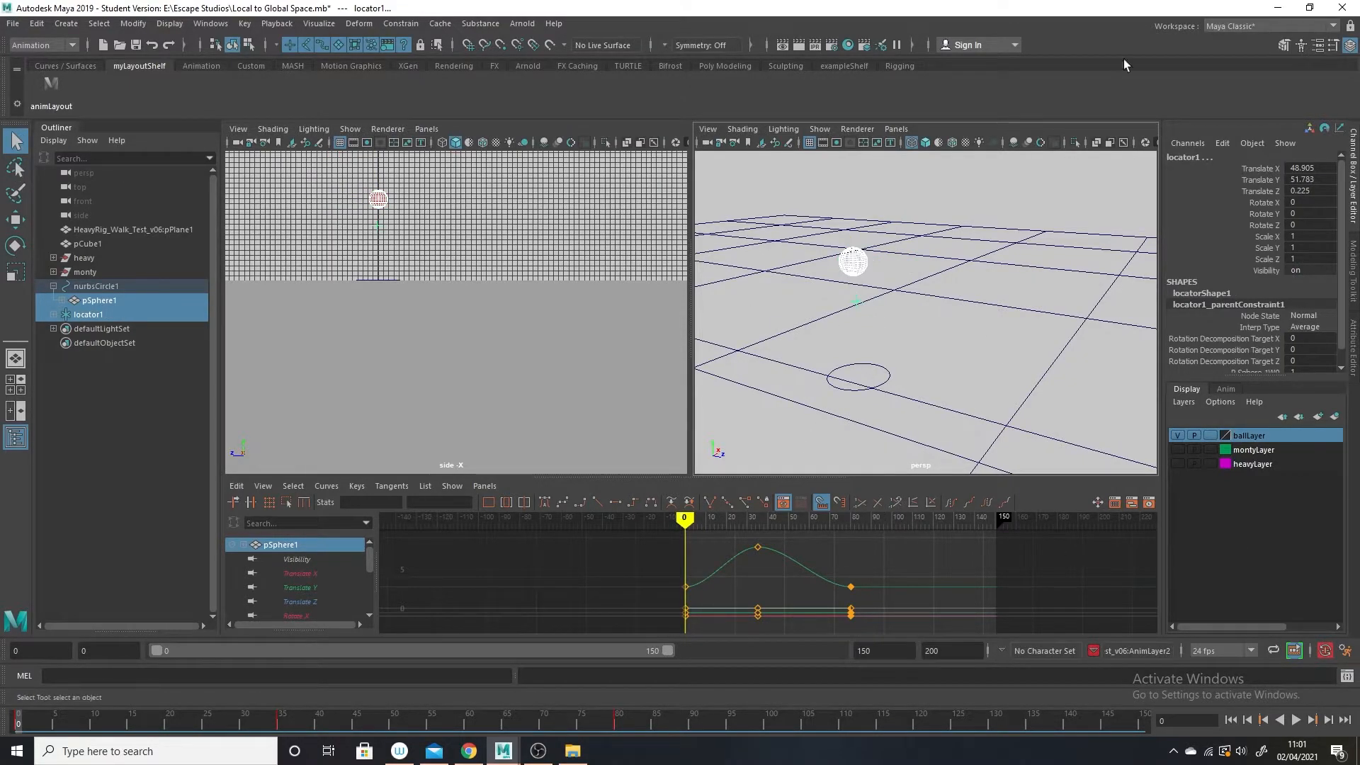
click(401, 24)
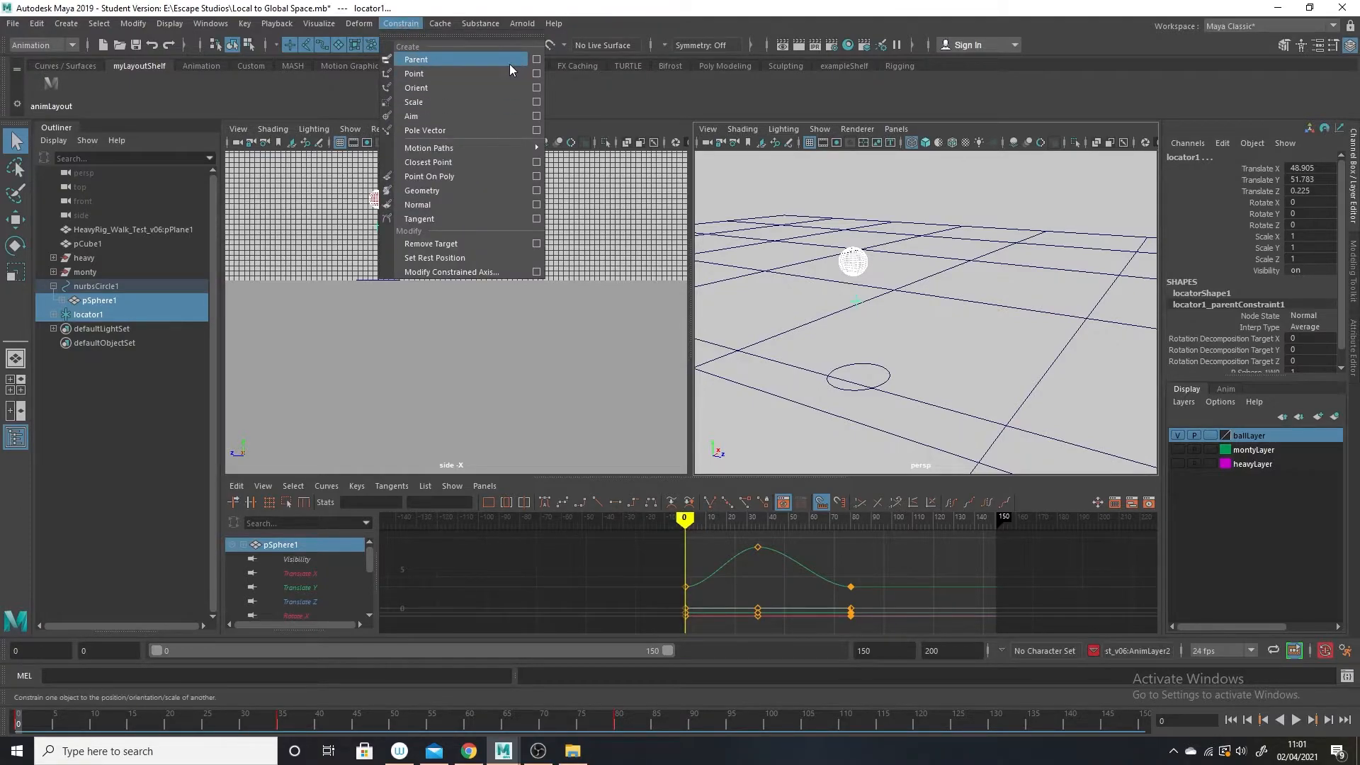
click(537, 60)
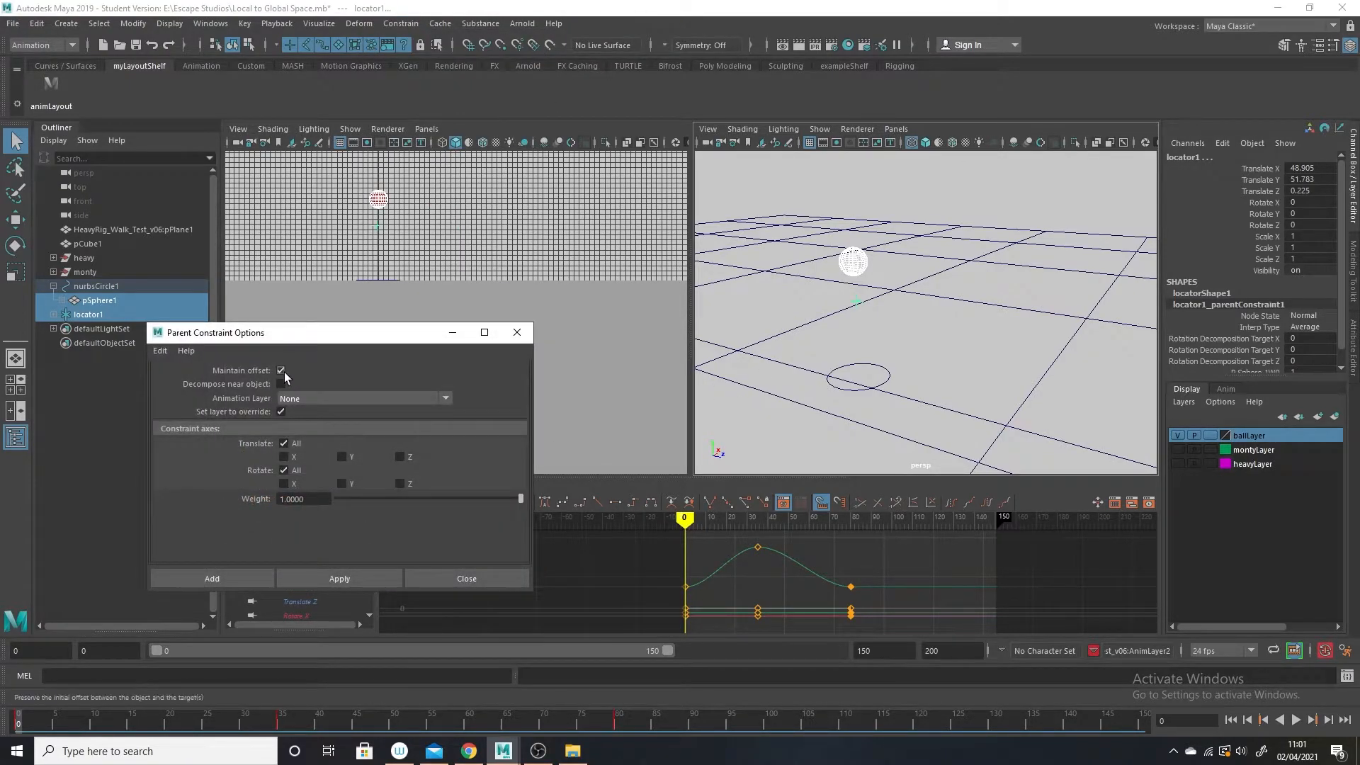
click(282, 369)
click(319, 576)
click(454, 333)
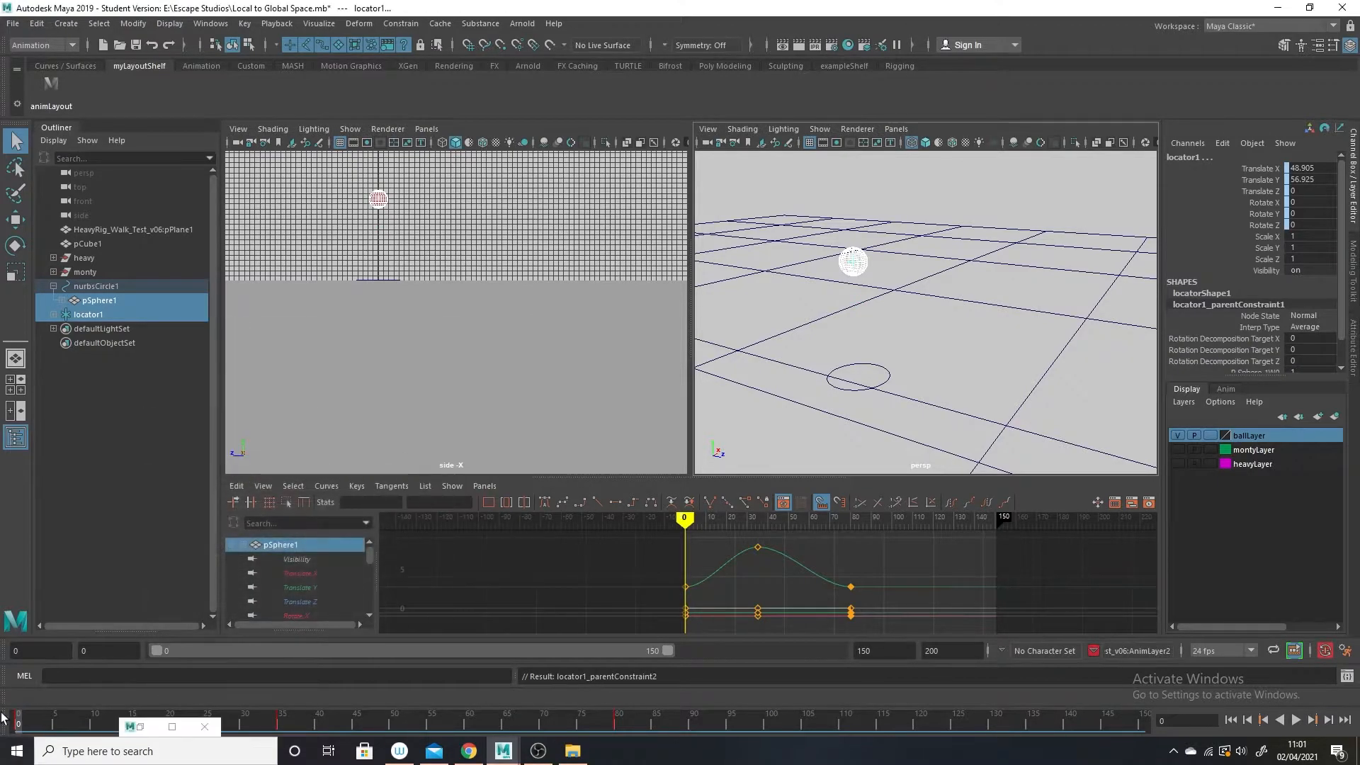
Play and scrub the animation to check how locator1 follows the ball, ending on frame 80.
mouse_move(25, 722)
mouse_down()
mouse_move(289, 721)
mouse_move(19, 721)
mouse_up()
alt+drag(734, 330, 721, 443)
key(alt+v)
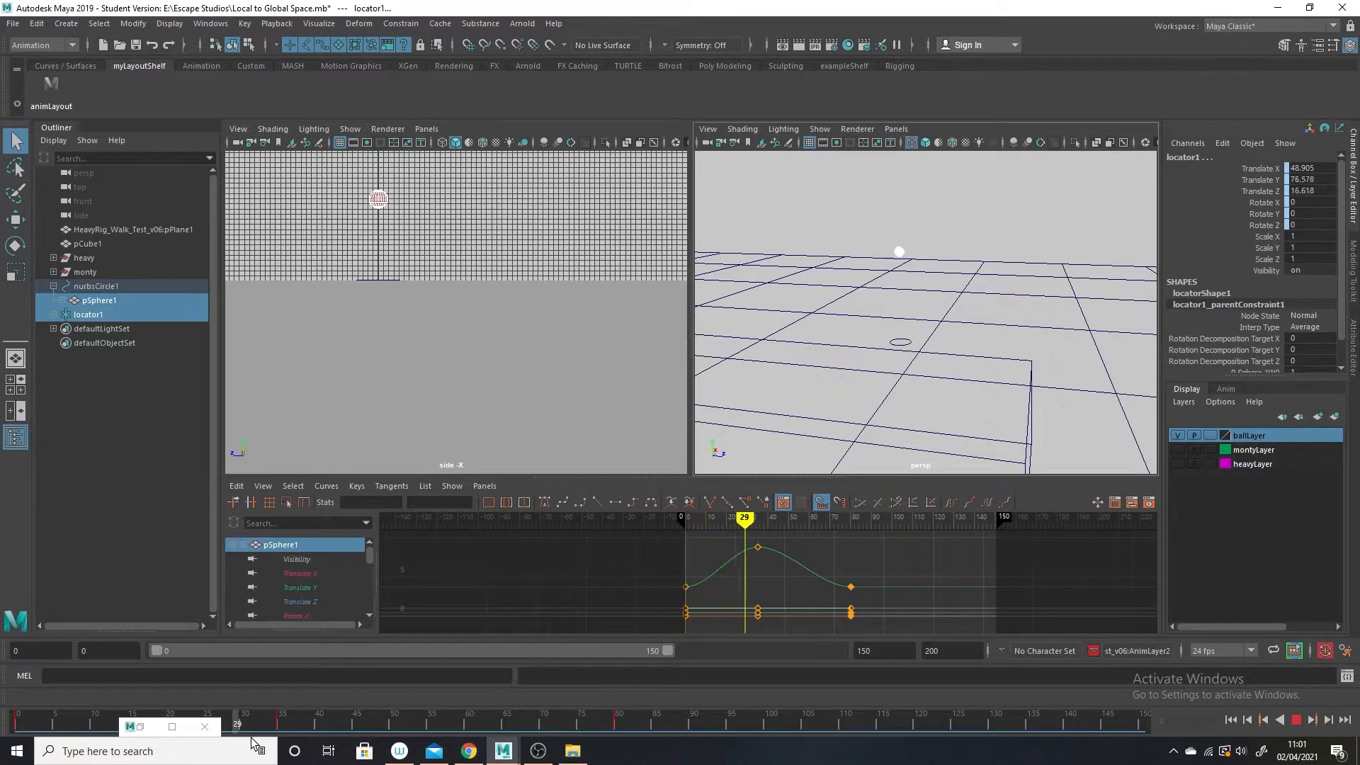
drag(512, 762, 63, 712)
alt+right_drag(821, 432, 989, 477)
alt+middle_drag(1000, 415, 1056, 401)
alt+drag(1046, 416, 944, 289)
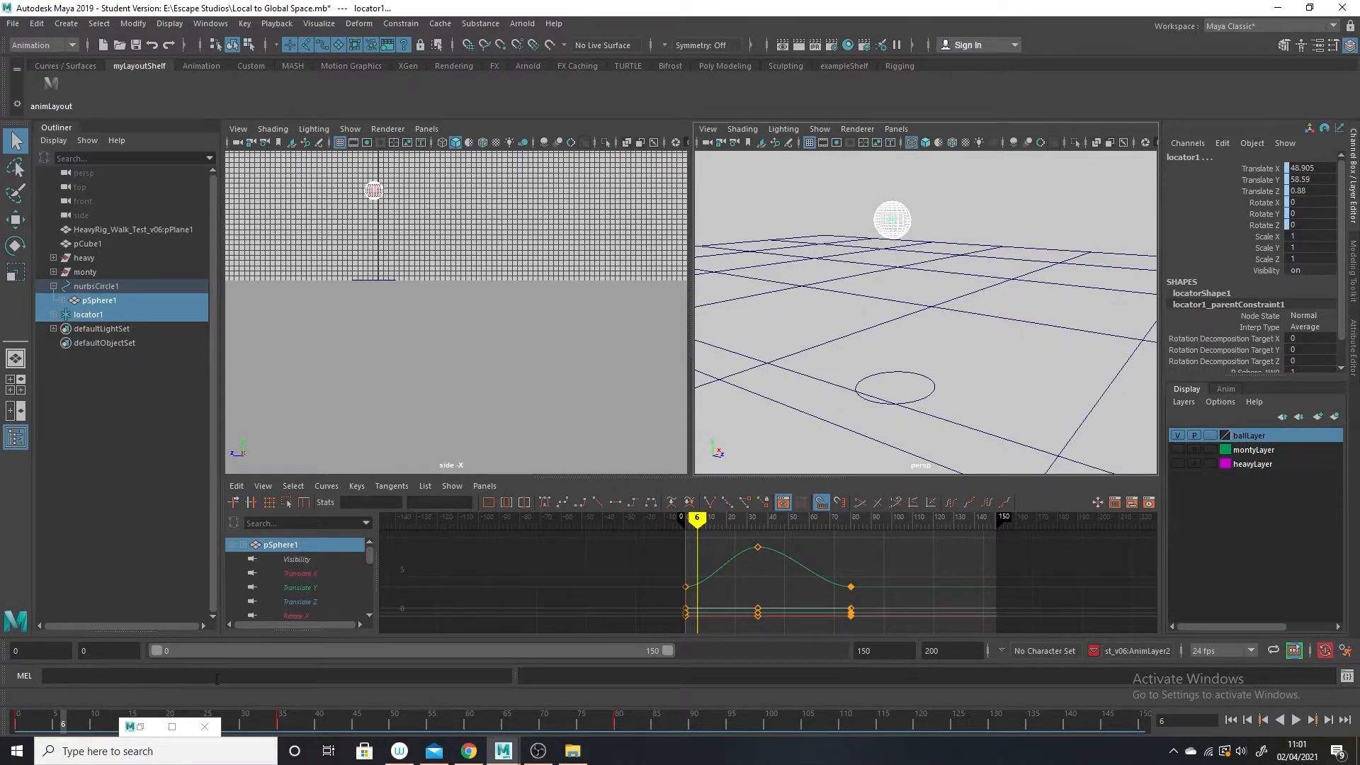
click(615, 724)
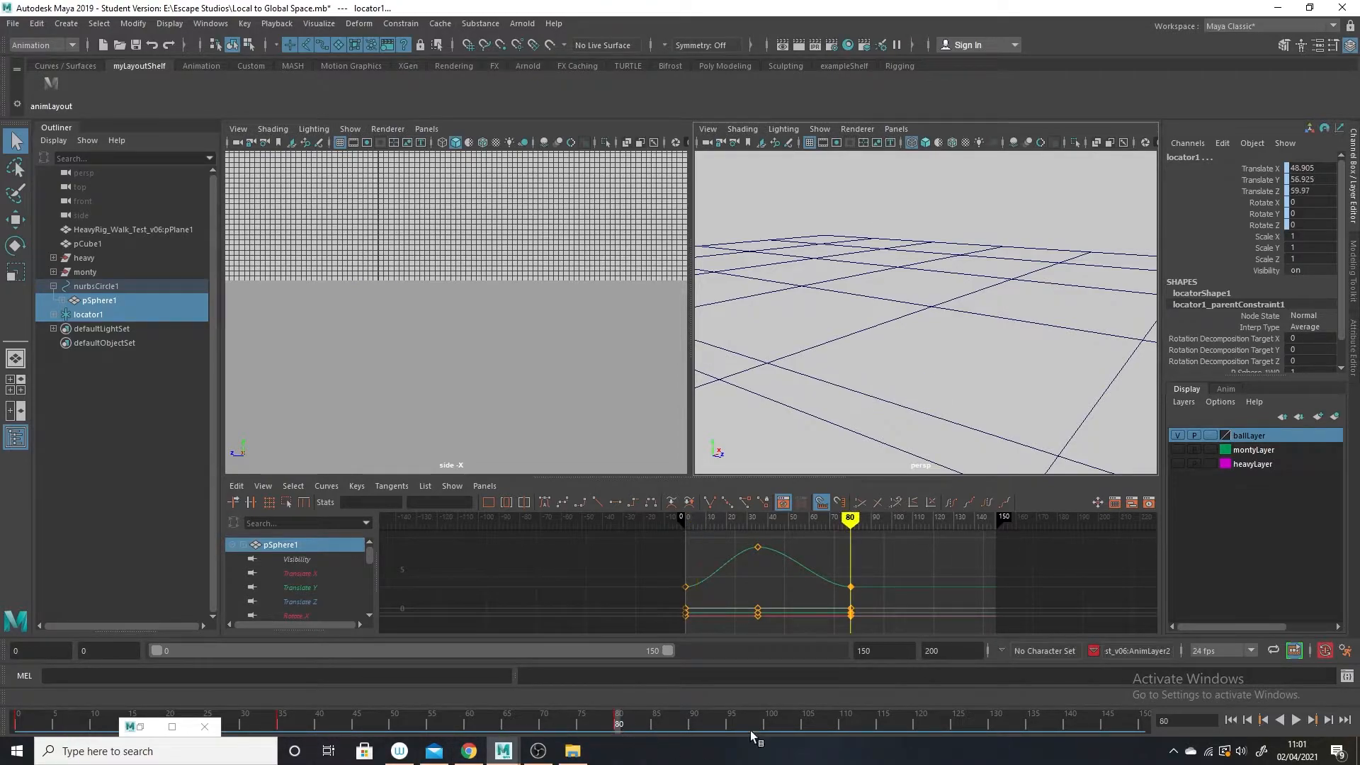
alt+right_drag(1018, 386, 943, 363)
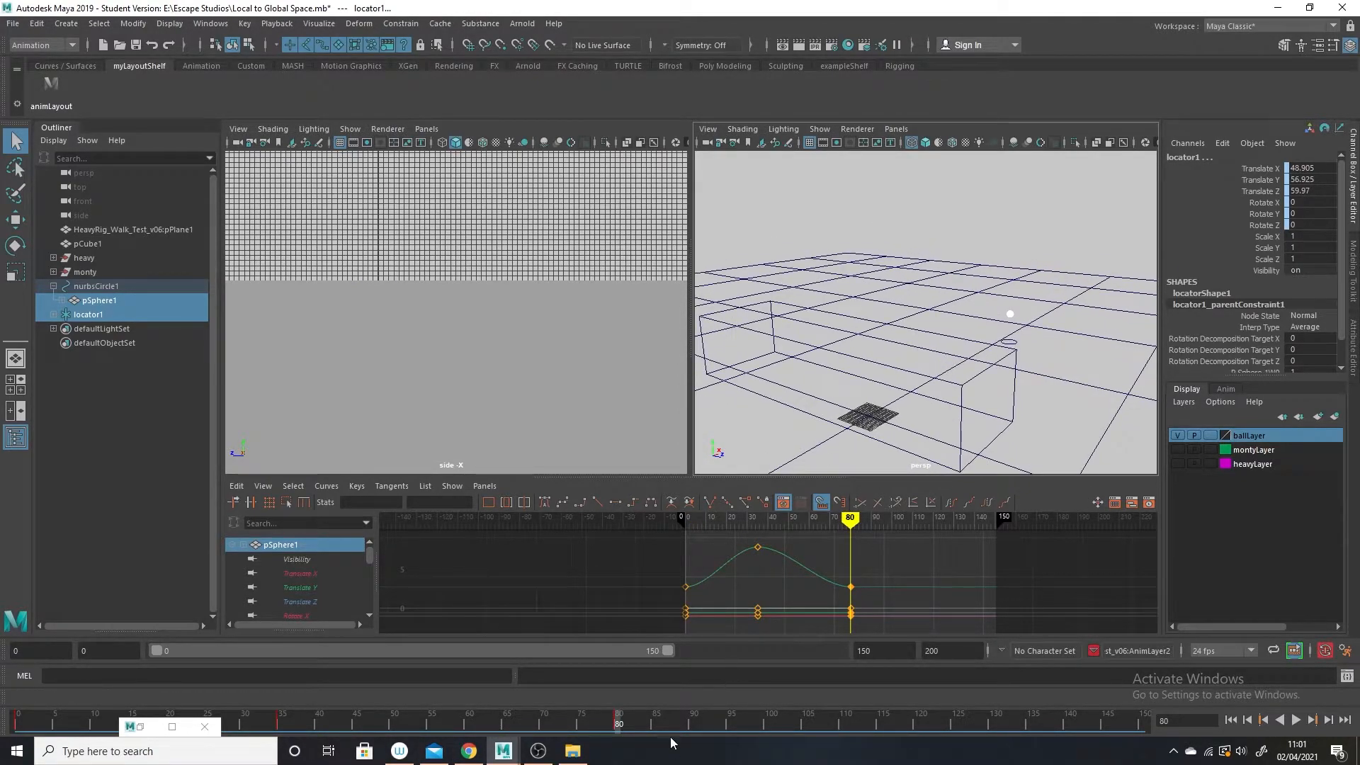
Bake the simulation on locator1 from frame 0 to 80, sampling by 2.
click(93, 316)
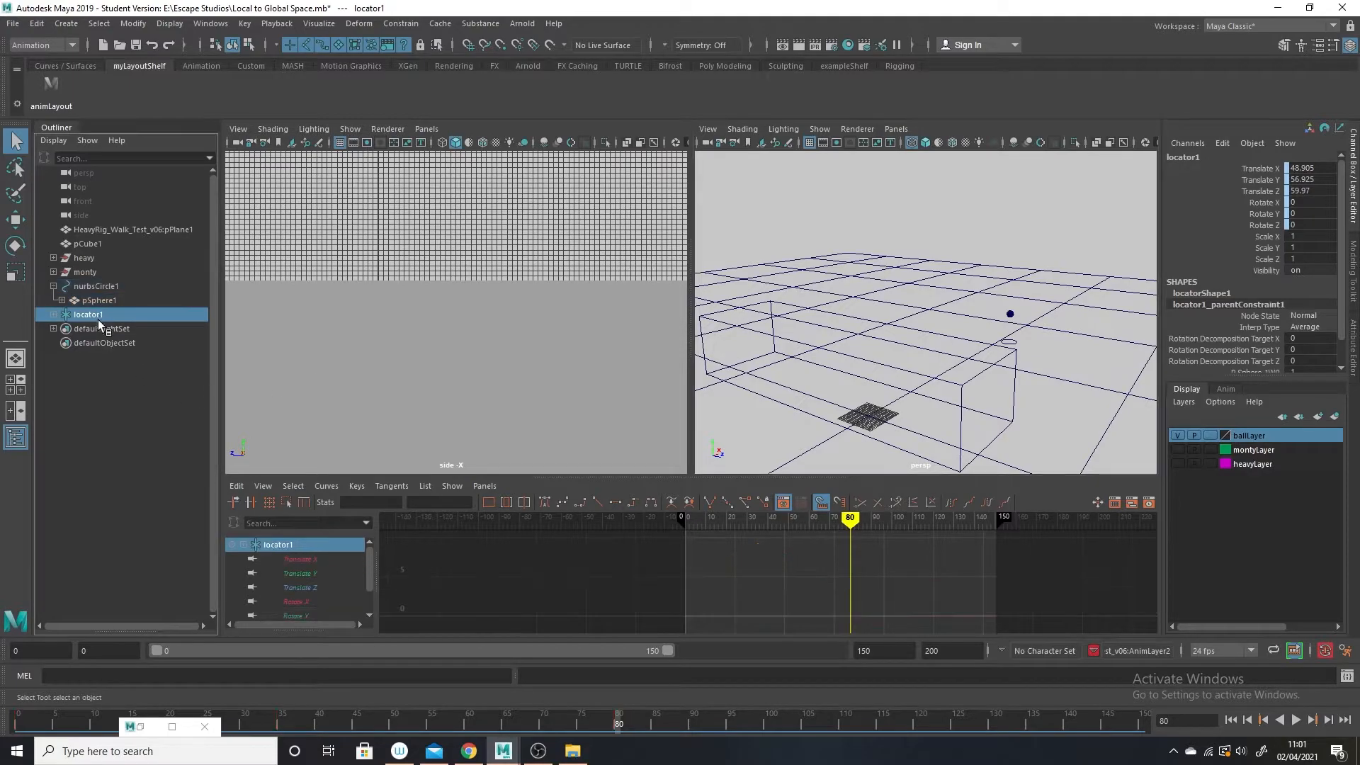
scroll(846, 408, up, 5)
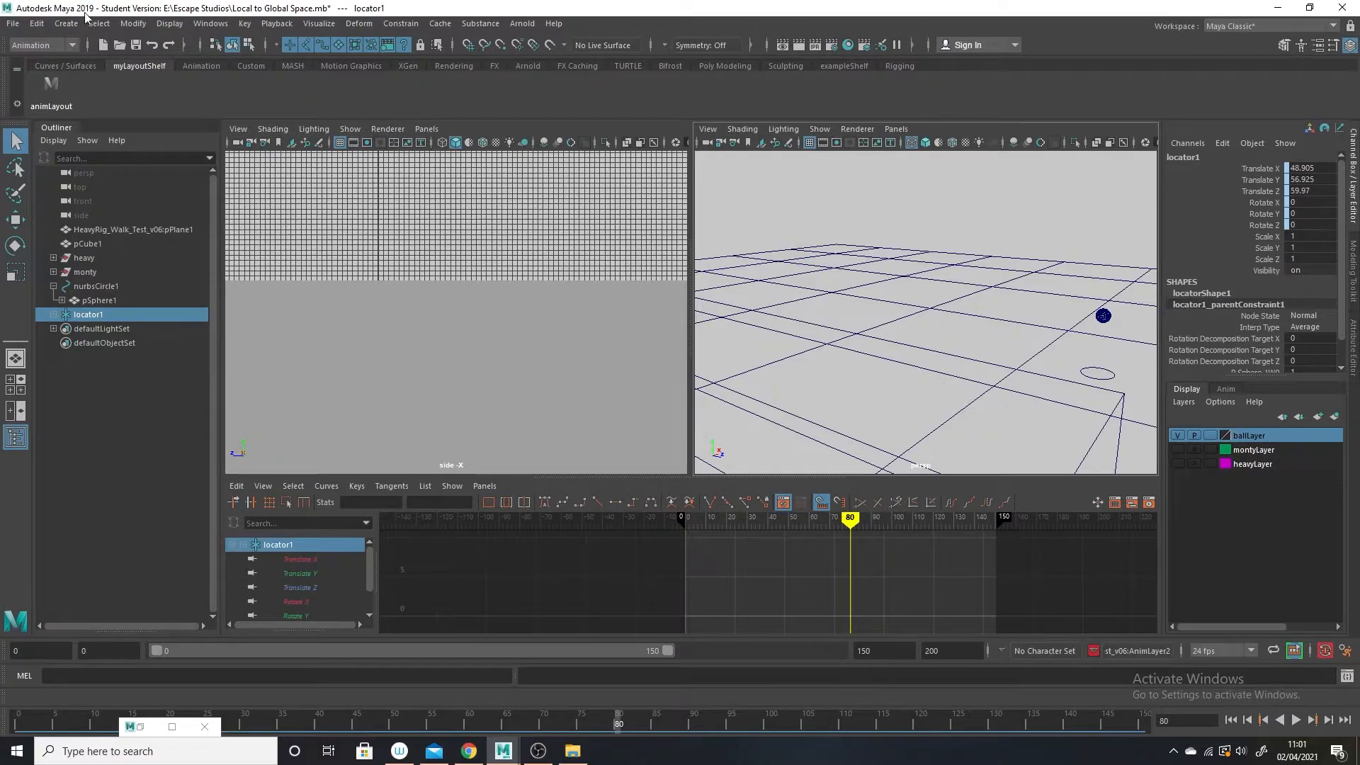
click(36, 25)
mouse_move(106, 151)
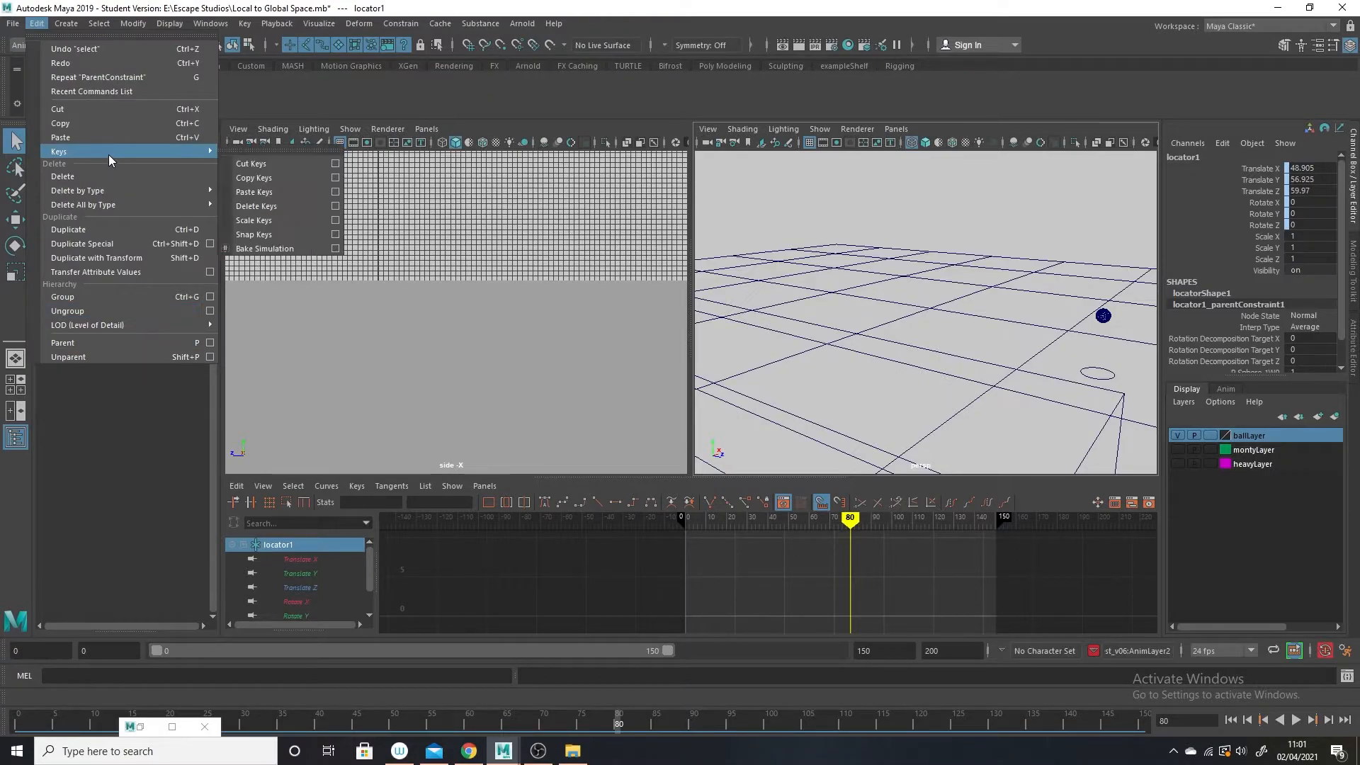
click(339, 256)
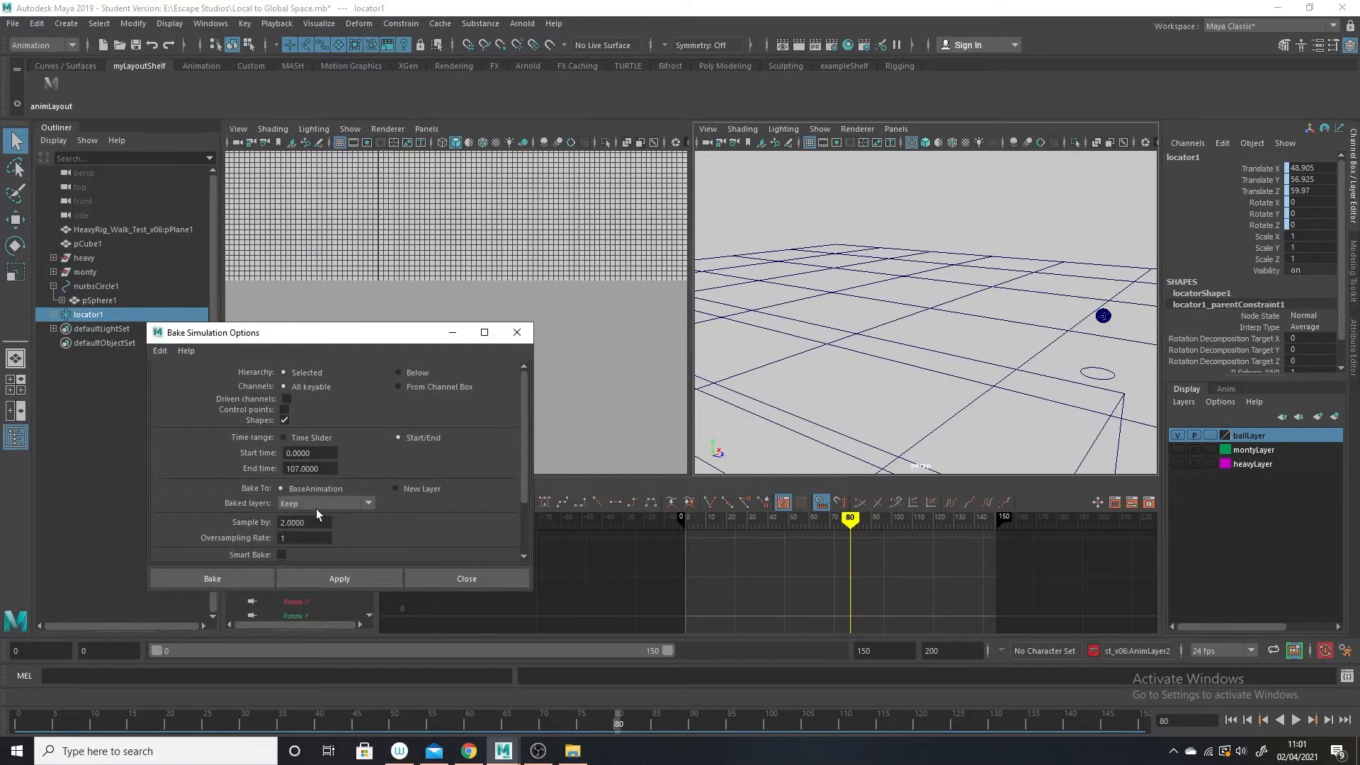
drag(296, 470, 273, 465)
click(240, 576)
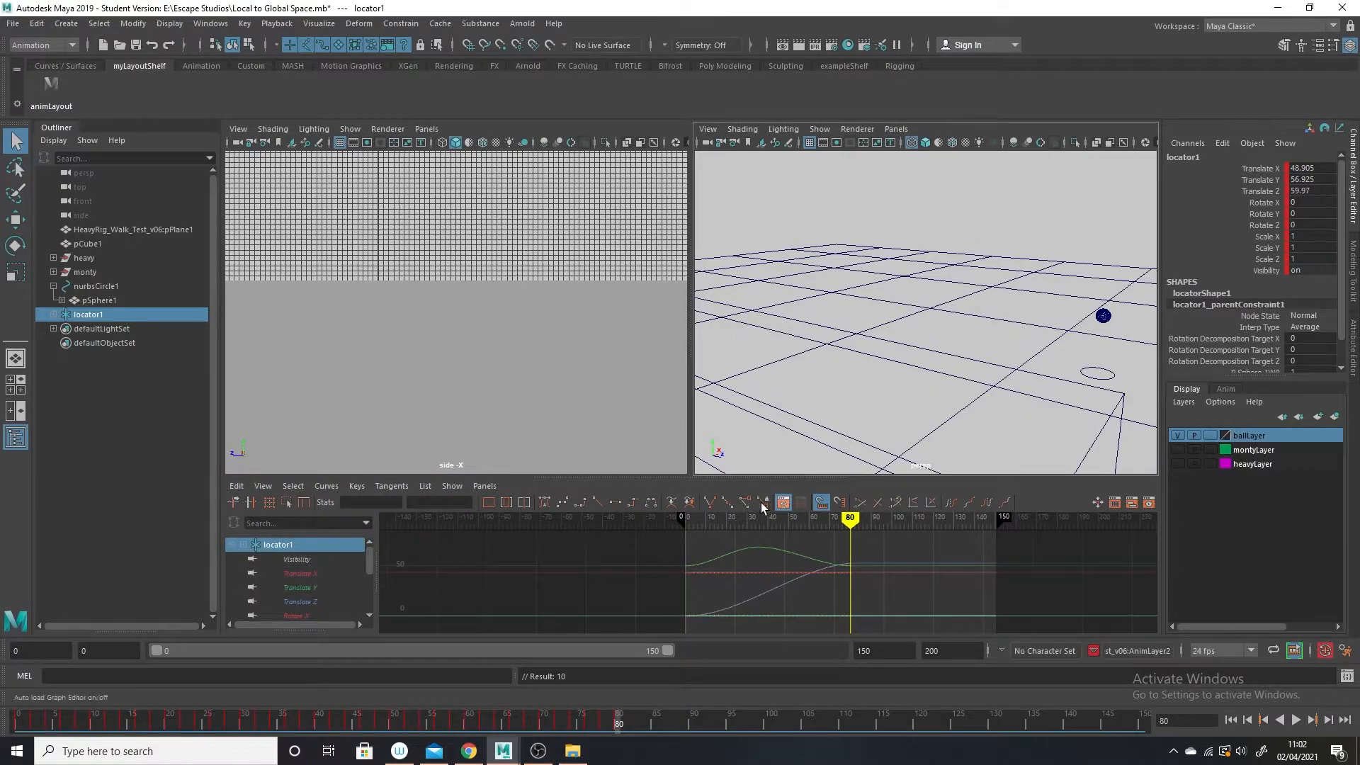
Enlarge the Graph Editor and delete both parent constraints under locator1.
drag(768, 473, 765, 375)
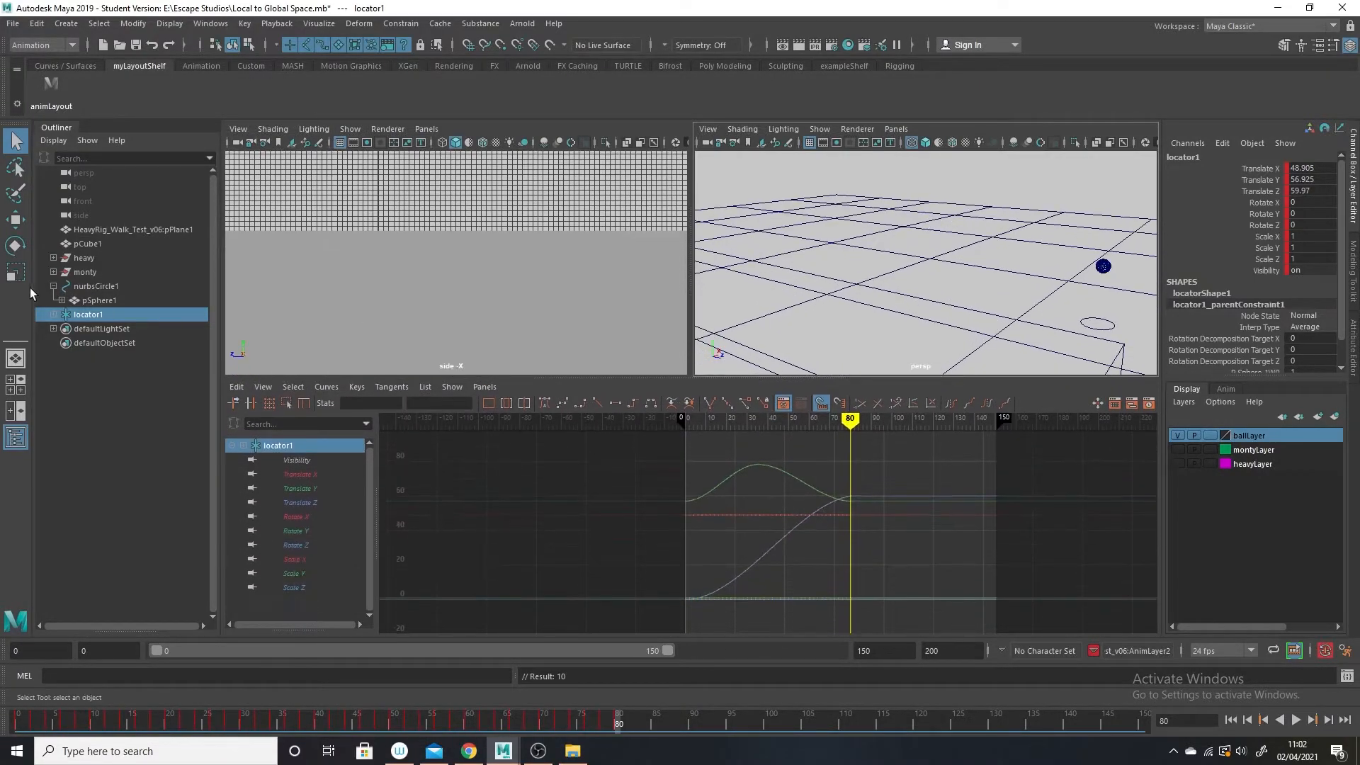
click(54, 315)
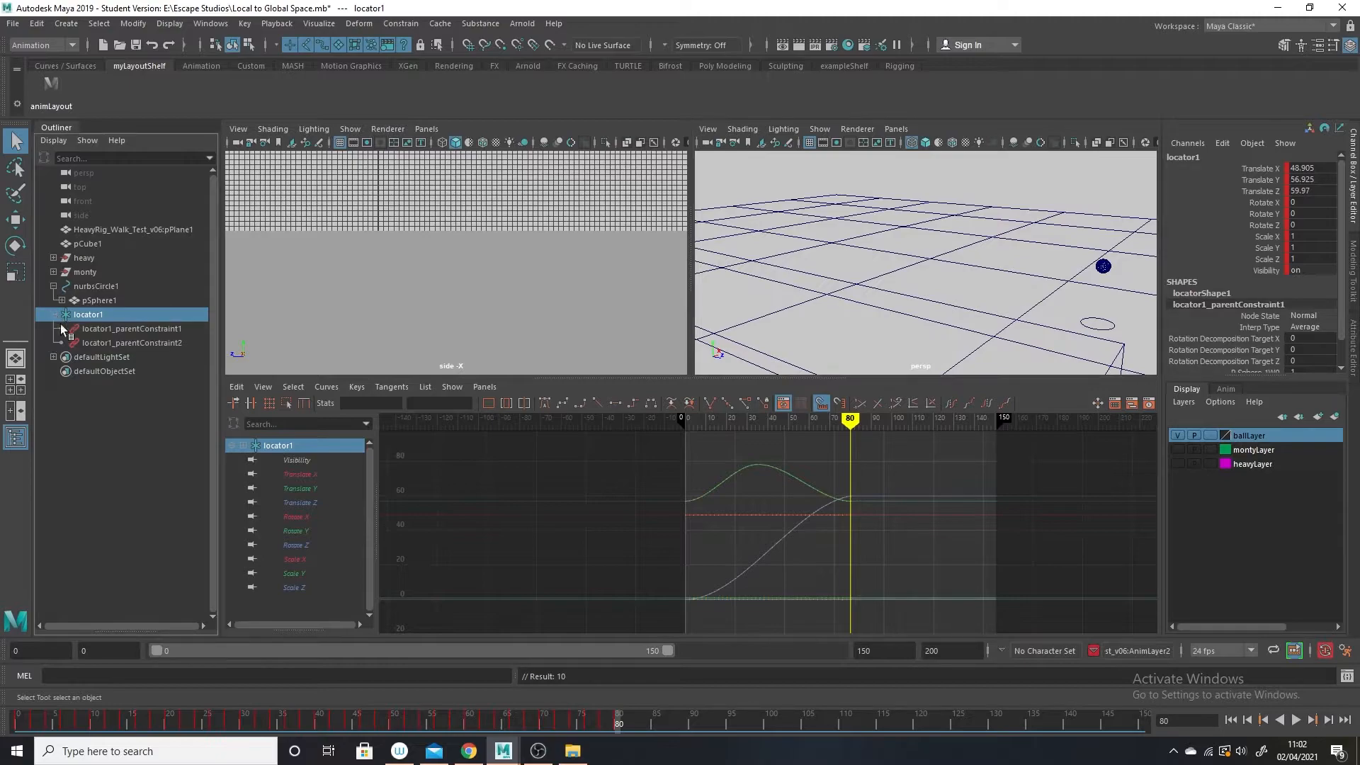
click(161, 328)
shift+click(158, 342)
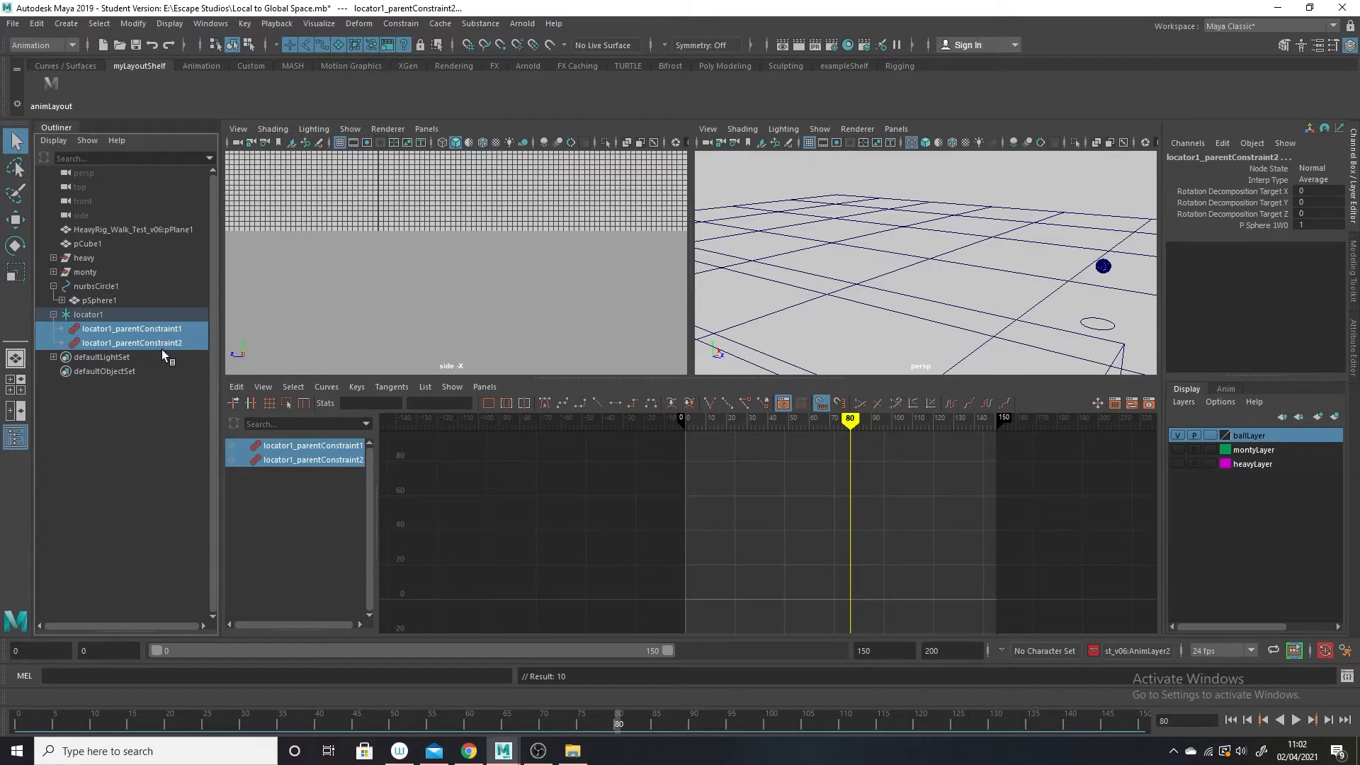
key(Delete)
Play and scrub the animation with locator1's baked curves shown, returning to frame 0.
click(103, 319)
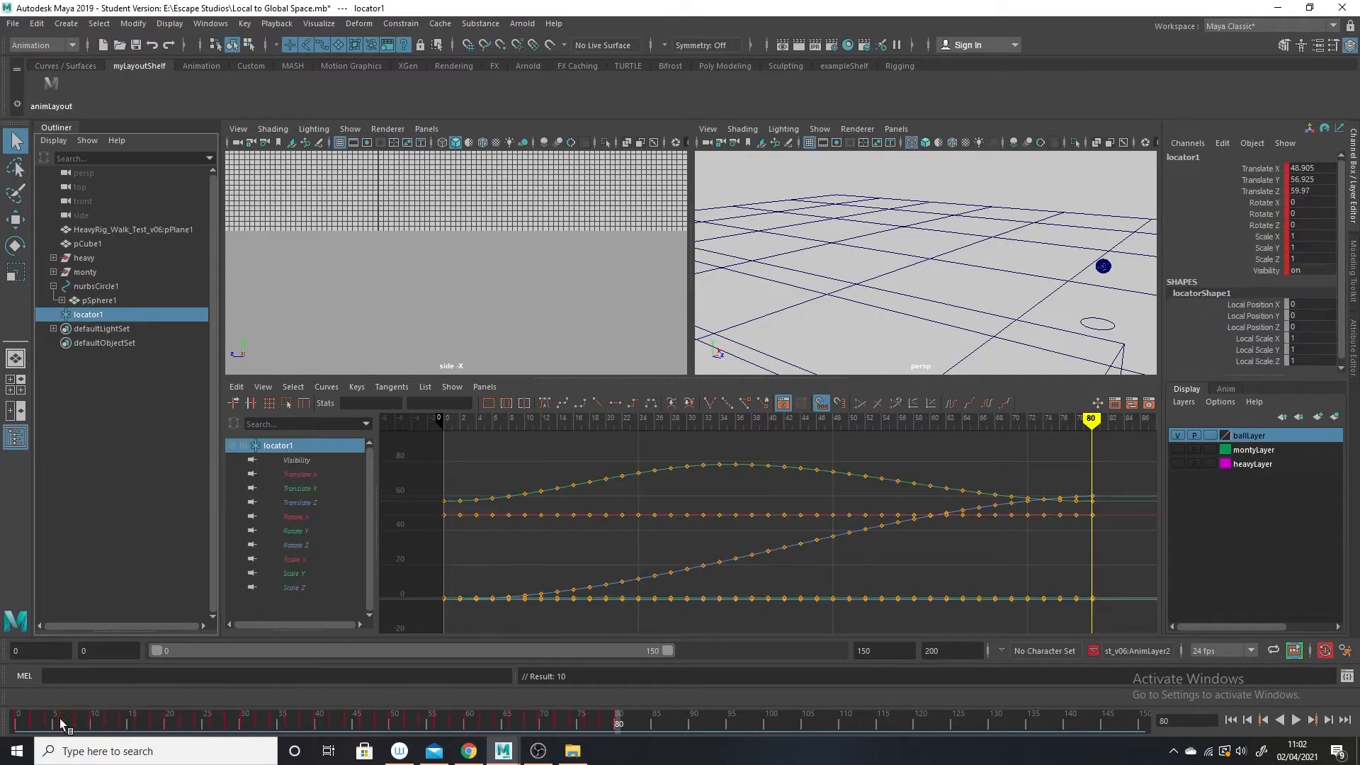
key(alt+v)
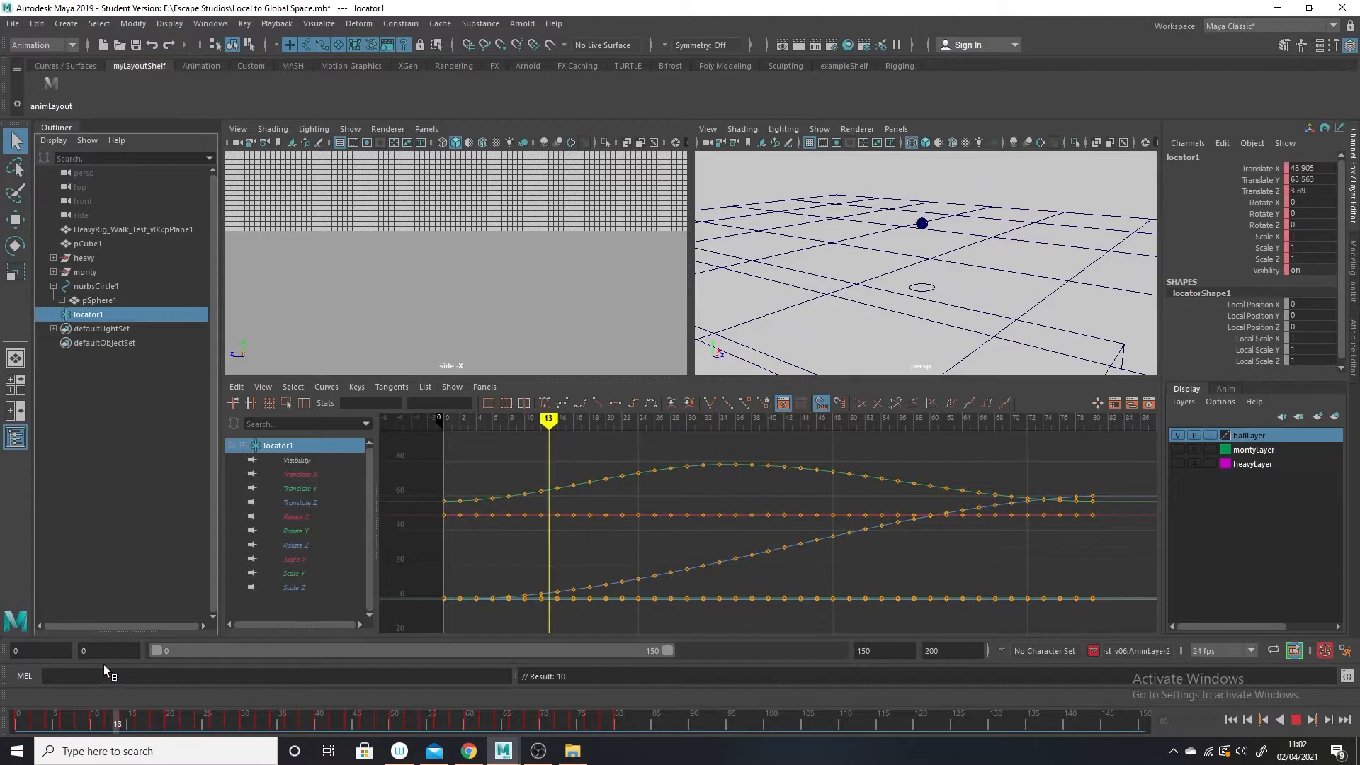
drag(365, 717, 9, 610)
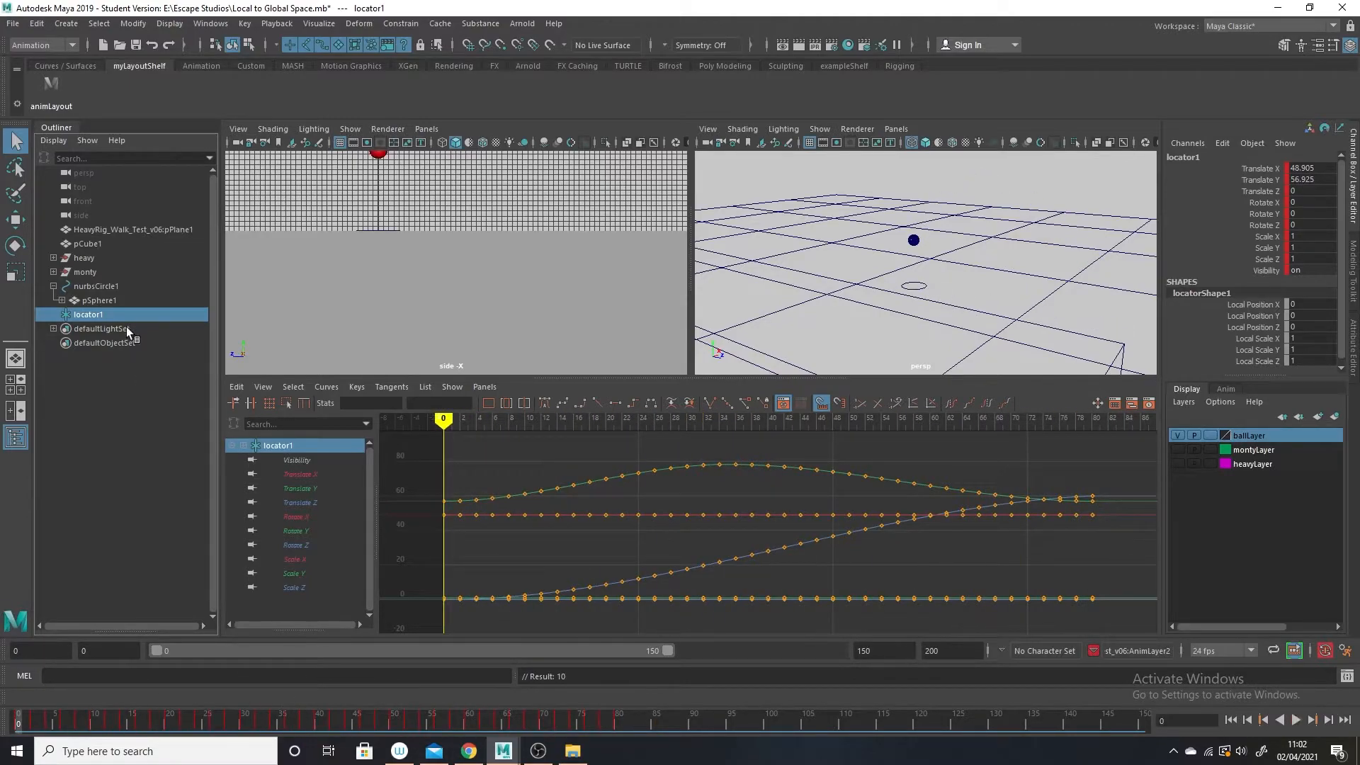
Compare the animation curves of nurbsCircle1 and locator1 with ballLayer hidden, playing the animation briefly, and show ballLayer again.
click(96, 286)
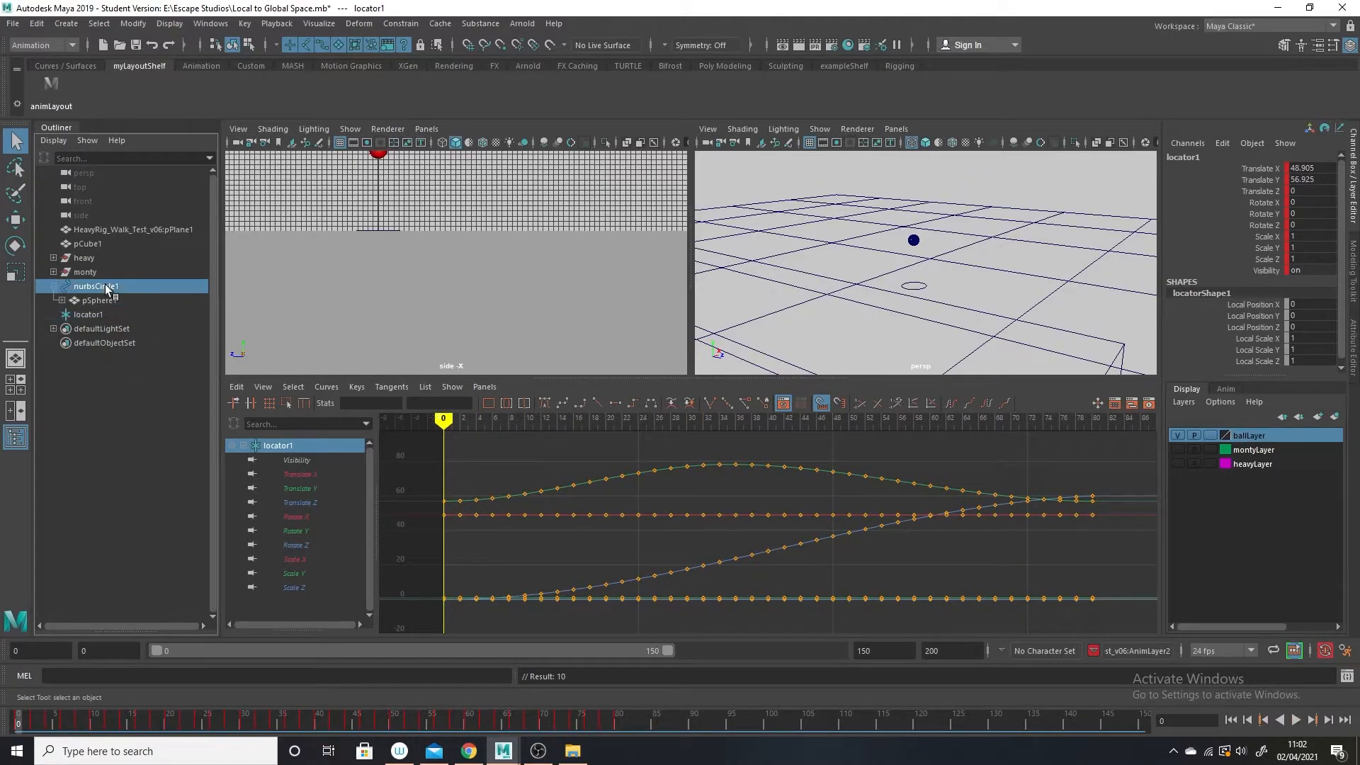
click(1181, 435)
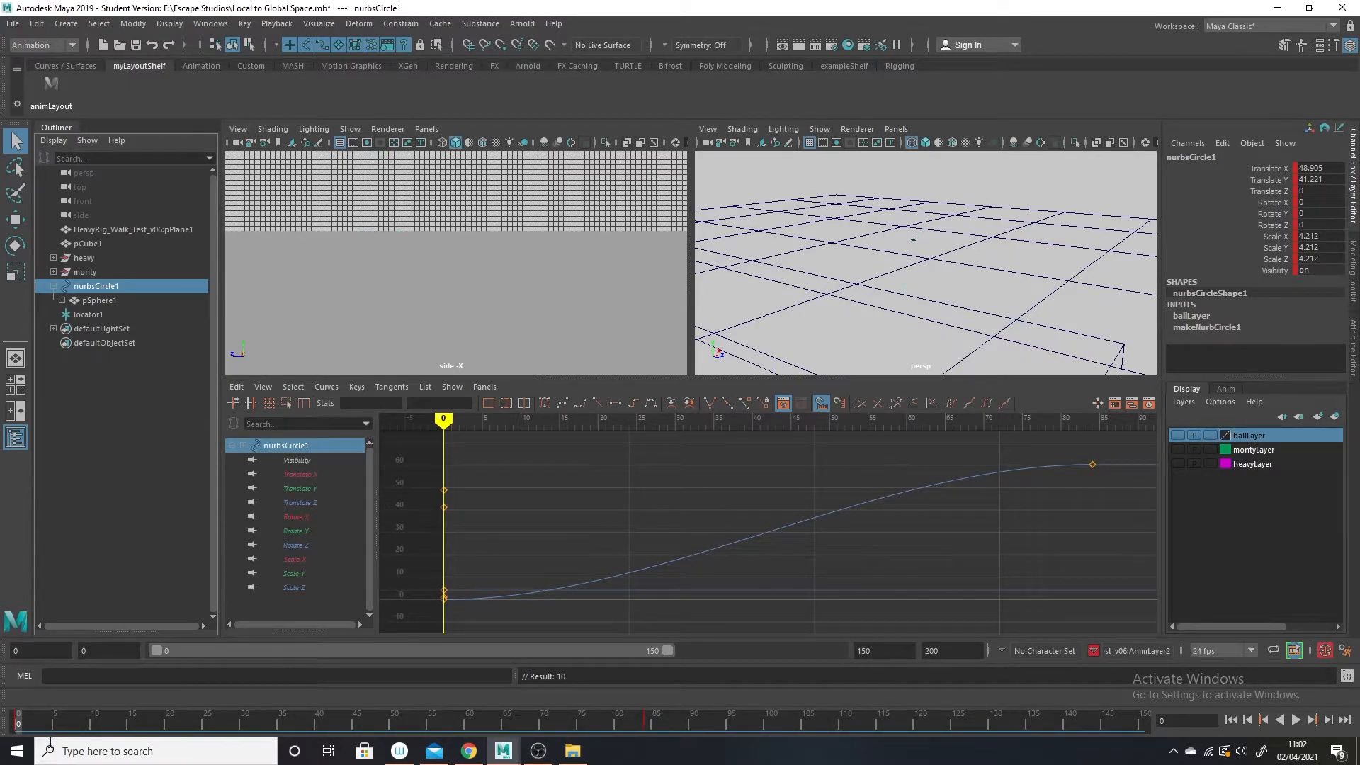
key(alt+v)
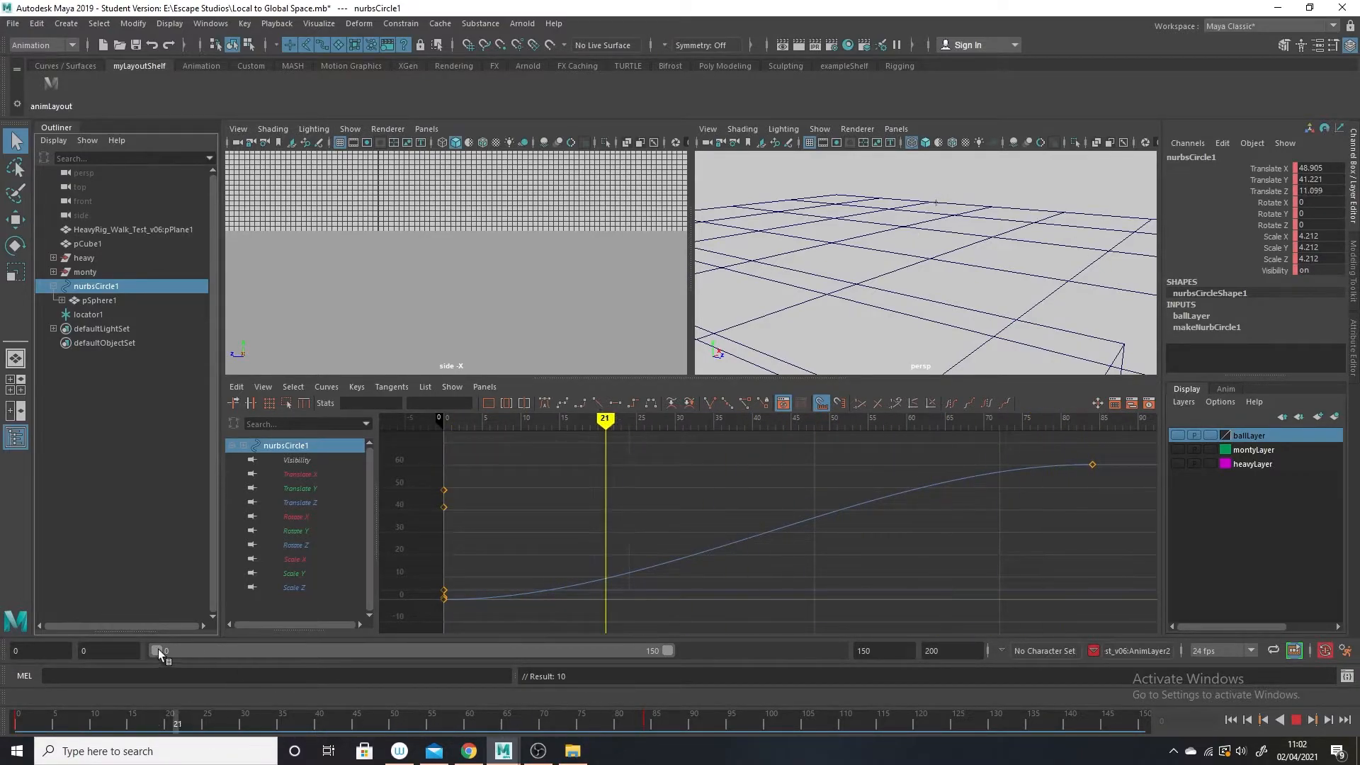
key(Escape)
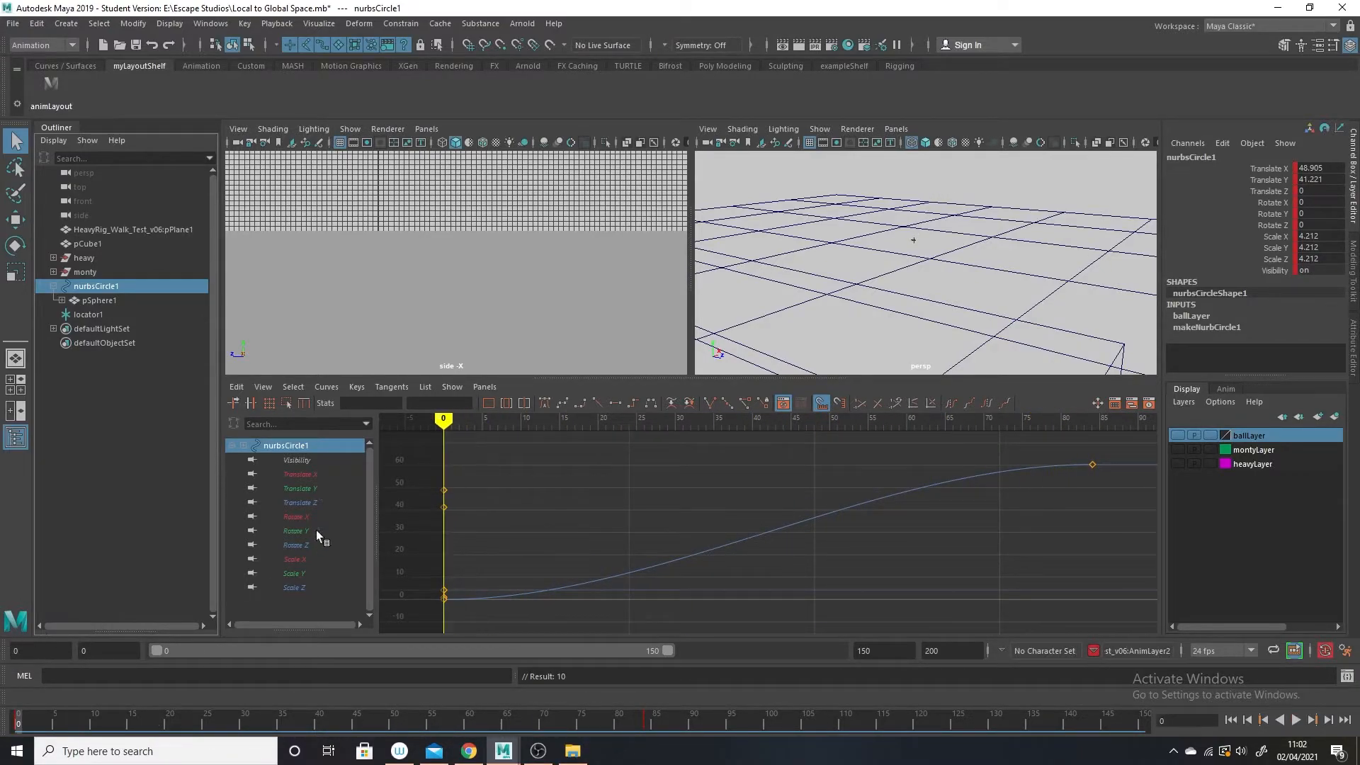
click(84, 312)
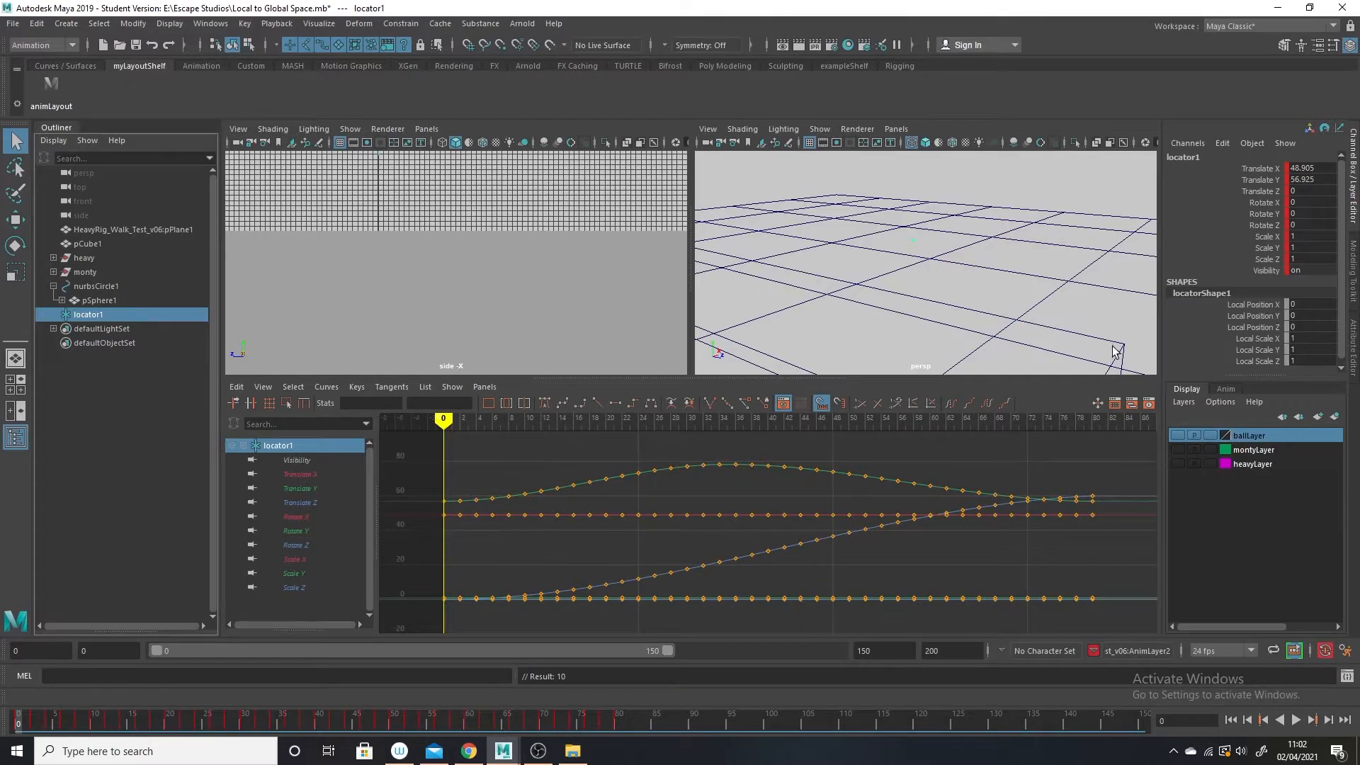
click(90, 287)
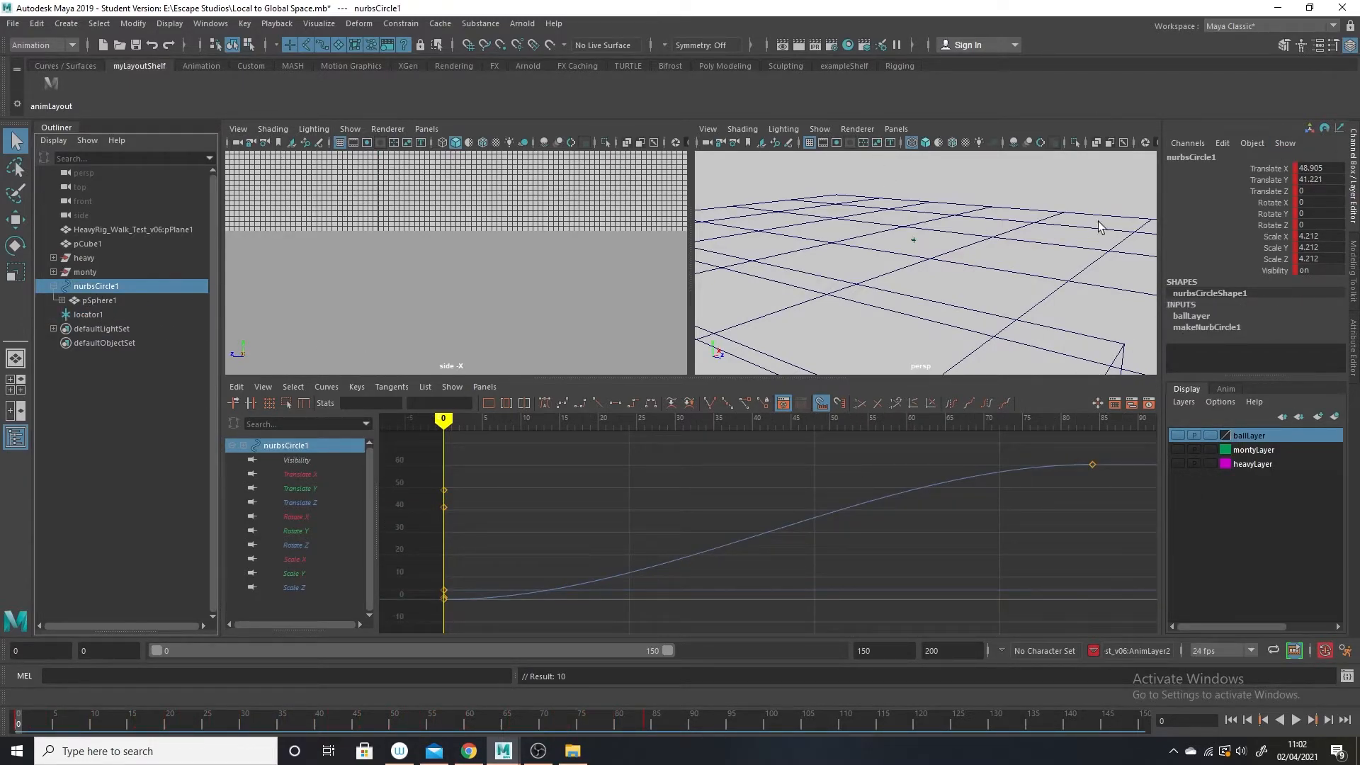
click(1177, 435)
Delete all animation keys from nurbsCircle1 in the Graph Editor.
drag(1268, 168, 1275, 231)
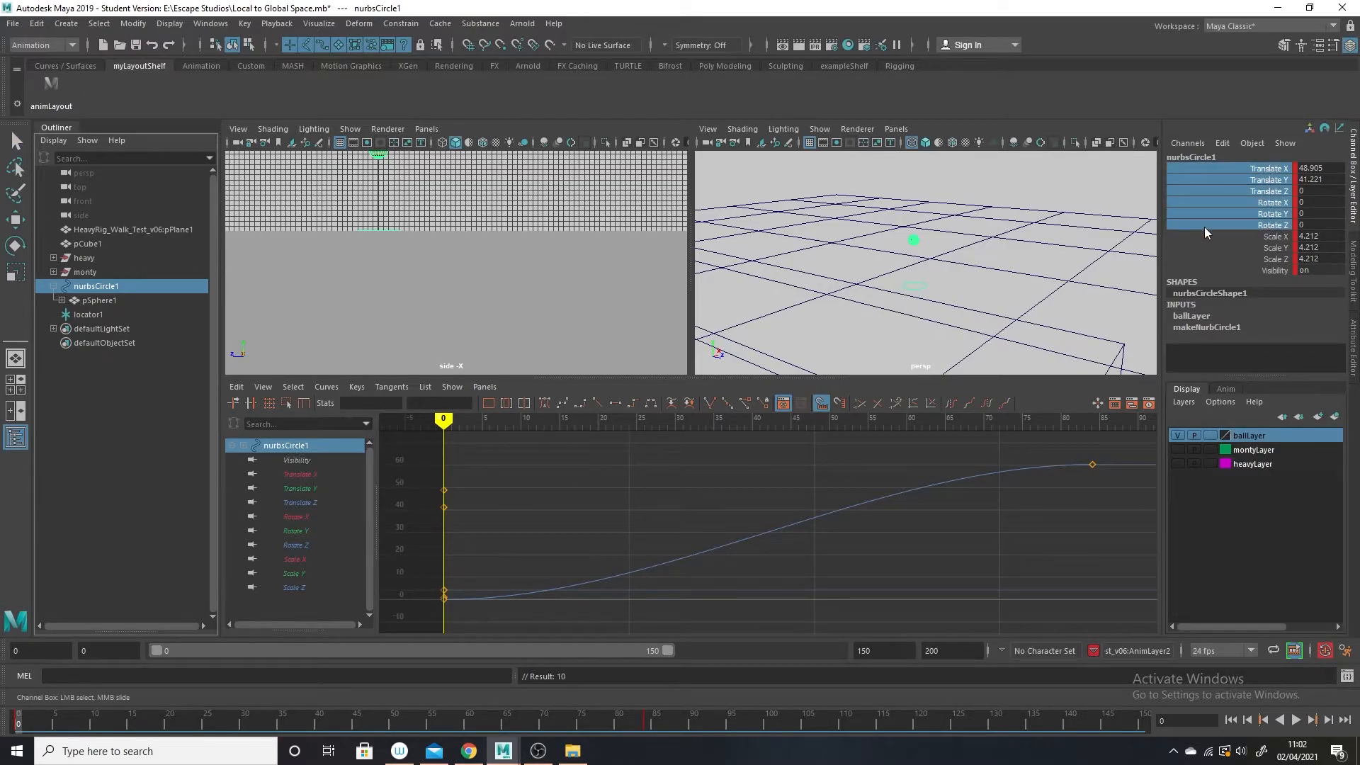
scroll(1039, 519, down, 5)
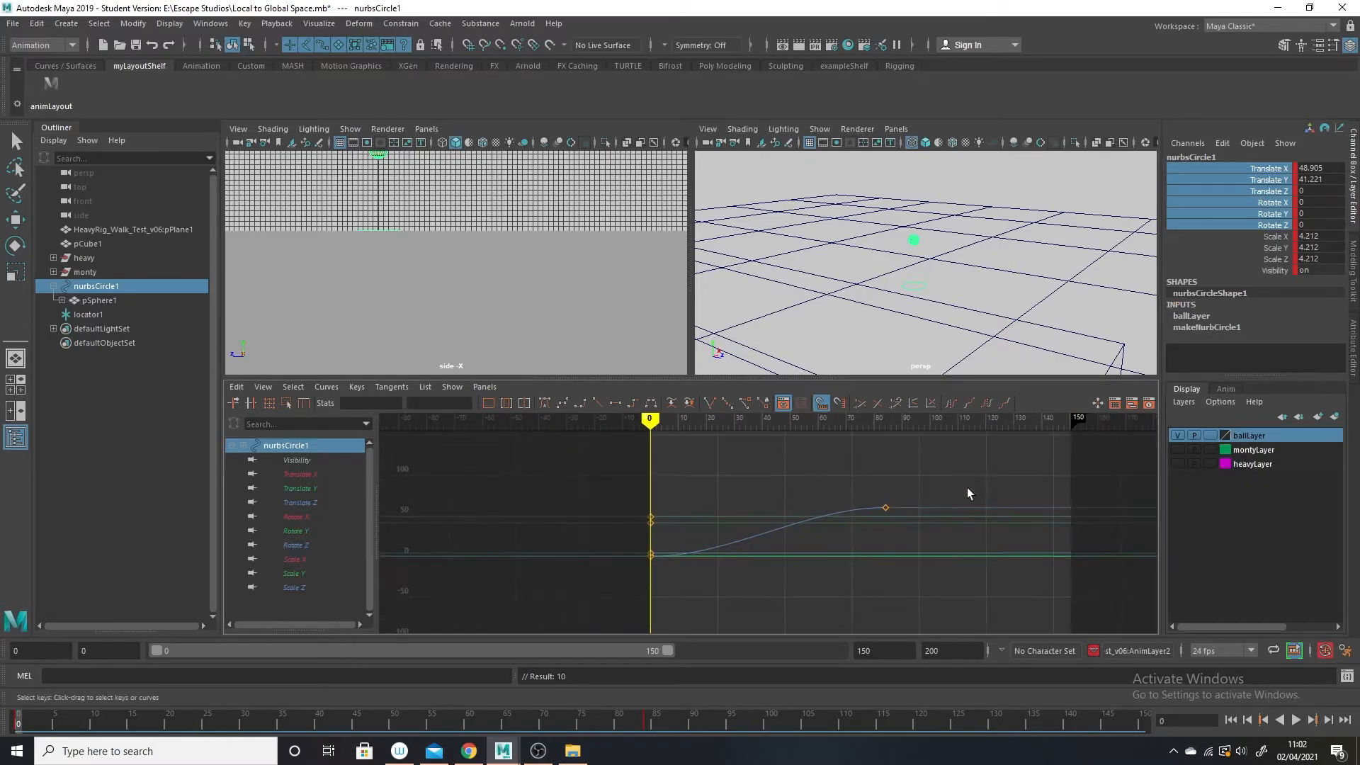
drag(1017, 449, 396, 691)
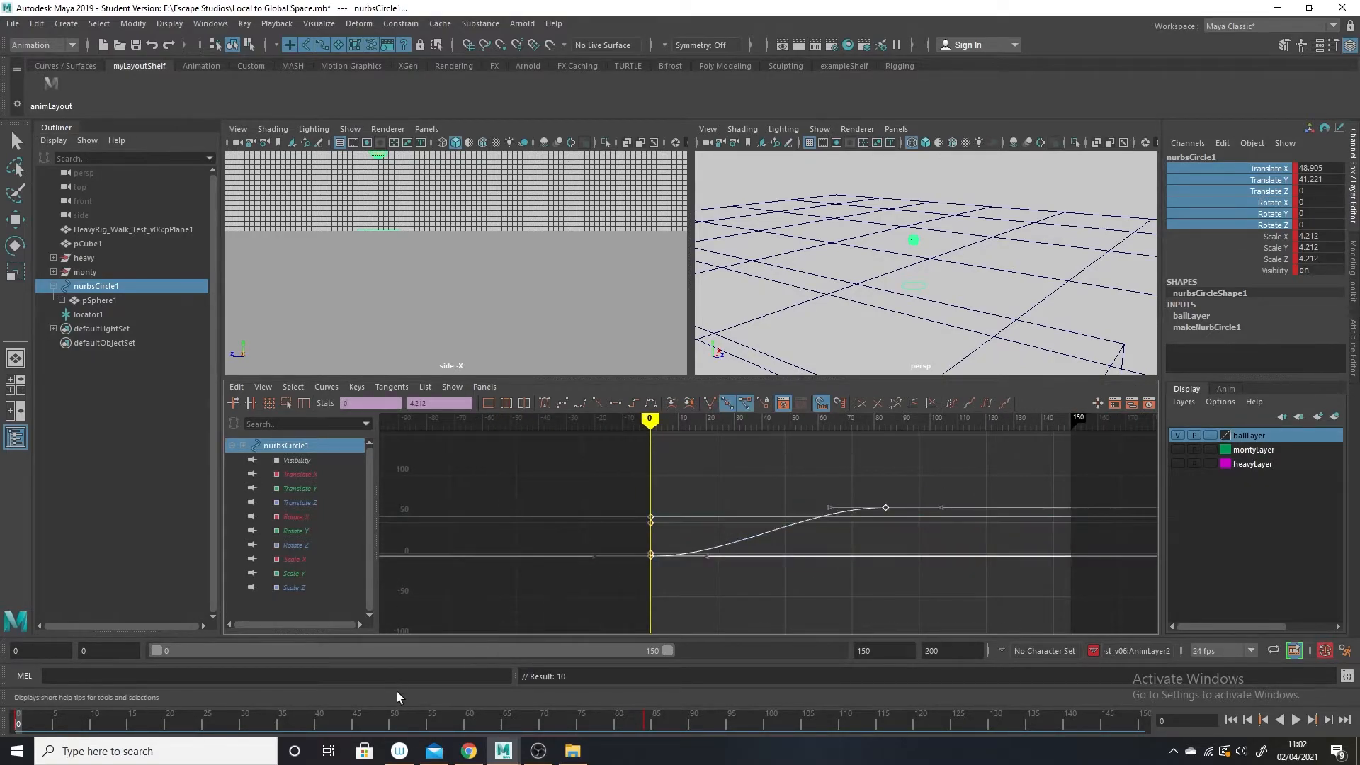
key(Delete)
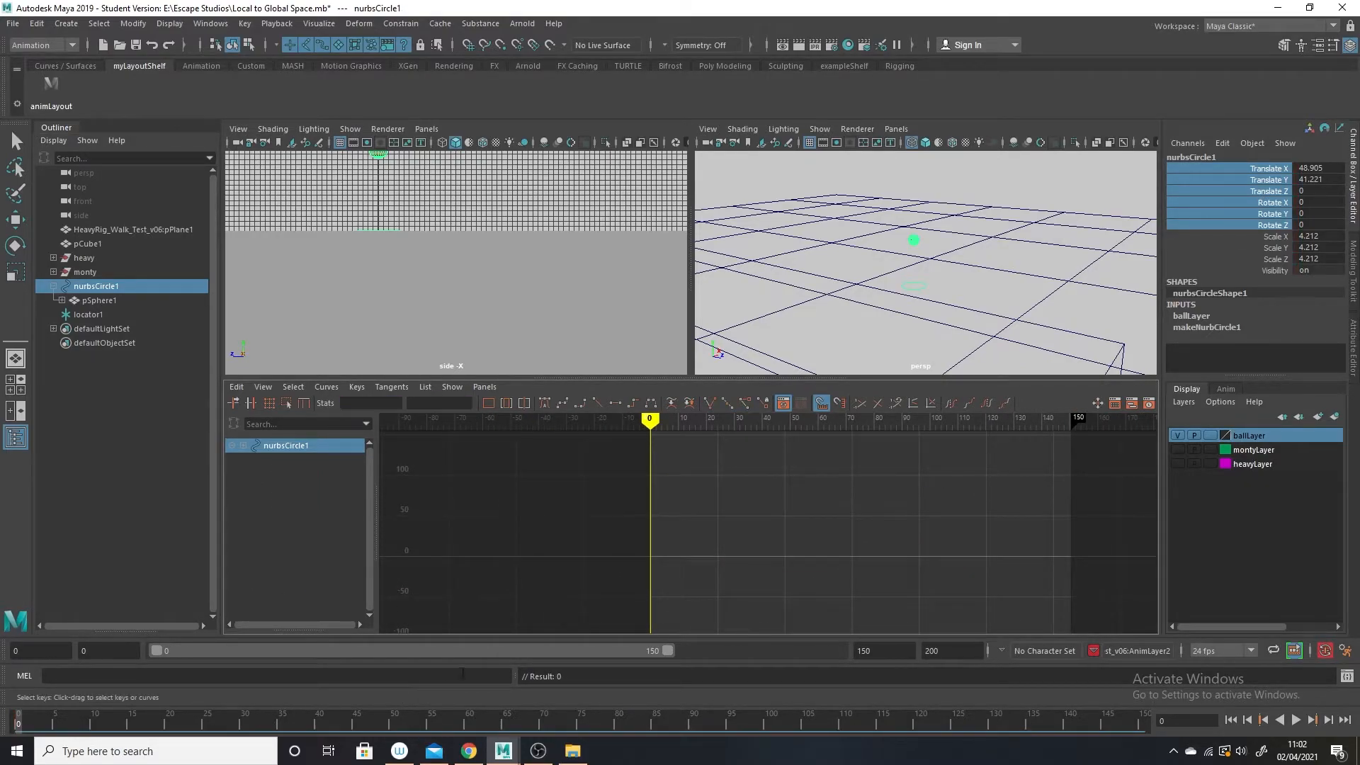
Break the connections on all Translate and Rotate channels of pSphere1, leaving its scale keys.
click(938, 243)
click(914, 242)
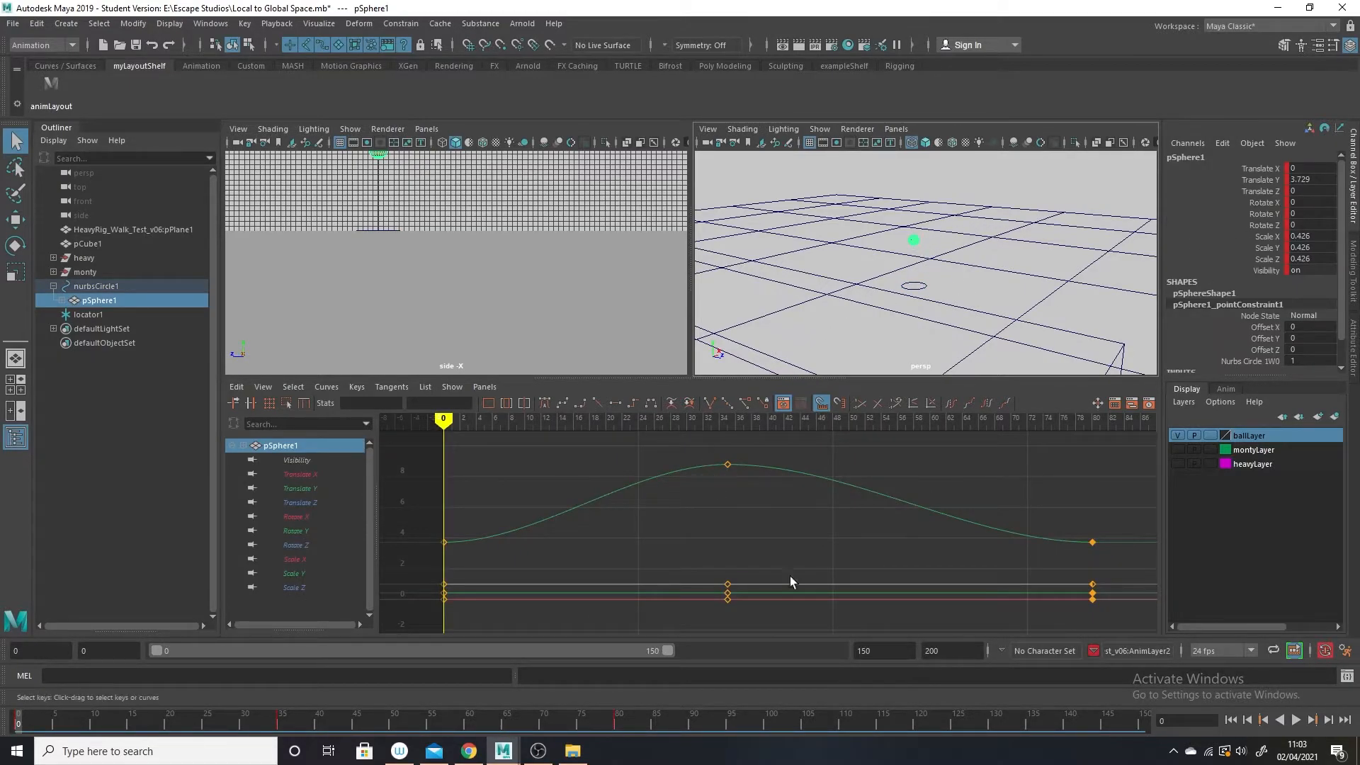
drag(1261, 171, 1260, 225)
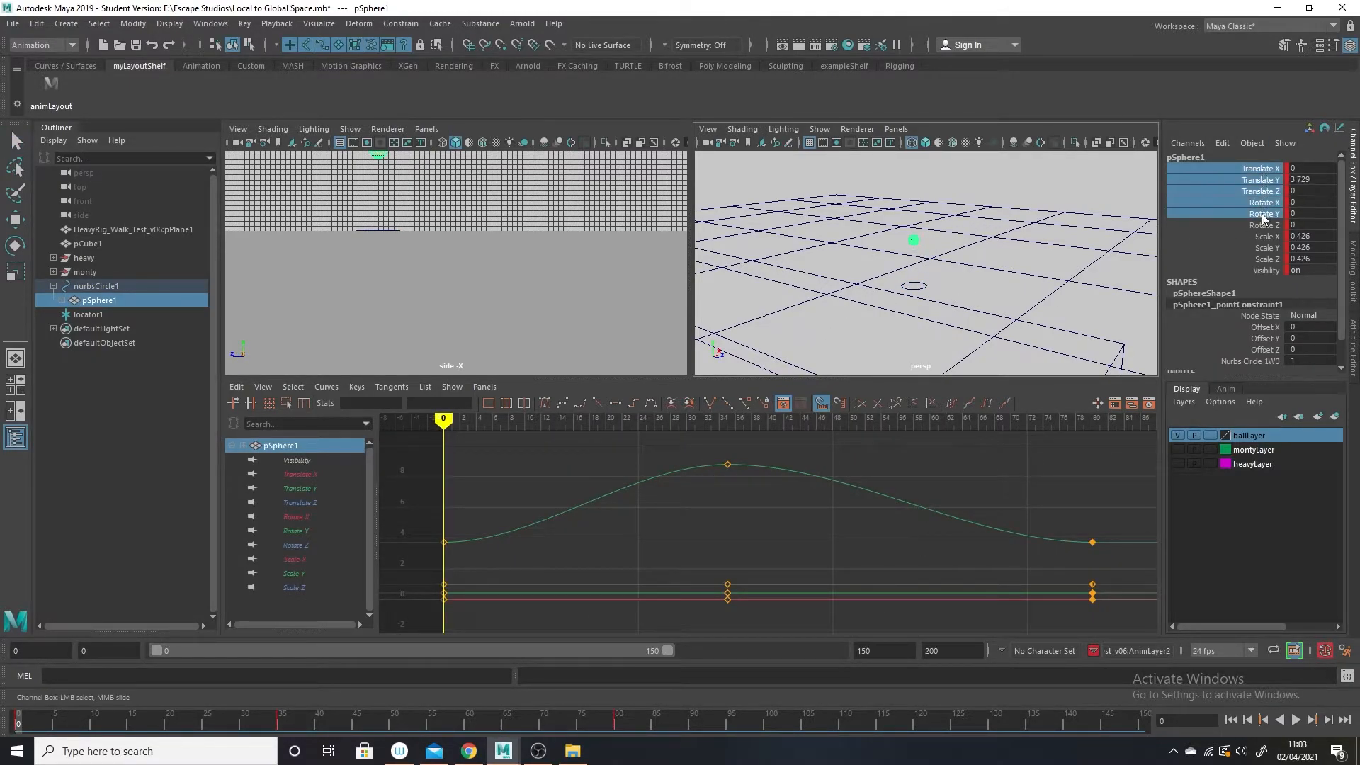
right_click(1263, 216)
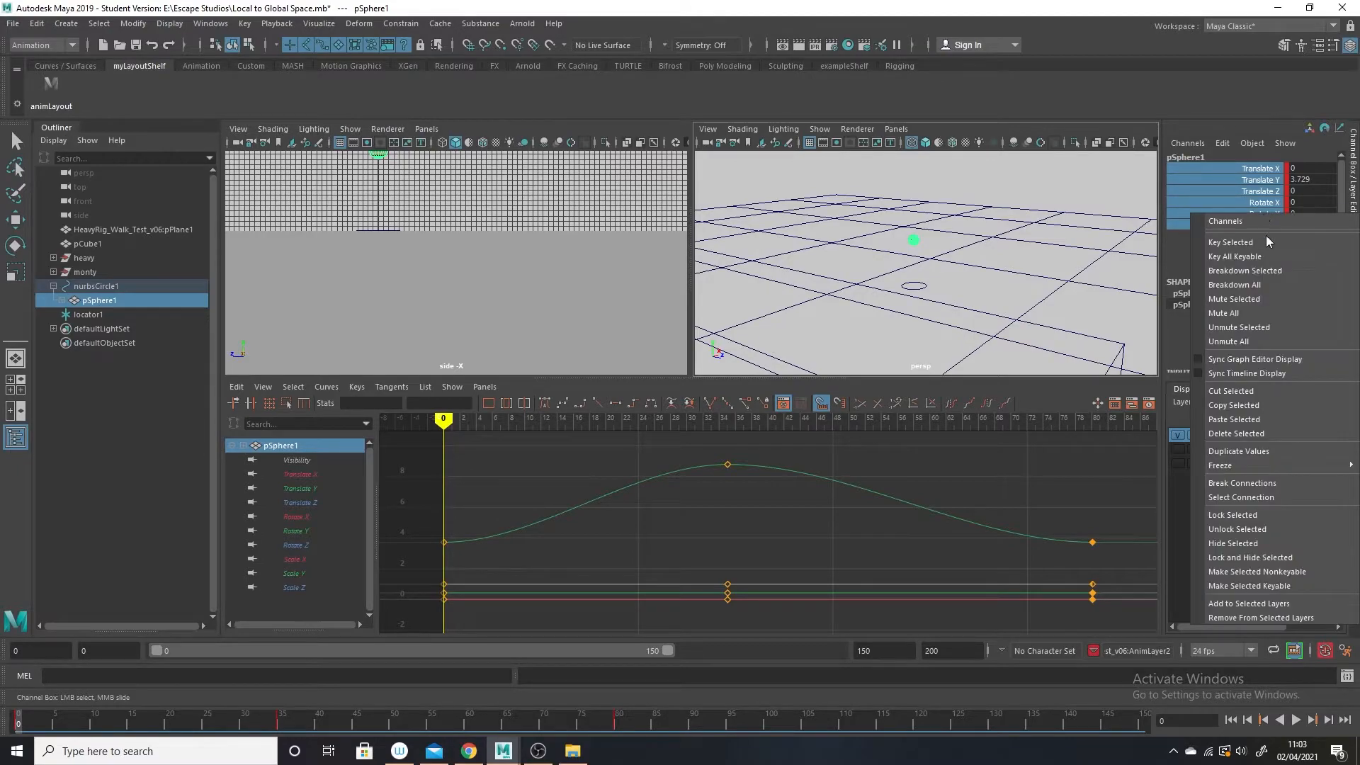
click(1273, 483)
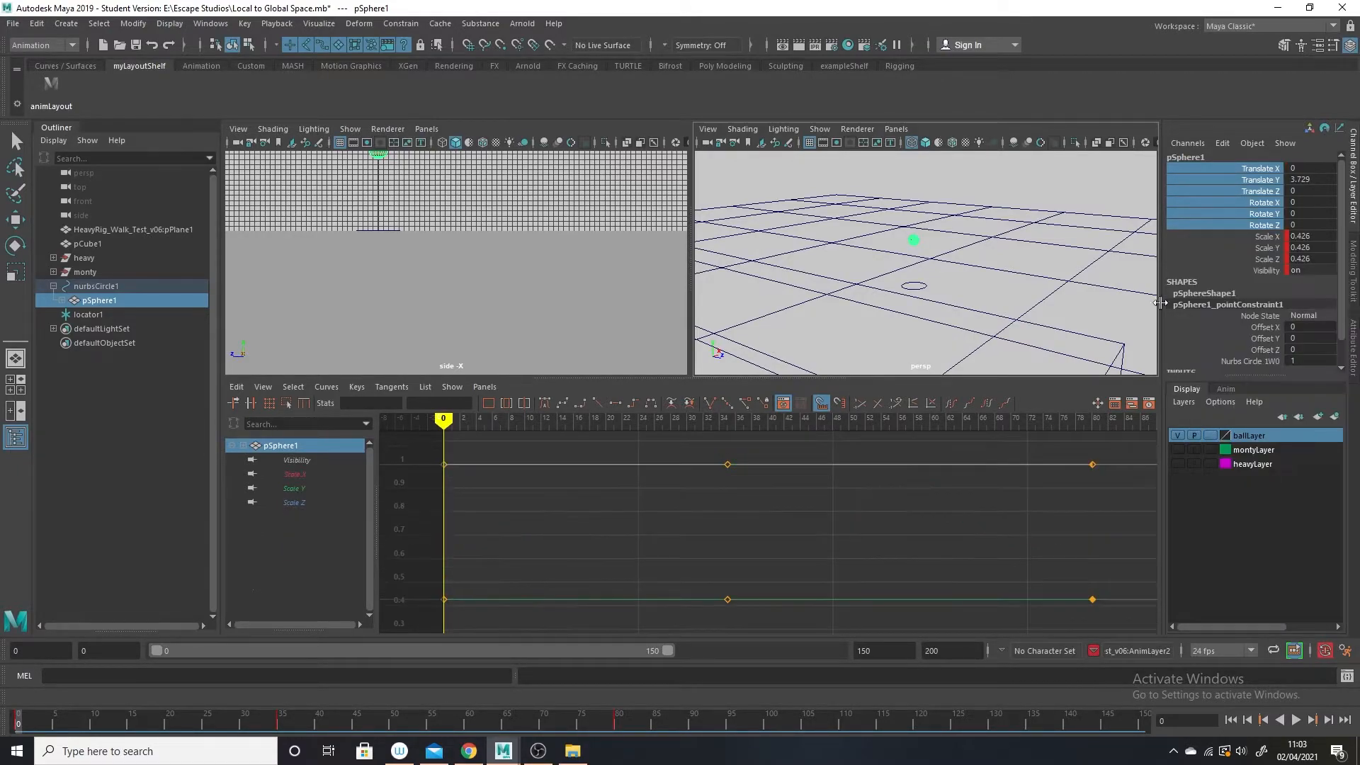
Play the animation to check the ball without its keys, and compare the curves of locator1 and pSphere1.
key(alt+v)
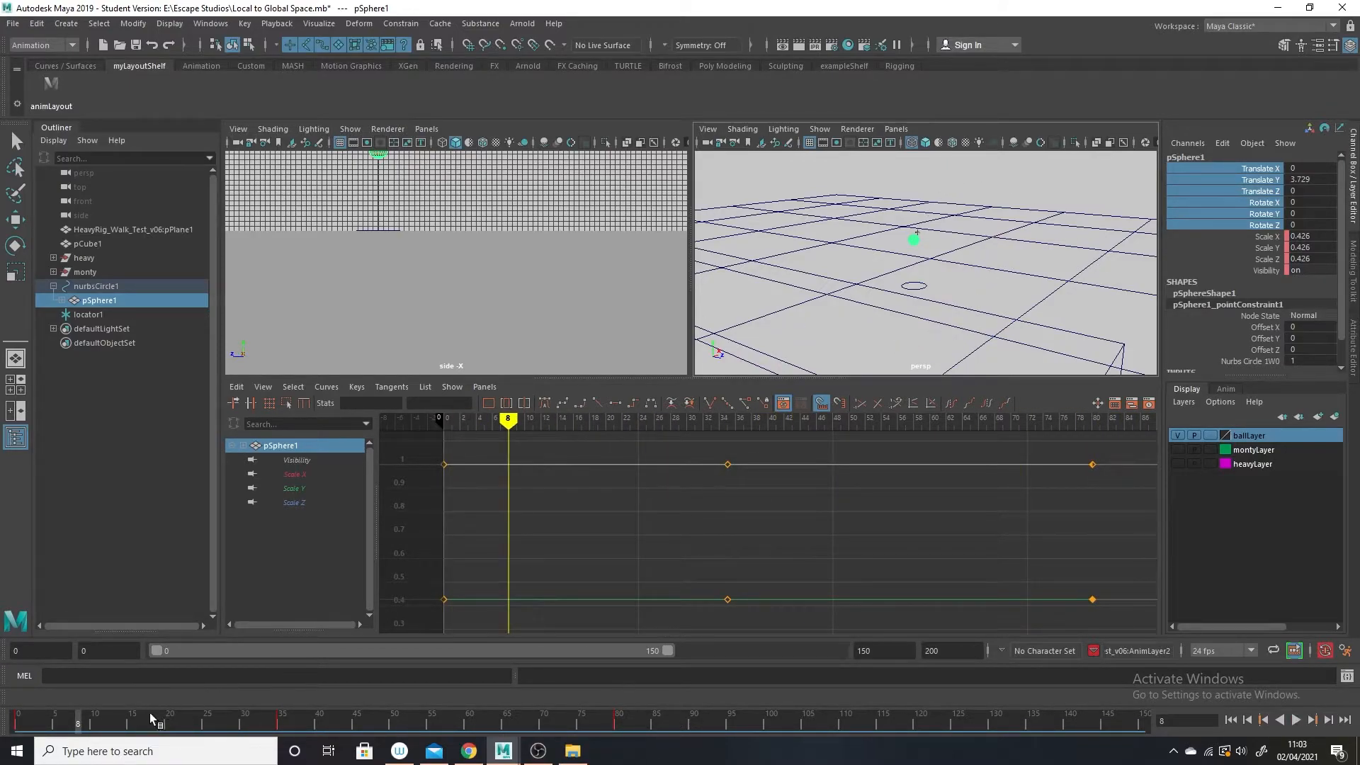
key(alt+v)
alt+right_drag(930, 258, 1002, 369)
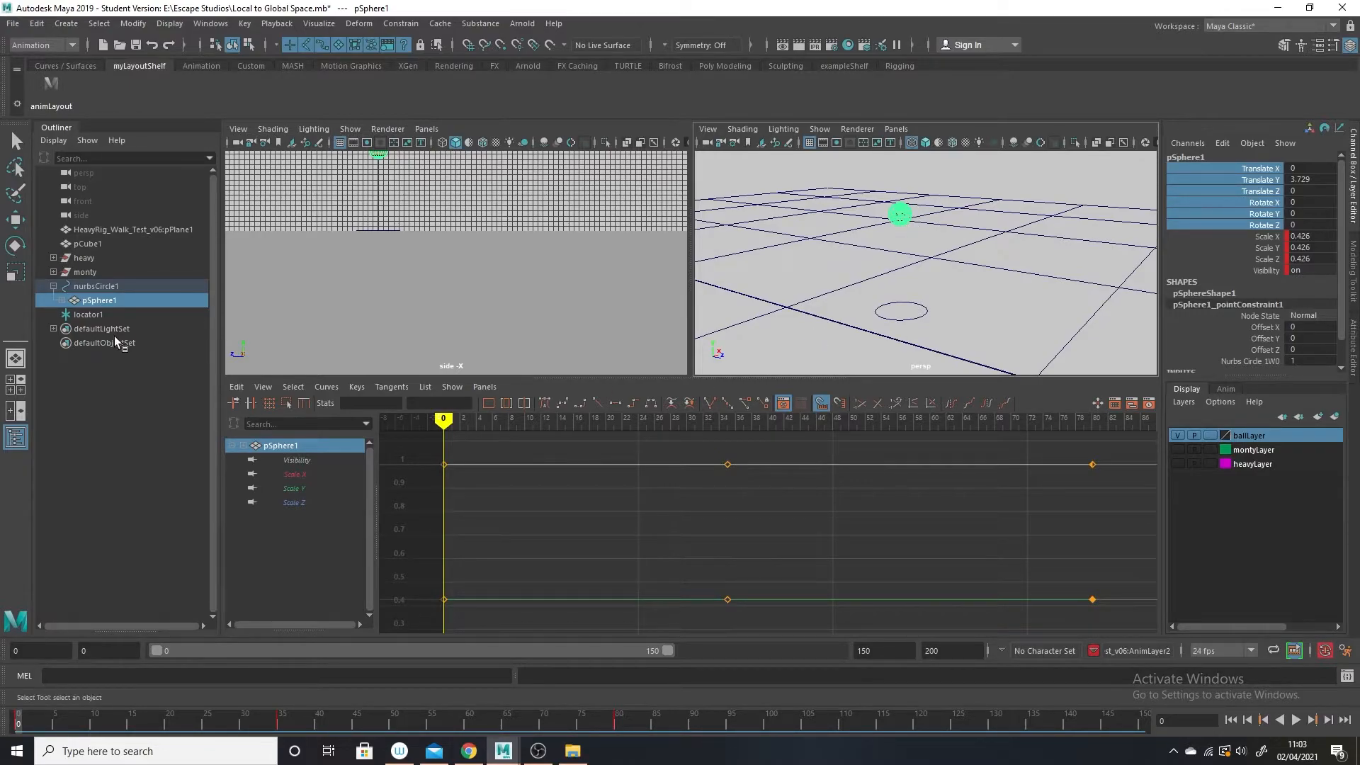
click(95, 312)
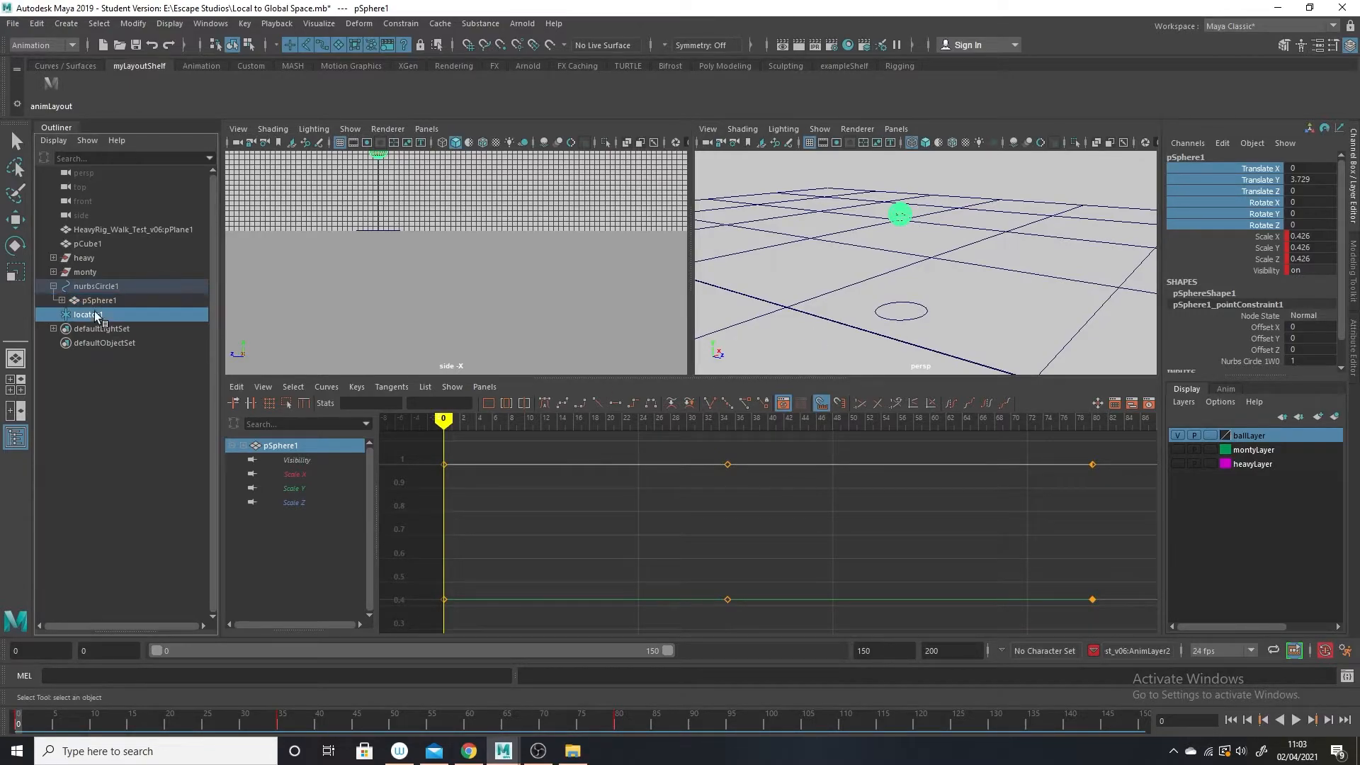
click(901, 214)
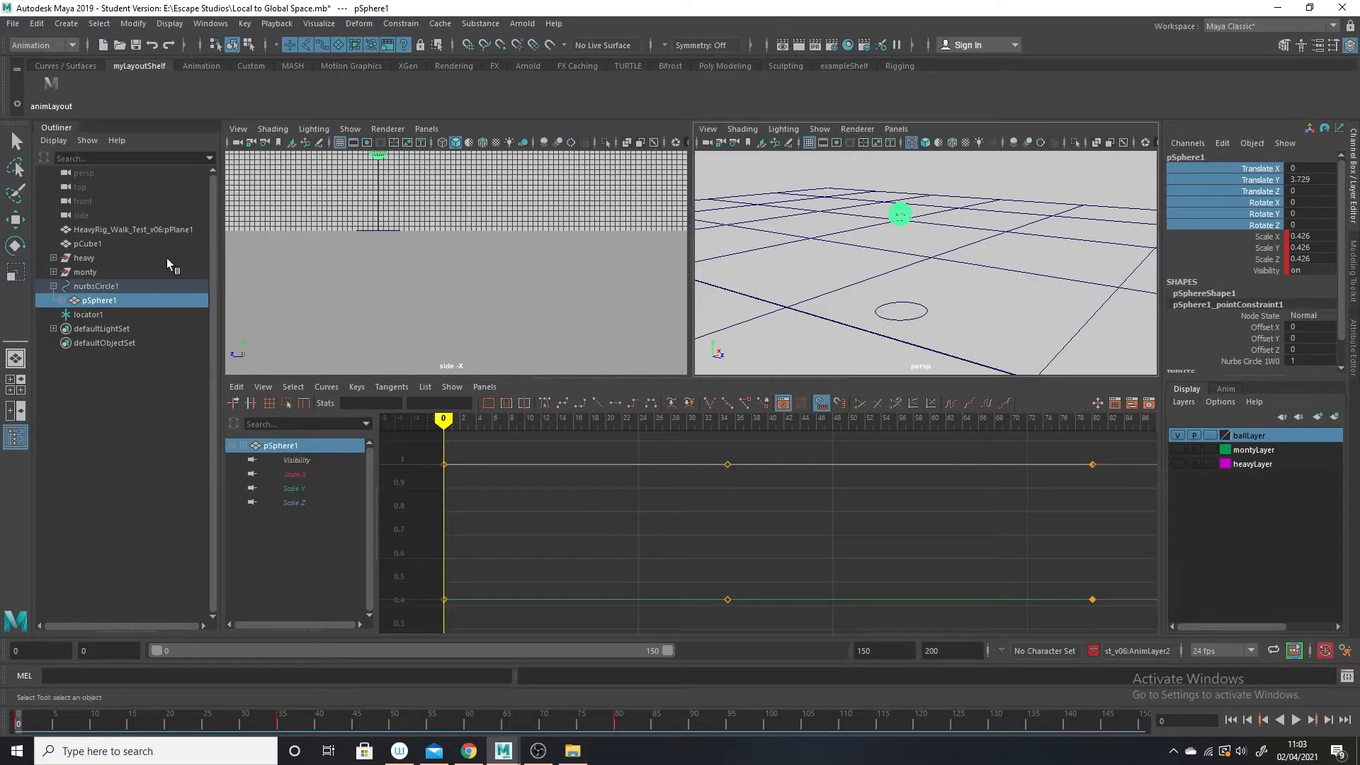
click(1003, 221)
Parent constrain pSphere1 to locator1.
click(80, 316)
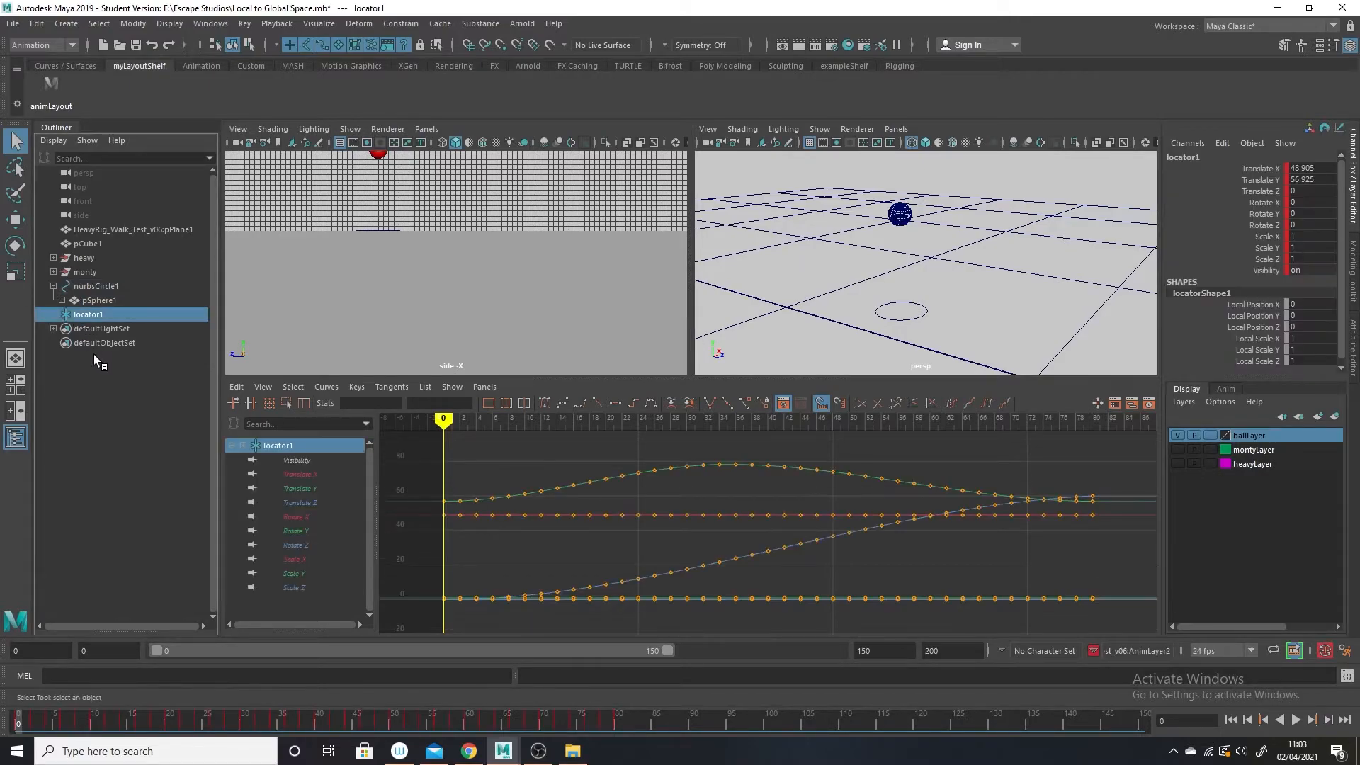
ctrl+click(109, 299)
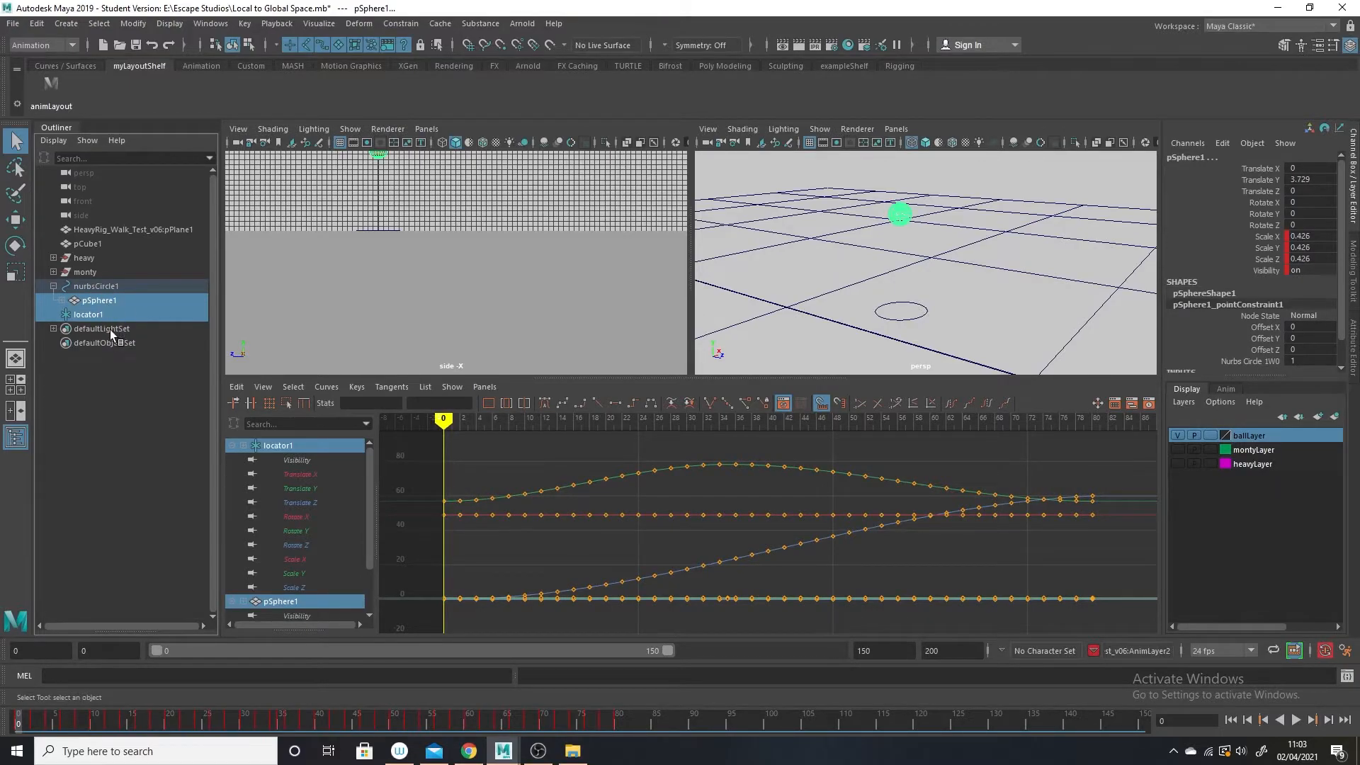
click(400, 24)
click(454, 60)
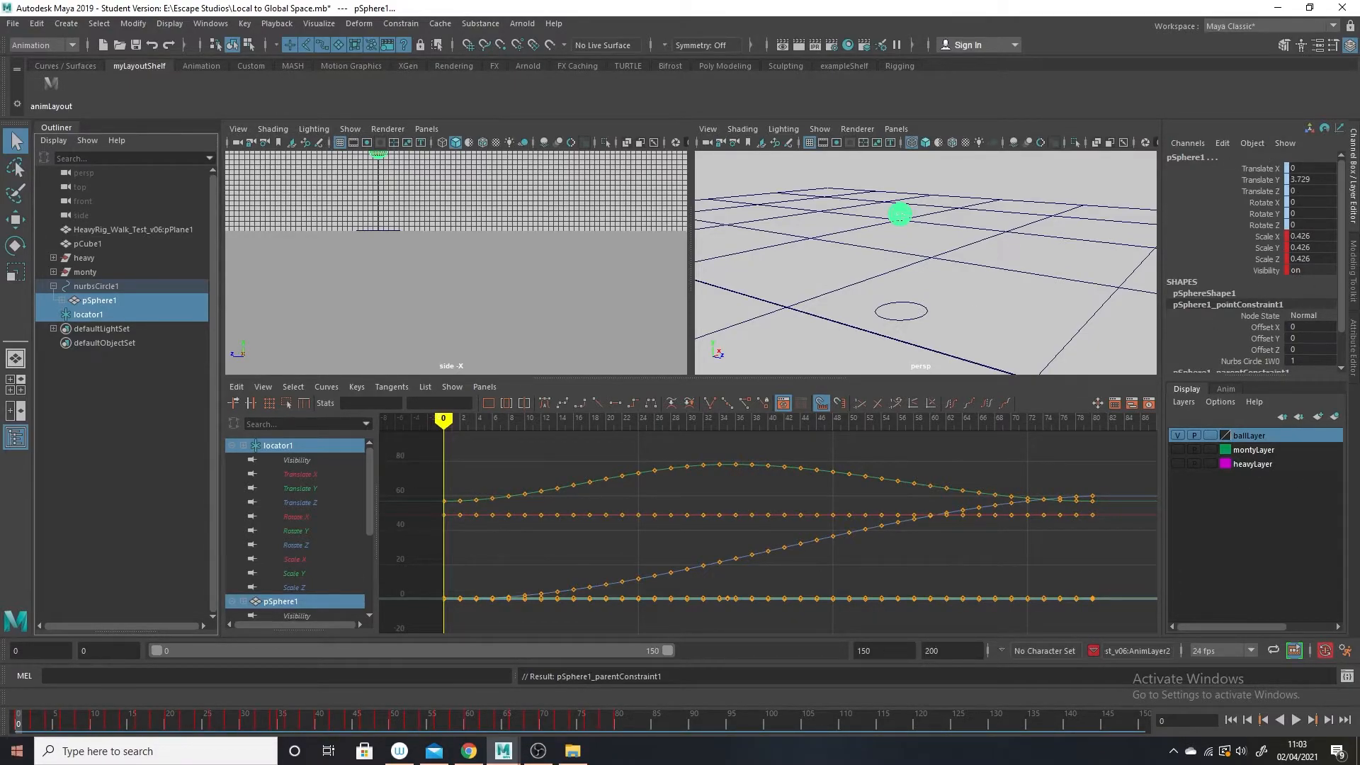
Scrub and play the animation in the perspective view to check that the ball follows locator1.
click(88, 722)
drag(90, 726, 468, 722)
alt+right_drag(988, 275, 793, 373)
key(alt+v)
key(alt+v)
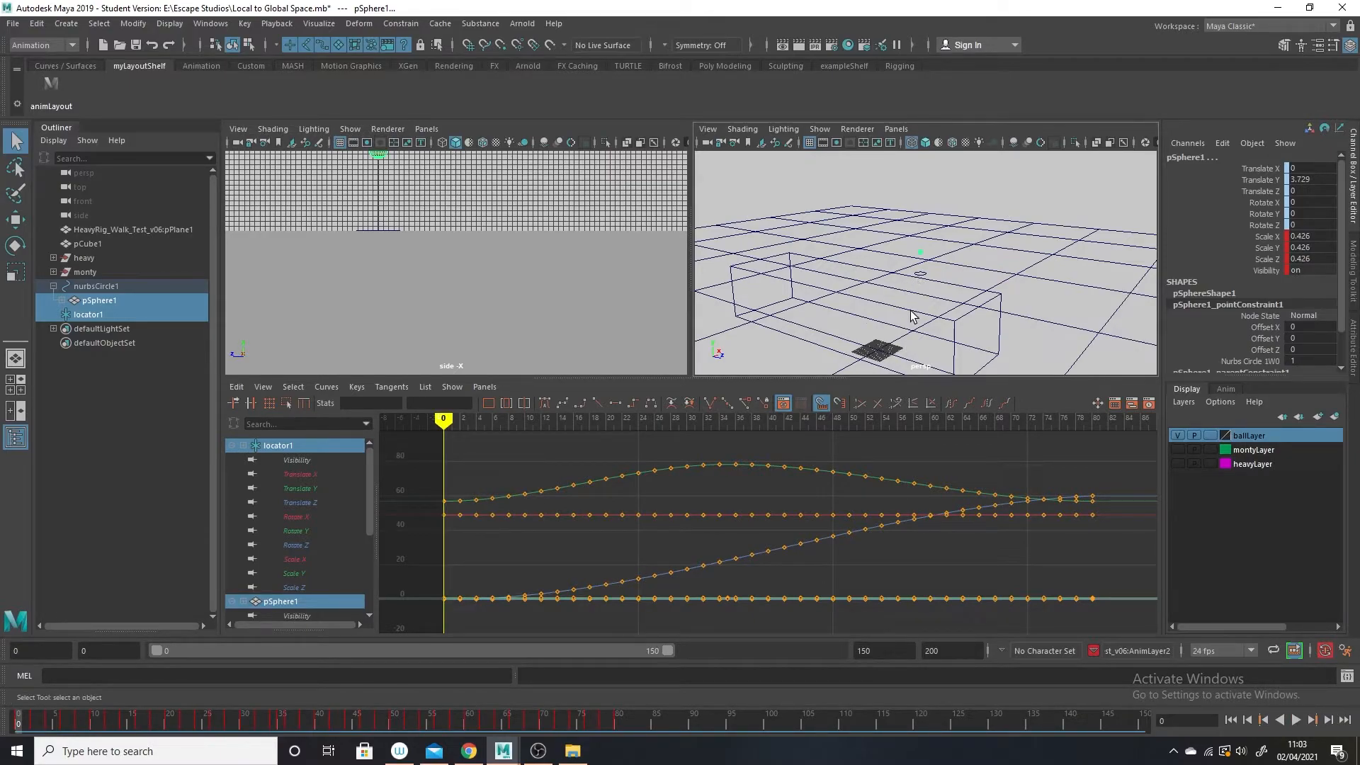
Bake the simulation on pSphere1 alone, using the existing bake options.
click(103, 299)
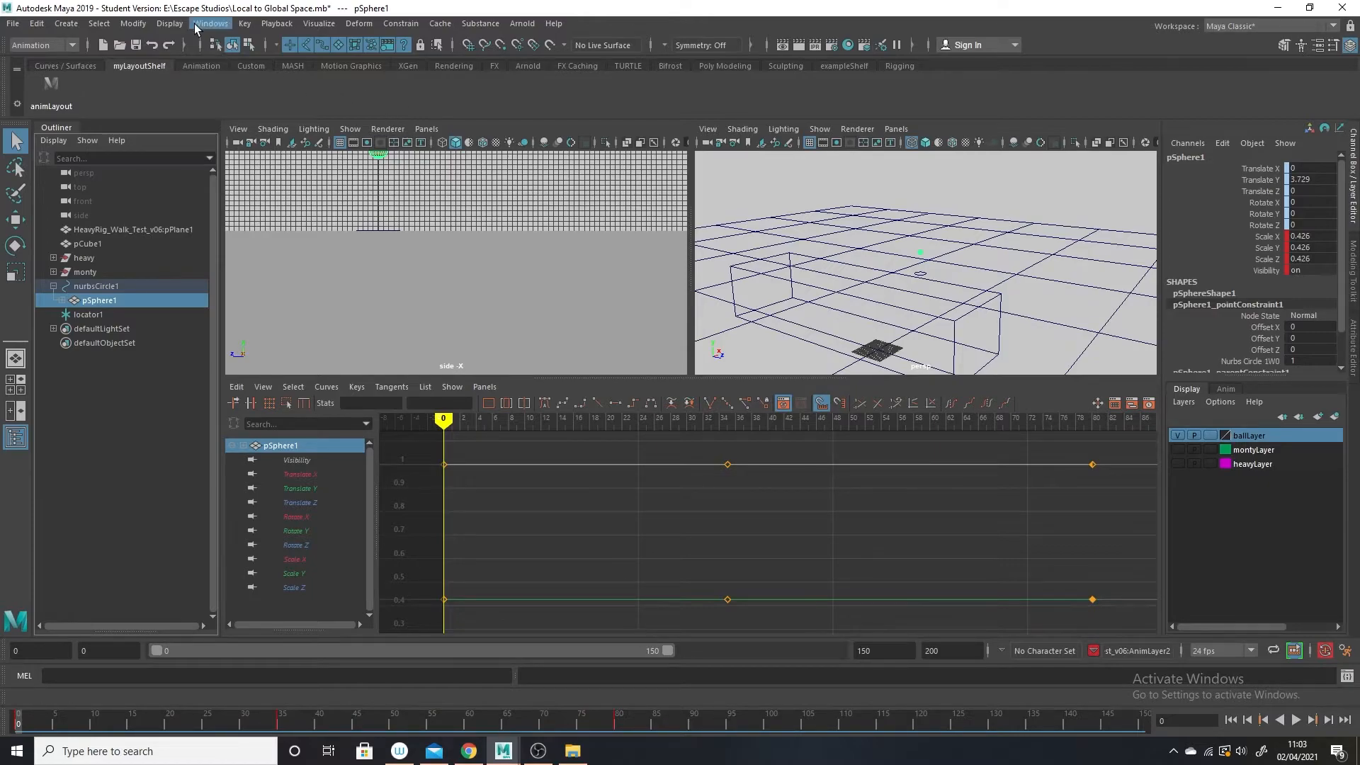
click(36, 24)
mouse_move(99, 150)
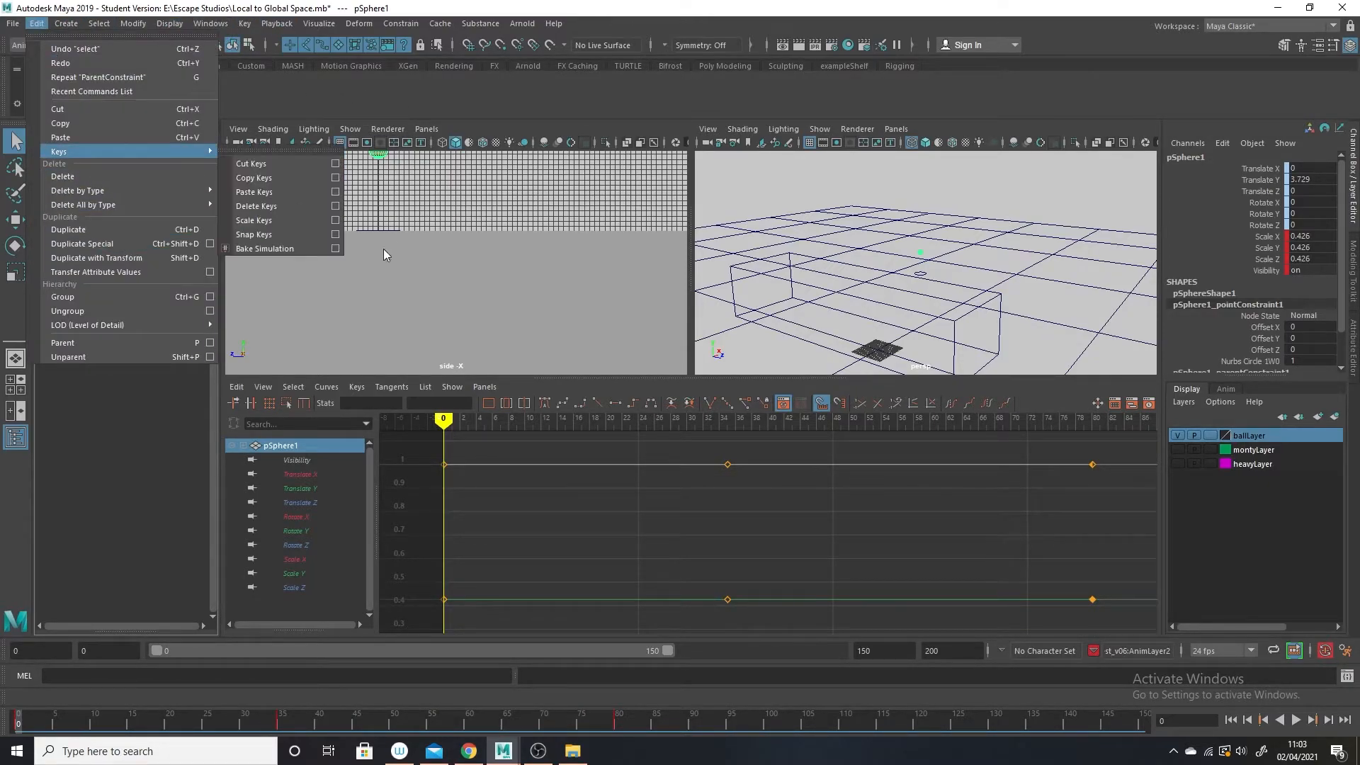
click(335, 249)
click(253, 582)
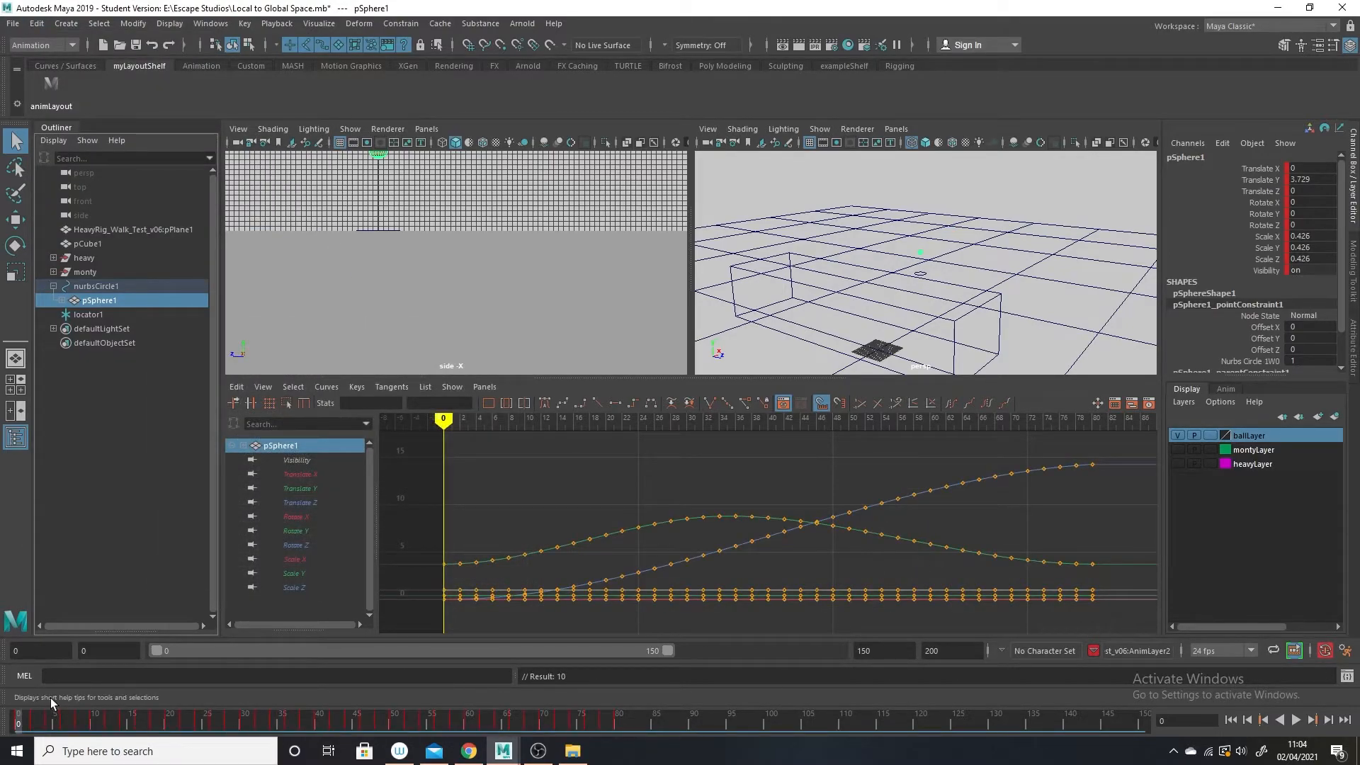
Scrub the start of the baked animation on pSphere1 and delete locator1.
drag(34, 719, 5, 616)
click(82, 314)
key(Delete)
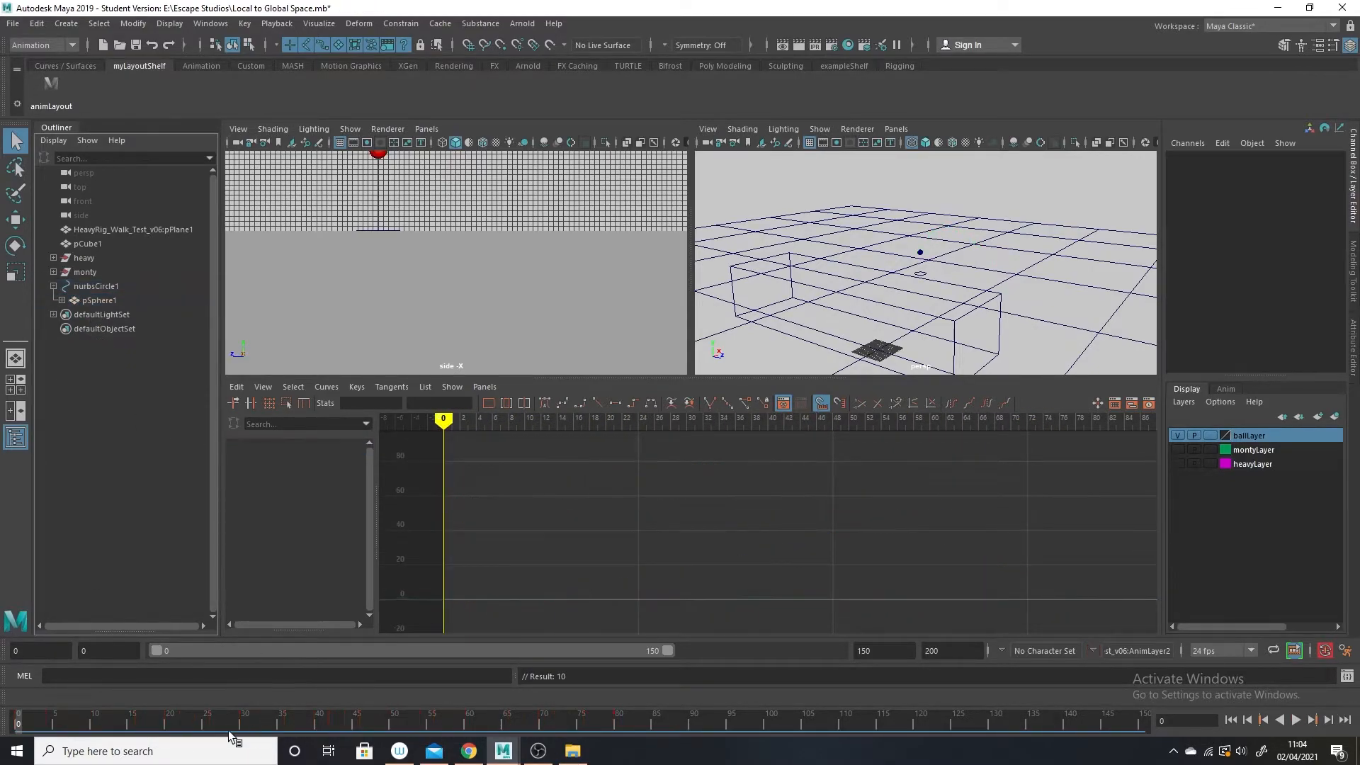
Play the baked ball animation without the locator, and again with nurbsCircle1 selected.
key(alt+v)
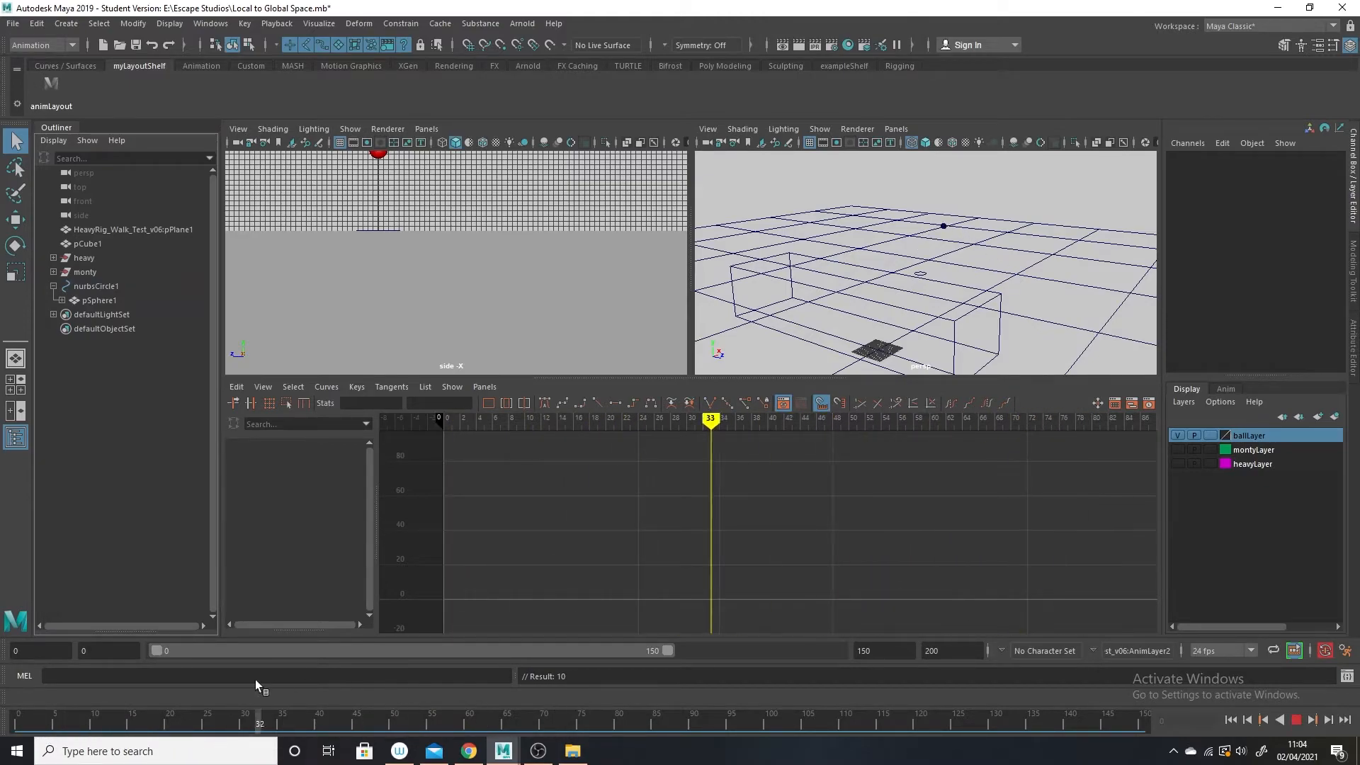
key(alt+v)
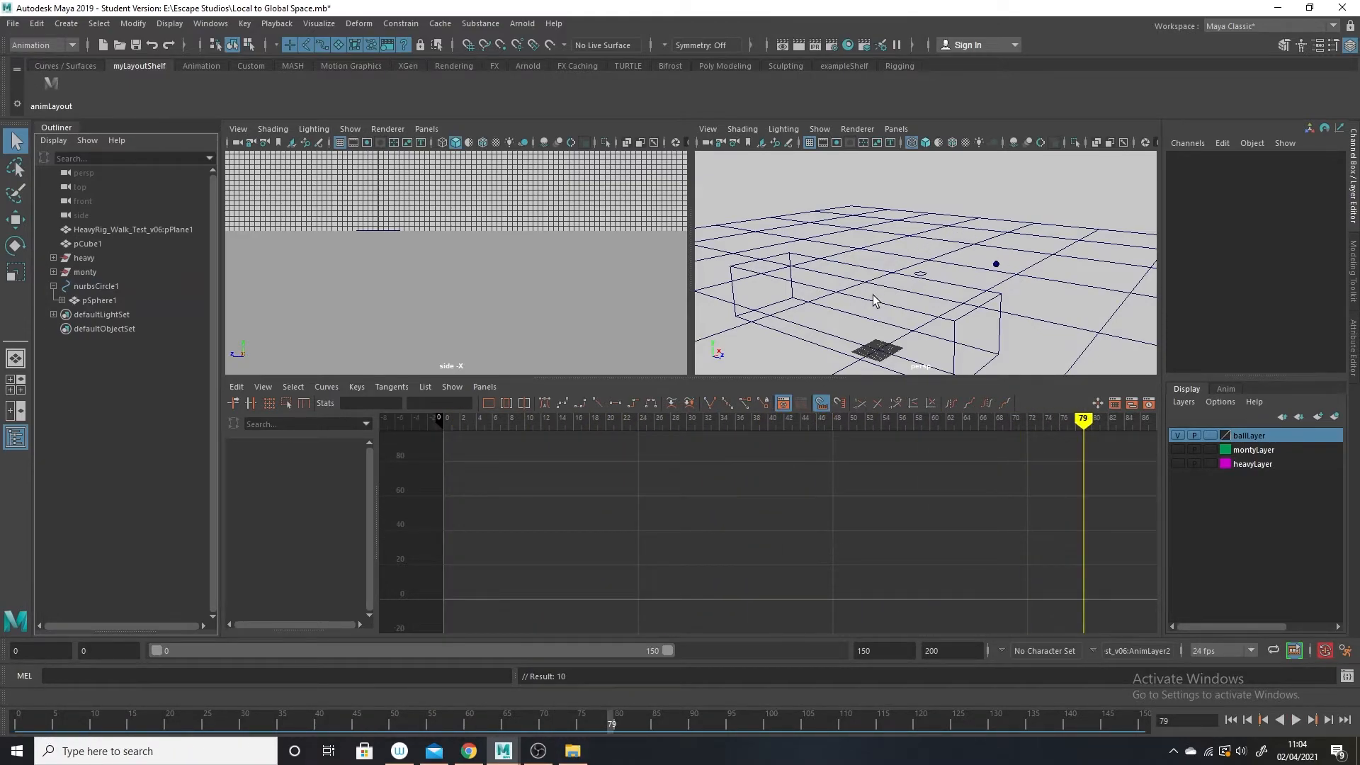
click(921, 275)
key(alt+v)
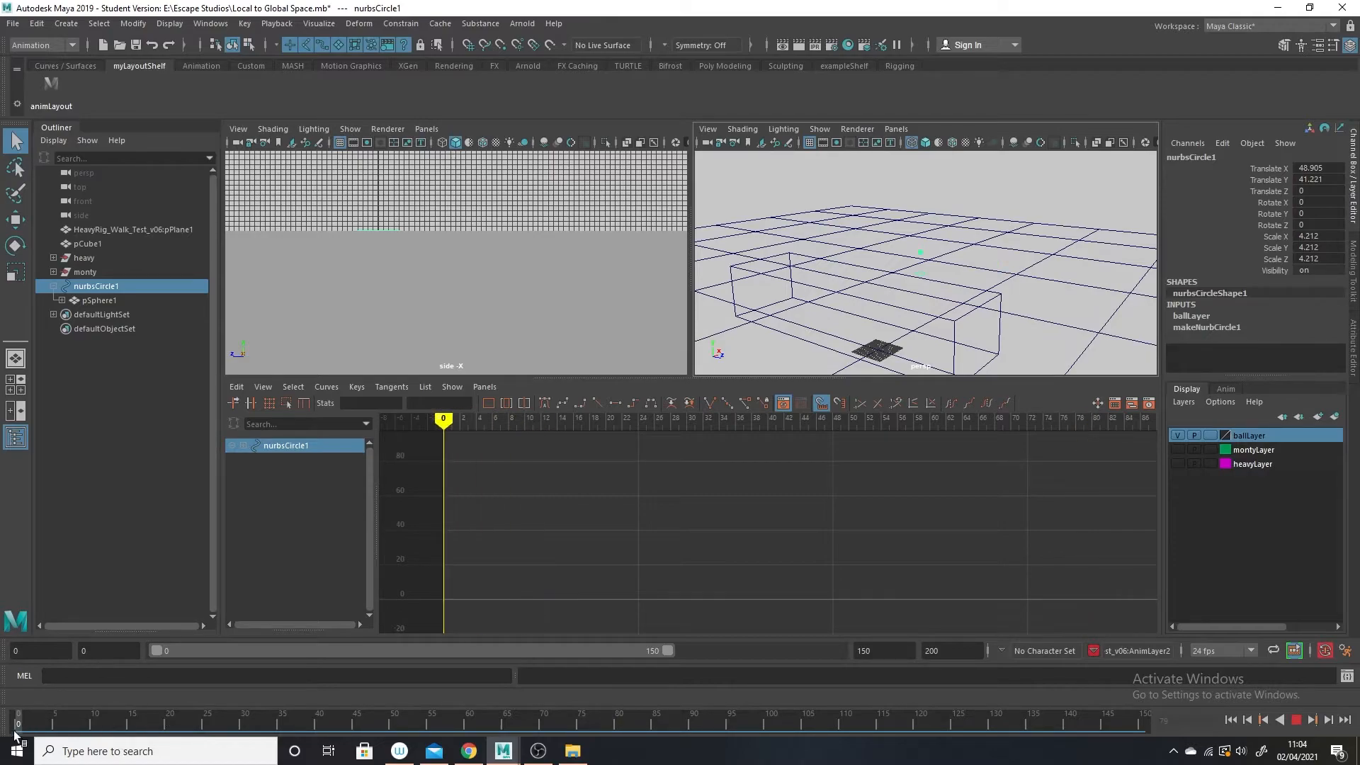
key(alt+v)
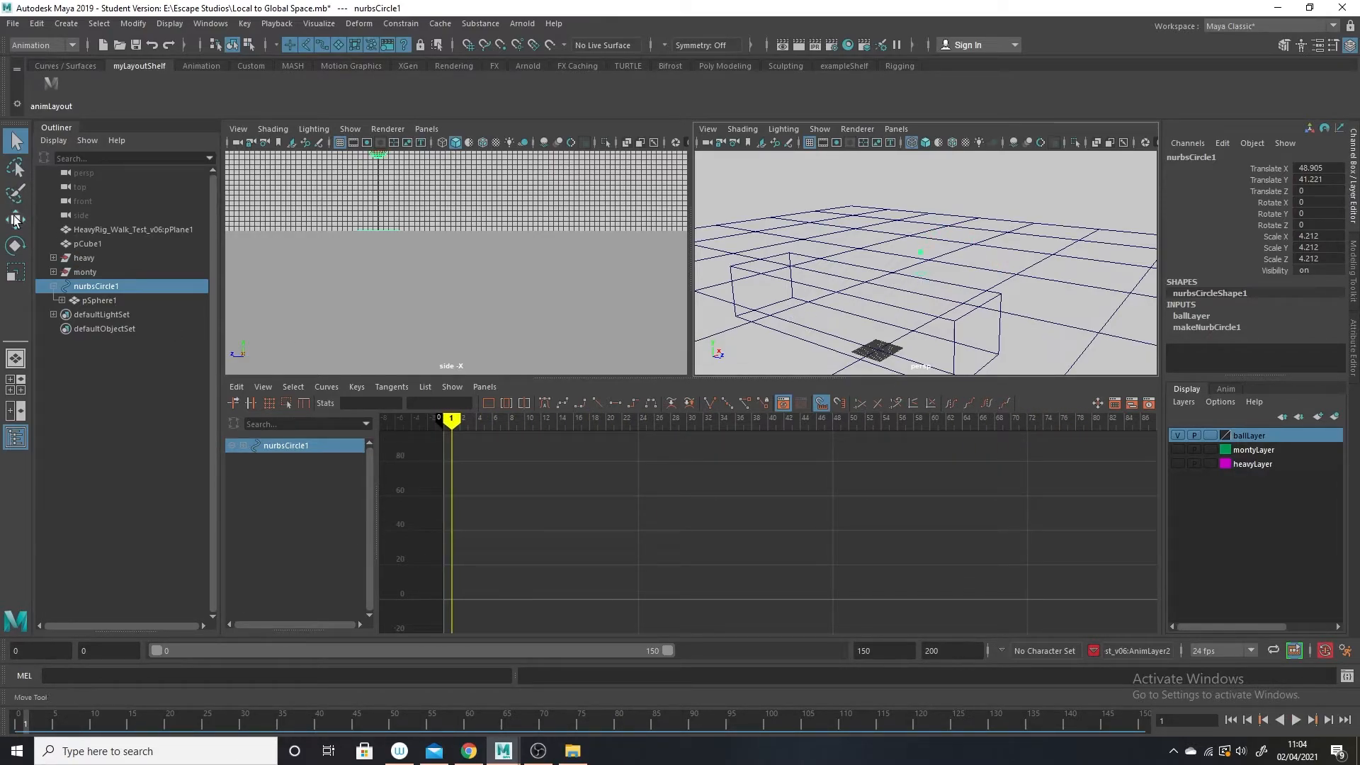
Move nurbsCircle1 across the ground to test the ball's baked motion, ending at about X 85.3, Z 28.8, and return to frame 0.
key(w)
drag(999, 286, 912, 288)
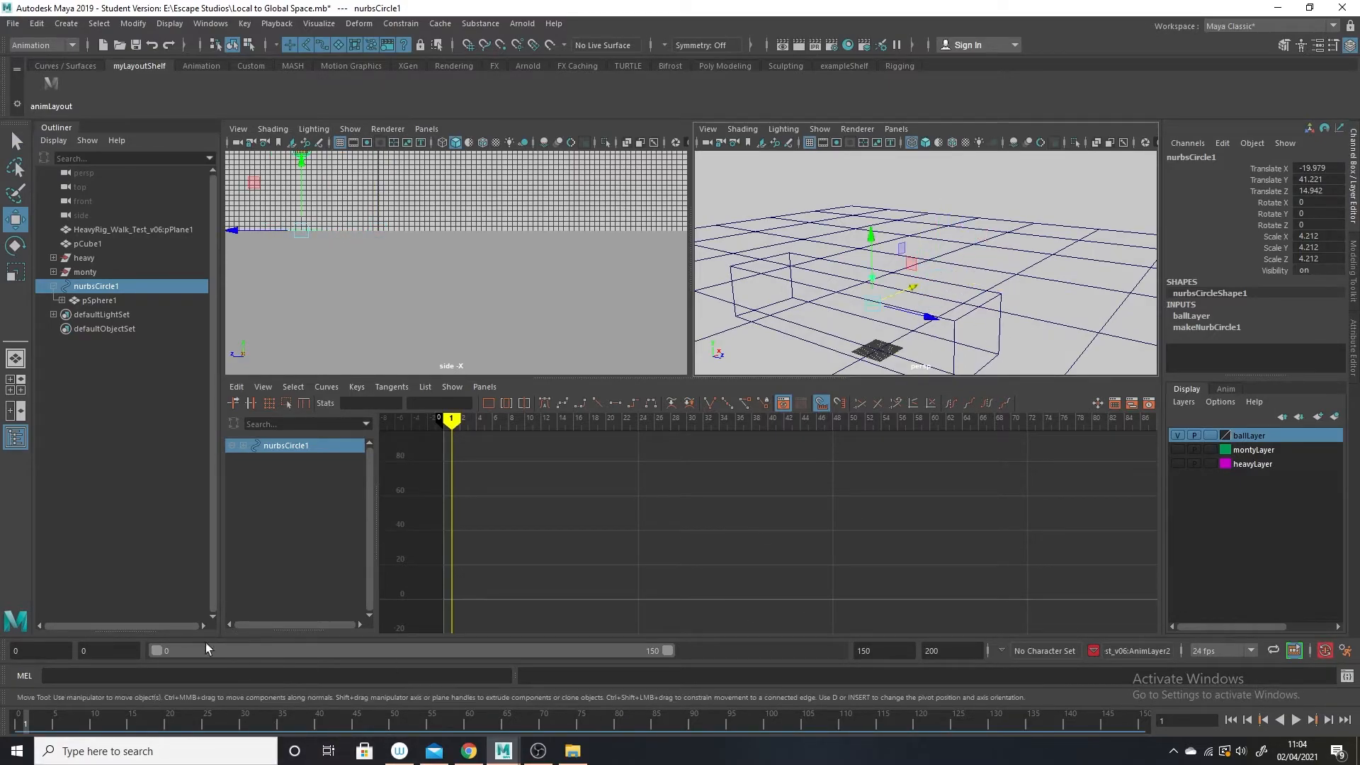
mouse_move(23, 721)
mouse_down()
mouse_move(393, 717)
mouse_move(193, 712)
mouse_move(265, 709)
mouse_up()
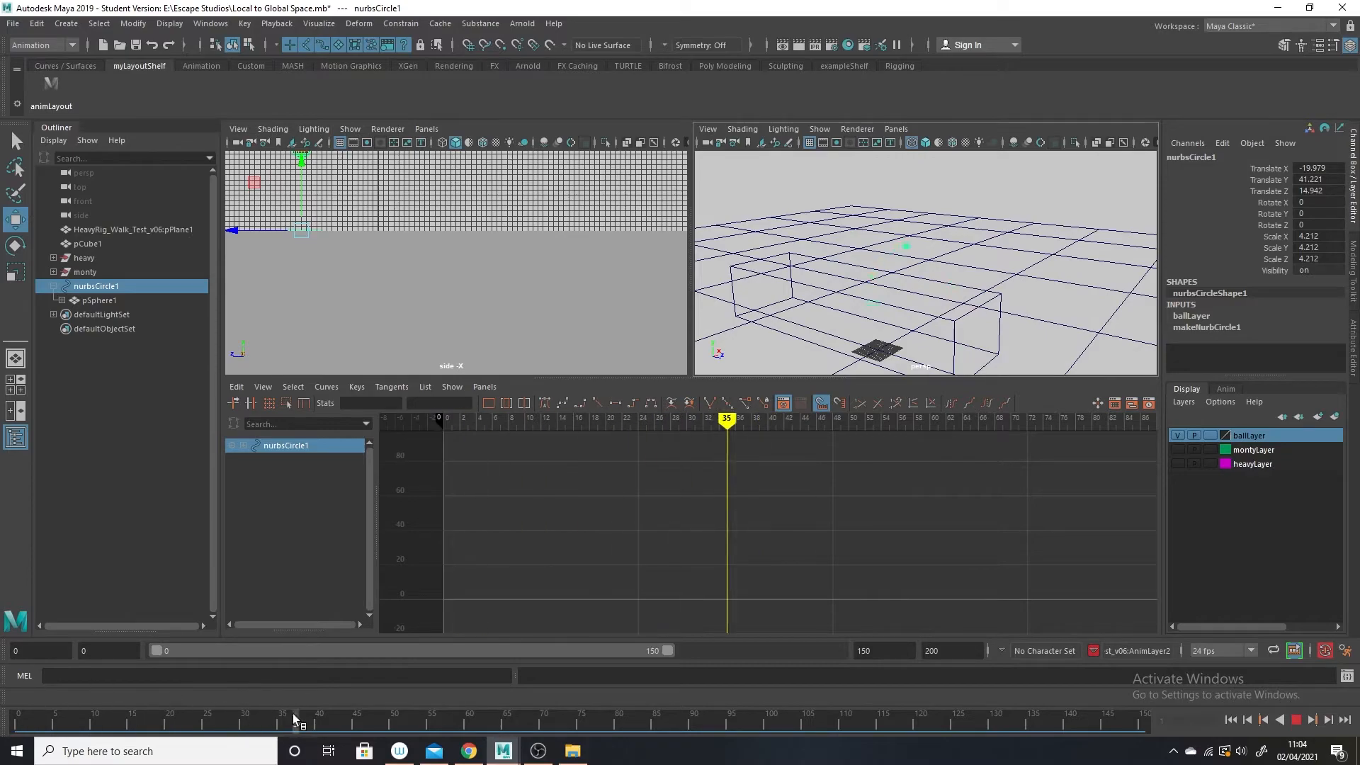
key(Escape)
drag(912, 286, 966, 267)
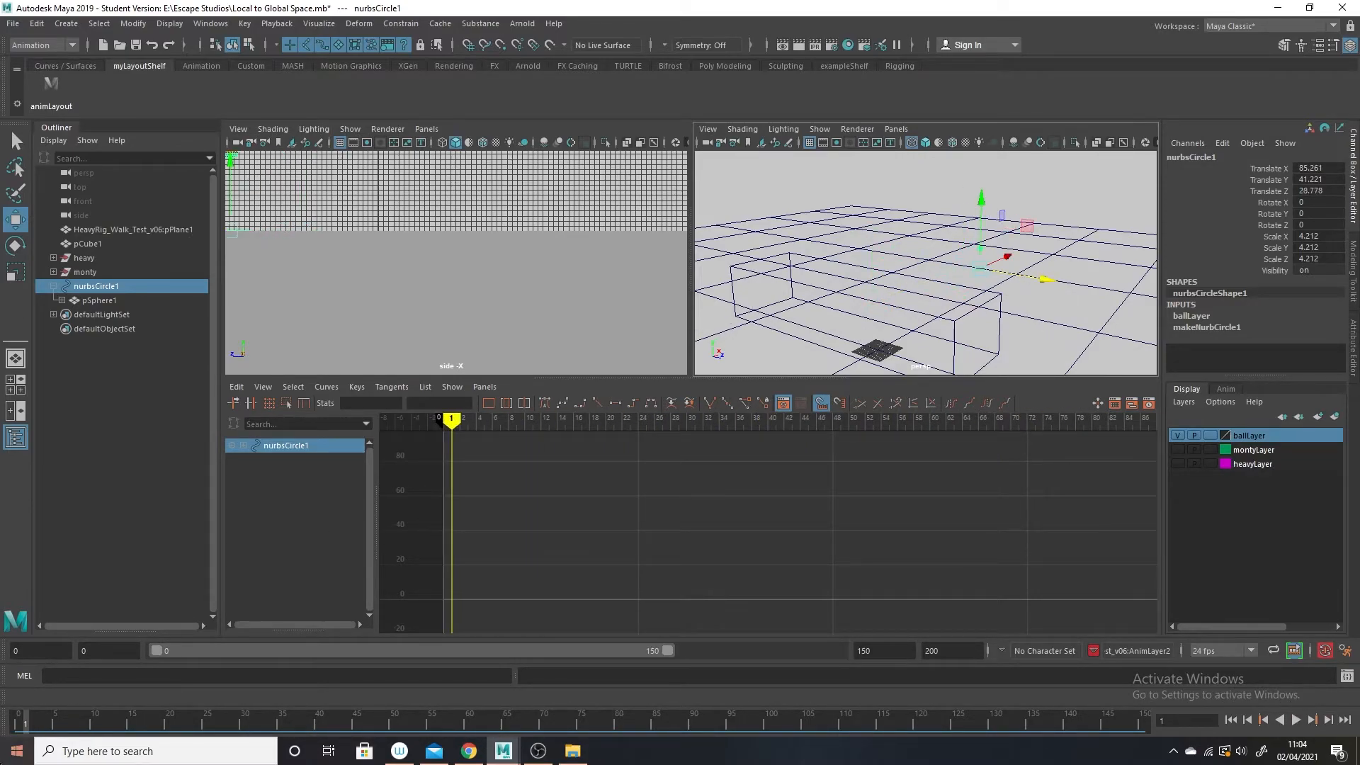
mouse_move(25, 721)
mouse_down()
mouse_move(483, 717)
mouse_move(18, 719)
mouse_up()
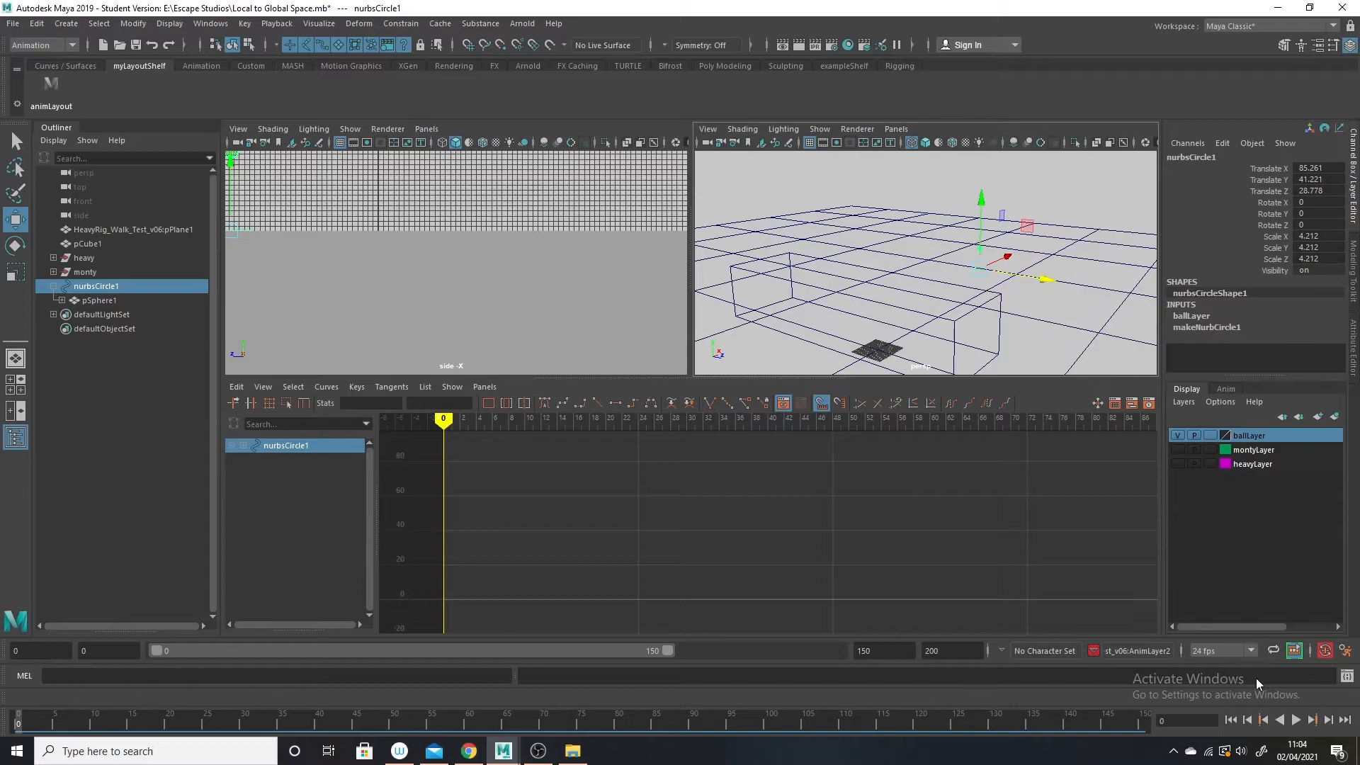
Hide ballLayer, make montyLayer and heavyLayer visible, and select the HeavyRig_Walk_Test_v06:pPlane1 ground plane.
click(1185, 452)
click(1180, 451)
click(1178, 462)
click(1040, 310)
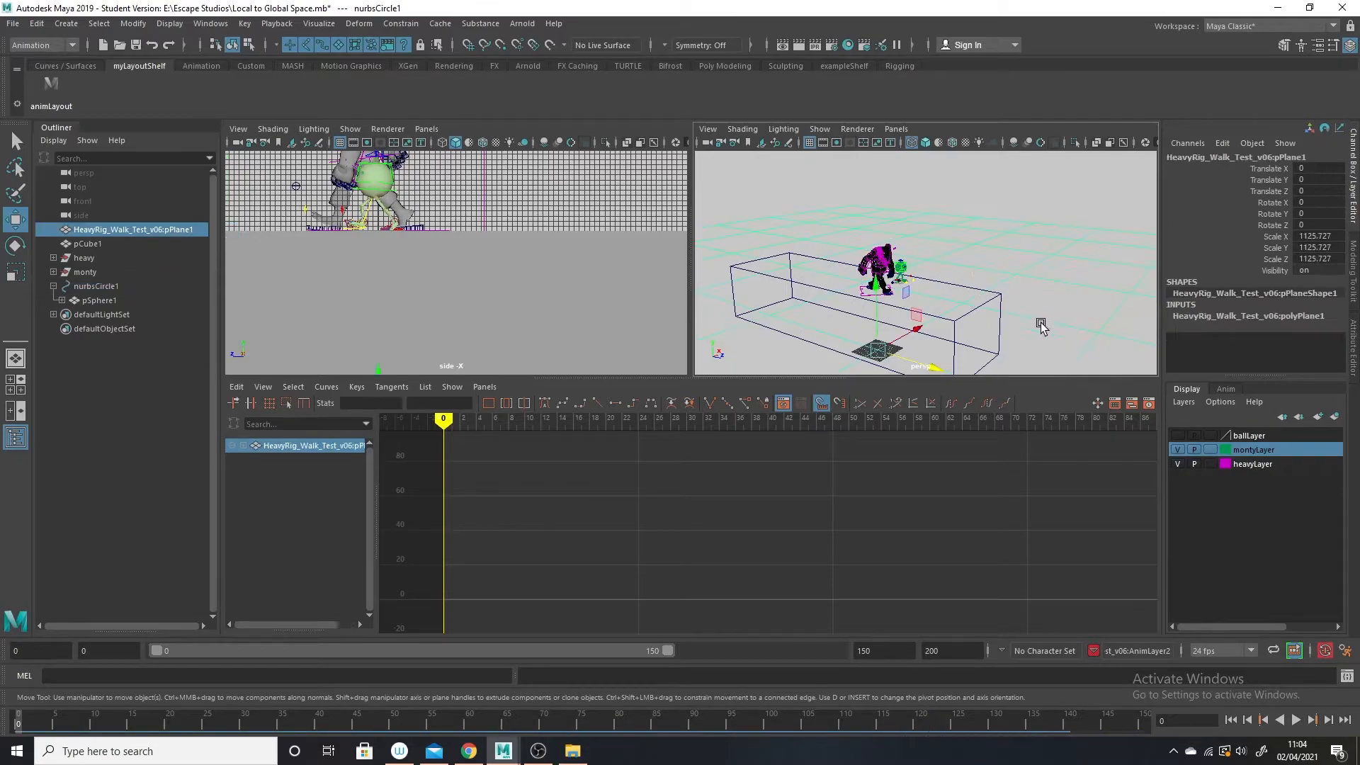
Hide heavyLayer, switch the perspective view to shaded display, and frame the Monty walk rig from the side.
scroll(987, 233, up, 3)
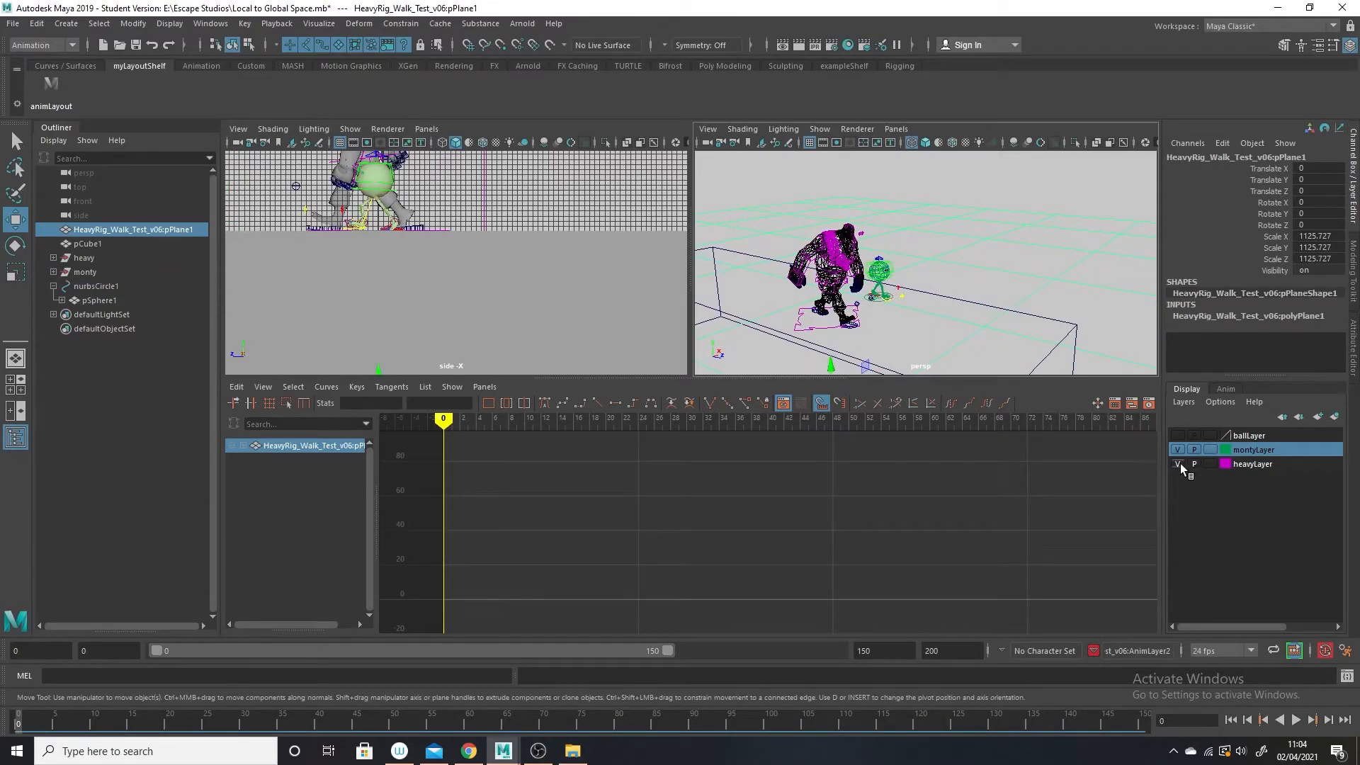
click(1178, 464)
key(5)
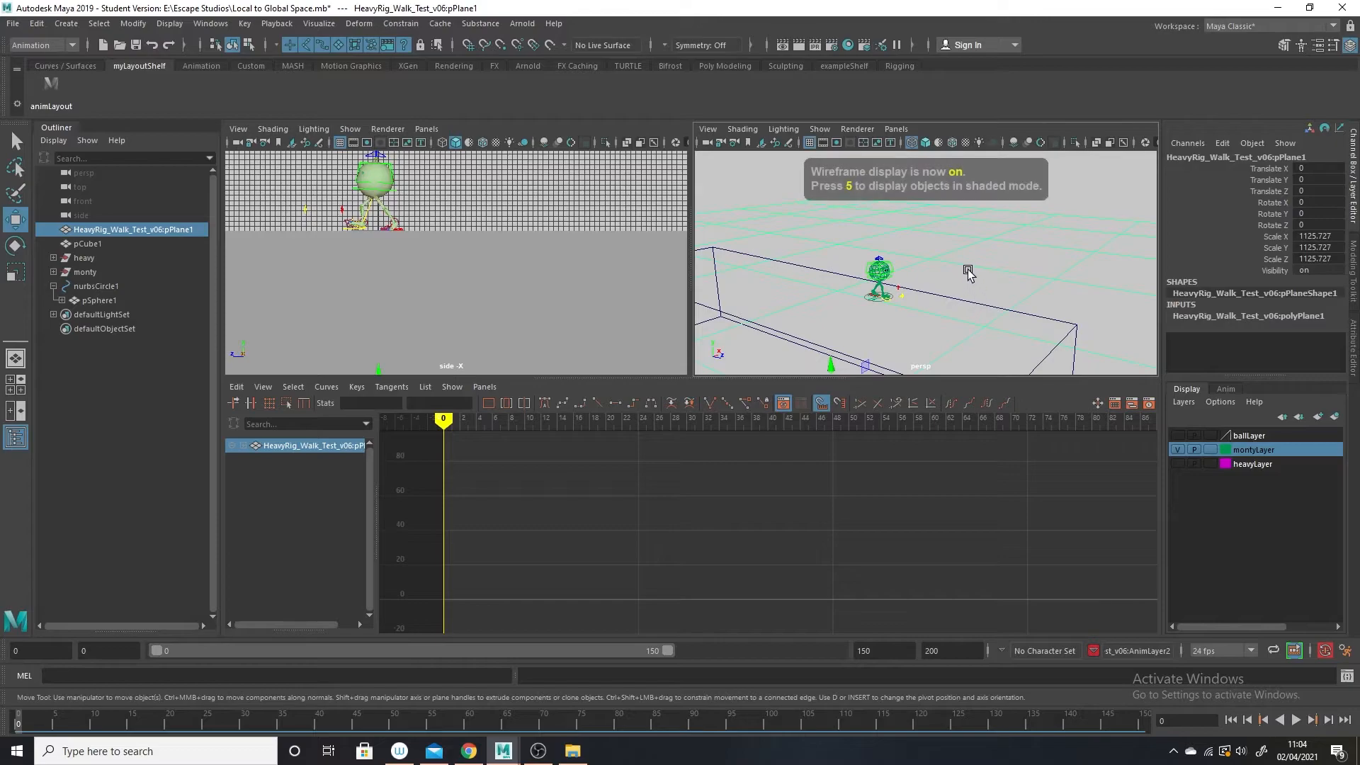
alt+middle_drag(947, 331, 980, 317)
mouse_move(979, 317)
alt+right_down()
mouse_move(1027, 423)
mouse_move(983, 352)
alt+right_up()
mouse_move(926, 329)
alt+mouse_down()
mouse_move(966, 344)
mouse_move(923, 357)
mouse_move(972, 369)
mouse_move(958, 349)
alt+mouse_up()
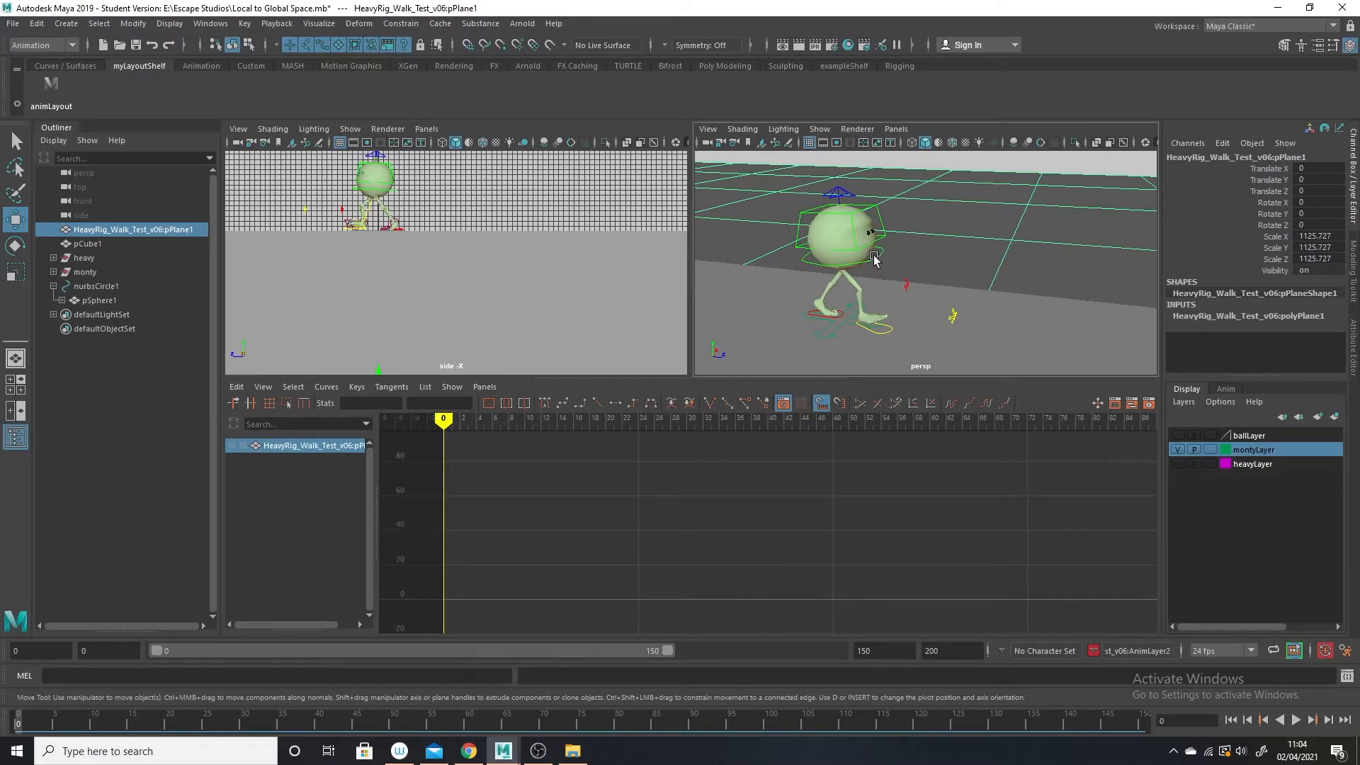
alt+drag(931, 296, 886, 291)
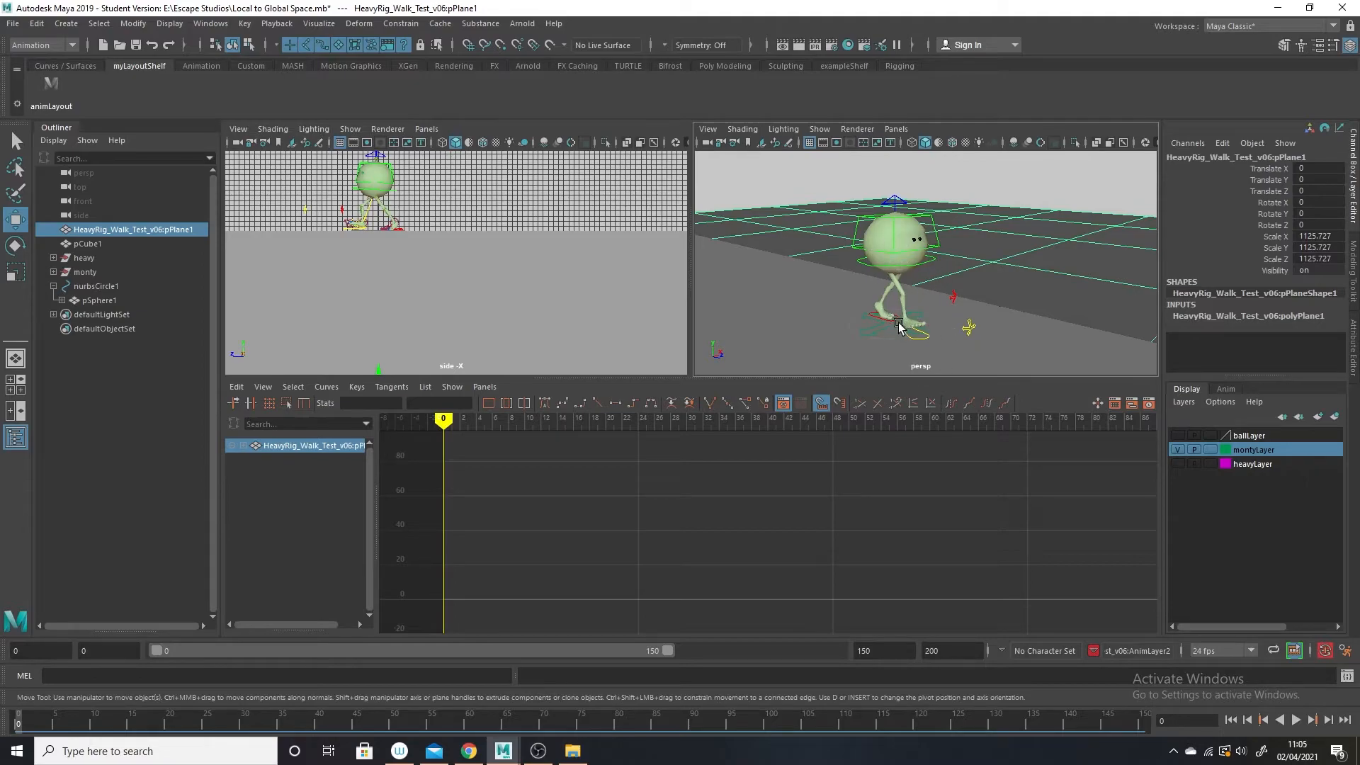
alt+drag(931, 308, 1013, 321)
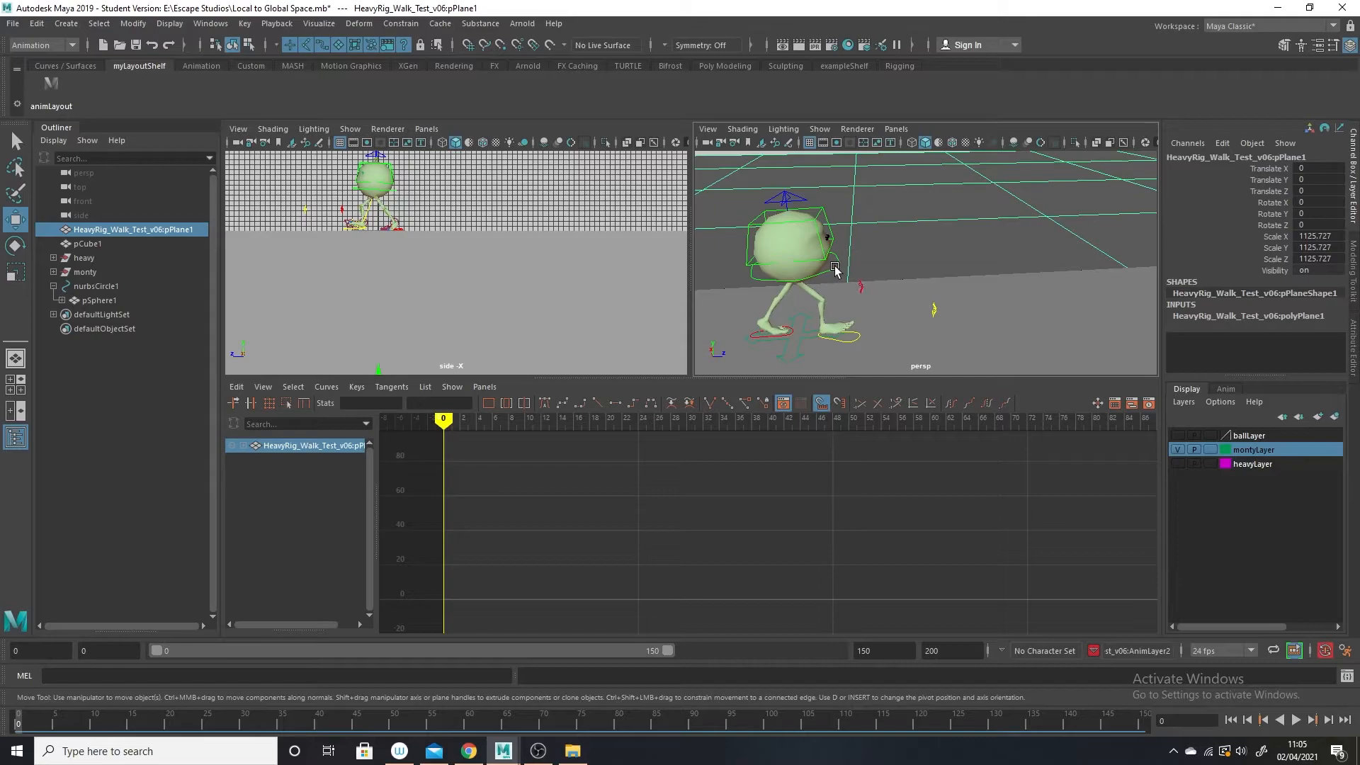
Play Monty's walk briefly, select Monty_WalkNew_v02:root_CTRL, and scrub its opening frames back to frame 0.
key(alt+v)
click(31, 722)
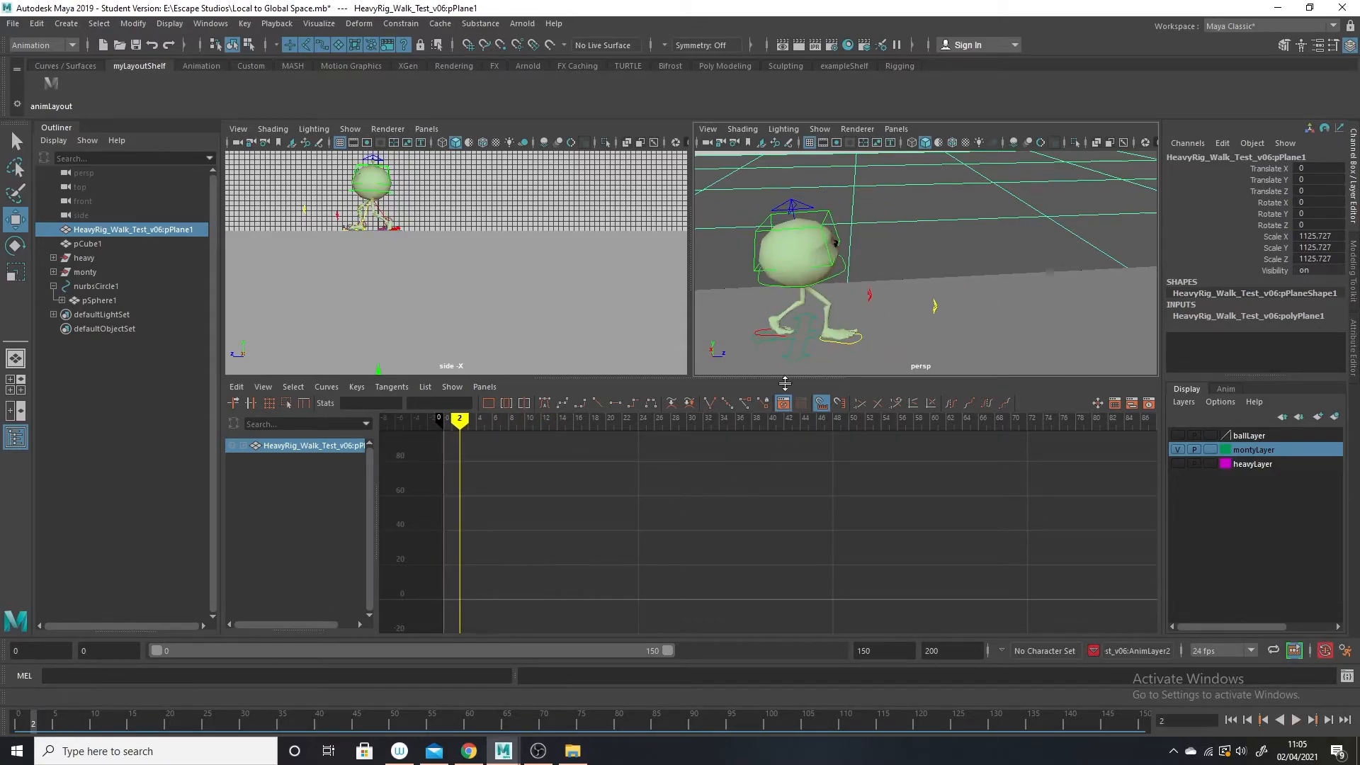
click(844, 276)
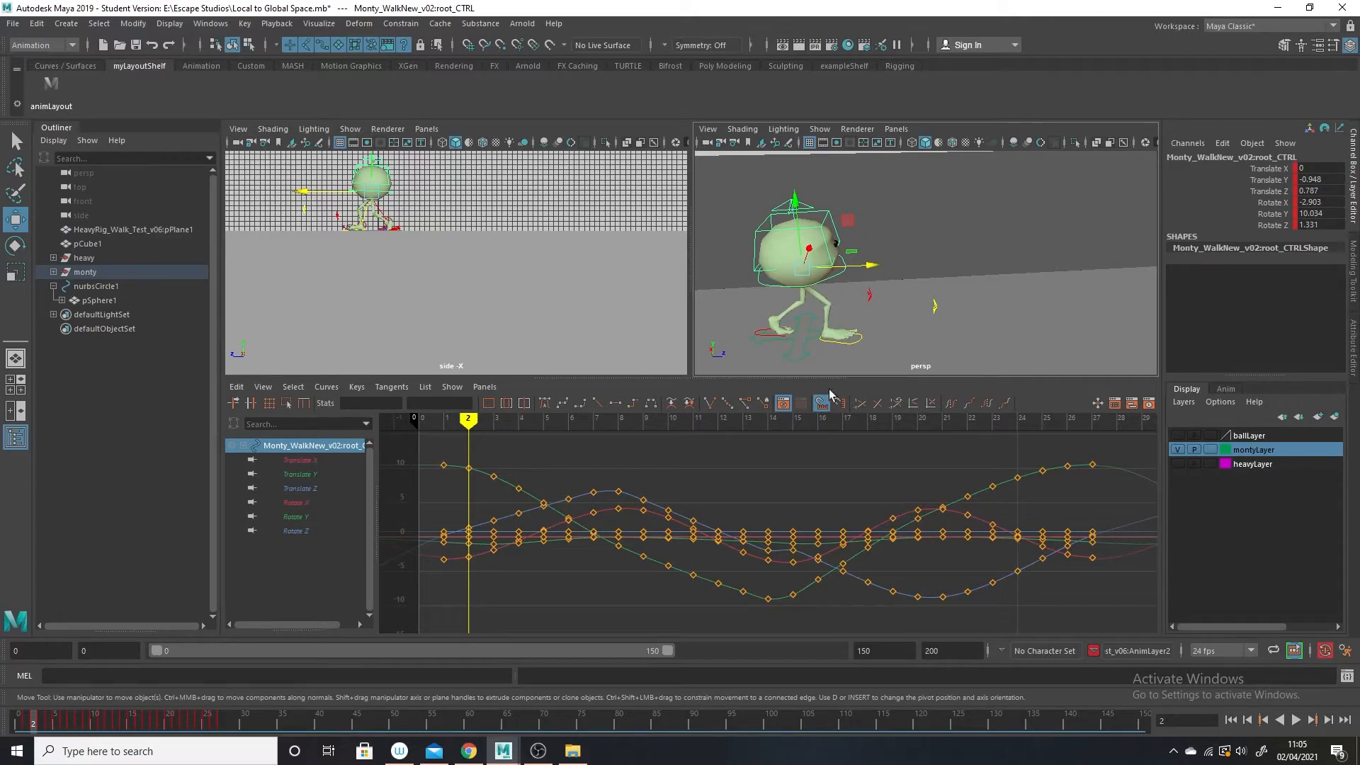
drag(53, 732, 17, 736)
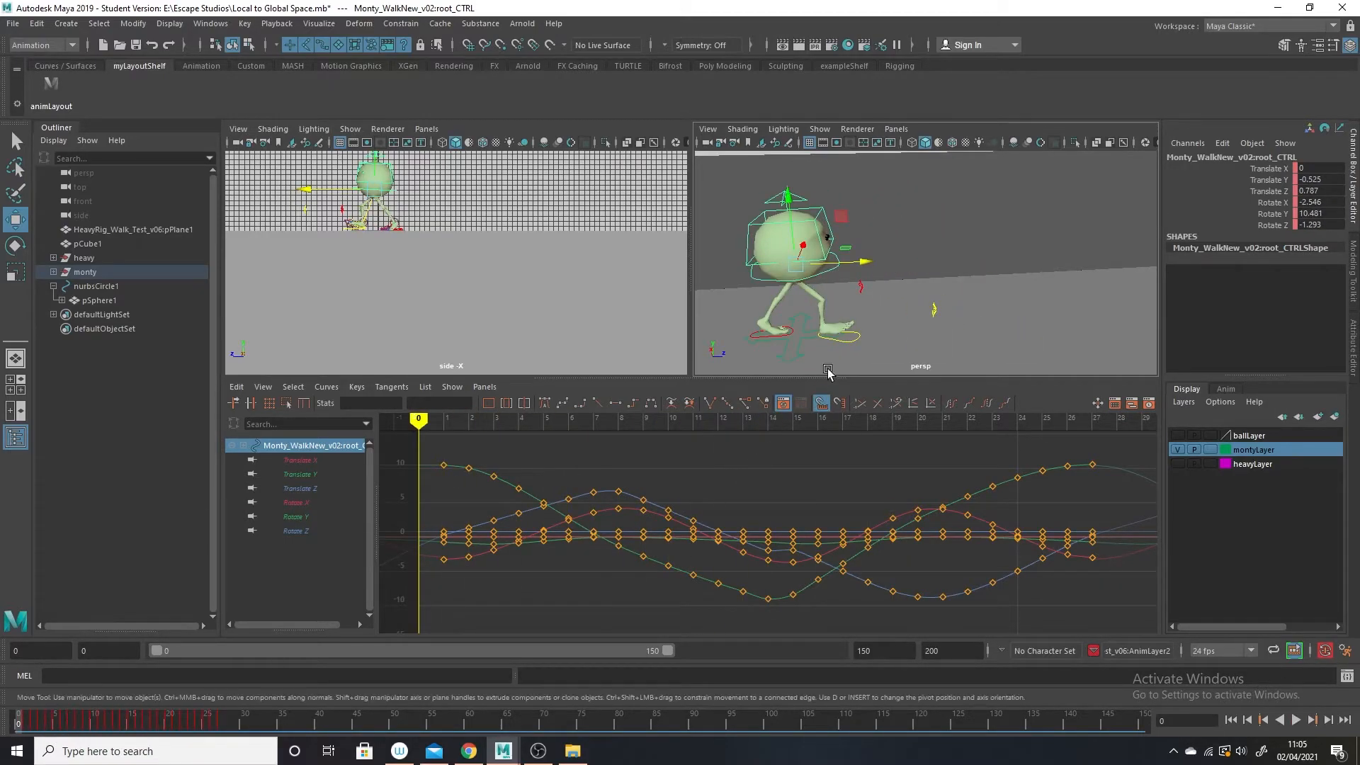
Select Monty's two foot controls in turn to examine their animation curves at frame 0.
click(850, 341)
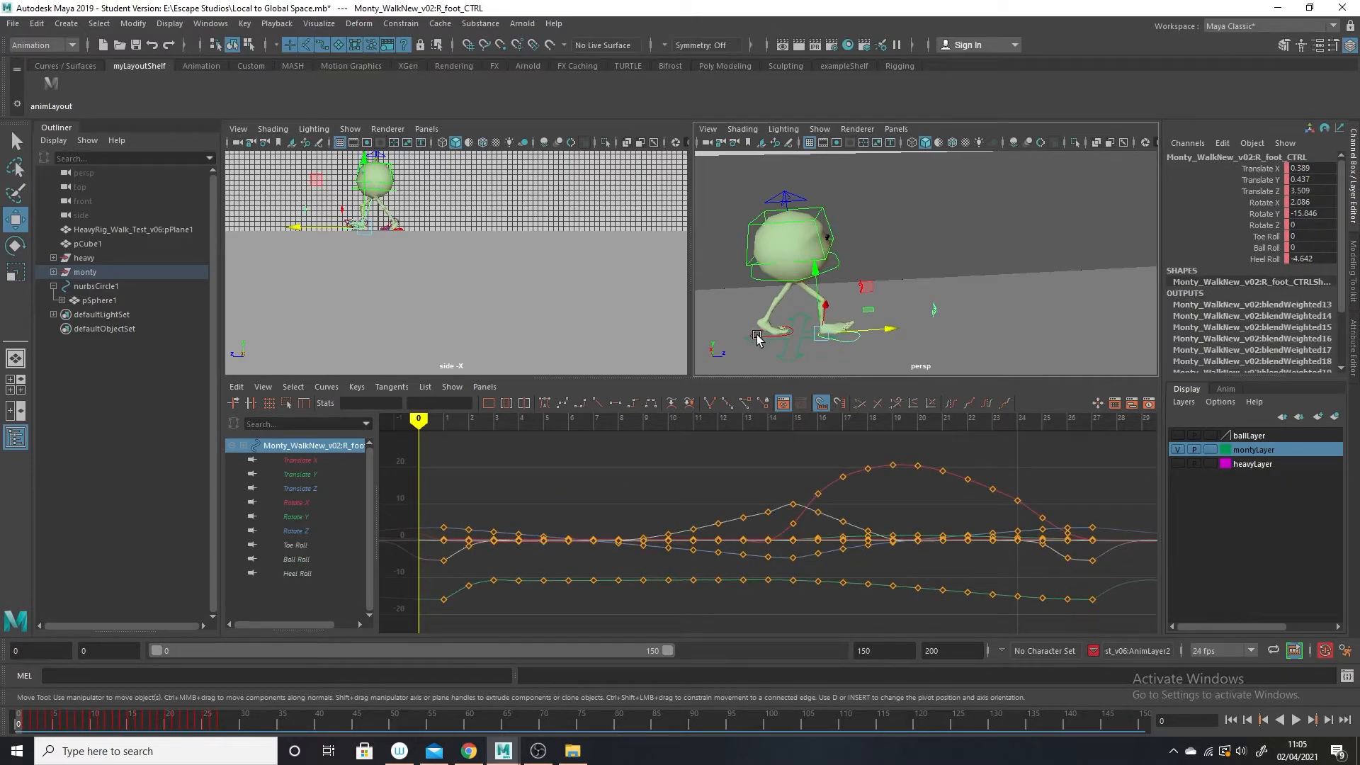
click(757, 337)
click(854, 342)
Move Monty's root_CTRL back along Z to 0.3 at frame 0 and select R_foot_CTRL.
click(836, 266)
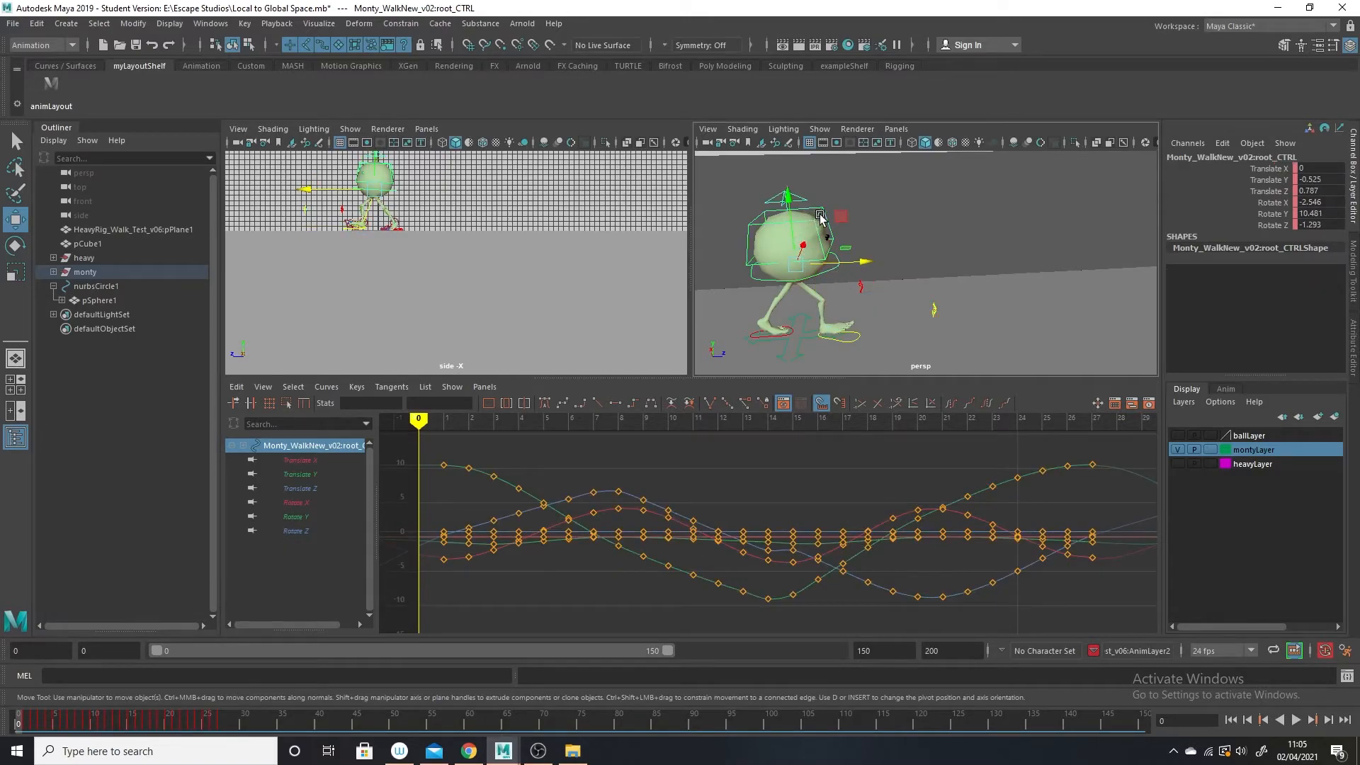
drag(863, 262, 858, 263)
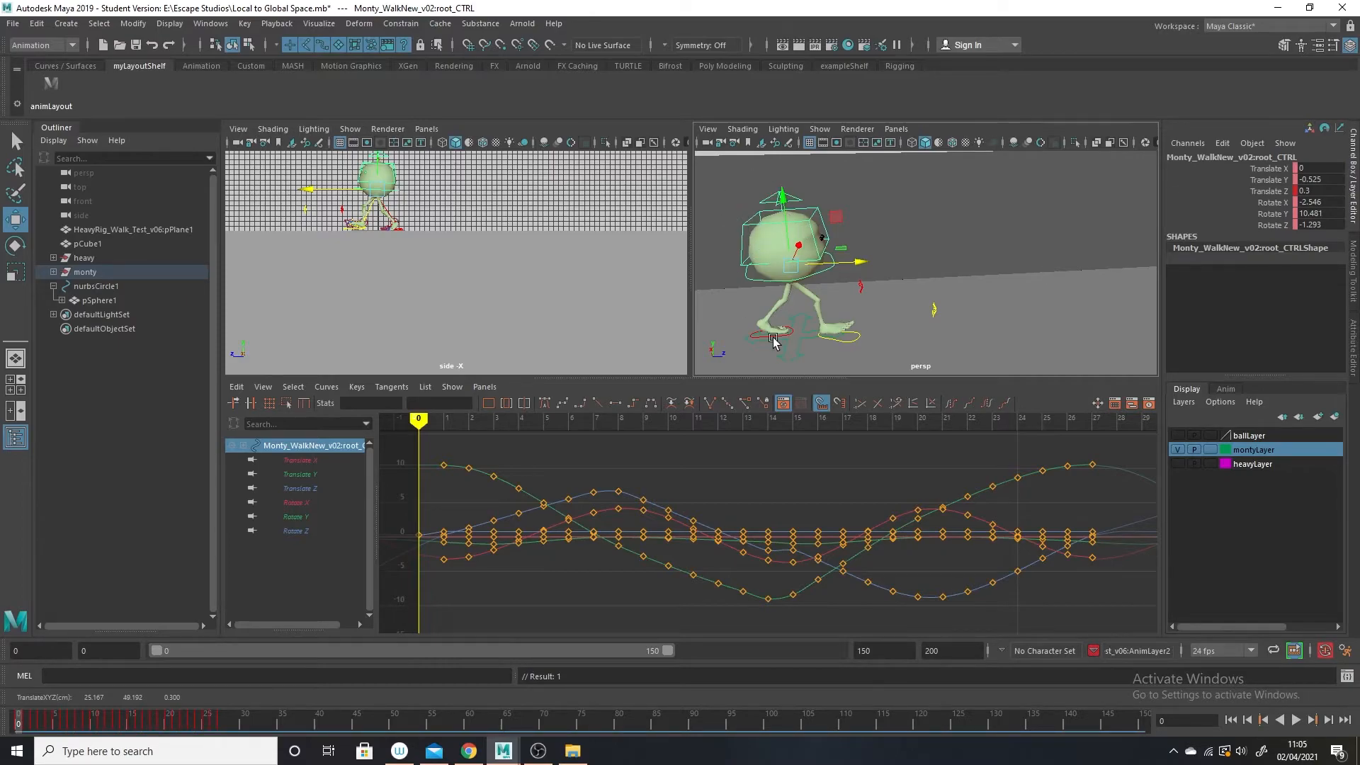
click(861, 336)
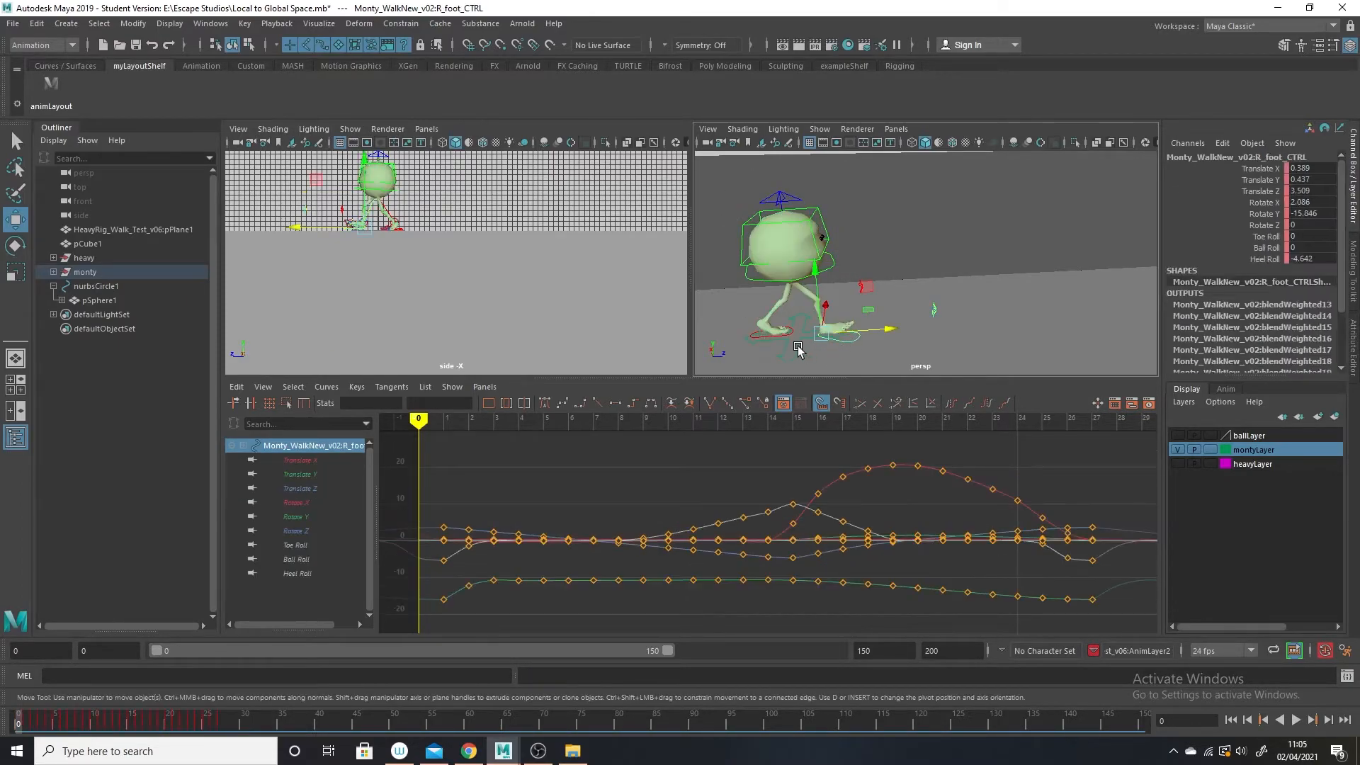
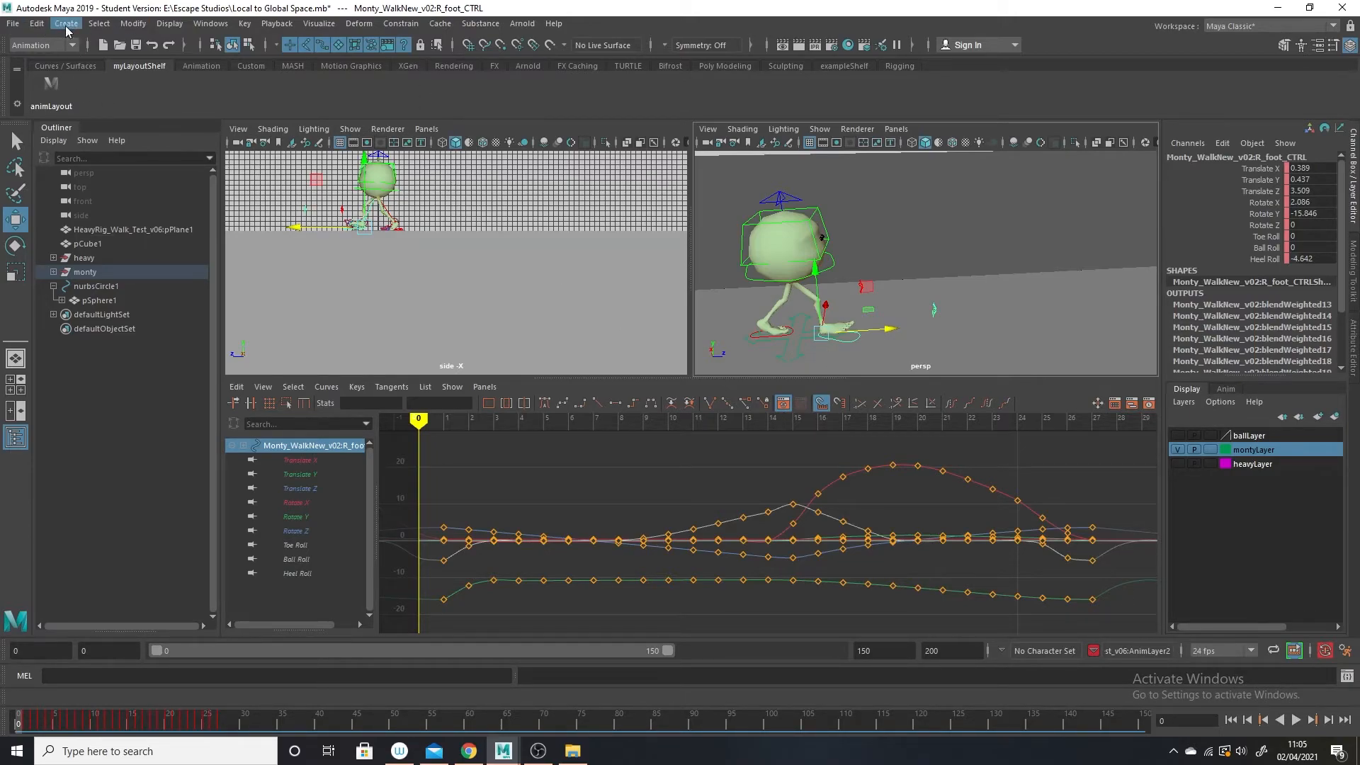
Create a locator at the origin and duplicate it twice to get three locators.
click(66, 23)
click(142, 230)
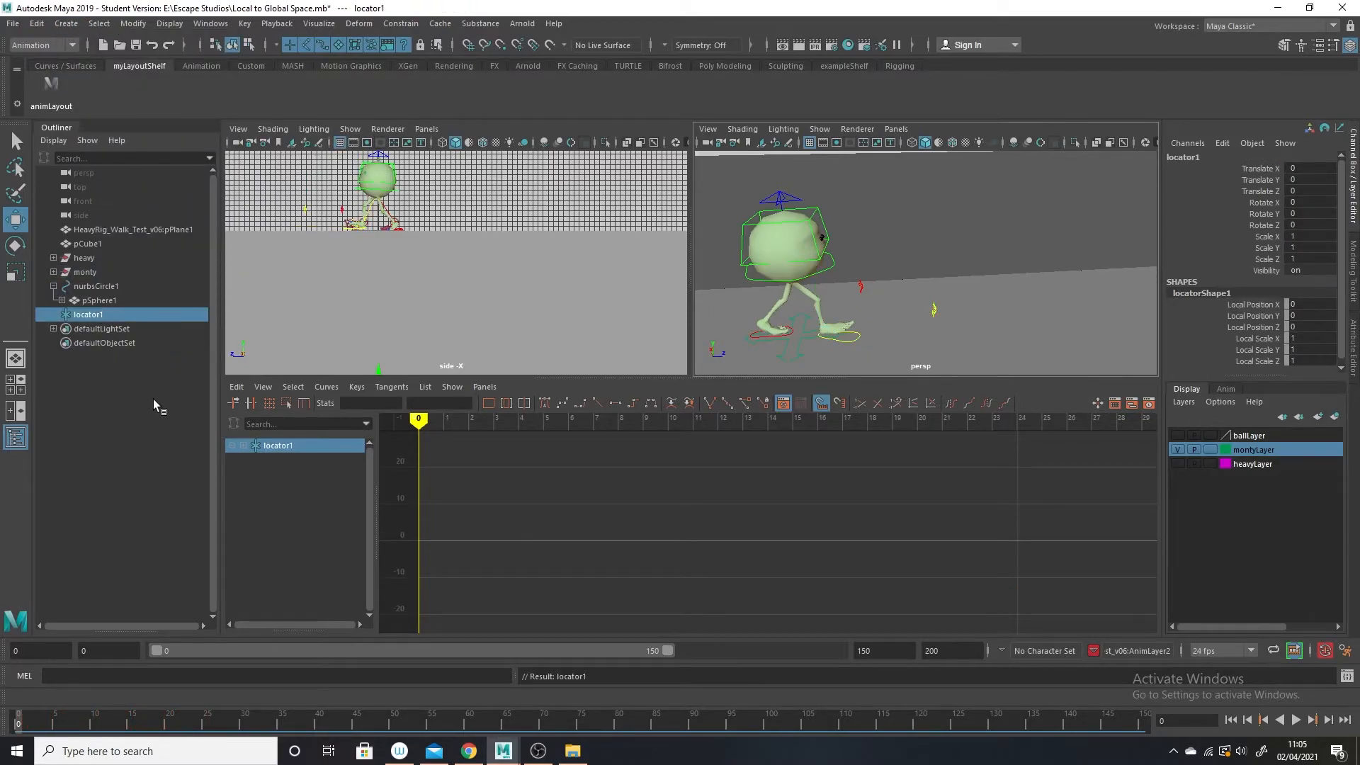
key(ctrl+d)
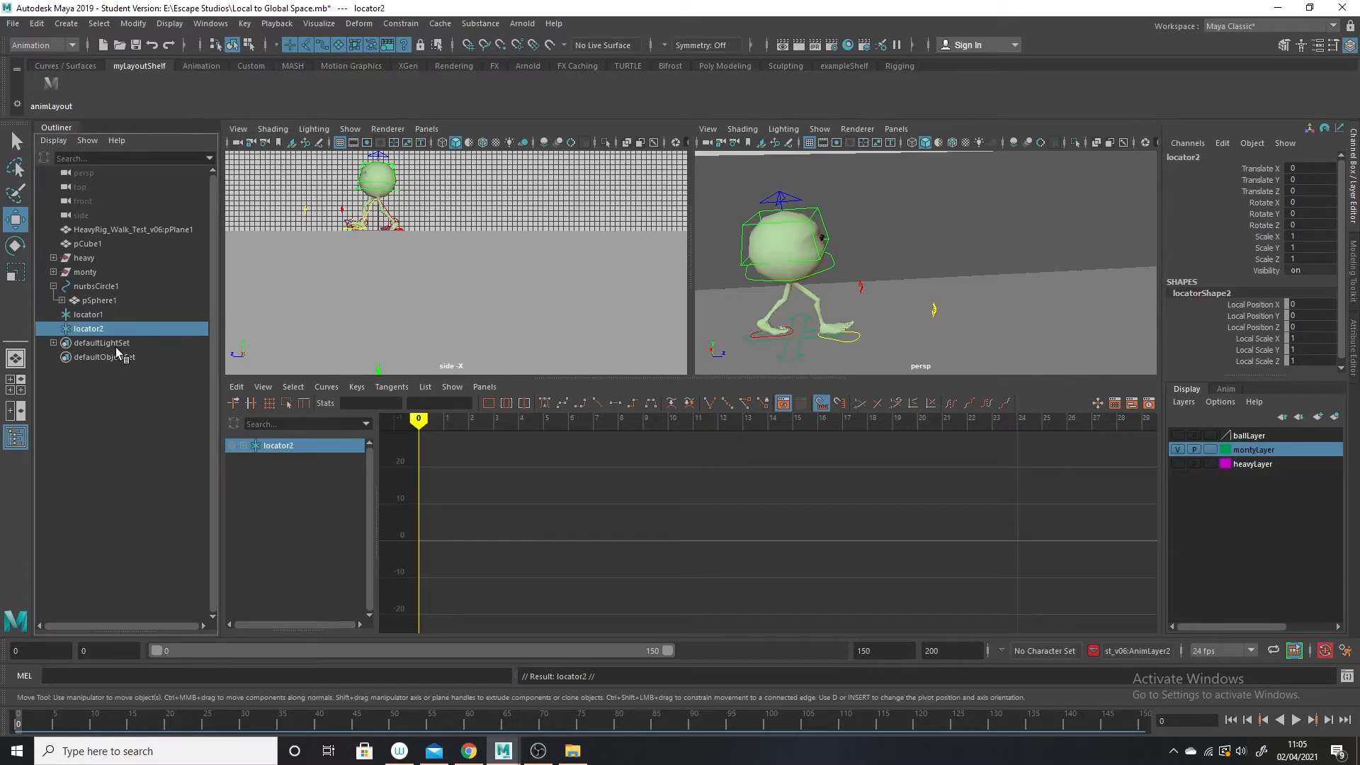
key(ctrl+d)
Rename the three locators pelvis, rightFoot and leftFoot.
double_click(96, 316)
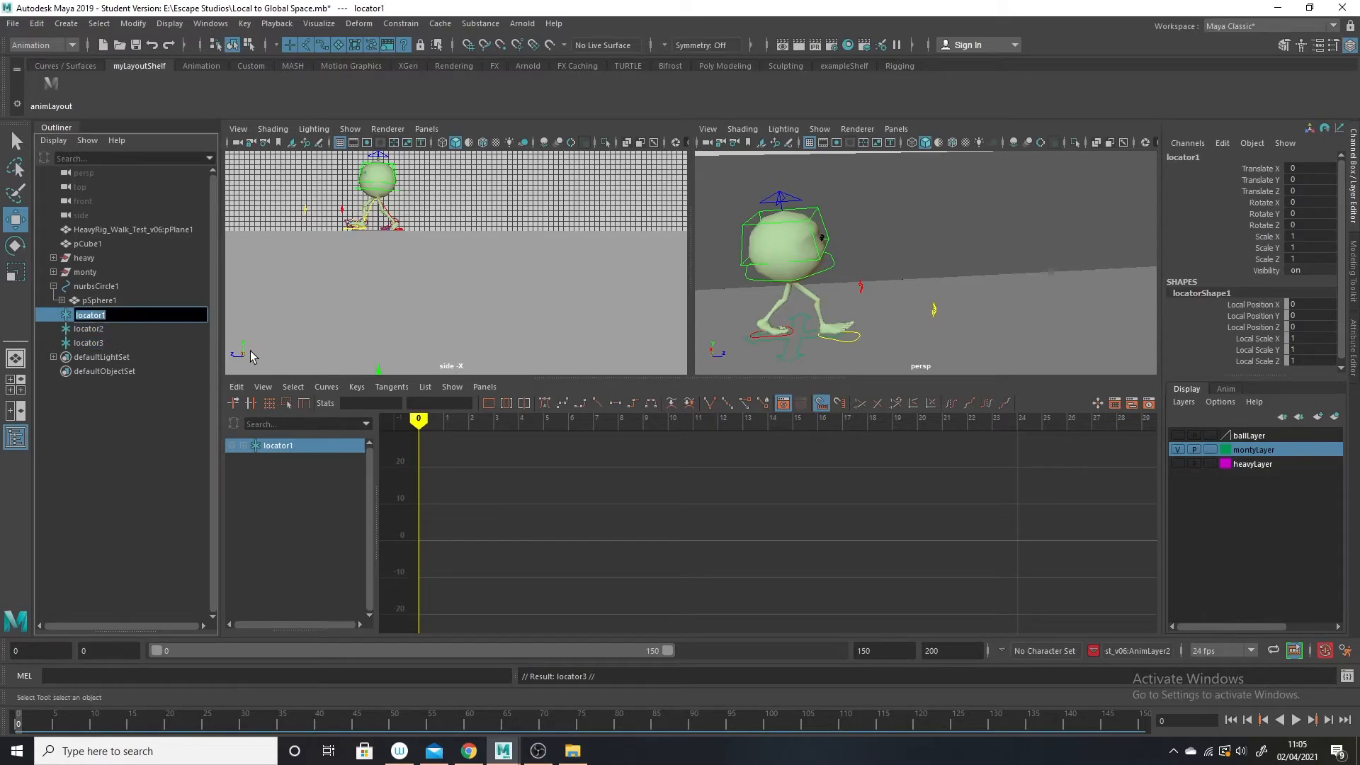
text(pelvis)
key(Return)
double_click(91, 329)
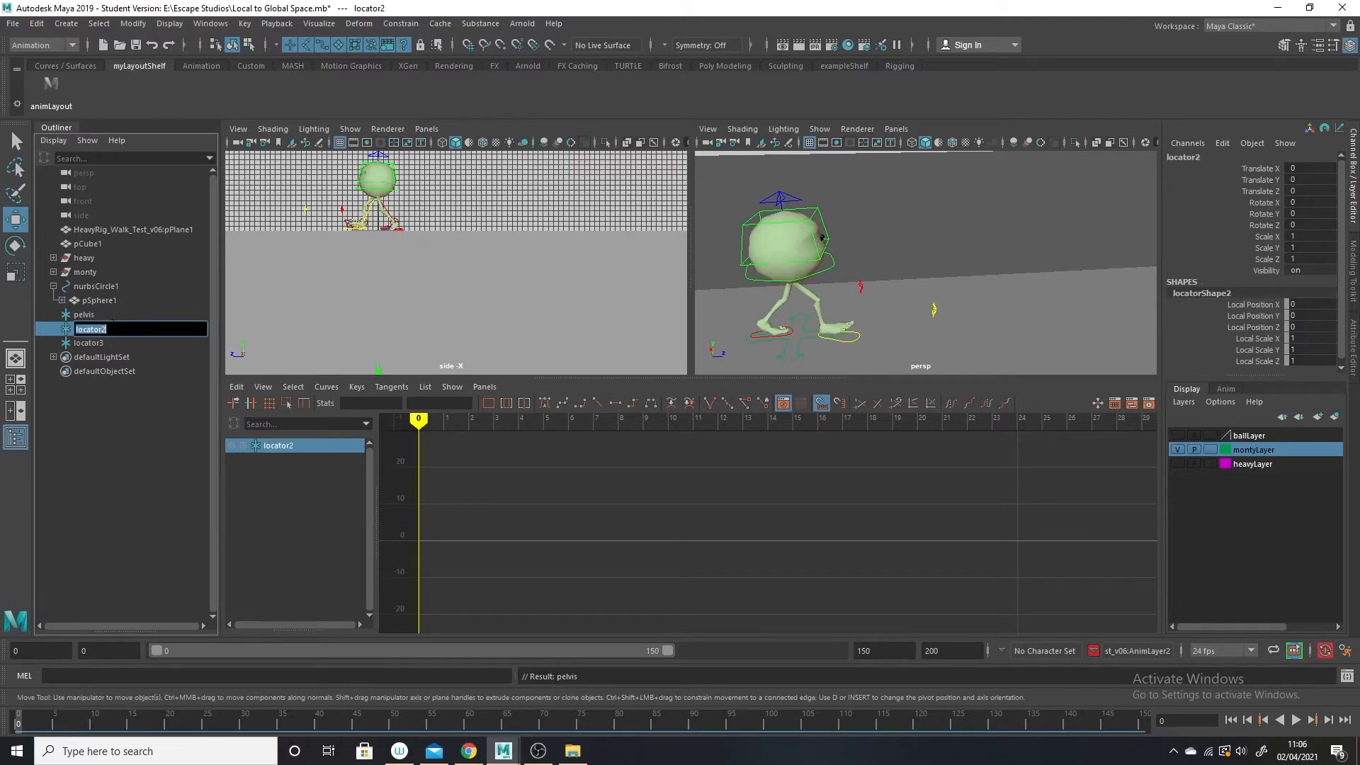
text(r)
key(Return)
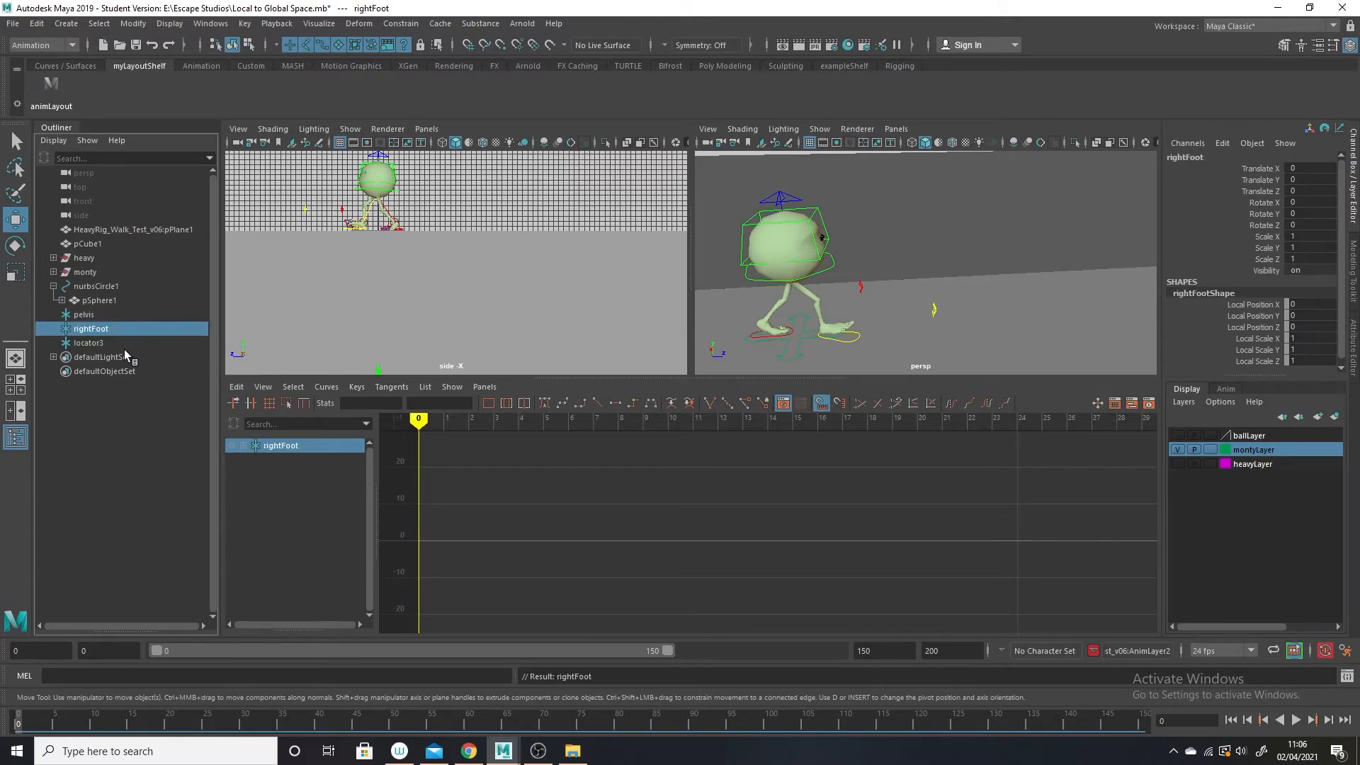
double_click(88, 343)
text(leftFoot)
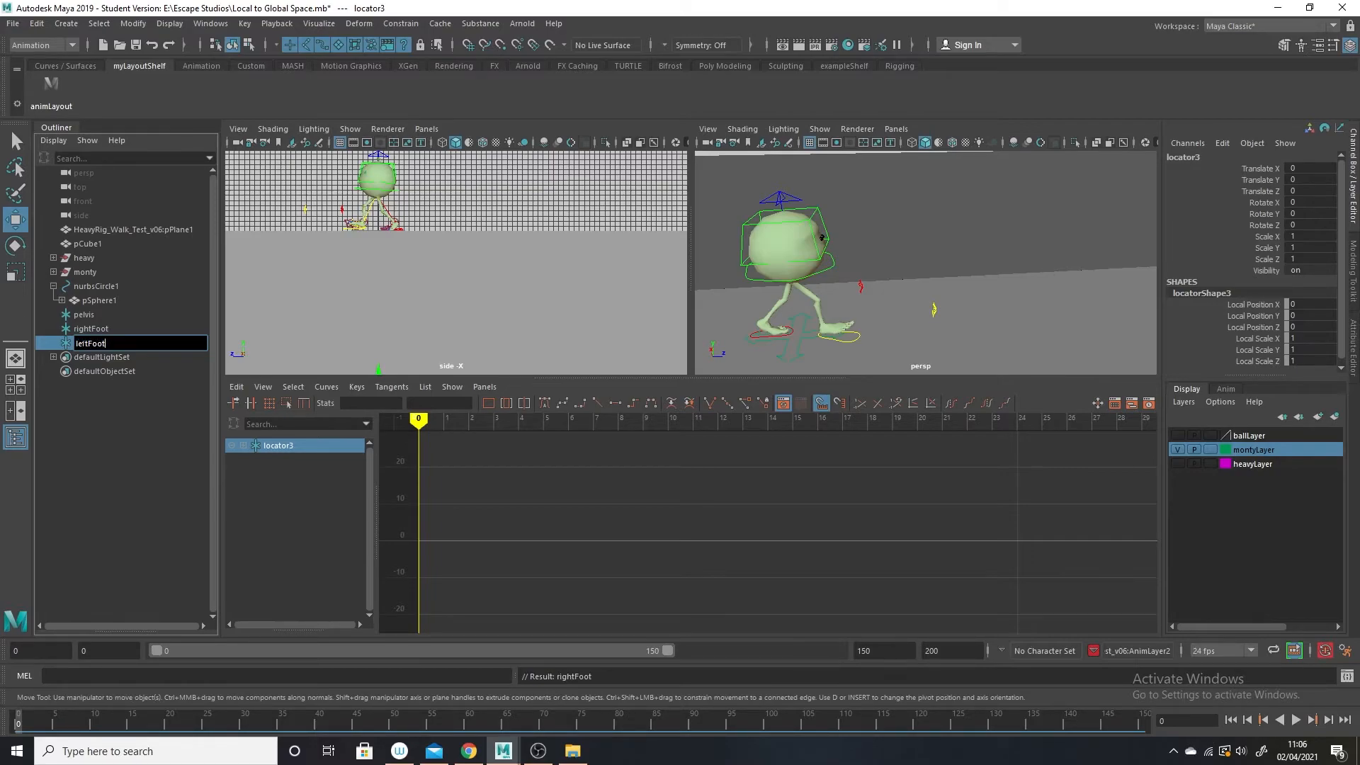
key(Return)
Parent-constrain the pelvis locator to Monty's root_CTRL without maintaining offset, with all translate and rotate axes constrained.
mouse_move(844, 283)
alt+mouse_down()
mouse_move(863, 279)
mouse_move(855, 268)
alt+mouse_up()
alt+middle_drag(855, 268, 1017, 323)
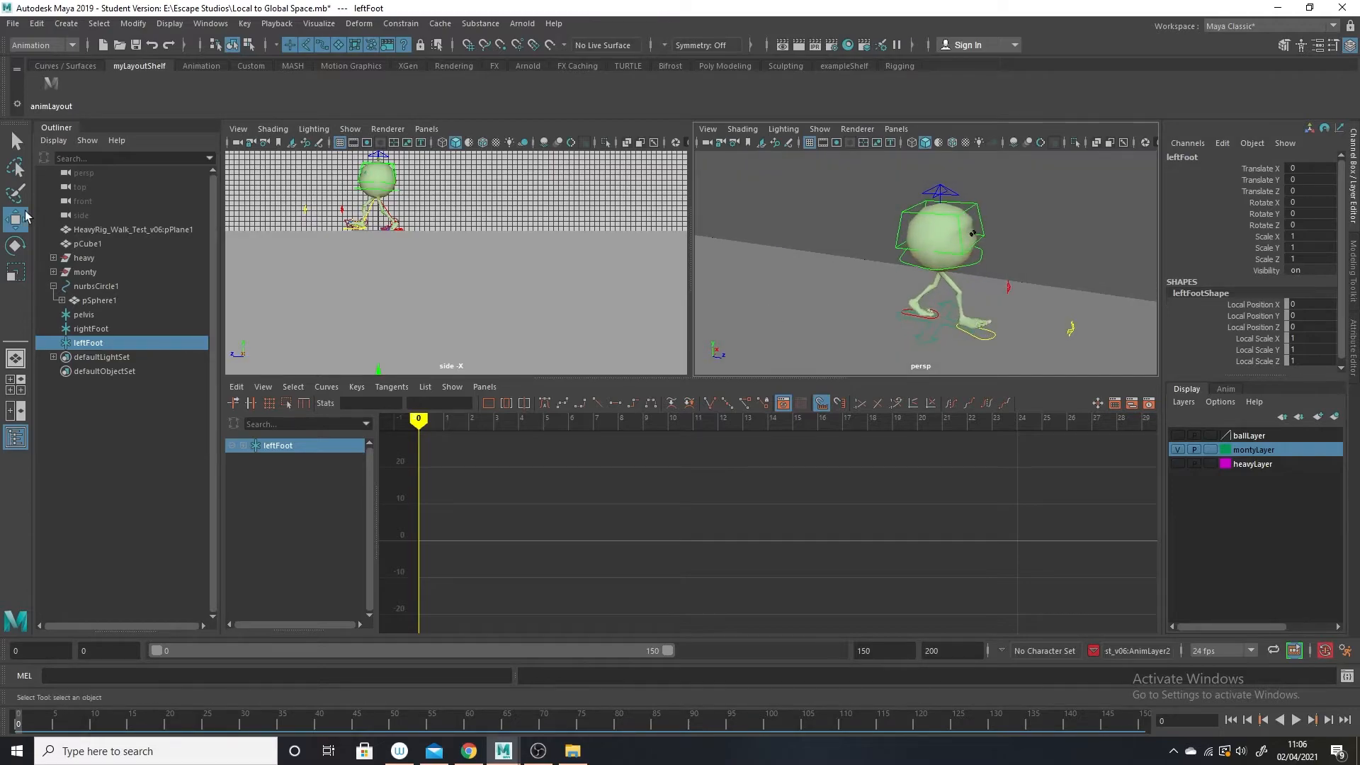
click(84, 314)
click(979, 261)
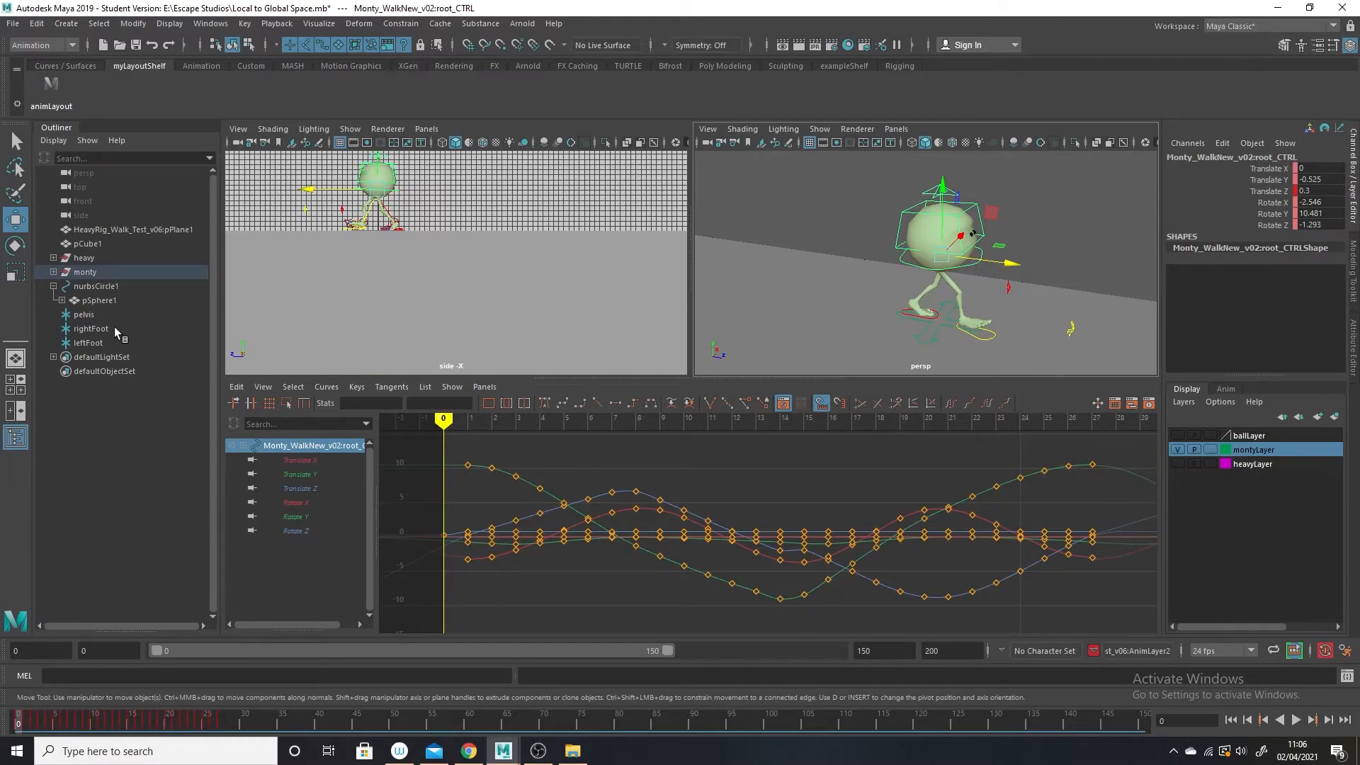
click(83, 313)
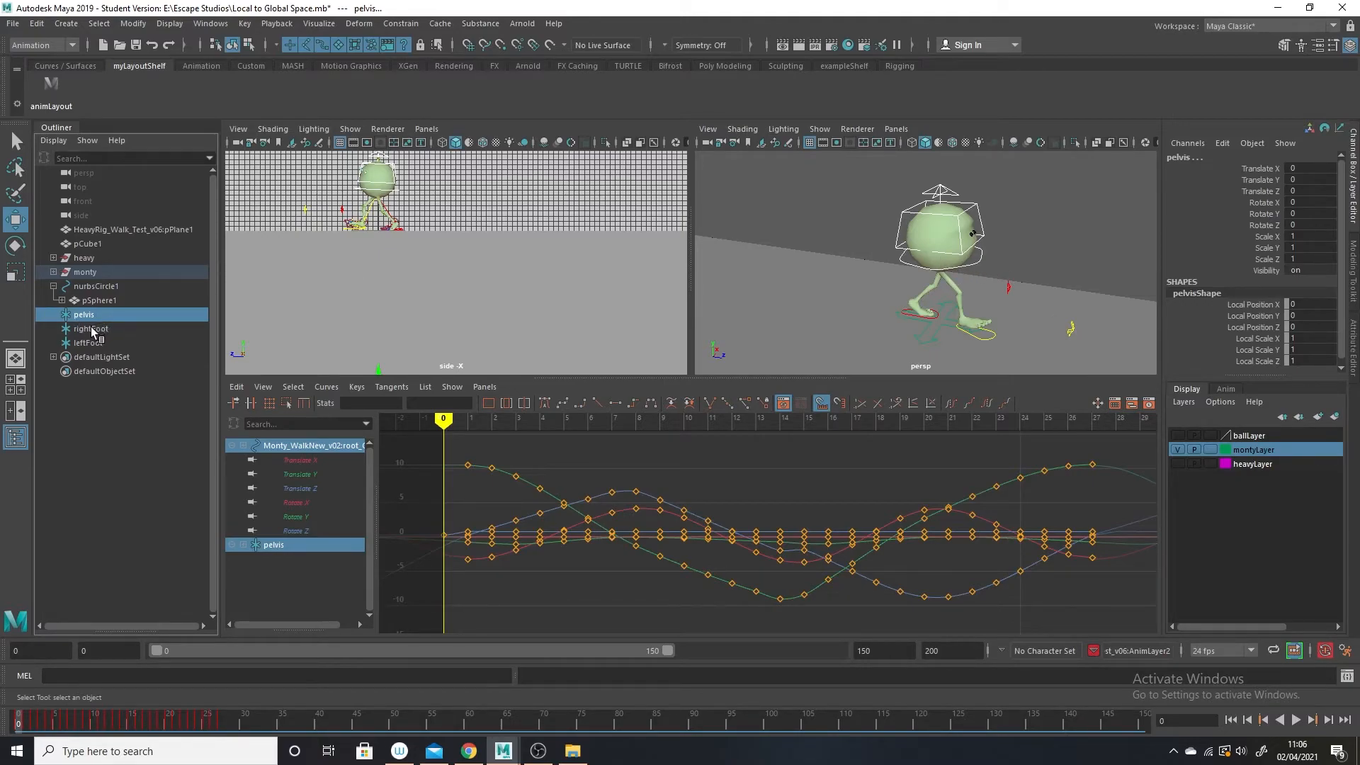
click(401, 23)
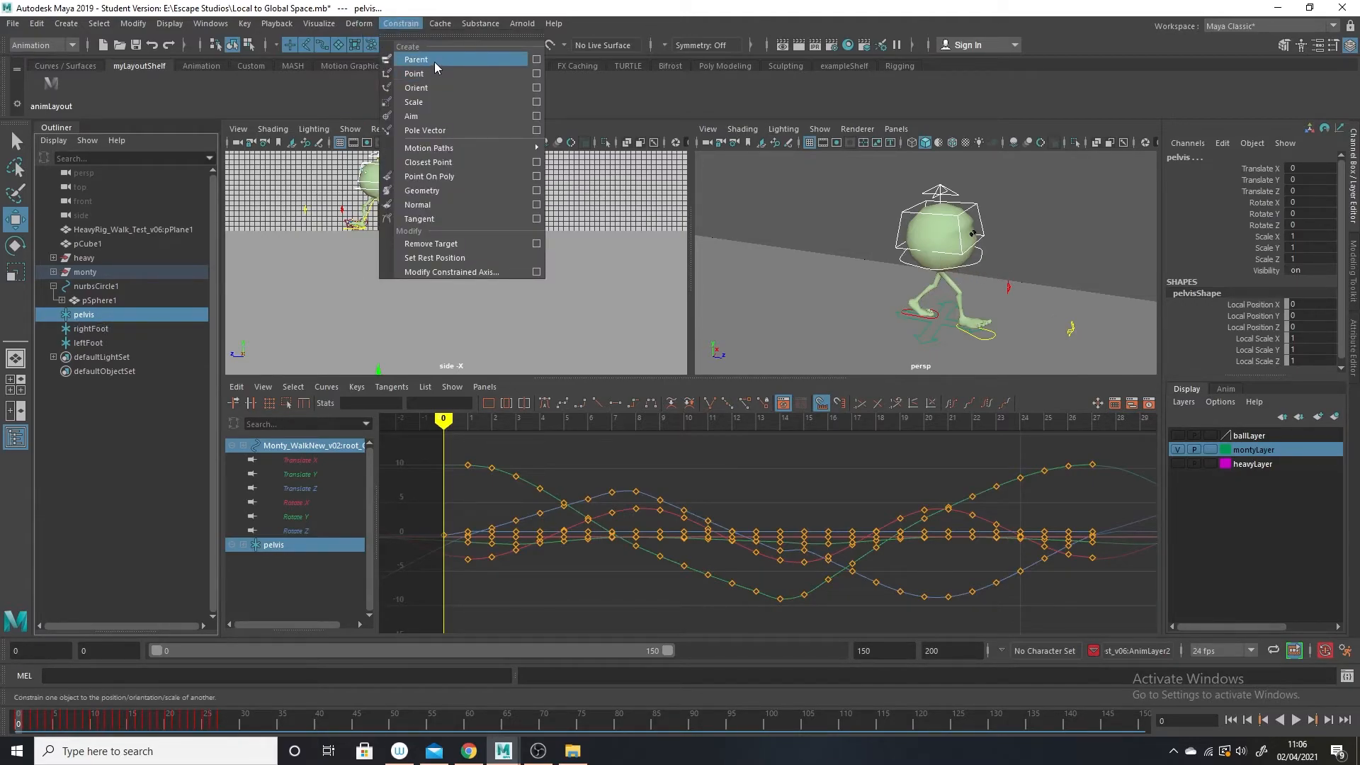
click(536, 60)
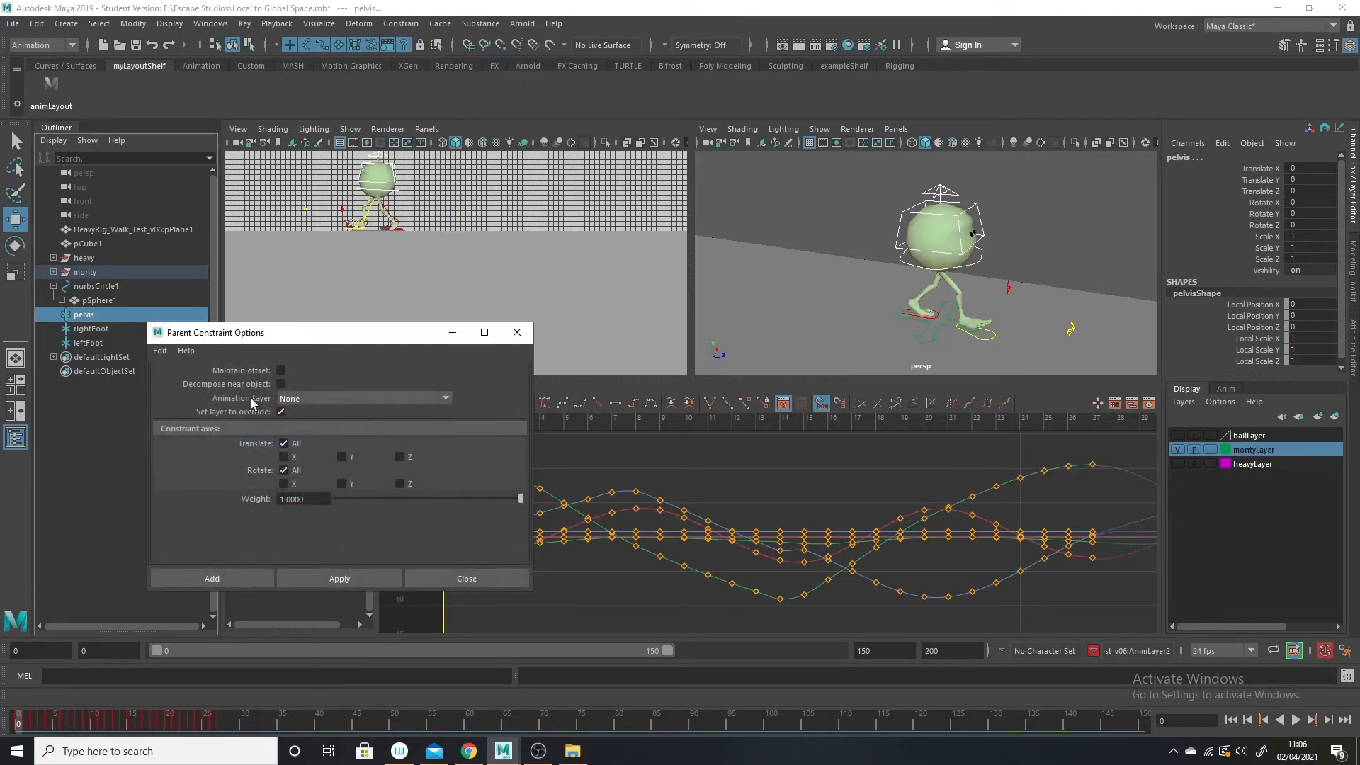
click(347, 579)
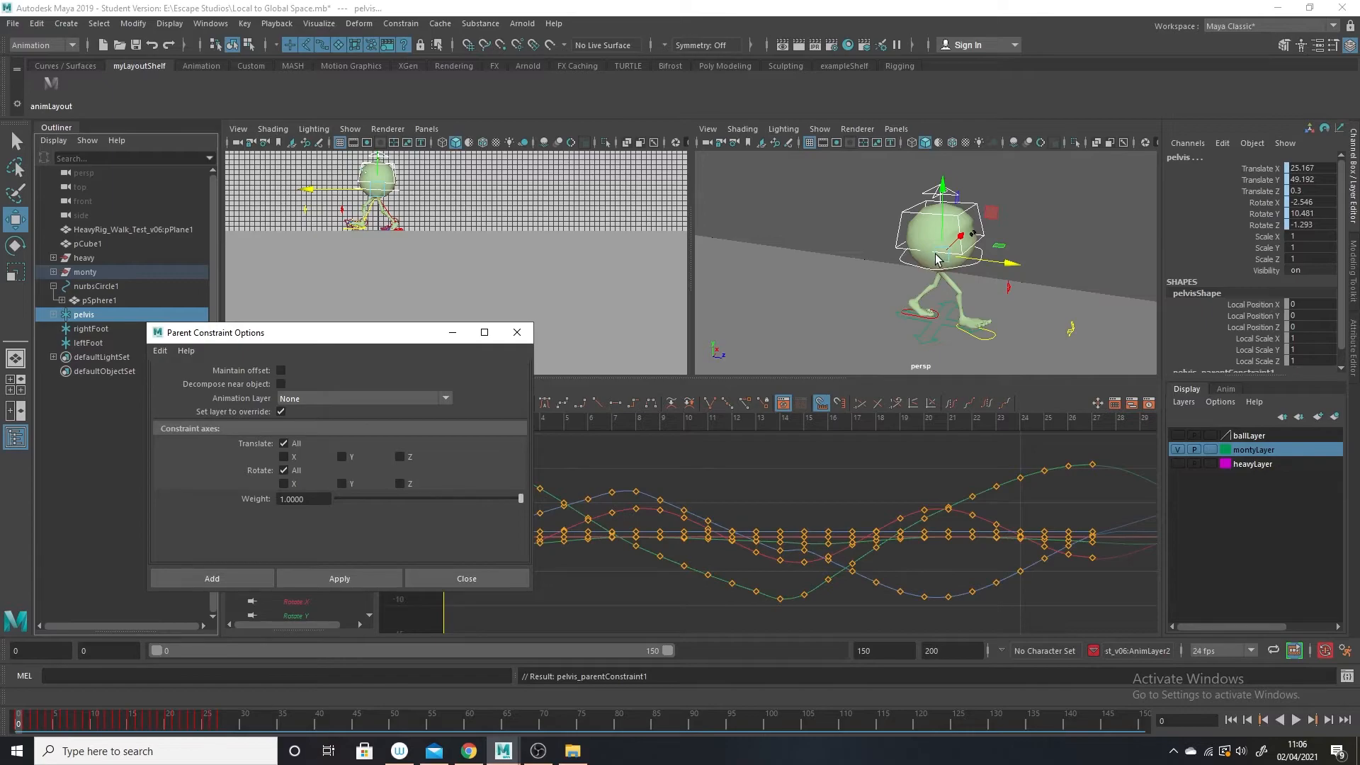
click(452, 332)
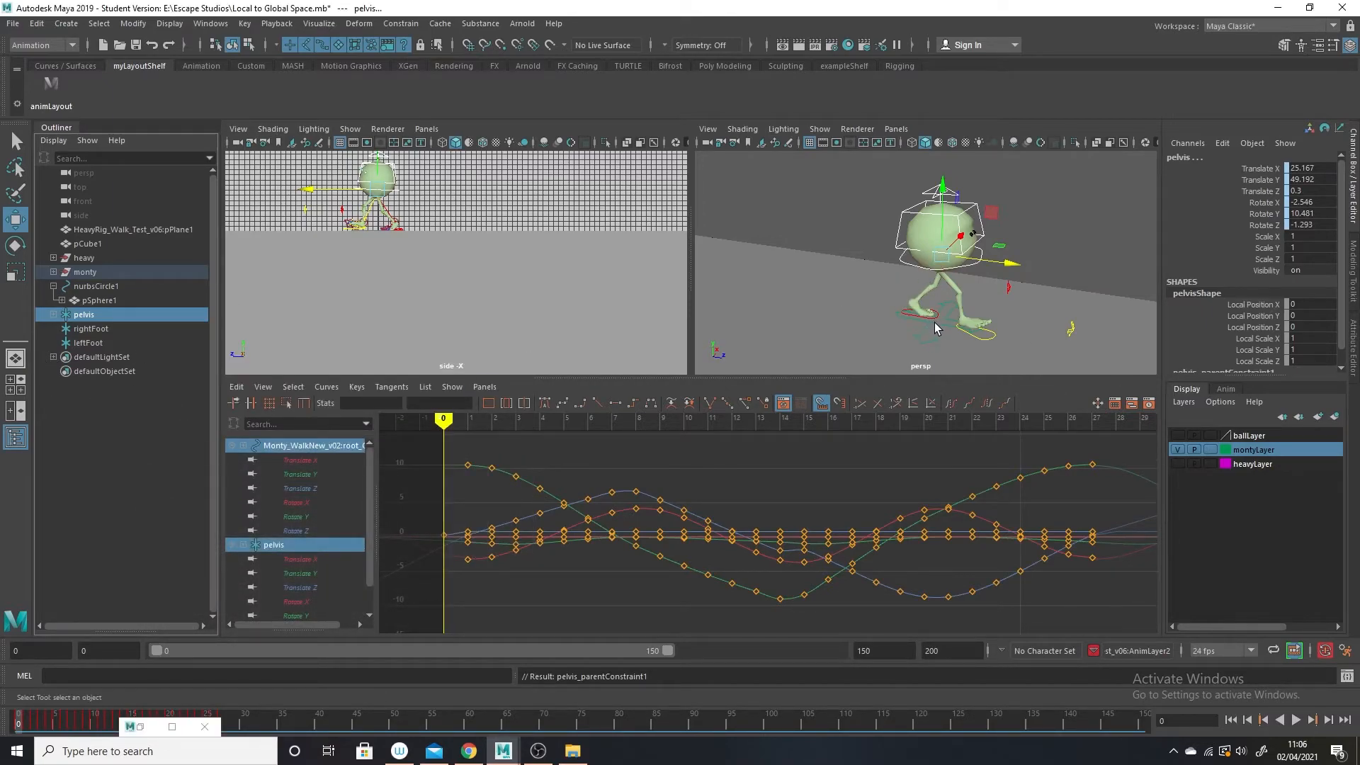
Parent-constrain the rightFoot locator to Monty's R_foot_CTRL with the same constraint options.
click(989, 341)
click(102, 330)
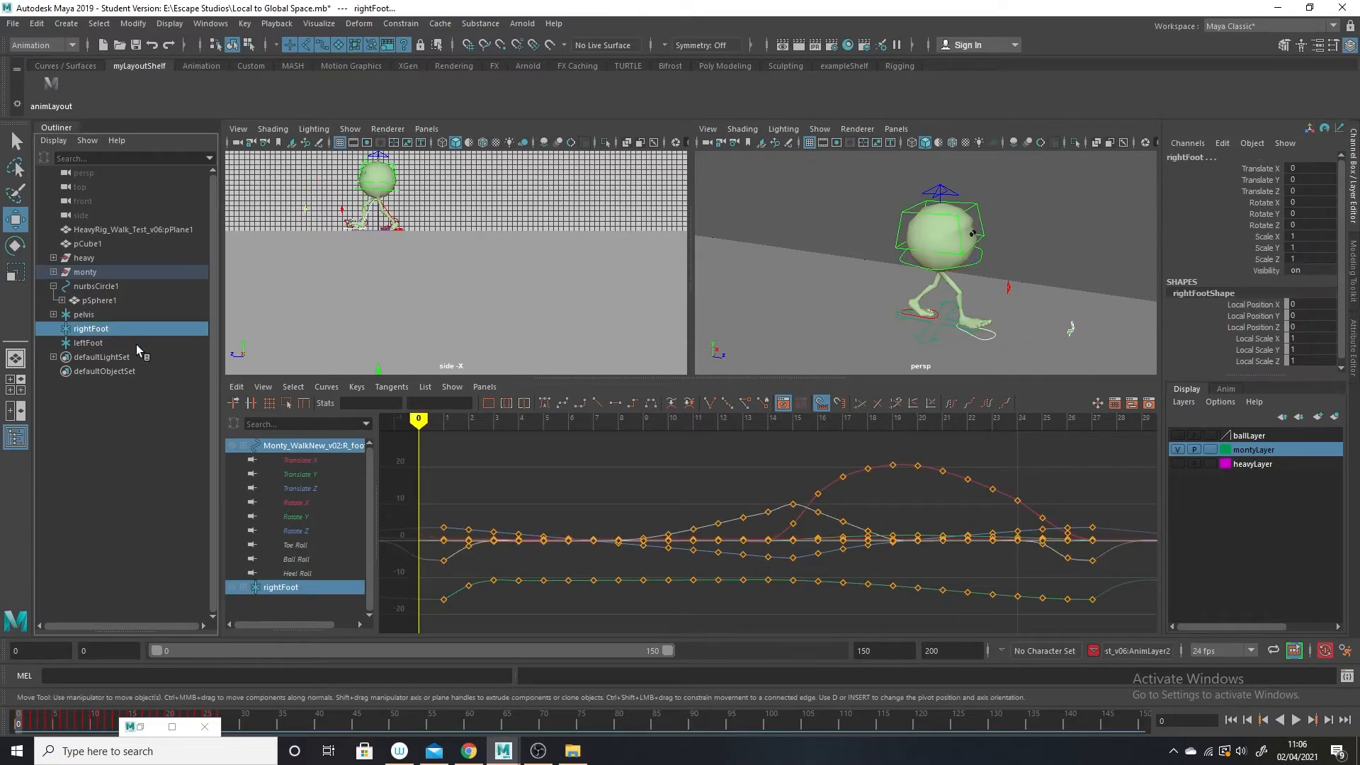
click(401, 24)
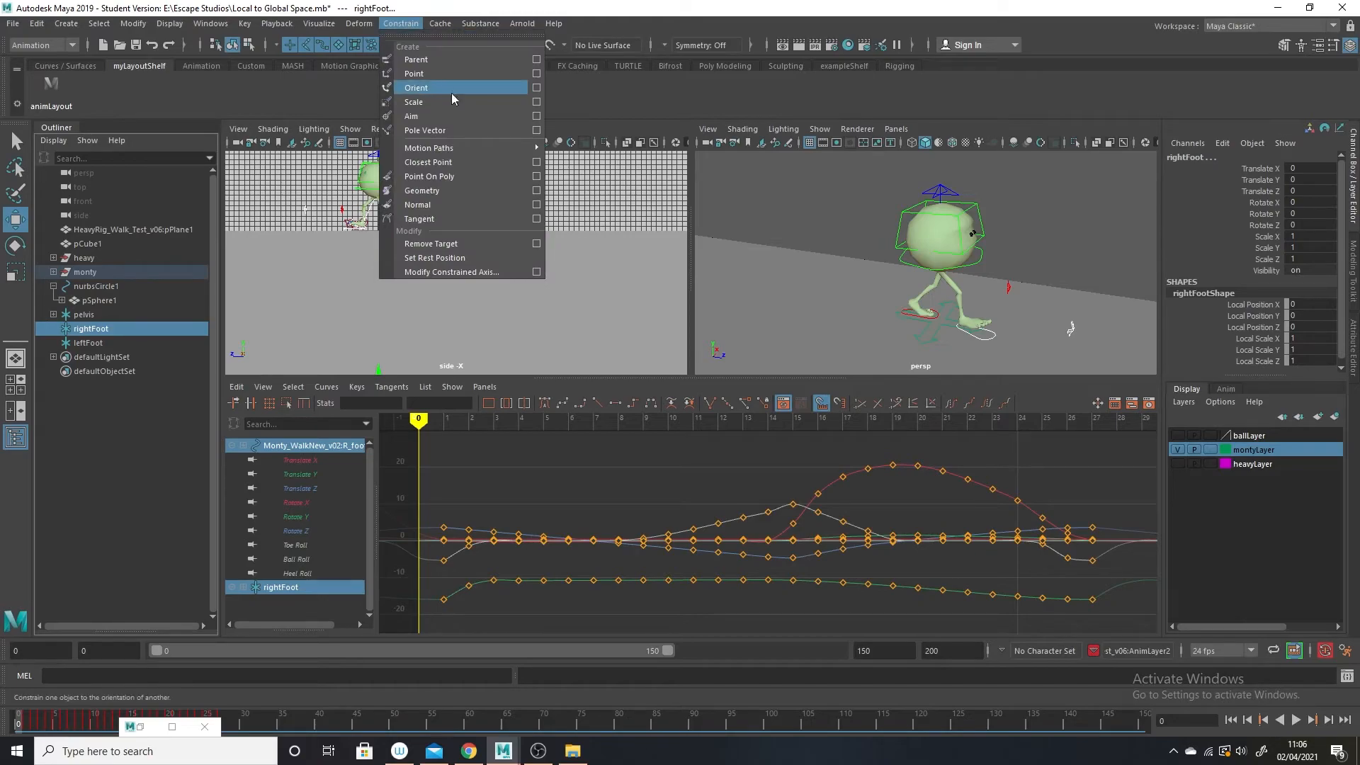
click(440, 58)
Parent-constrain the leftFoot locator to Monty's L_foot_CTRL with the same constraint options.
scroll(990, 333, up, 5)
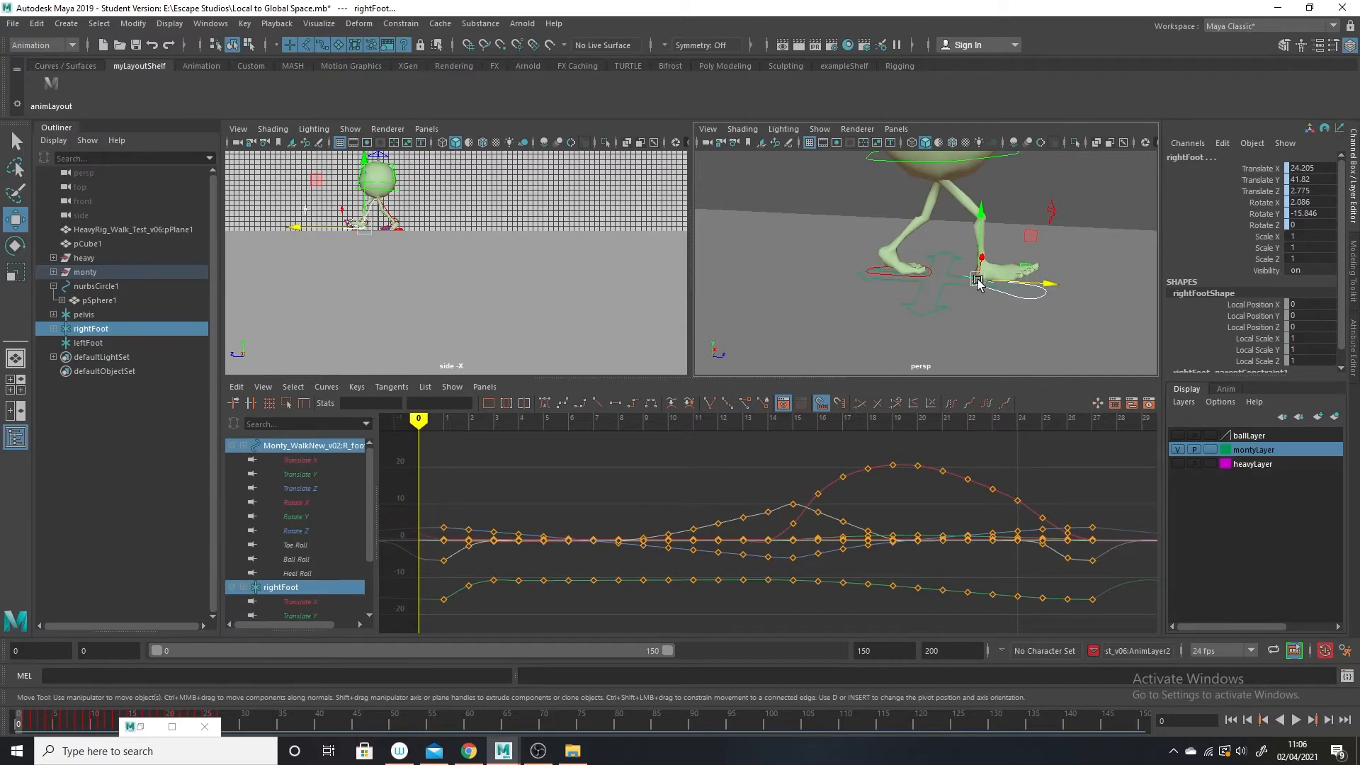
click(930, 270)
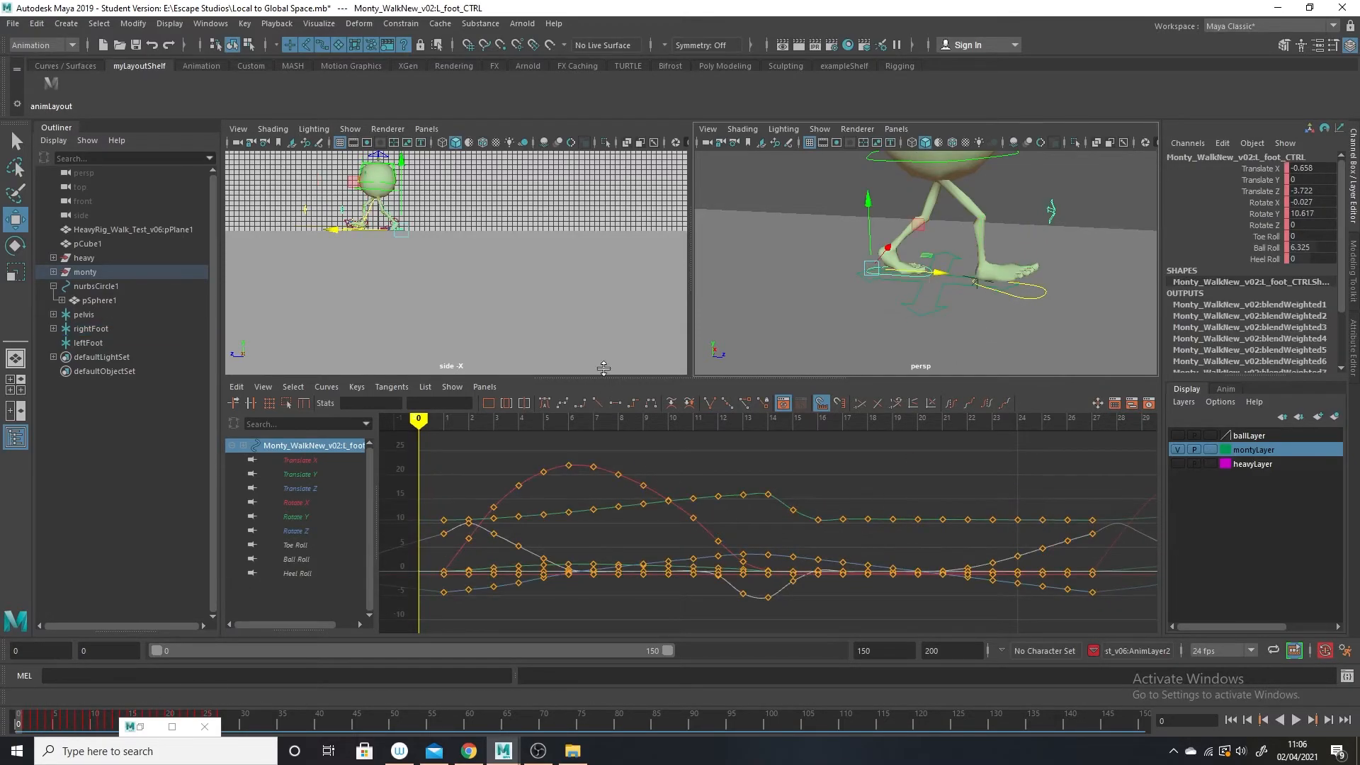
click(85, 343)
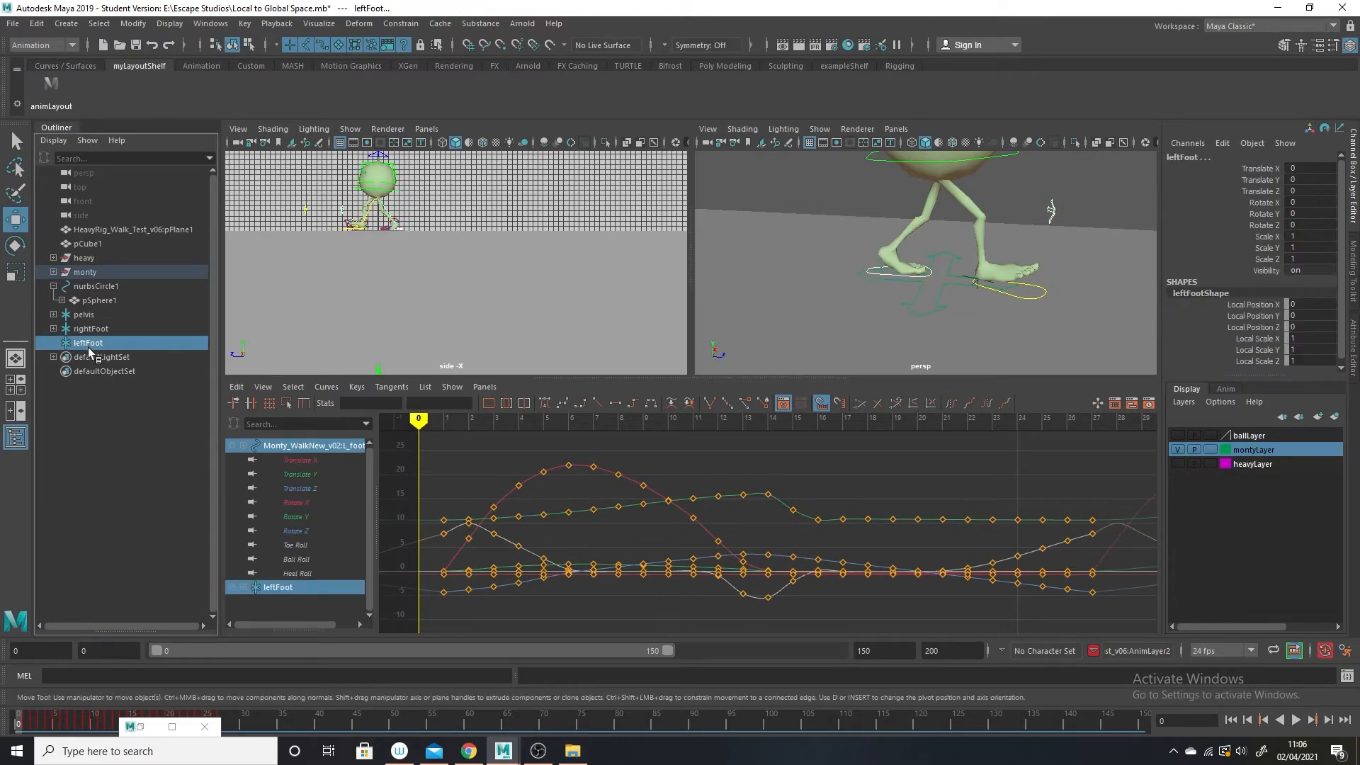
click(401, 23)
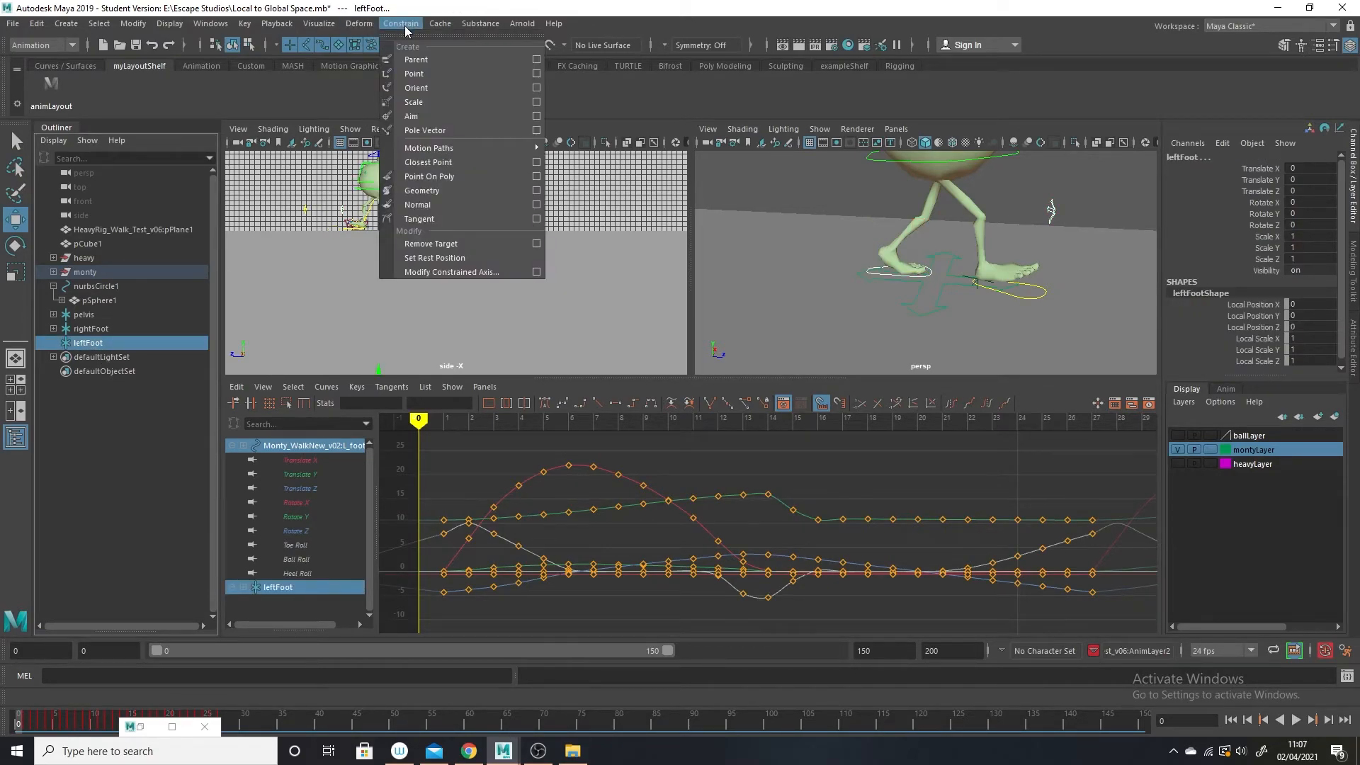
click(418, 59)
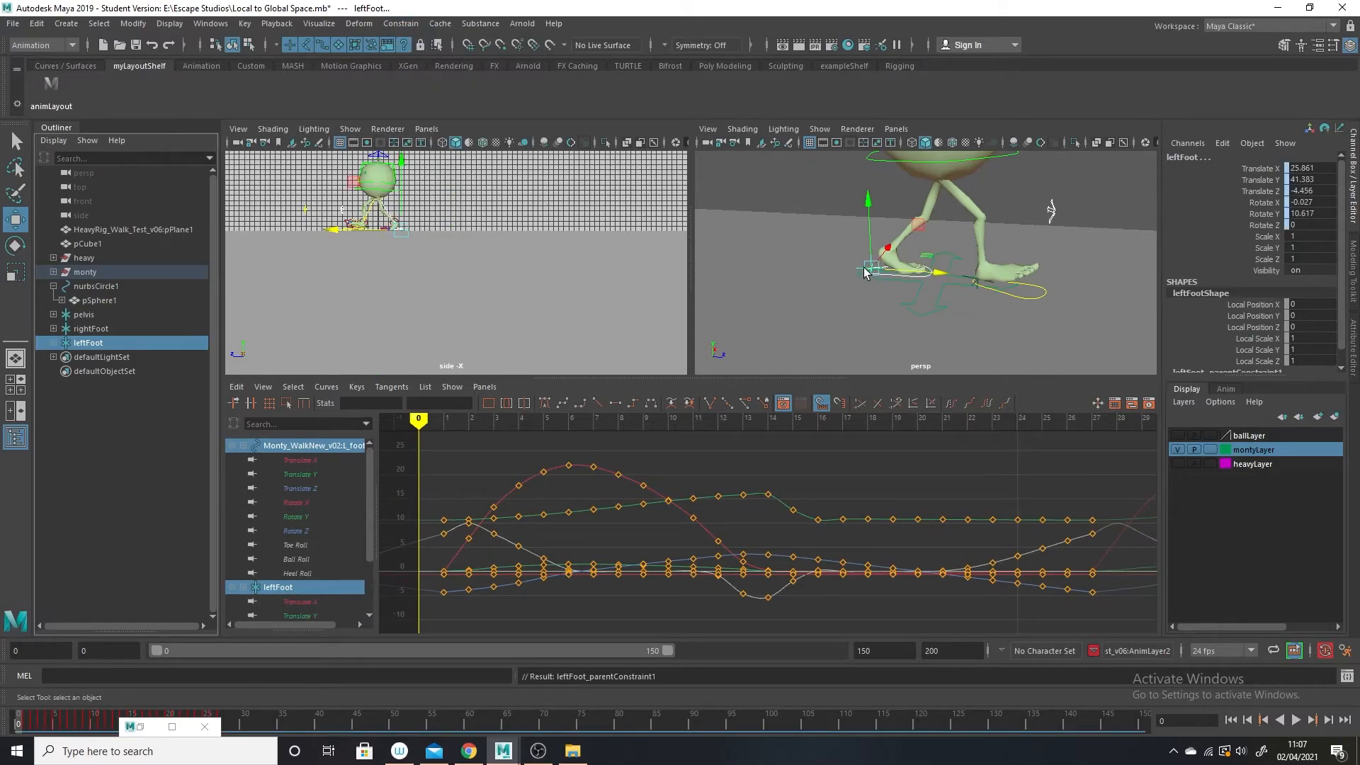
Play and scrub the opening frames of Monty's walk to check the constrained locators, returning to frame 0.
scroll(900, 301, down, 4)
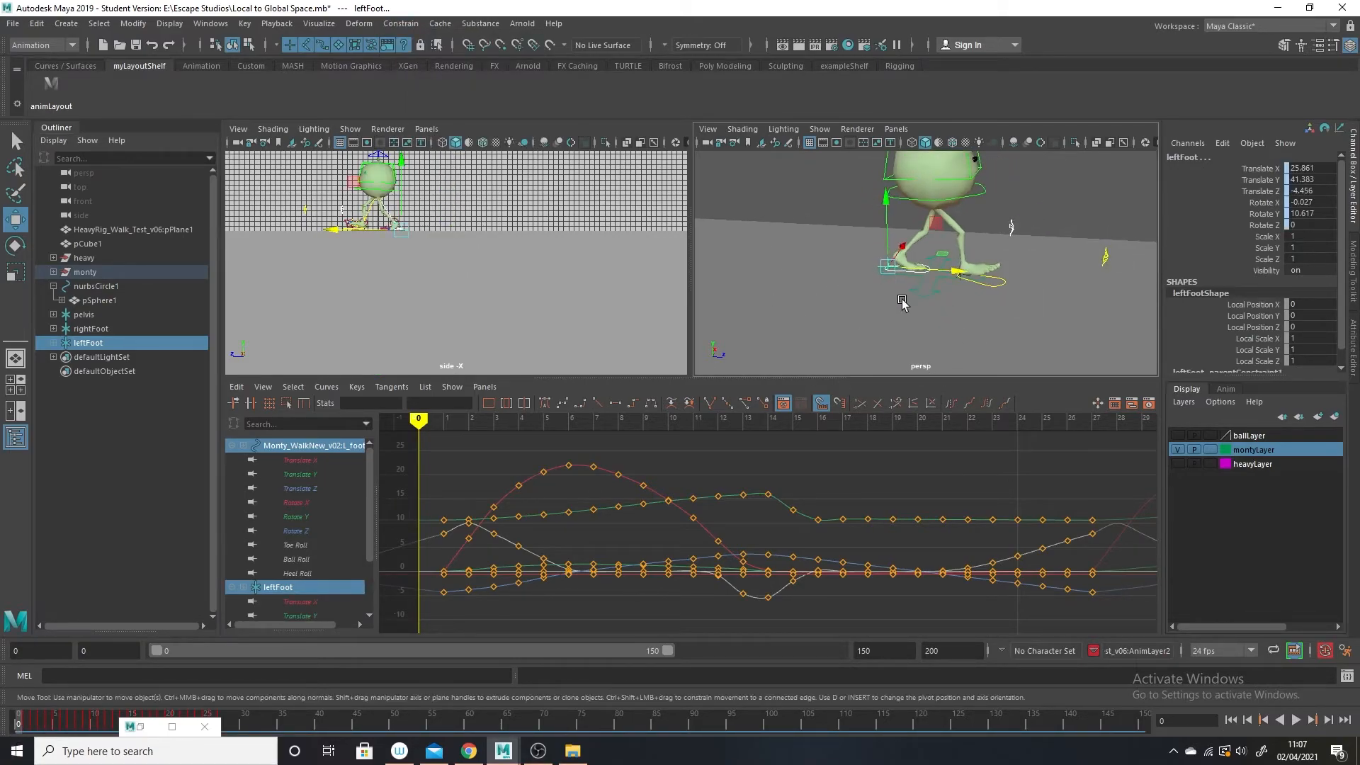
alt+drag(900, 301, 898, 307)
scroll(1014, 310, down, 4)
alt+drag(1014, 309, 950, 316)
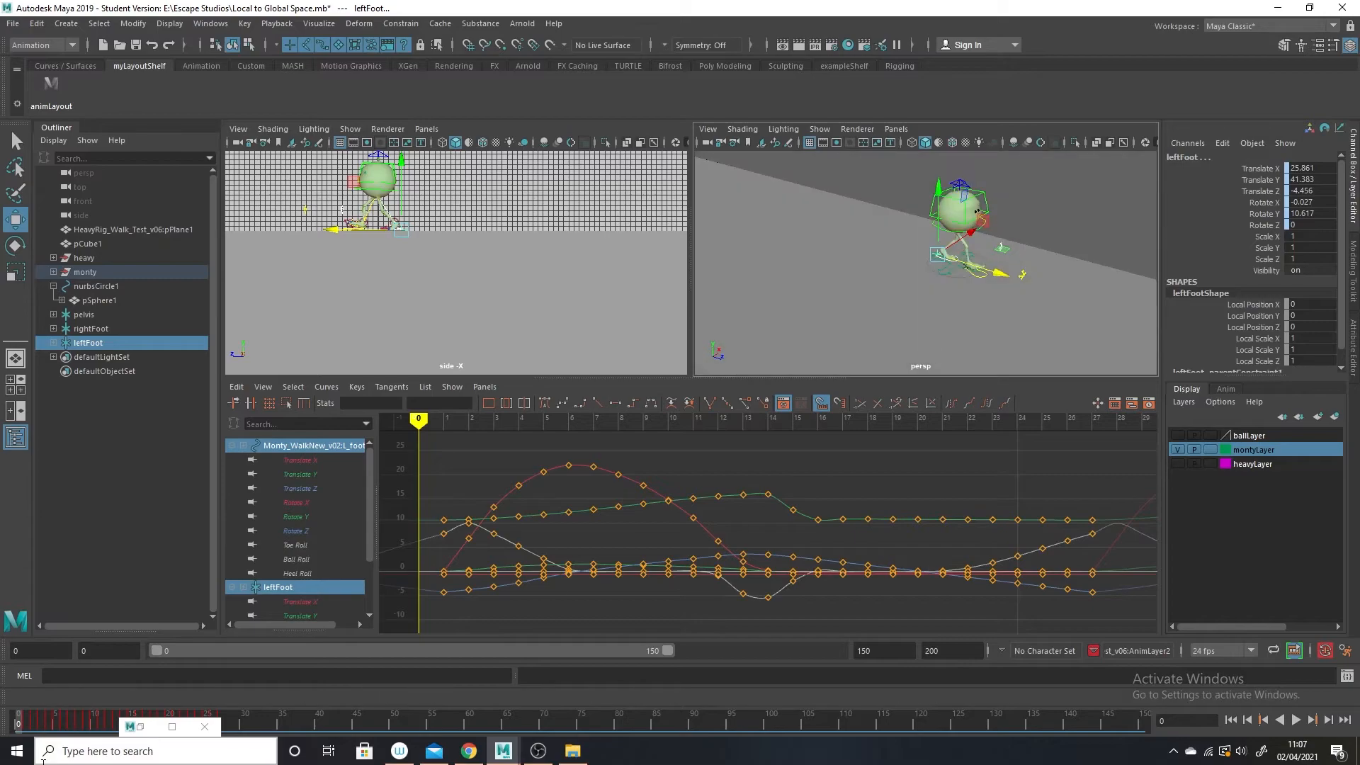
key(alt+v)
key(alt+v)
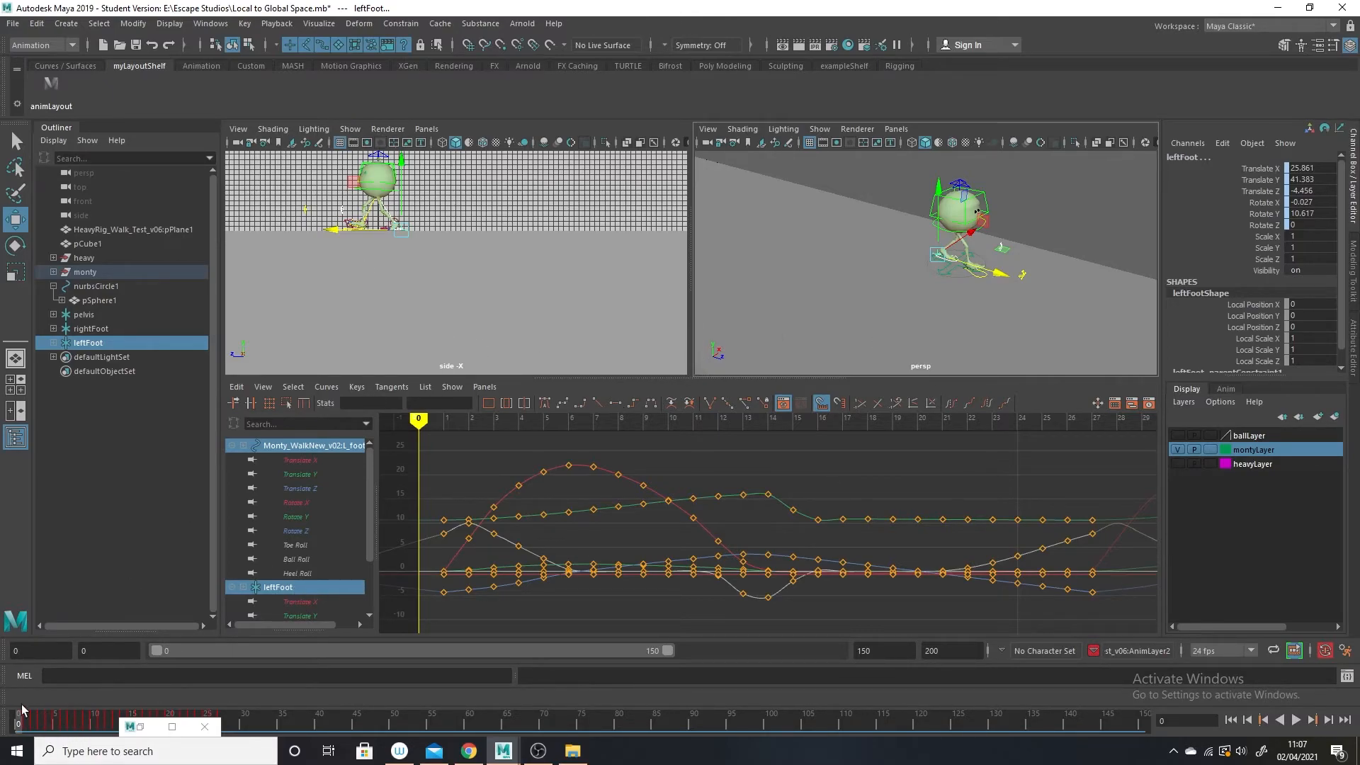
mouse_move(22, 718)
mouse_down()
mouse_move(68, 716)
mouse_move(4, 712)
mouse_move(185, 733)
mouse_move(6, 712)
mouse_up()
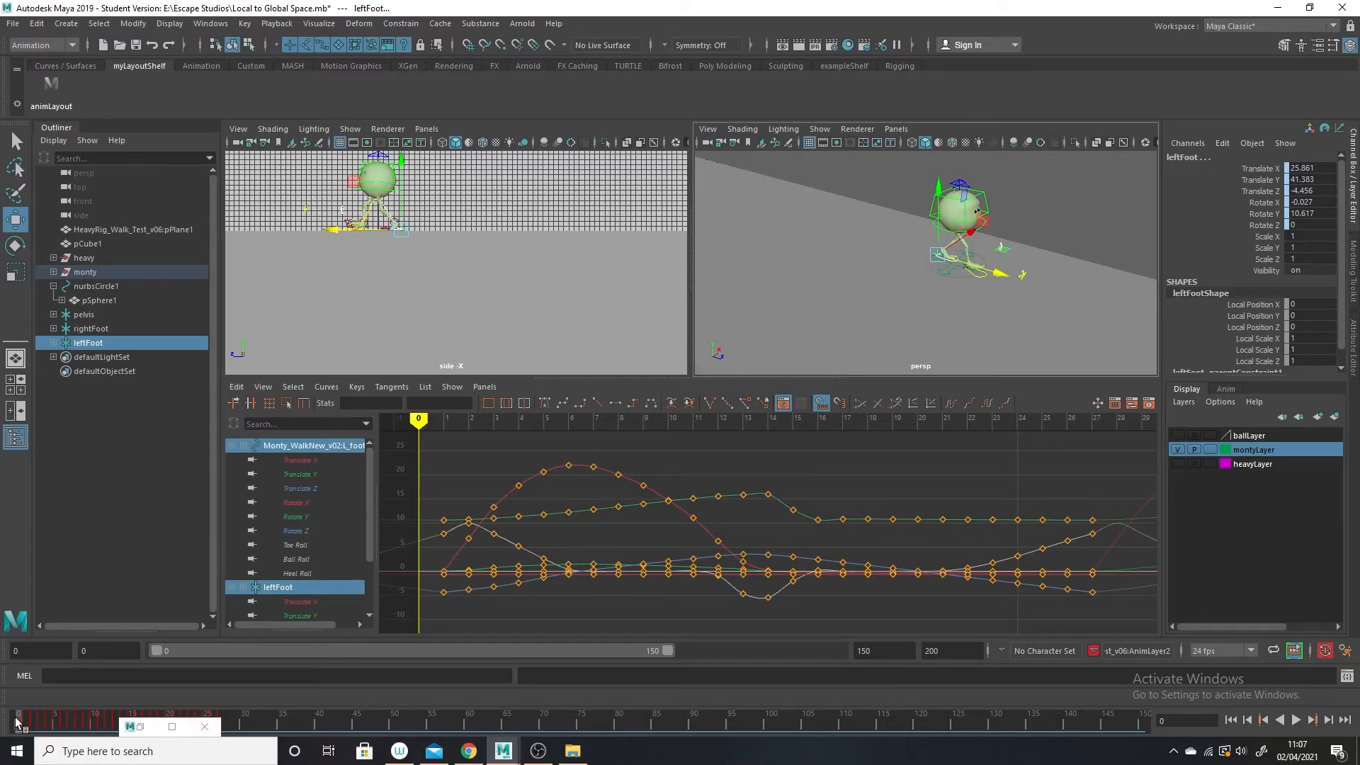
click(78, 720)
mouse_move(78, 721)
mouse_down()
mouse_move(8, 719)
mouse_move(130, 727)
mouse_move(1, 715)
mouse_up()
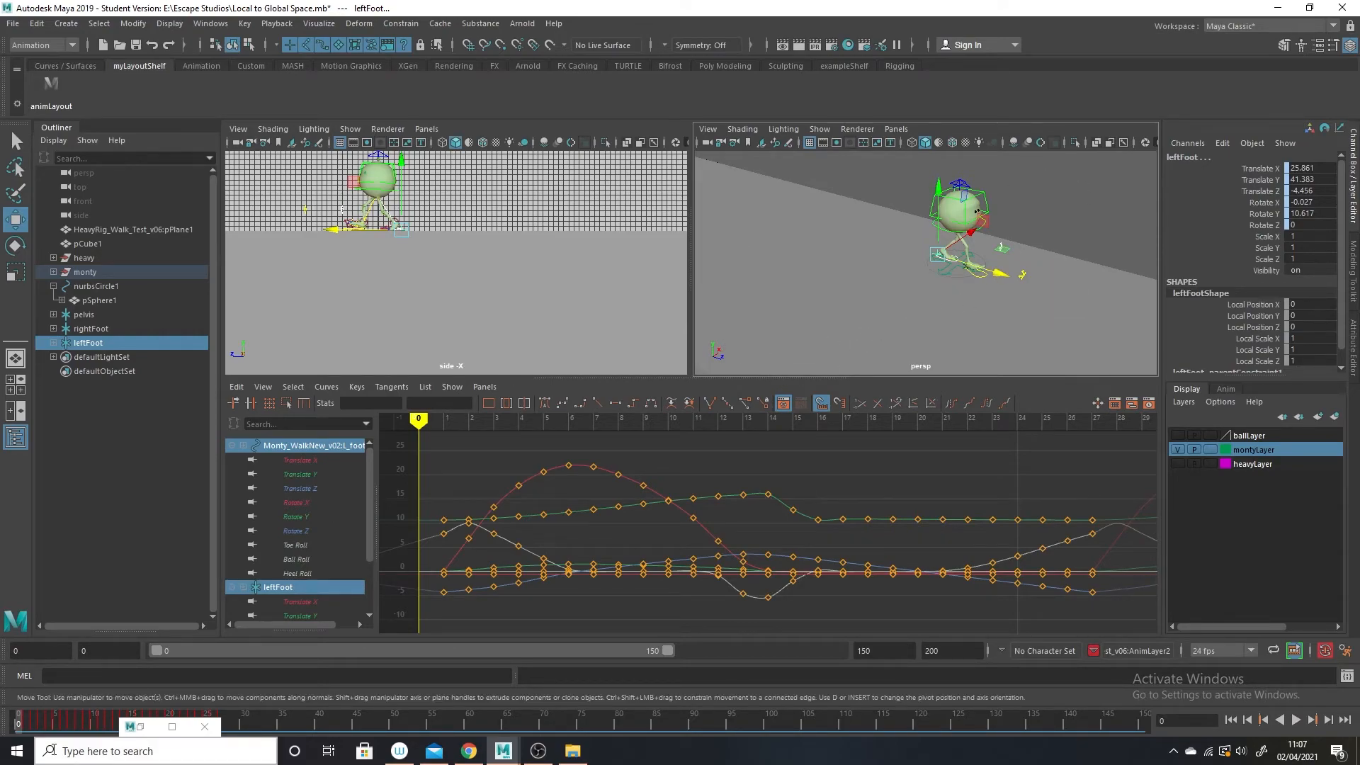
mouse_move(18, 722)
mouse_down()
mouse_move(198, 721)
mouse_move(17, 721)
mouse_up()
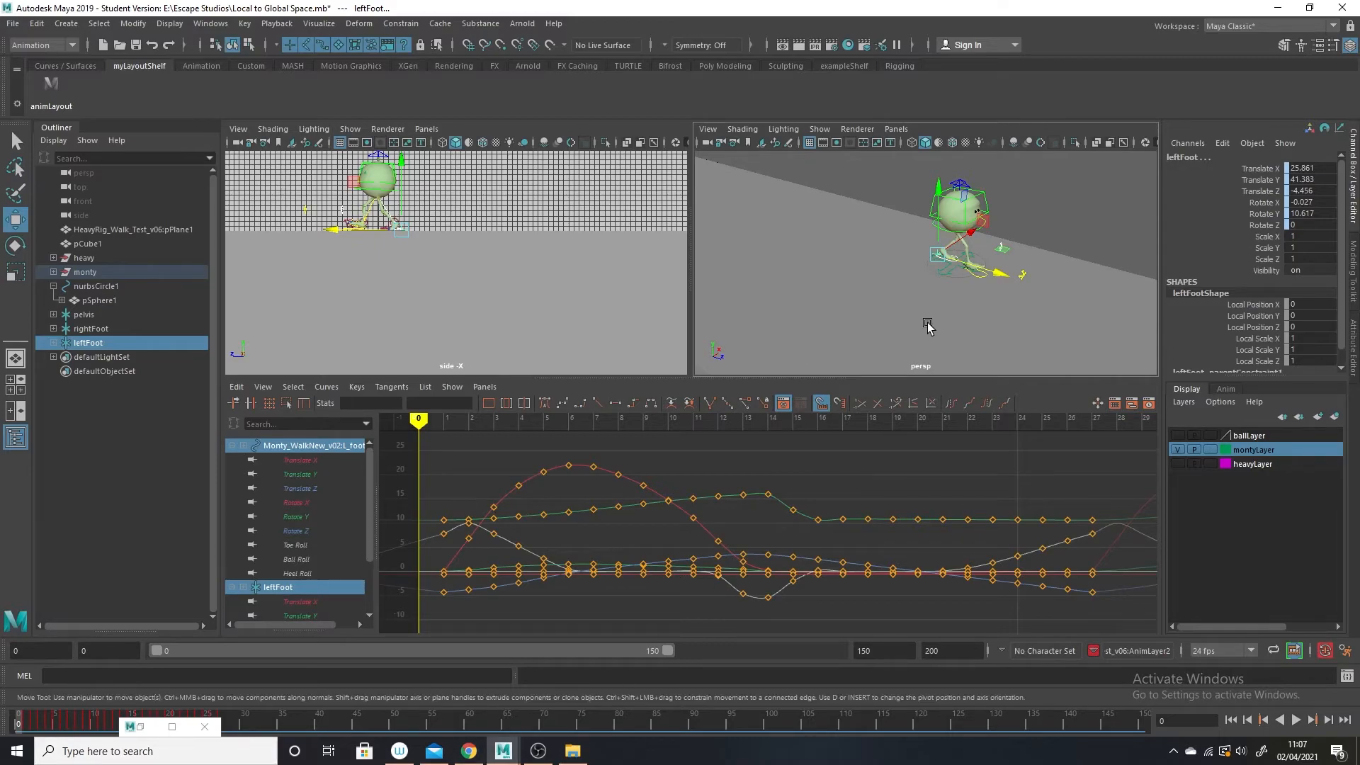
Play Monty's walk along the whole platform and stop at frame 106 near its far end.
alt+drag(928, 326, 977, 336)
alt+right_drag(978, 337, 923, 291)
alt+middle_drag(923, 291, 875, 289)
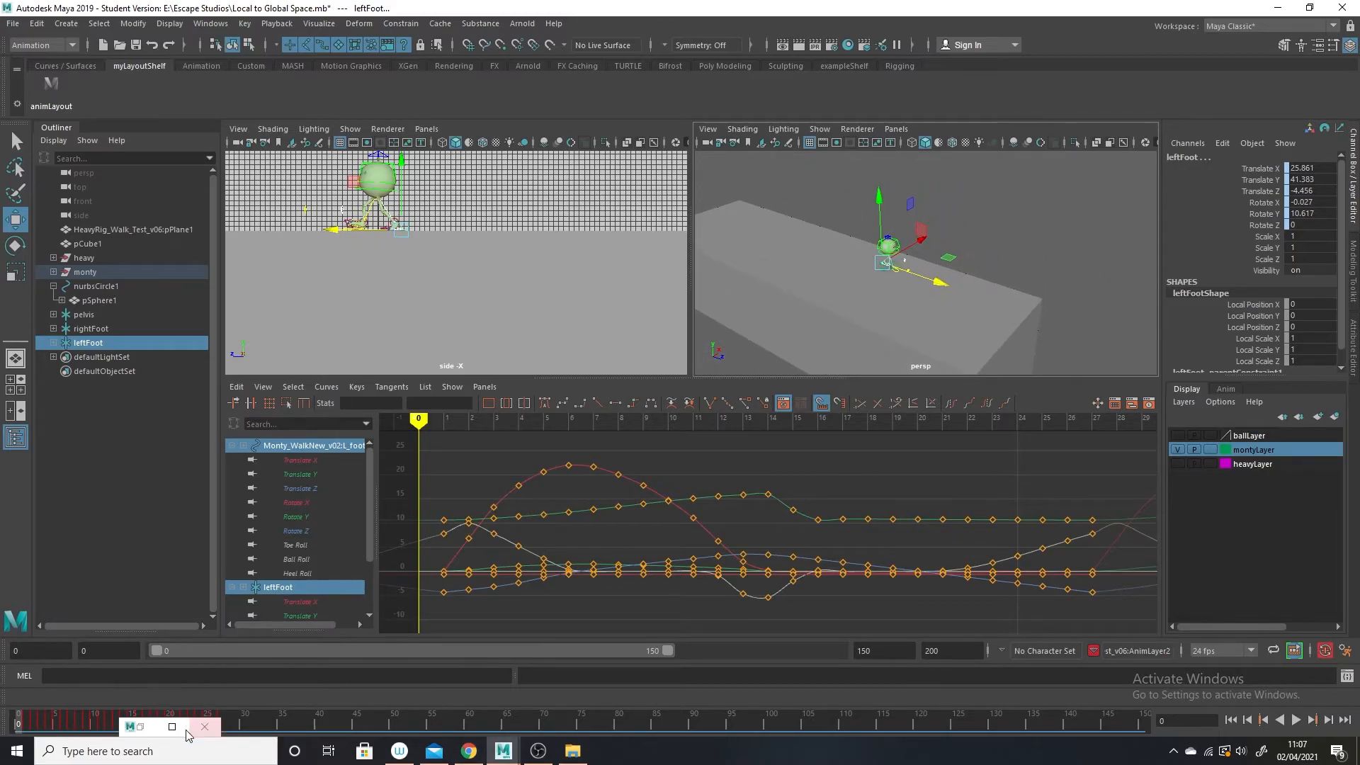
key(alt+v)
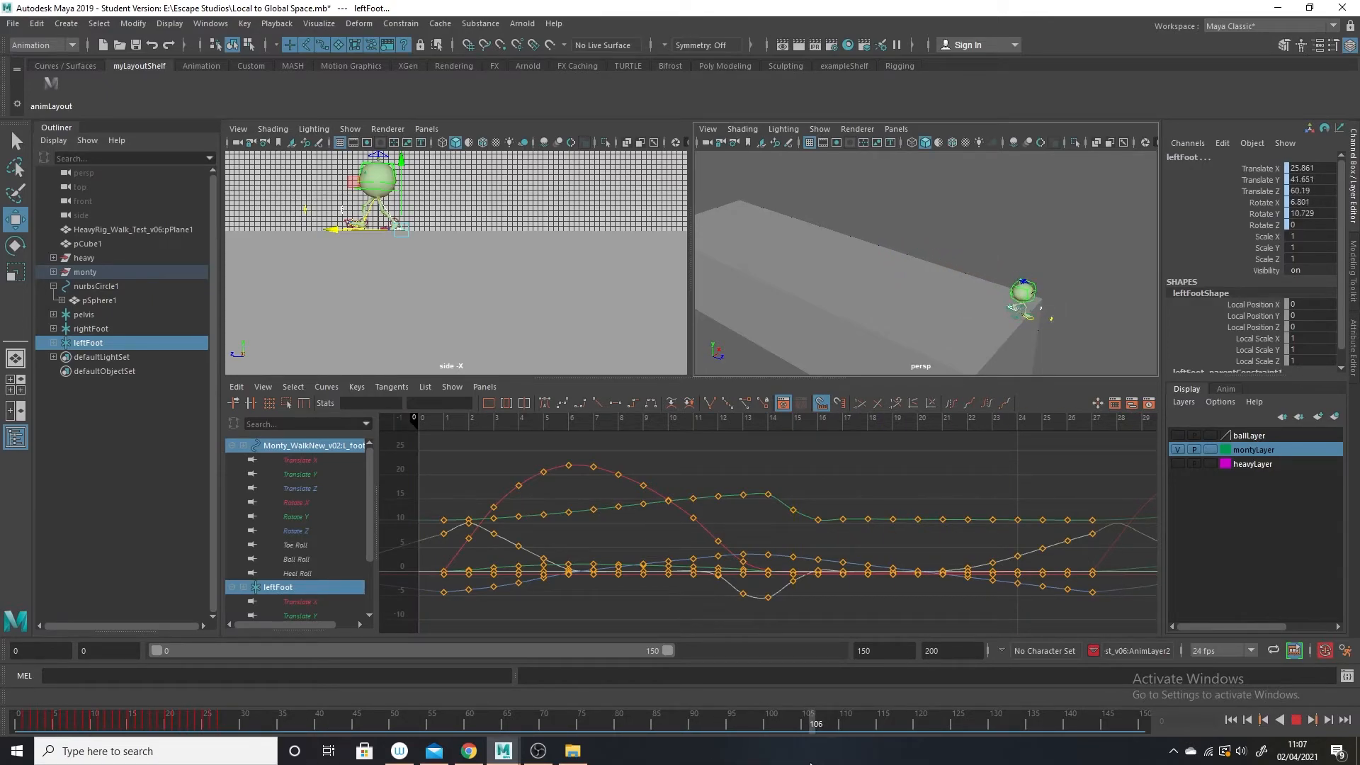
key(alt+v)
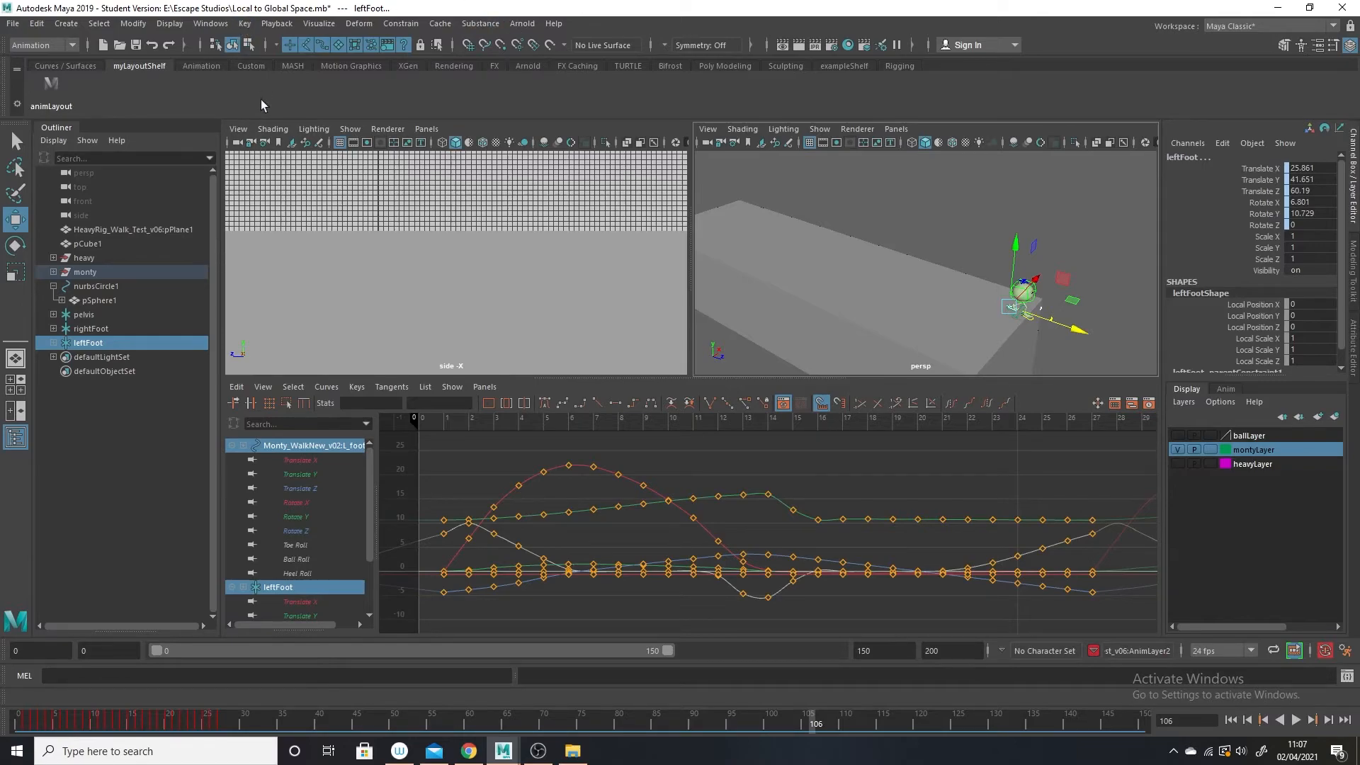
Bake the pelvis, rightFoot and leftFoot locators with Bake Simulation from frame 0 to 105, sampling by 1.
click(84, 315)
shift+click(87, 343)
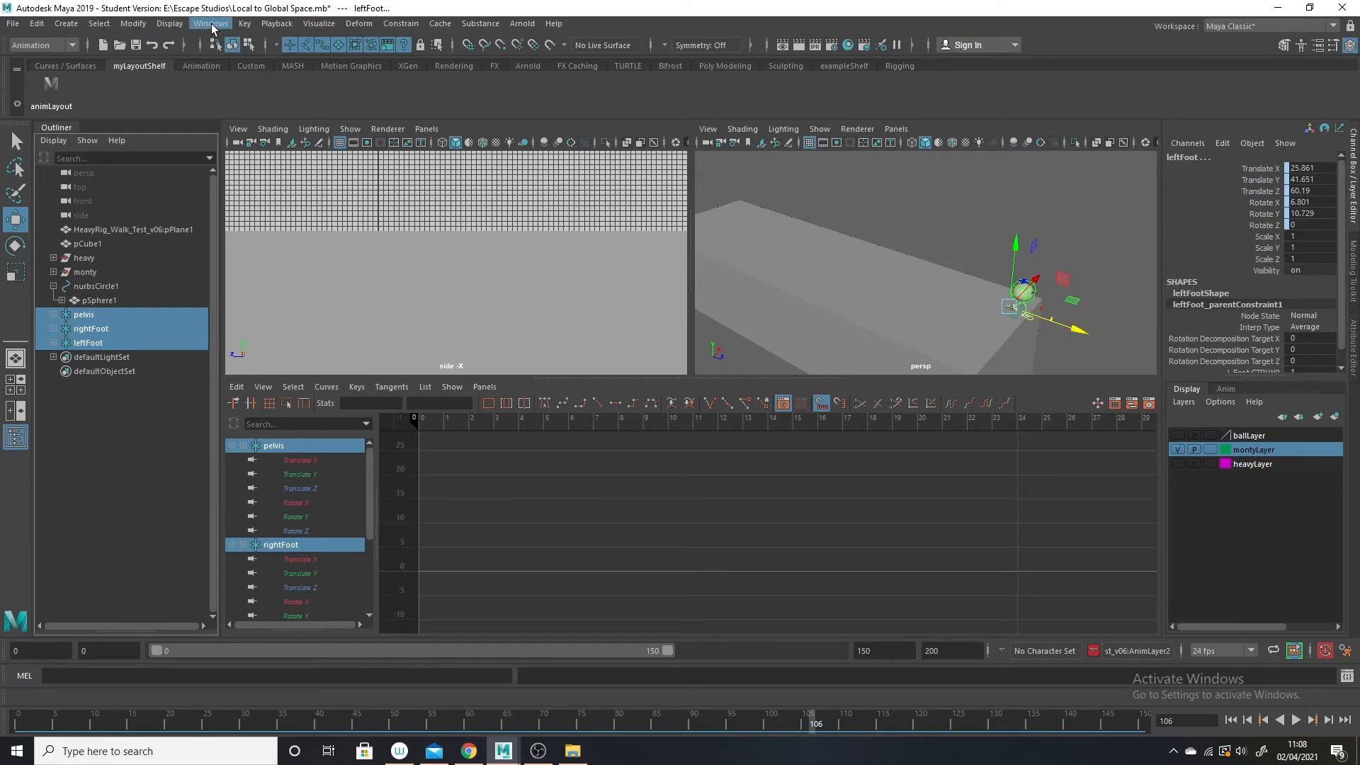
click(36, 24)
mouse_move(98, 158)
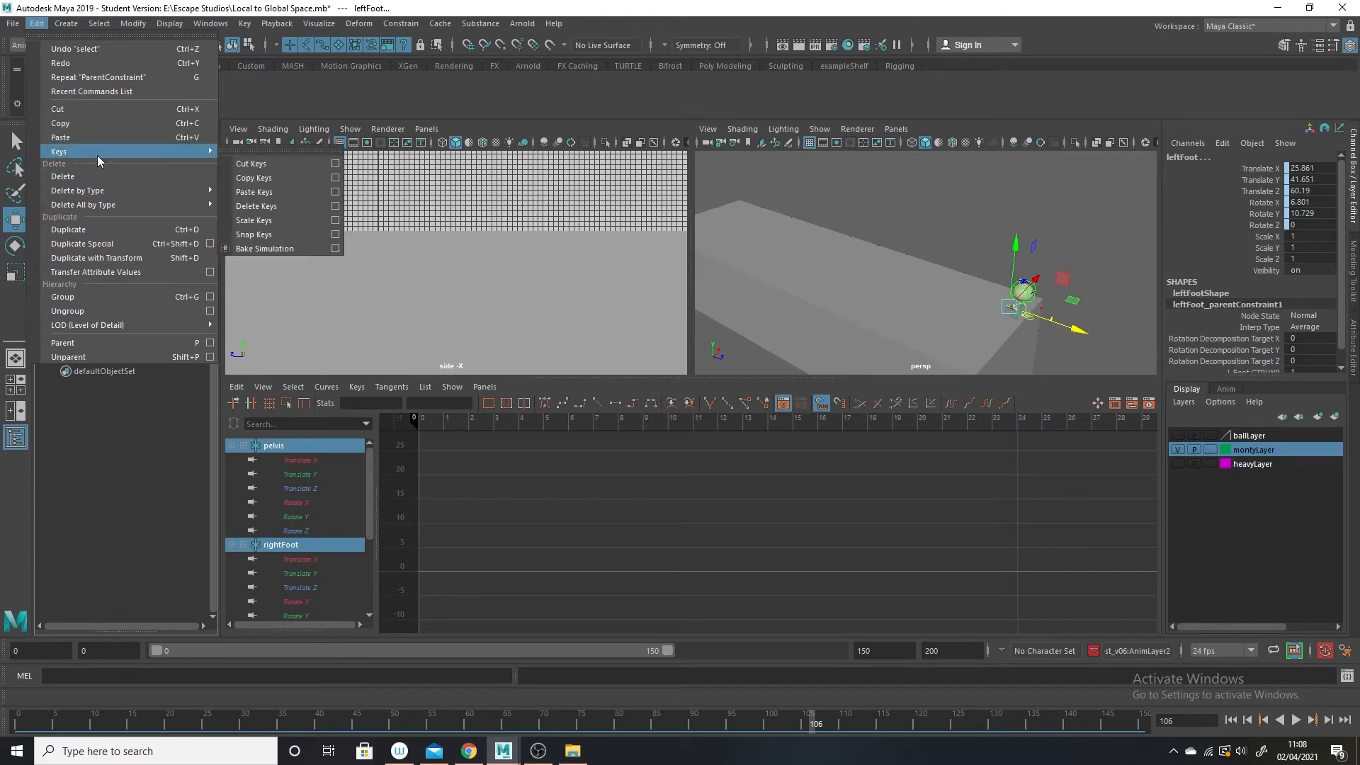
click(335, 249)
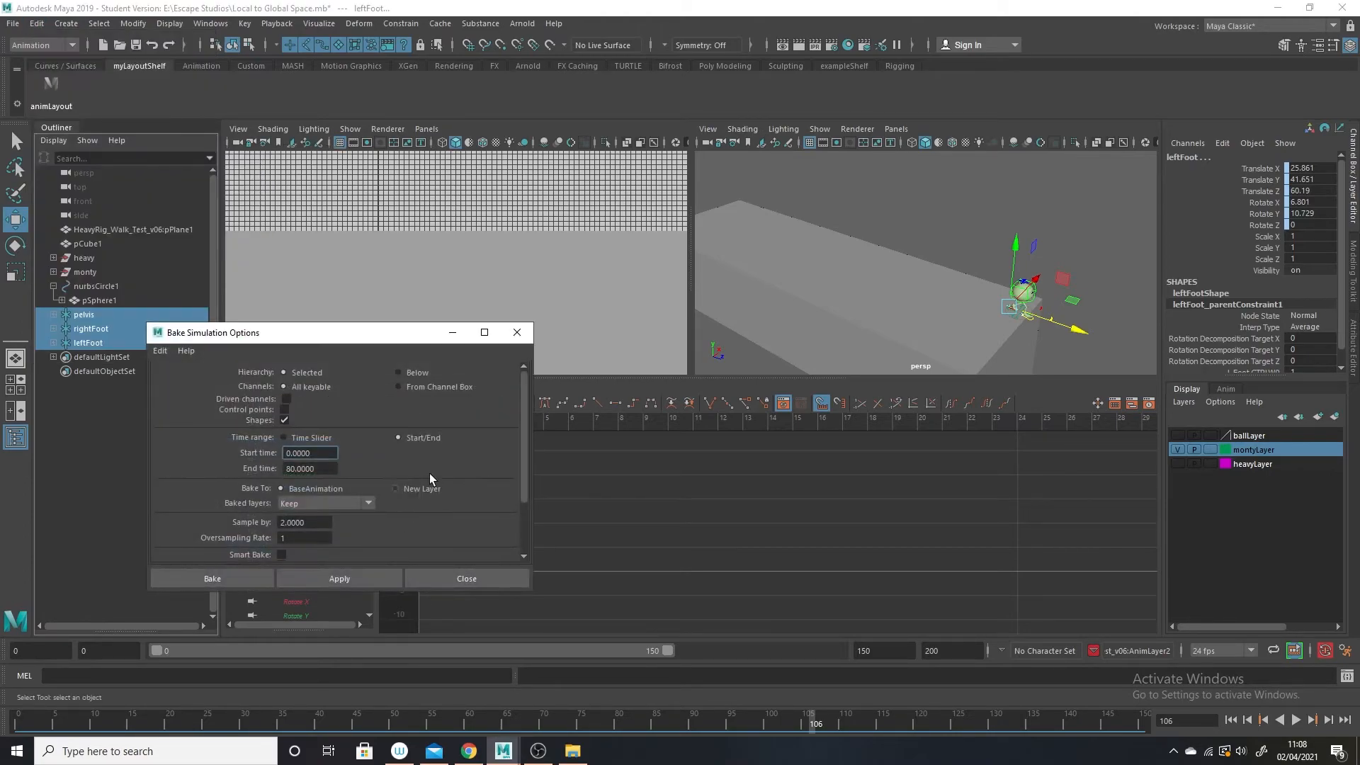
drag(414, 336, 661, 307)
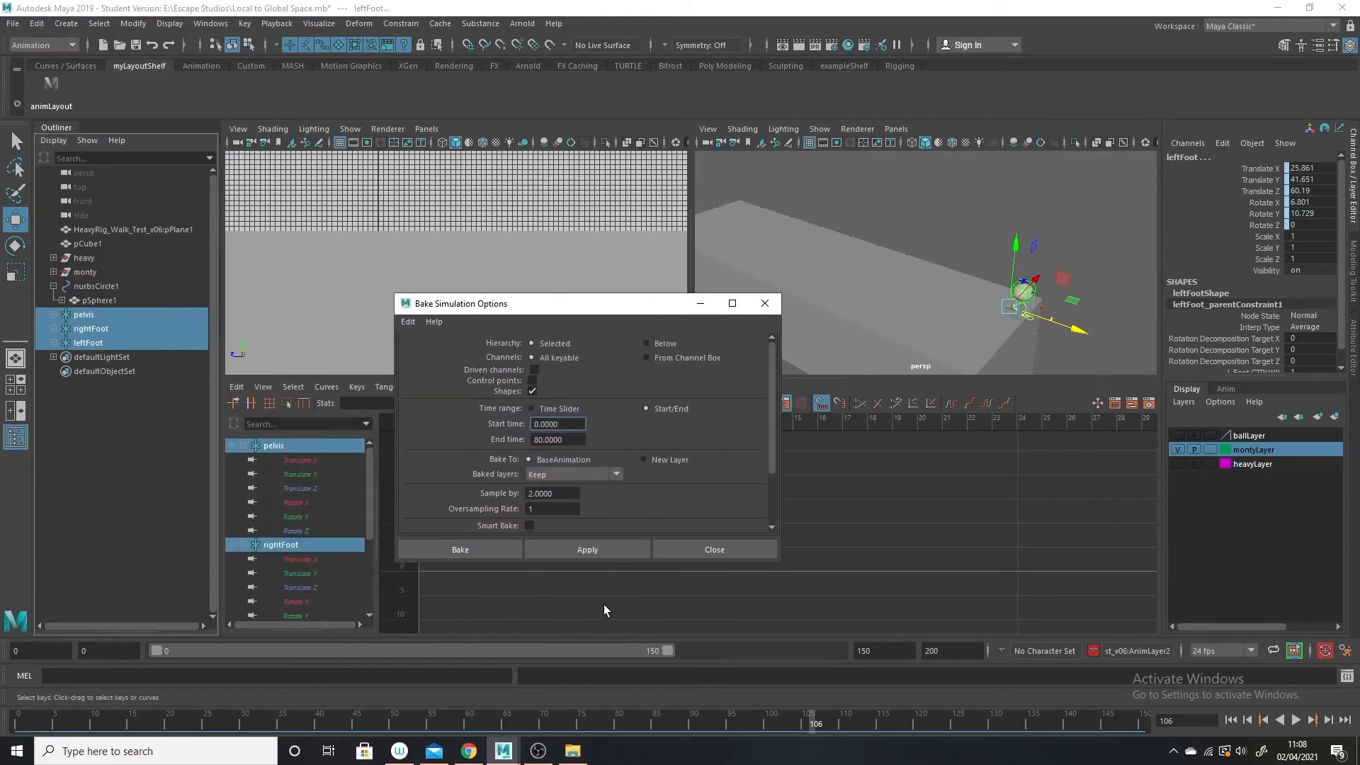
drag(533, 494, 509, 499)
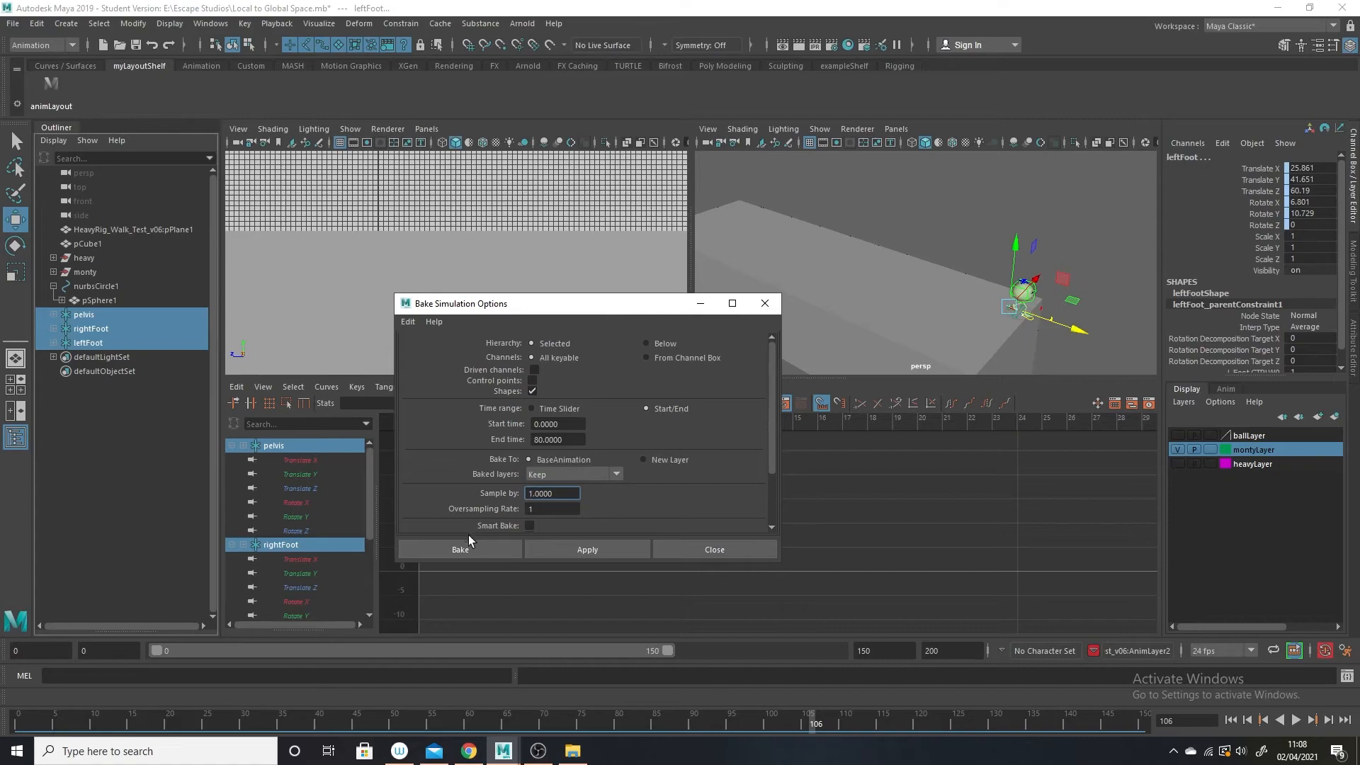
double_click(542, 441)
text(105)
click(475, 549)
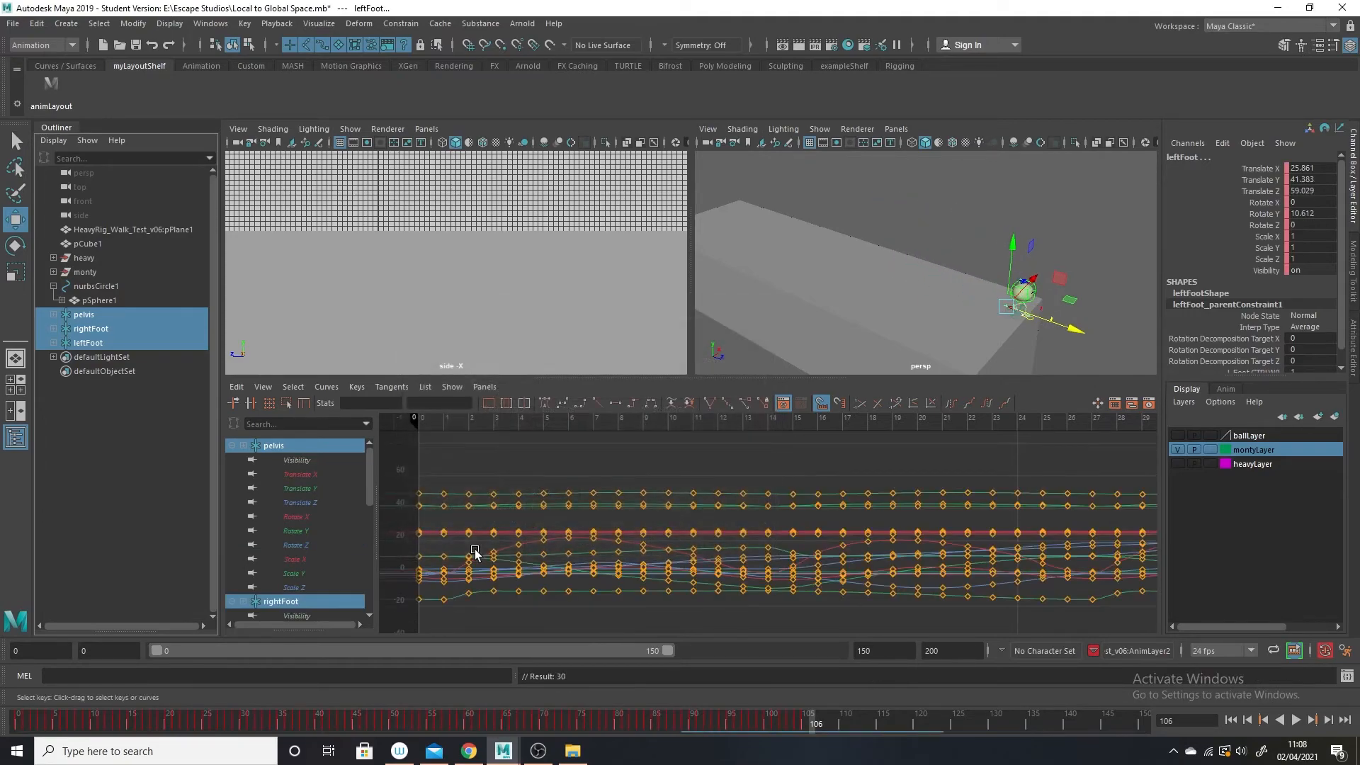
mouse_move(987, 549)
alt+right_down()
mouse_move(949, 529)
mouse_move(965, 504)
mouse_move(935, 543)
alt+right_up()
alt+middle_drag(935, 543, 797, 575)
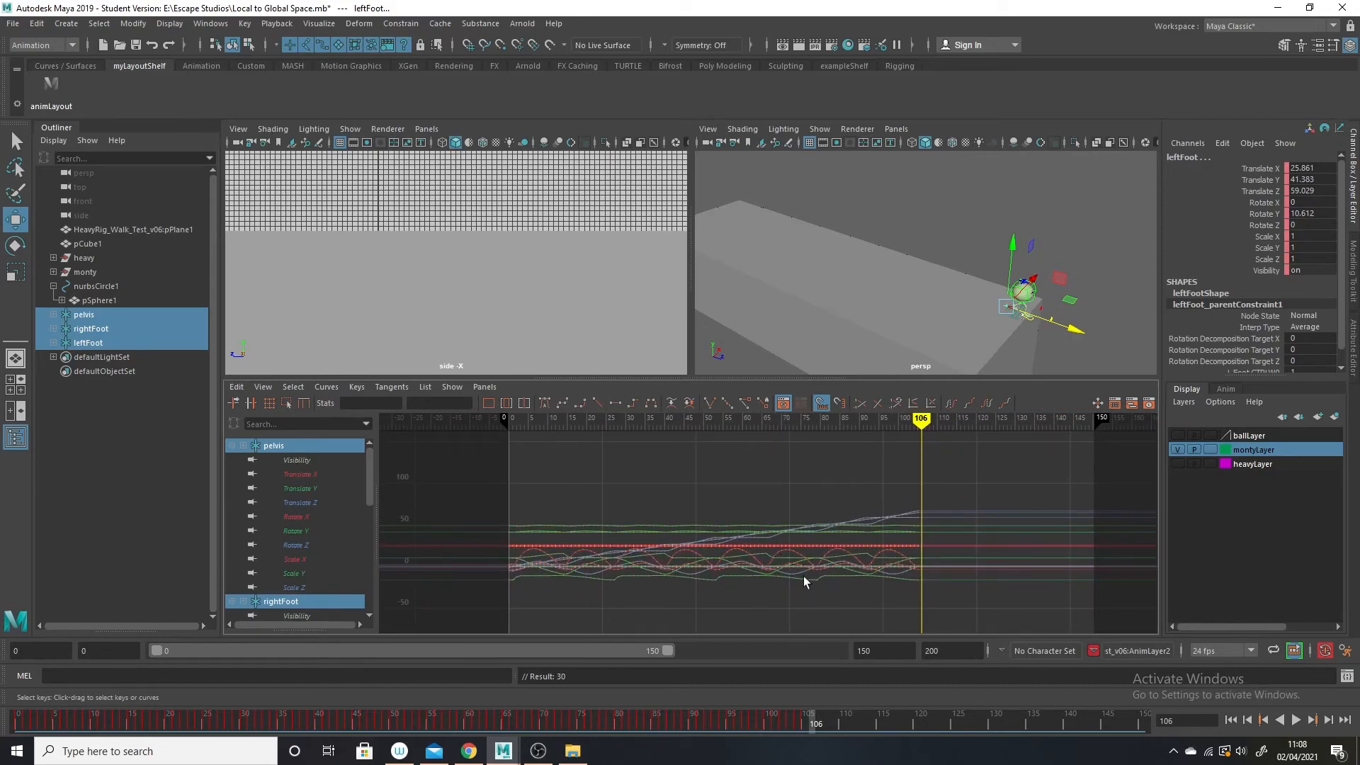
Return the timeline to frame 0, the start of Monty's baked walk.
key(alt+v)
drag(545, 764, 10, 651)
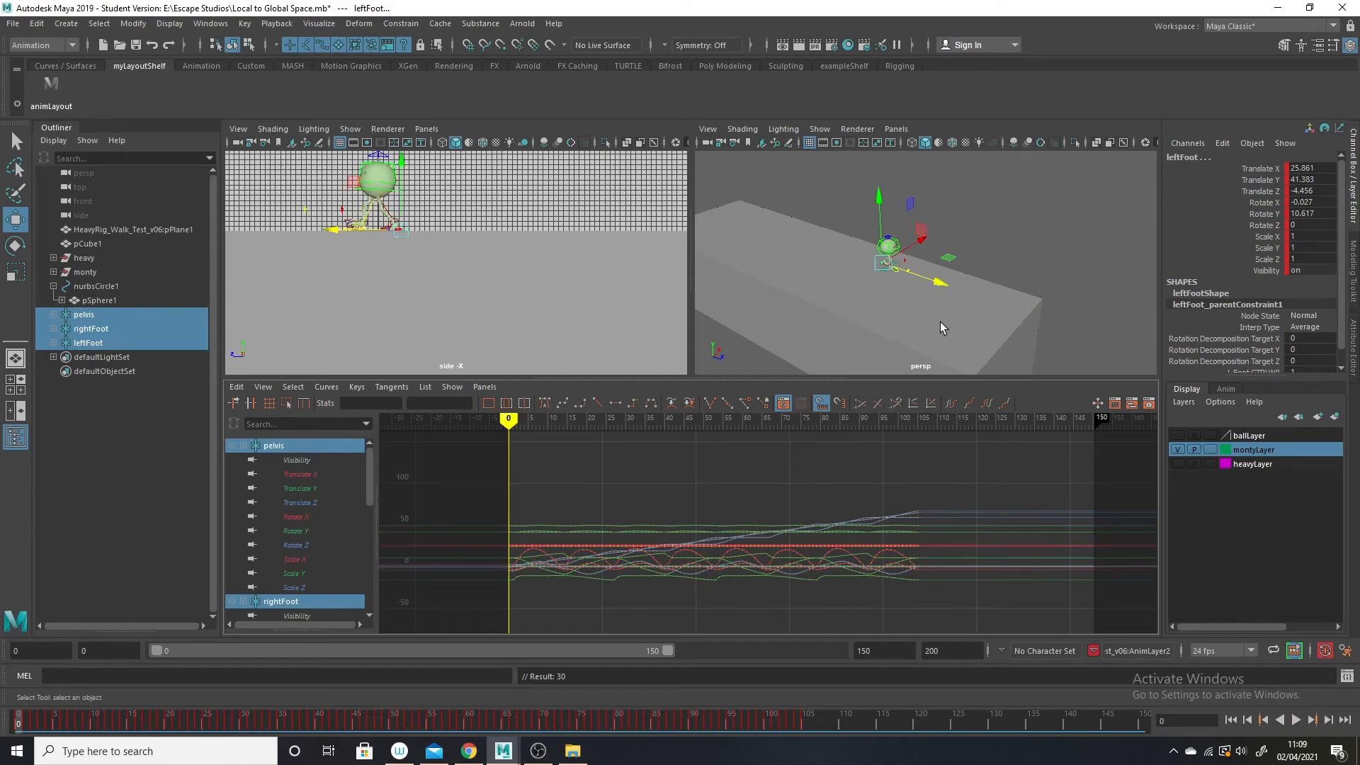
alt+right_drag(900, 276, 949, 336)
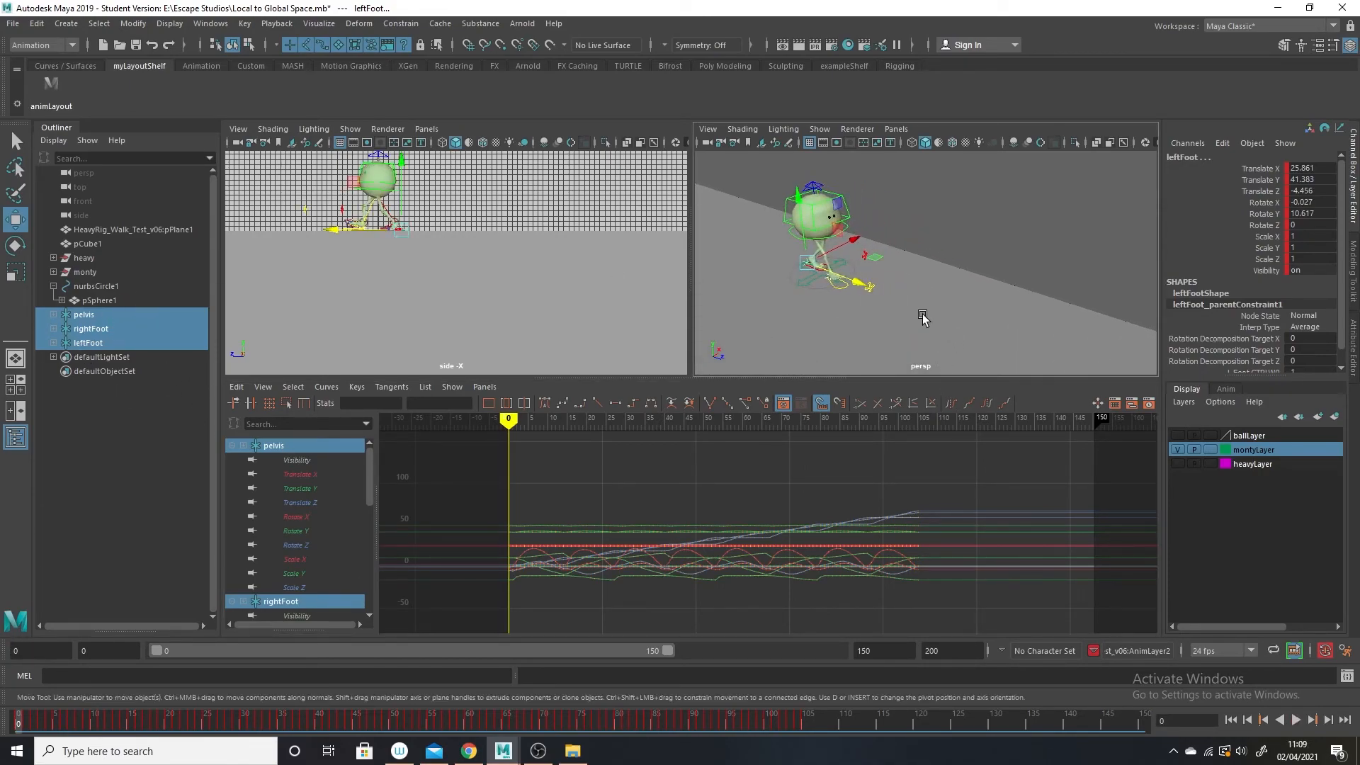
alt+middle_drag(923, 314, 981, 324)
Break the connections on all Translate and Rotate channels of Monty's root_CTRL.
click(953, 249)
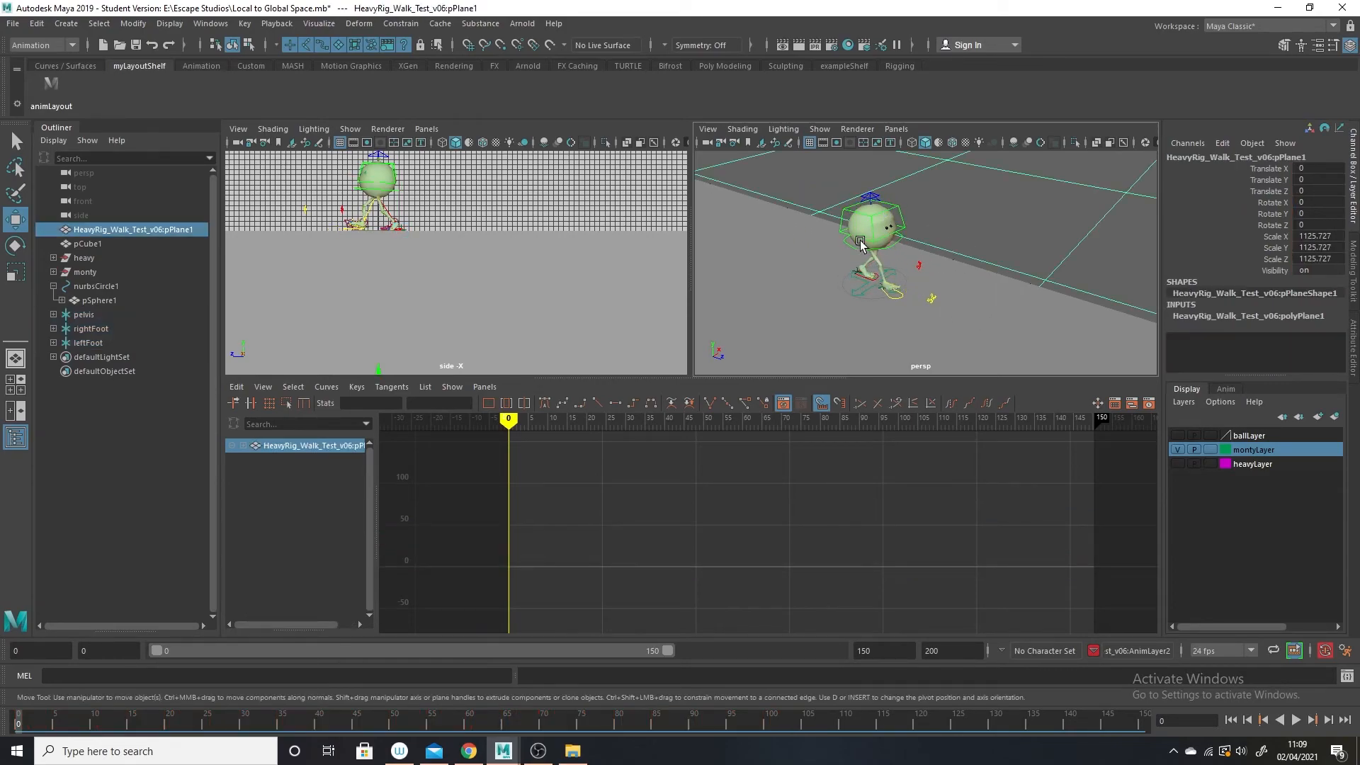
click(855, 253)
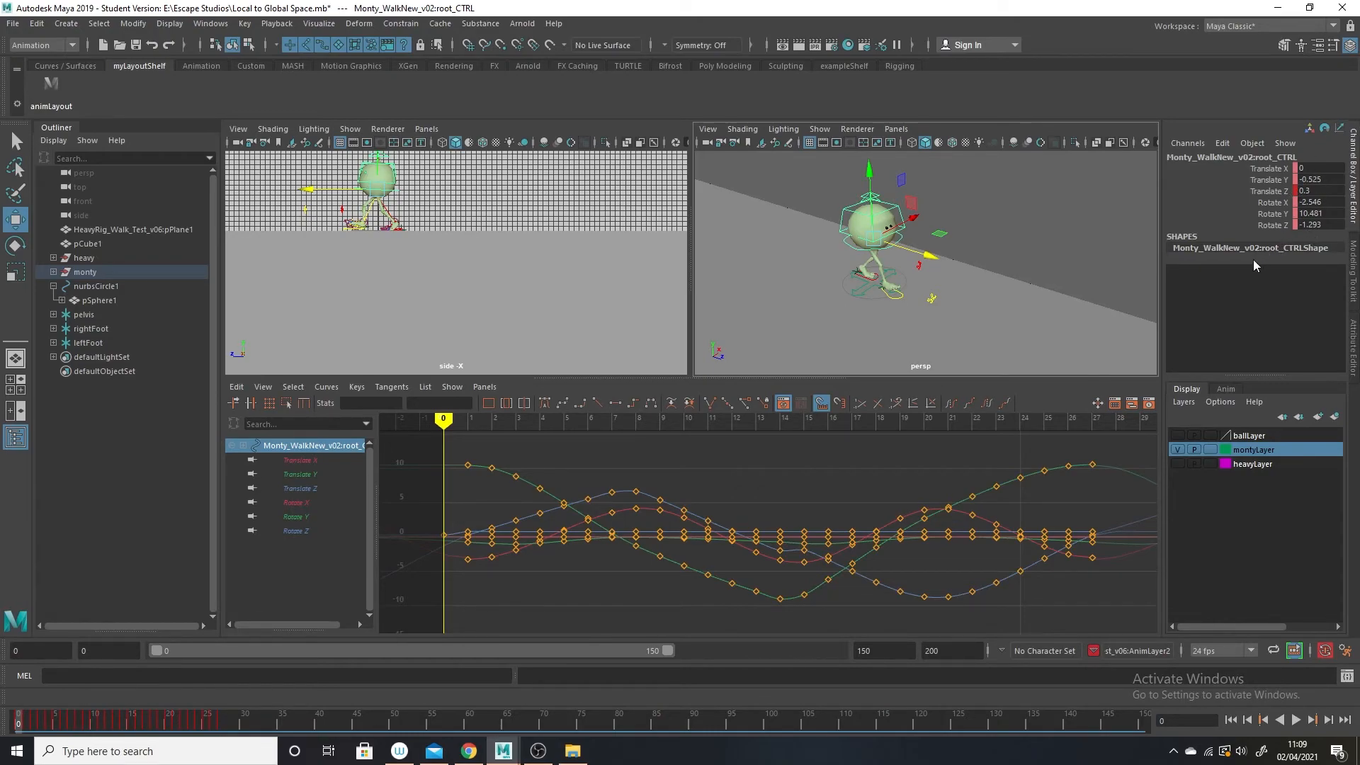
drag(1268, 171, 1273, 226)
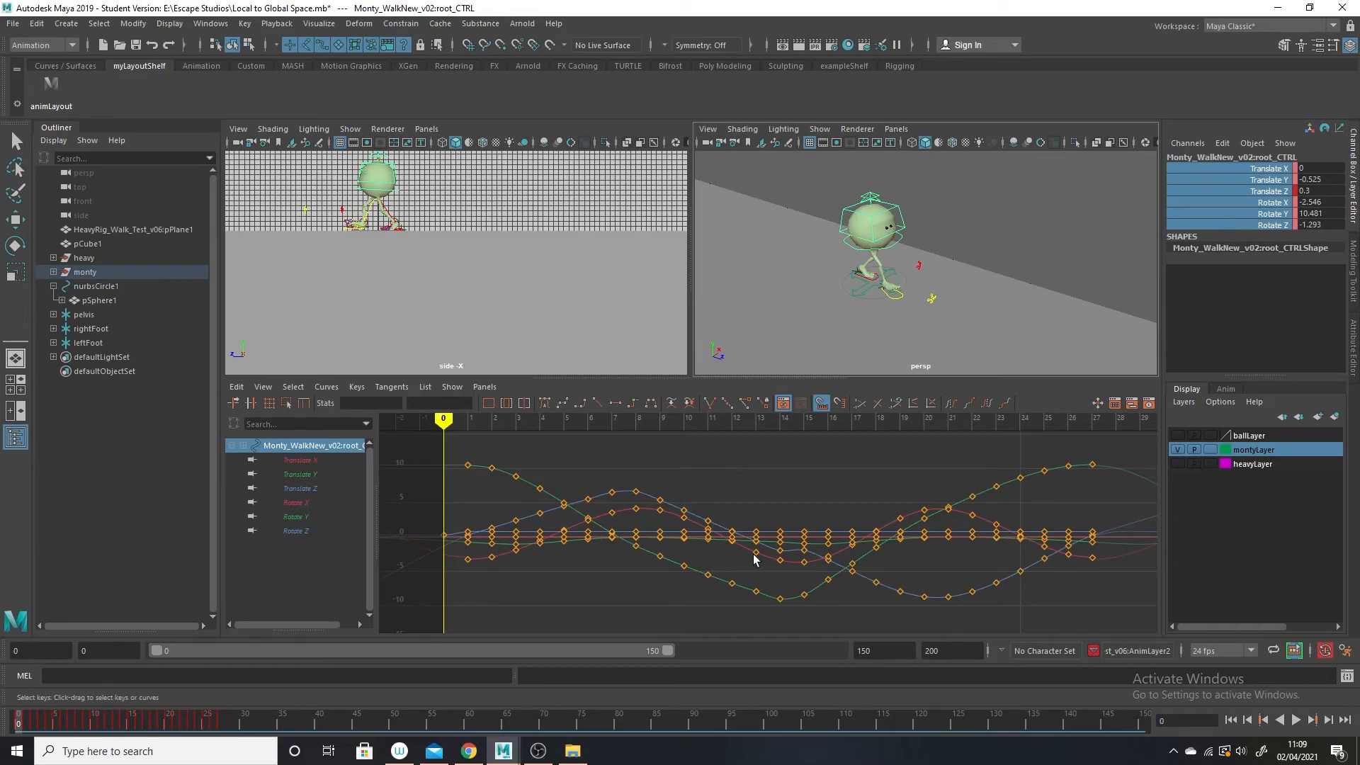
scroll(949, 528, down, 6)
drag(957, 475, 423, 662)
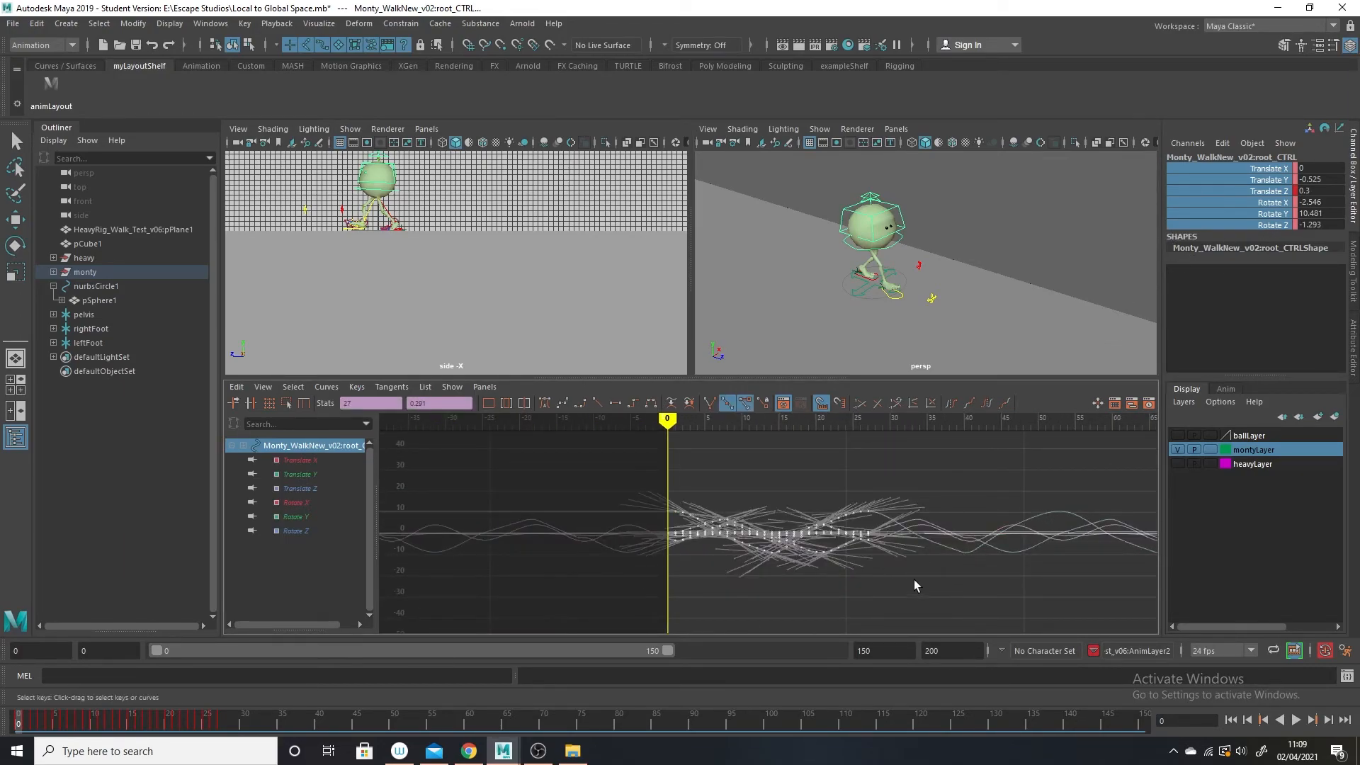
click(1203, 157)
drag(1264, 167, 1269, 227)
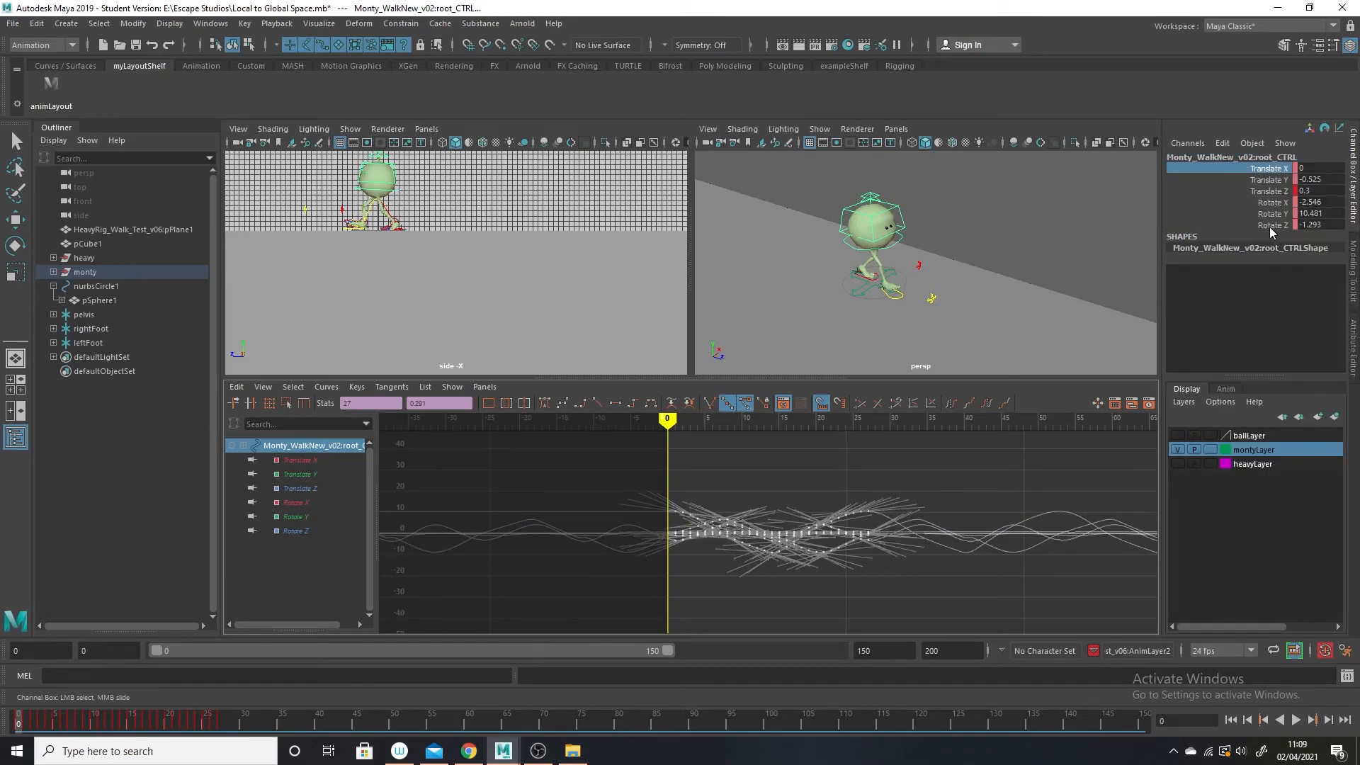
right_click(1268, 228)
click(1275, 488)
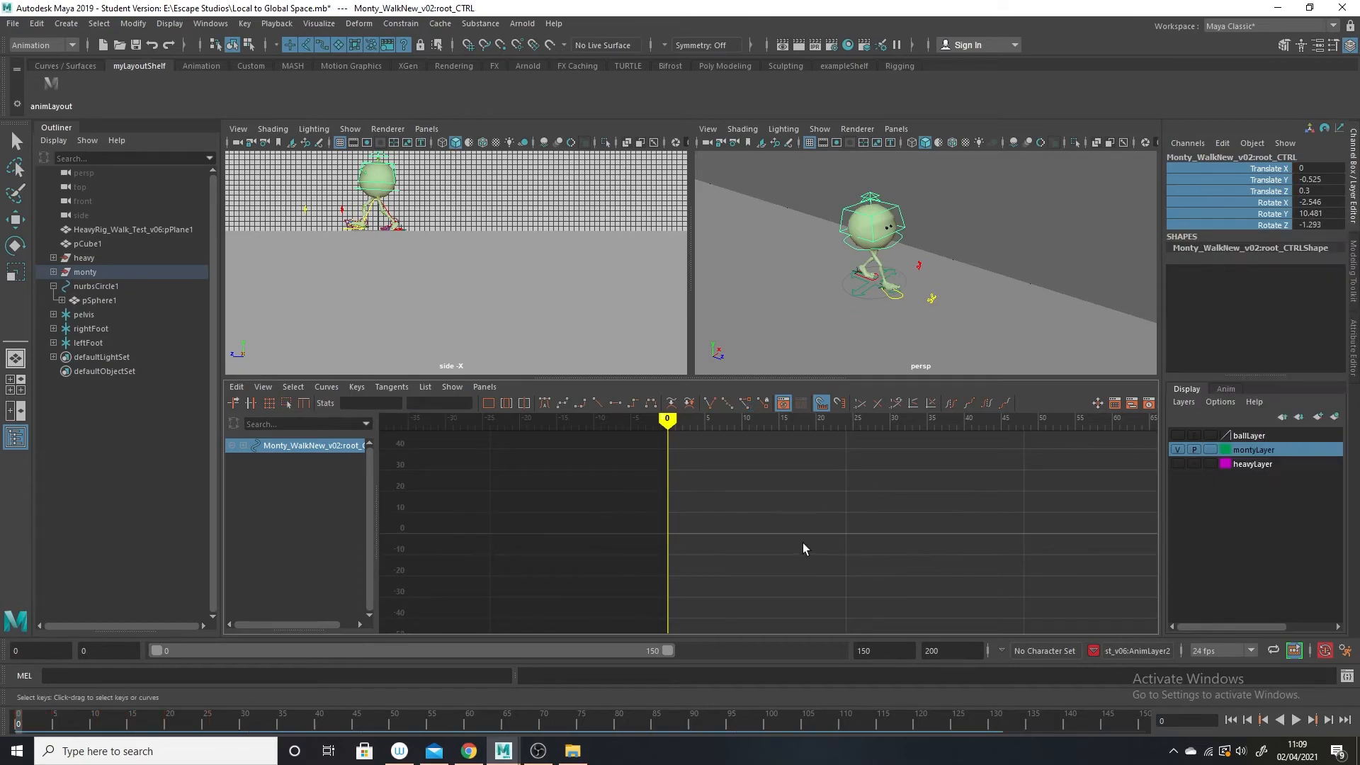
Break the connections on the Translate and Rotate channels of Monty's R_foot_CTRL, excluding the Toe, Ball and Heel Roll channels.
alt+right_drag(930, 289, 875, 343)
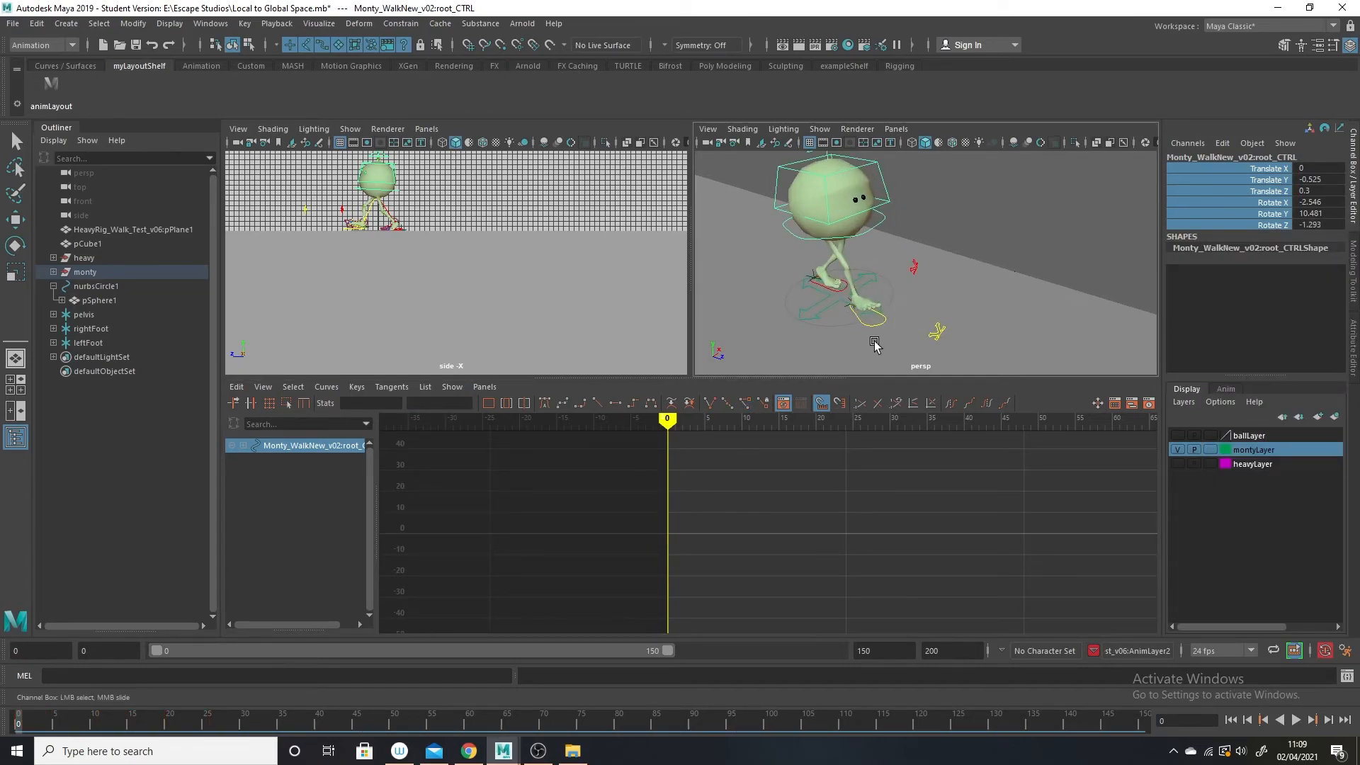
click(880, 326)
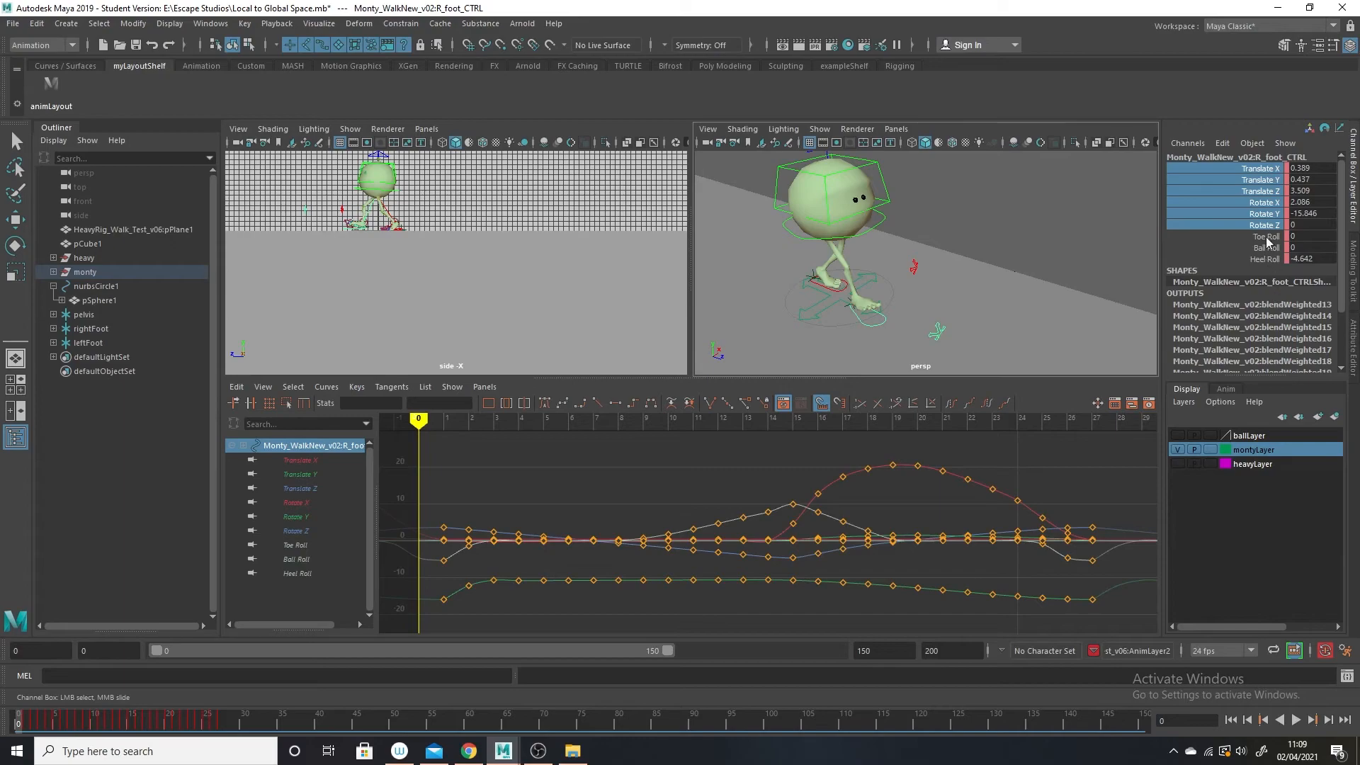
right_click(1248, 195)
click(1284, 457)
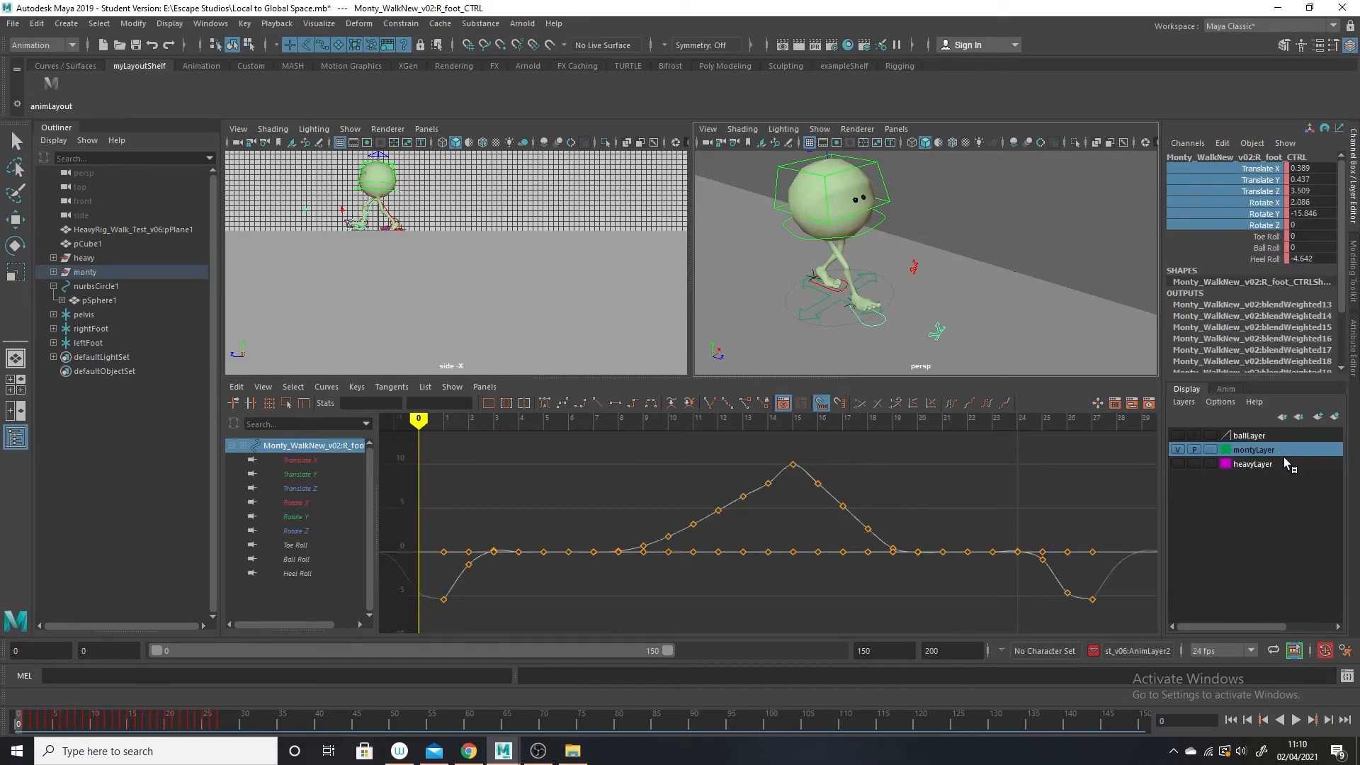
Break the Translate and Rotate connections on Monty's L_foot_CTRL, excluding the roll channels, and stay at frame 0.
click(822, 286)
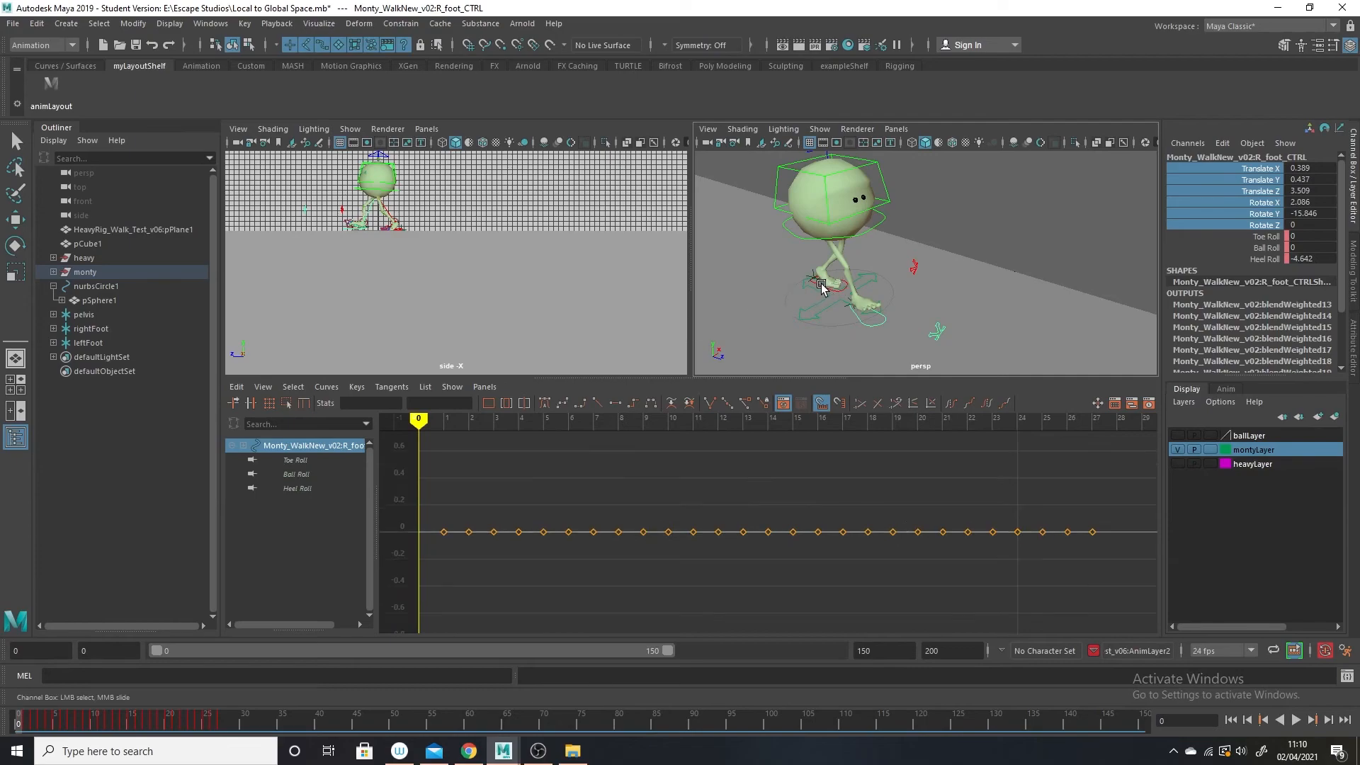
click(823, 292)
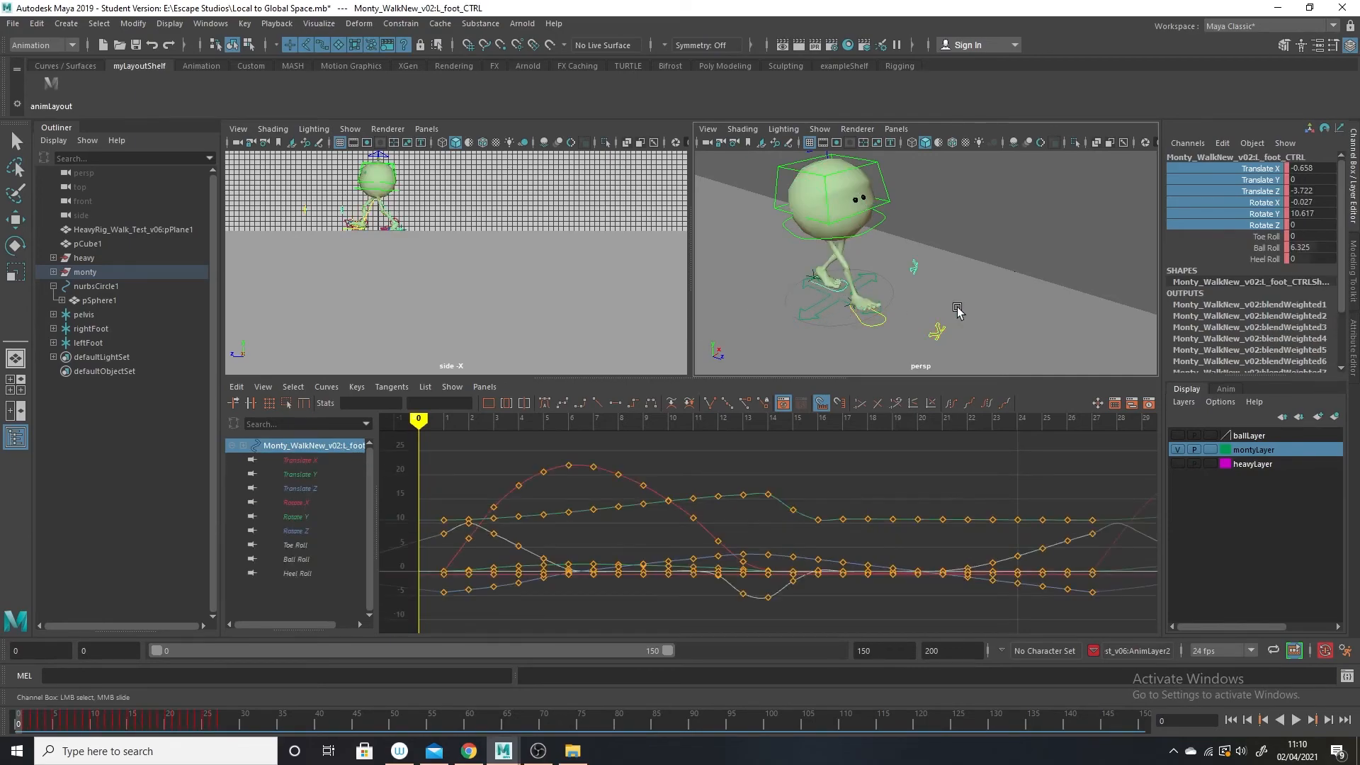
right_click(1285, 193)
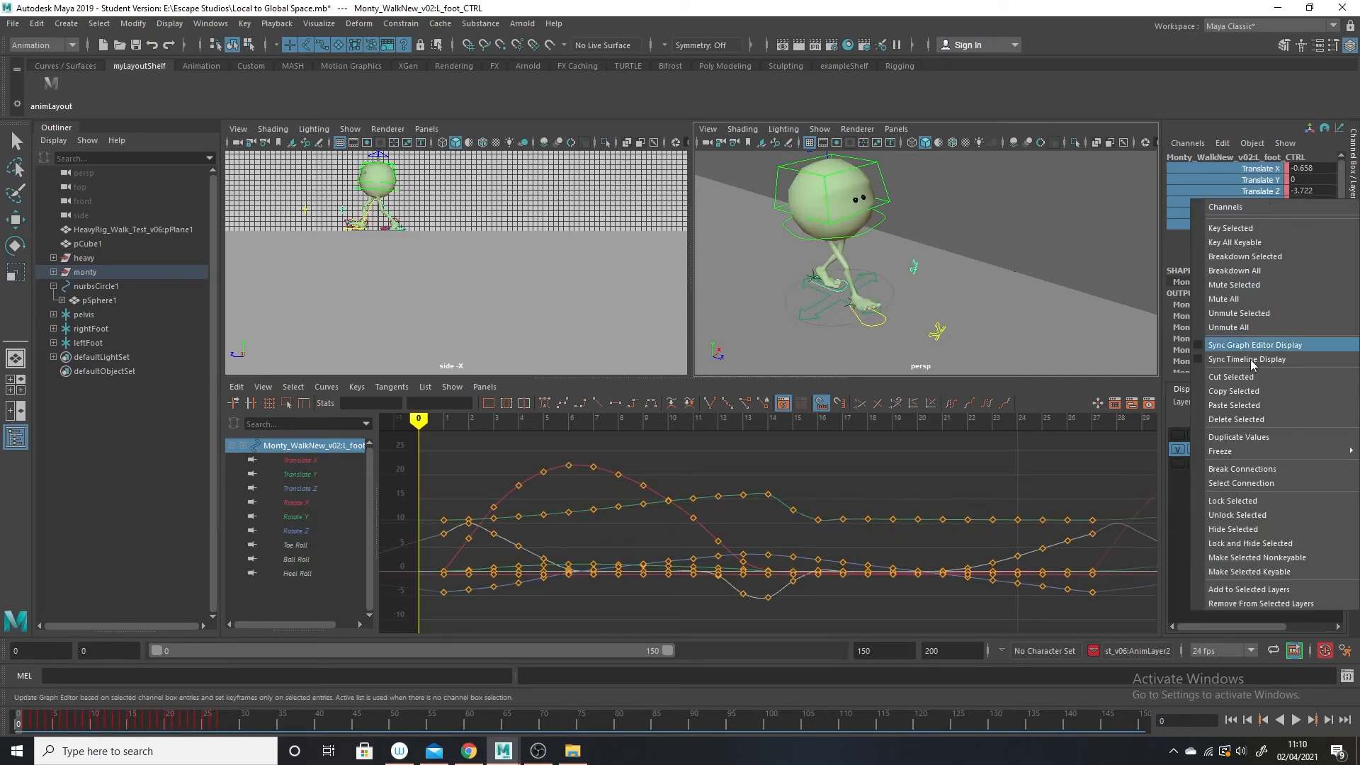
click(1260, 472)
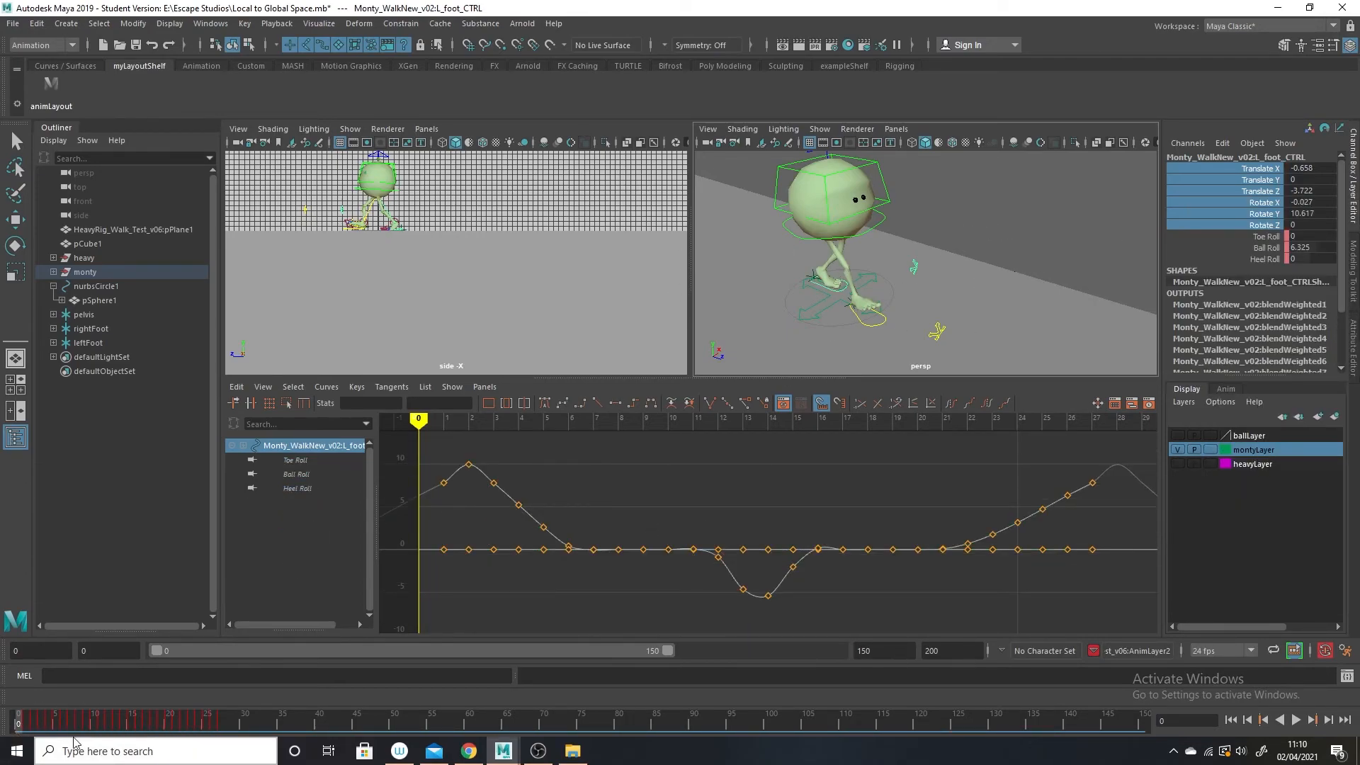
mouse_move(32, 723)
mouse_down()
mouse_move(129, 717)
mouse_move(18, 701)
mouse_move(176, 694)
mouse_move(2, 662)
mouse_move(242, 692)
mouse_move(2, 643)
mouse_up()
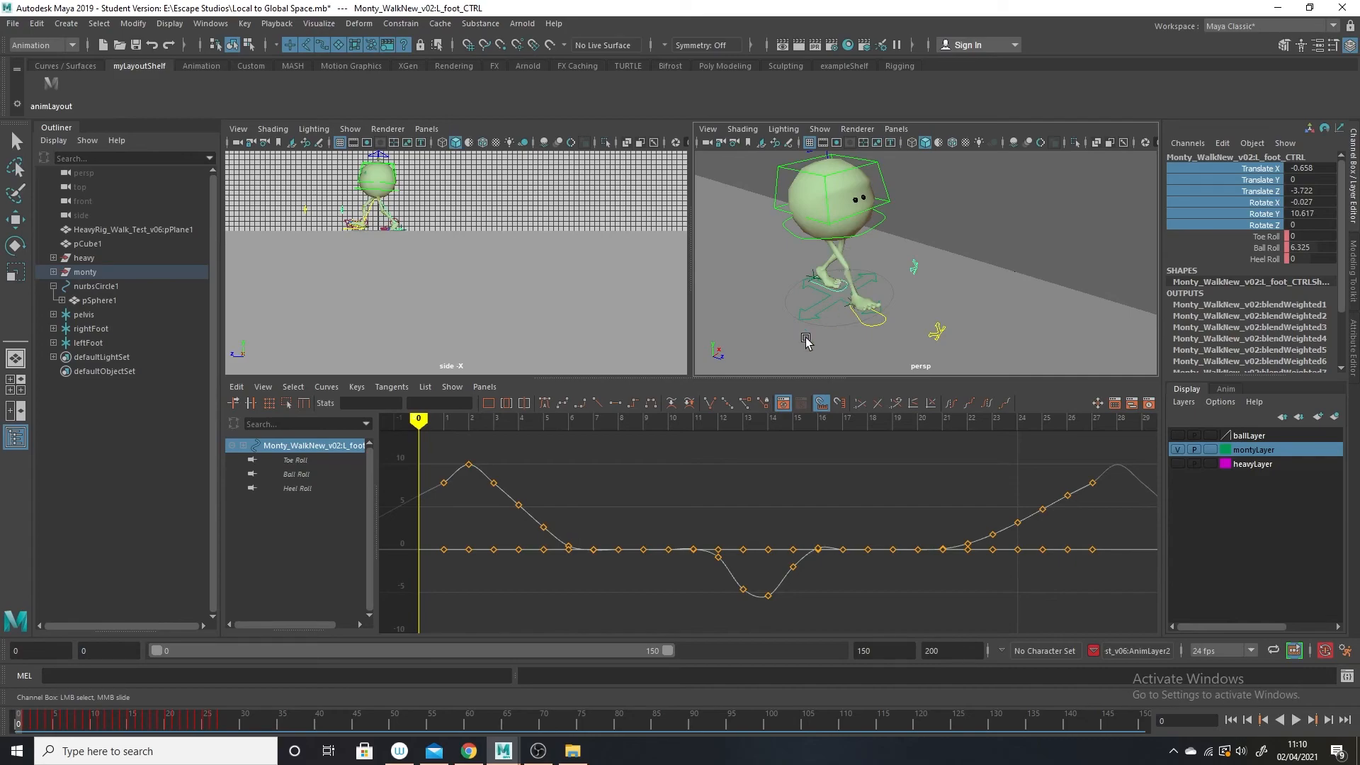
Parent-constrain Monty's root_CTRL to the baked pelvis locator.
click(15, 141)
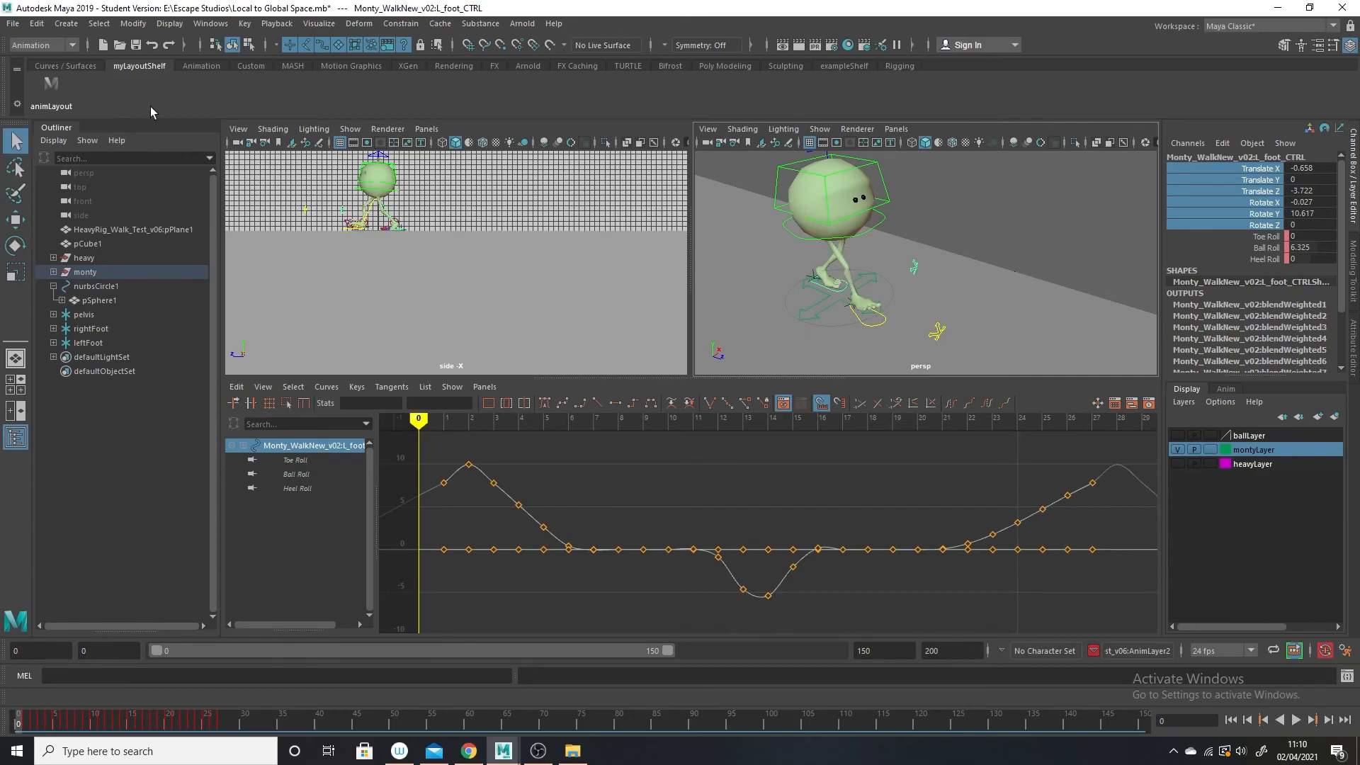
click(85, 316)
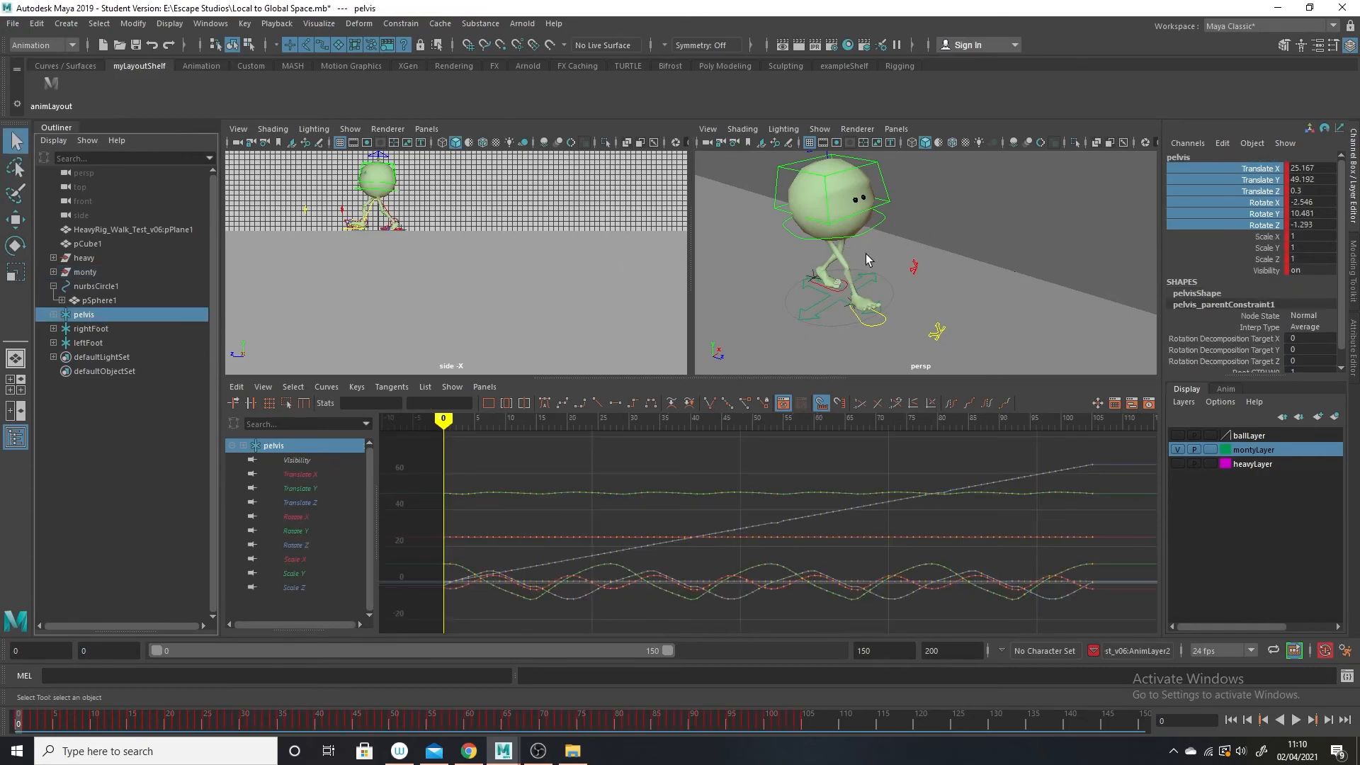
click(872, 229)
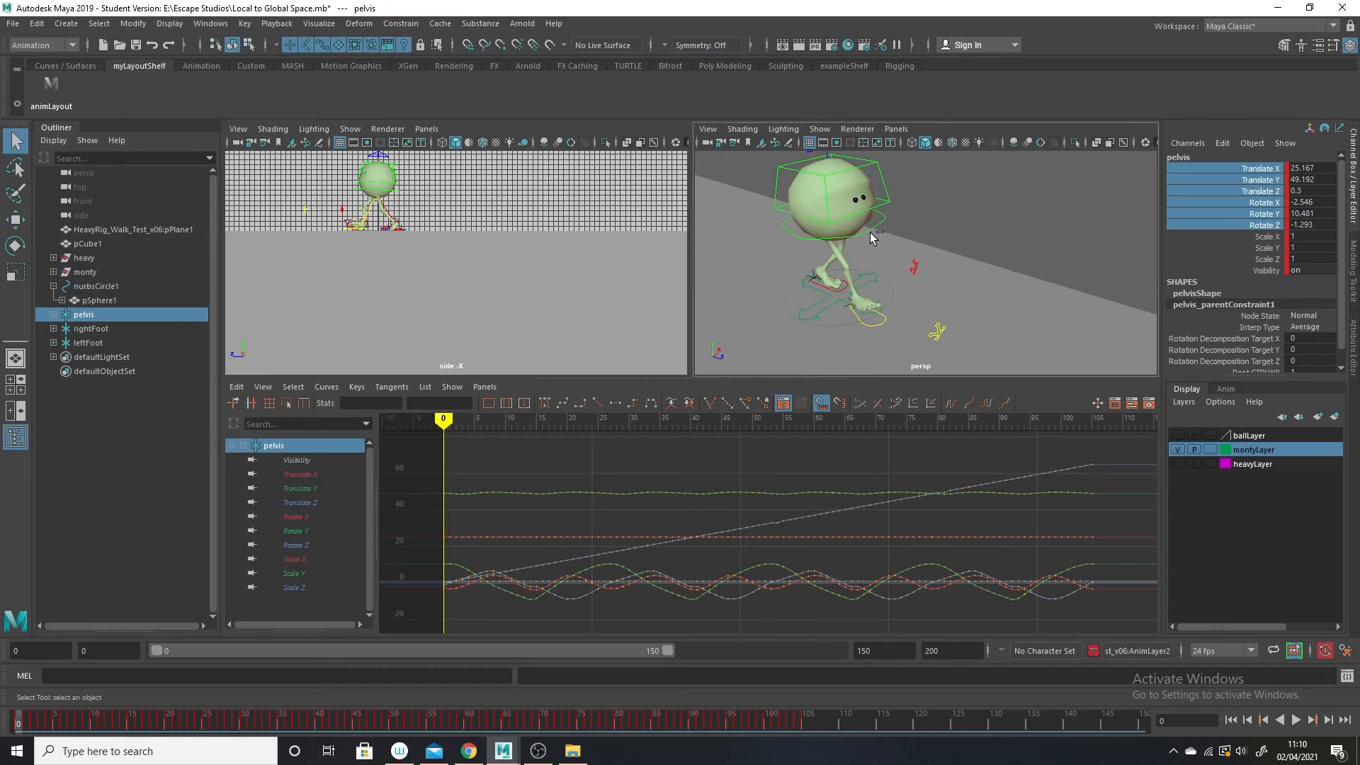
shift+click(874, 235)
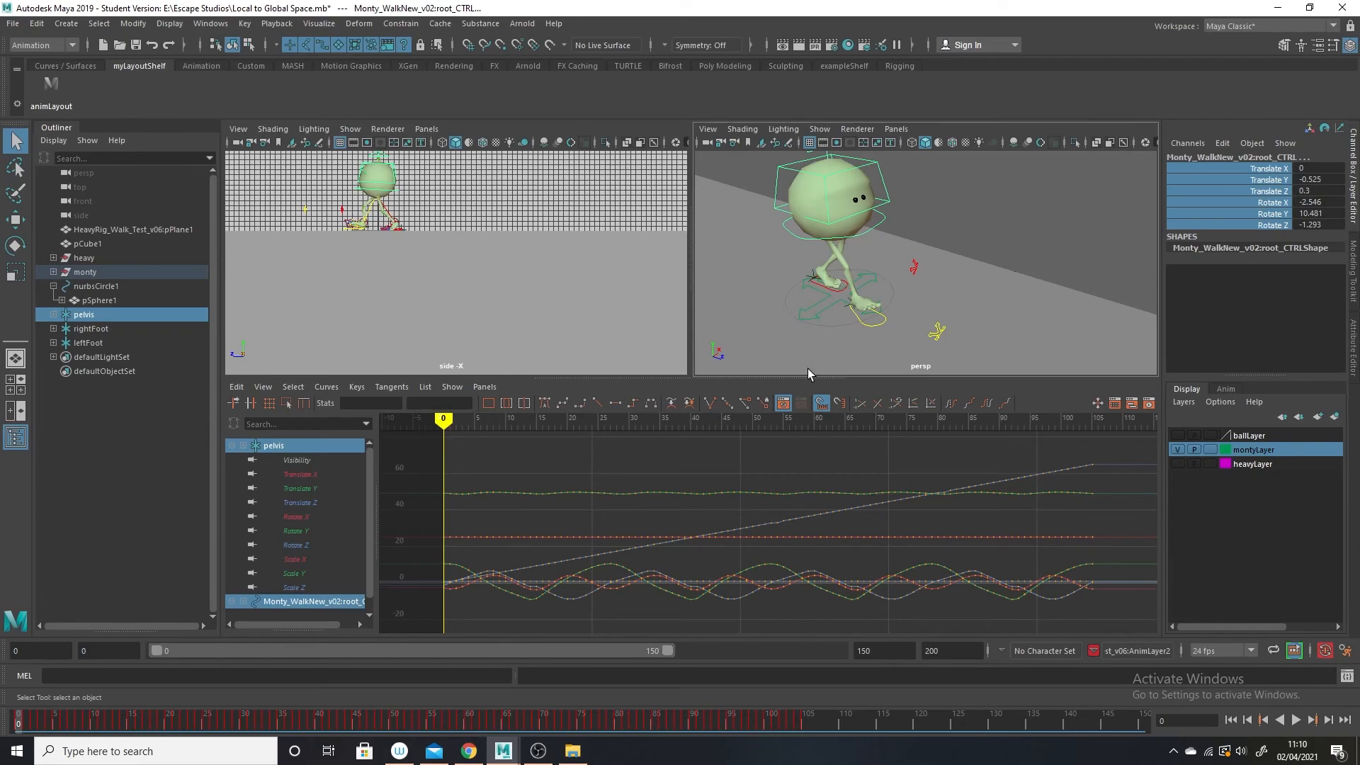
click(407, 29)
click(458, 58)
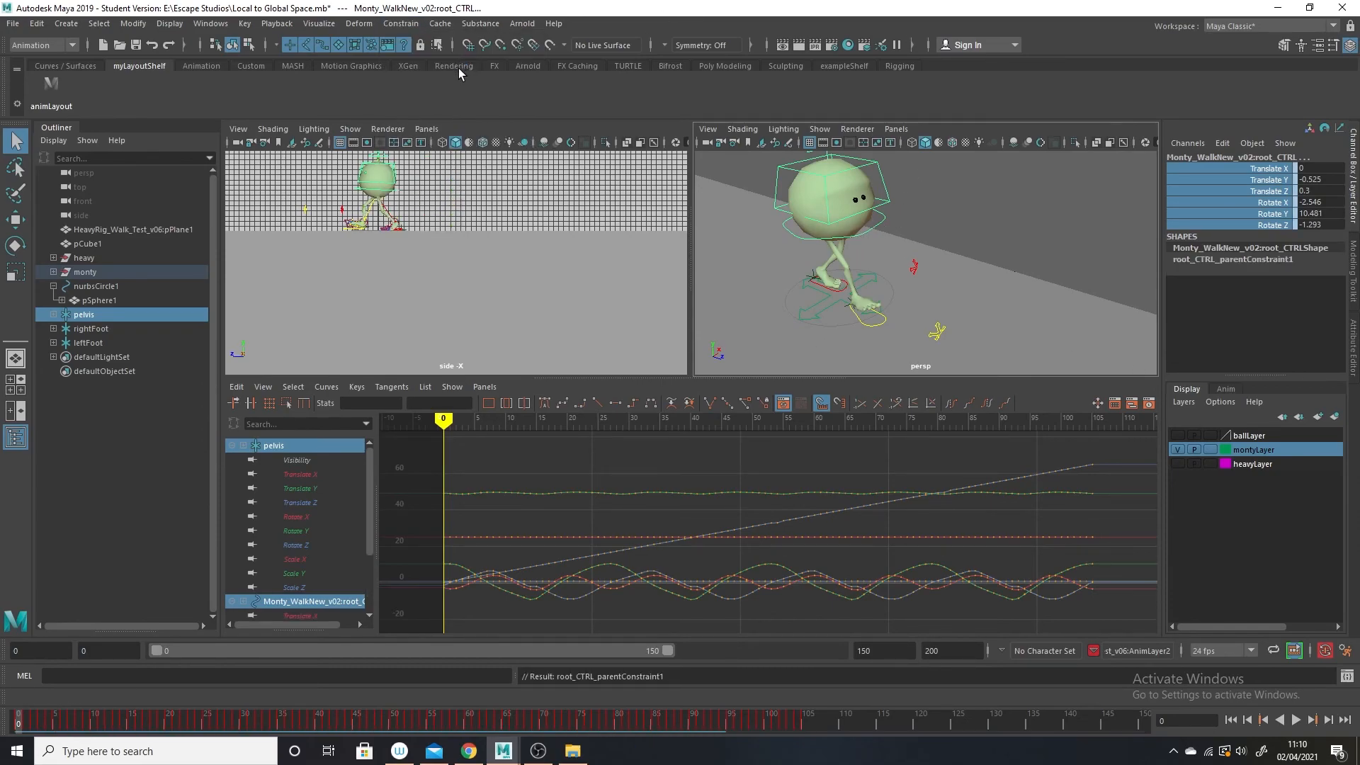
Parent-constrain Monty's R_foot_CTRL to the baked rightFoot locator.
click(817, 283)
scroll(823, 298, up, 3)
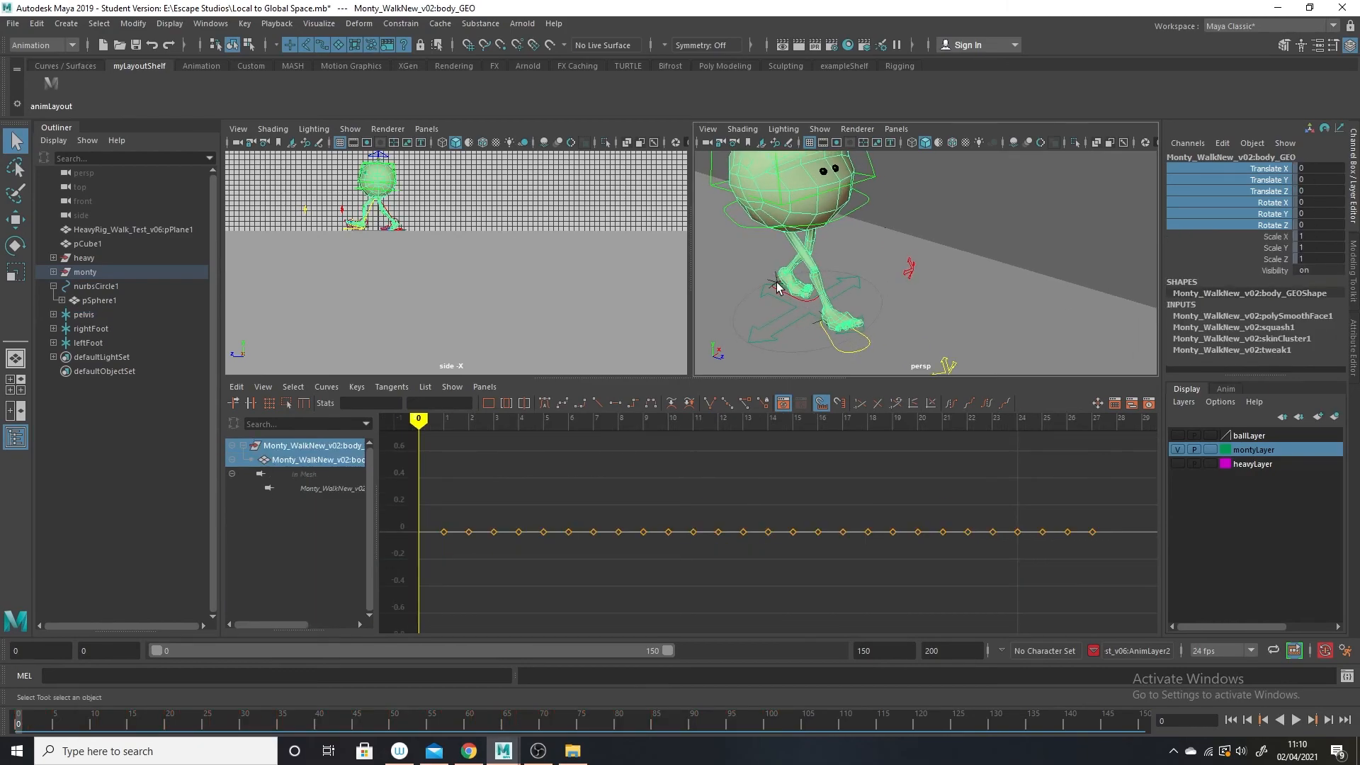
click(85, 328)
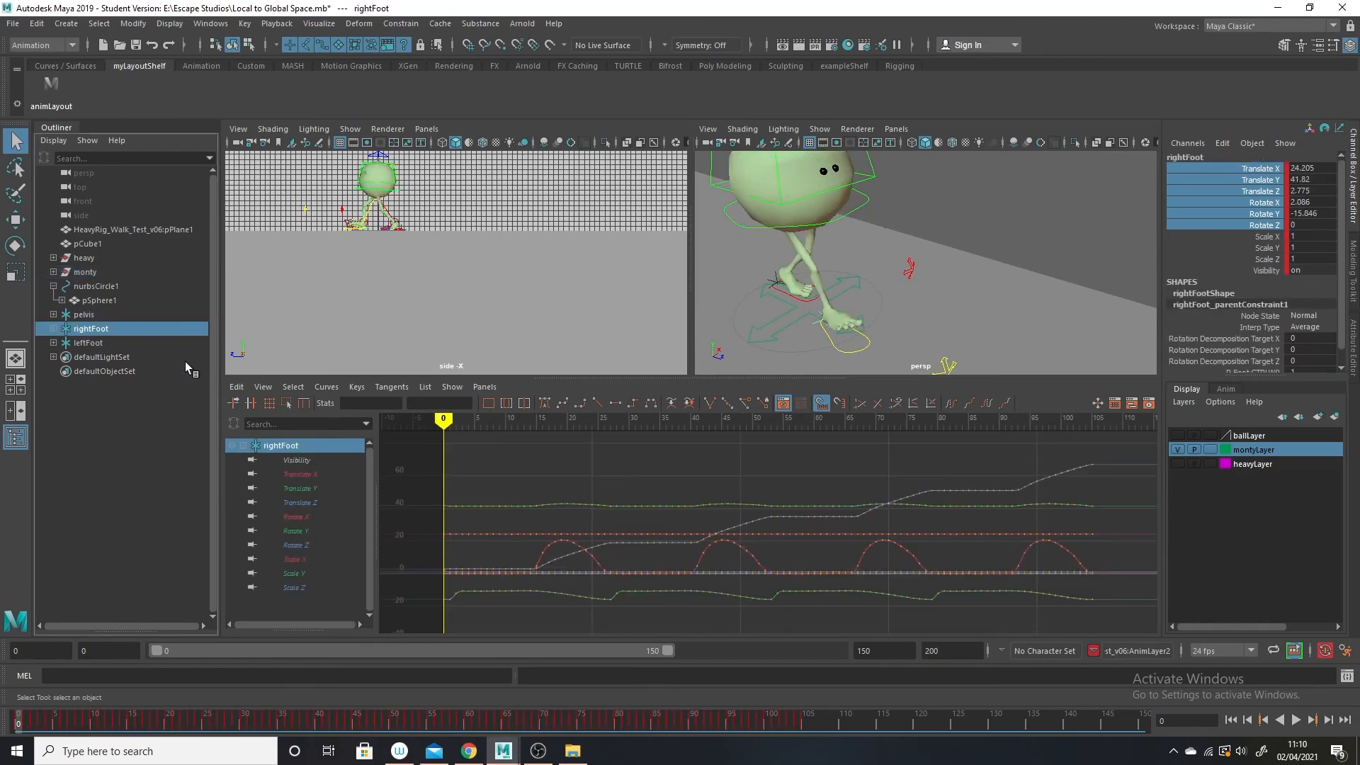
shift+click(857, 353)
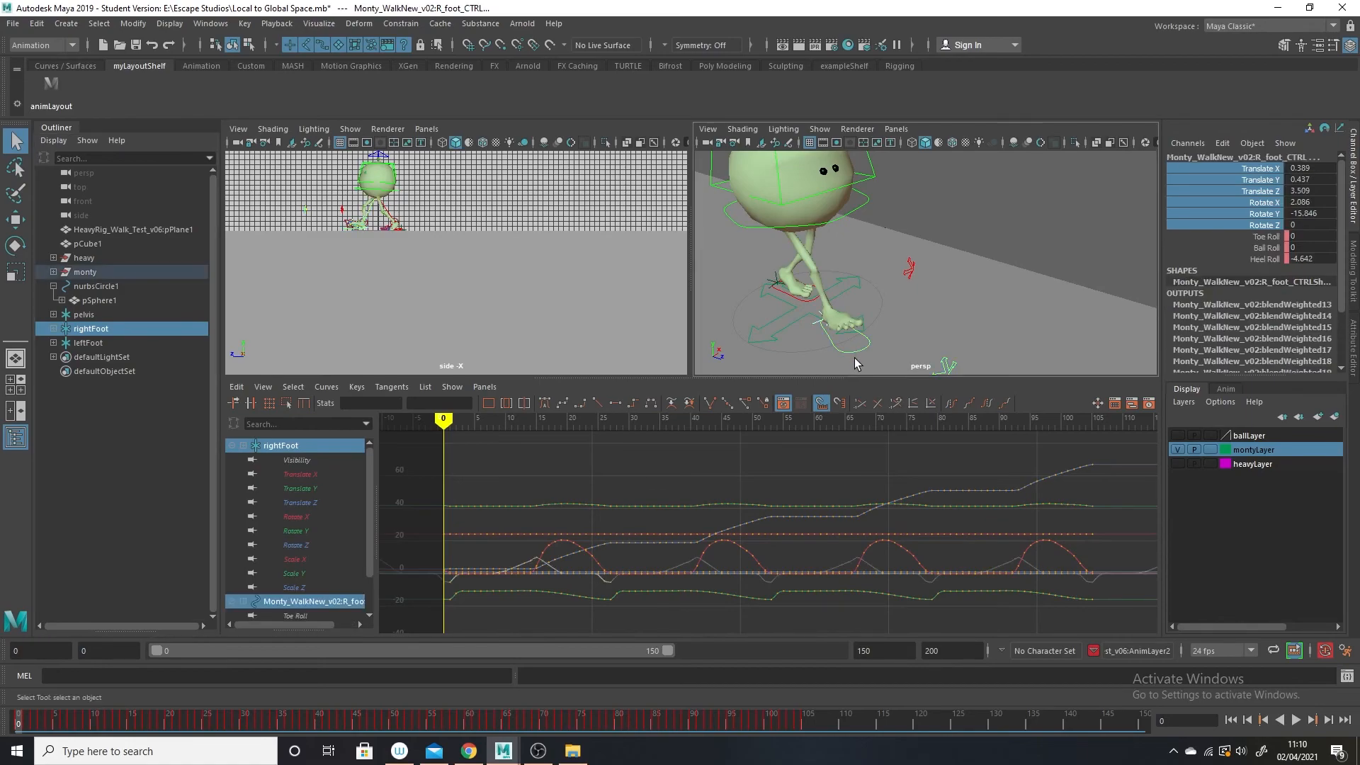
click(401, 23)
click(442, 58)
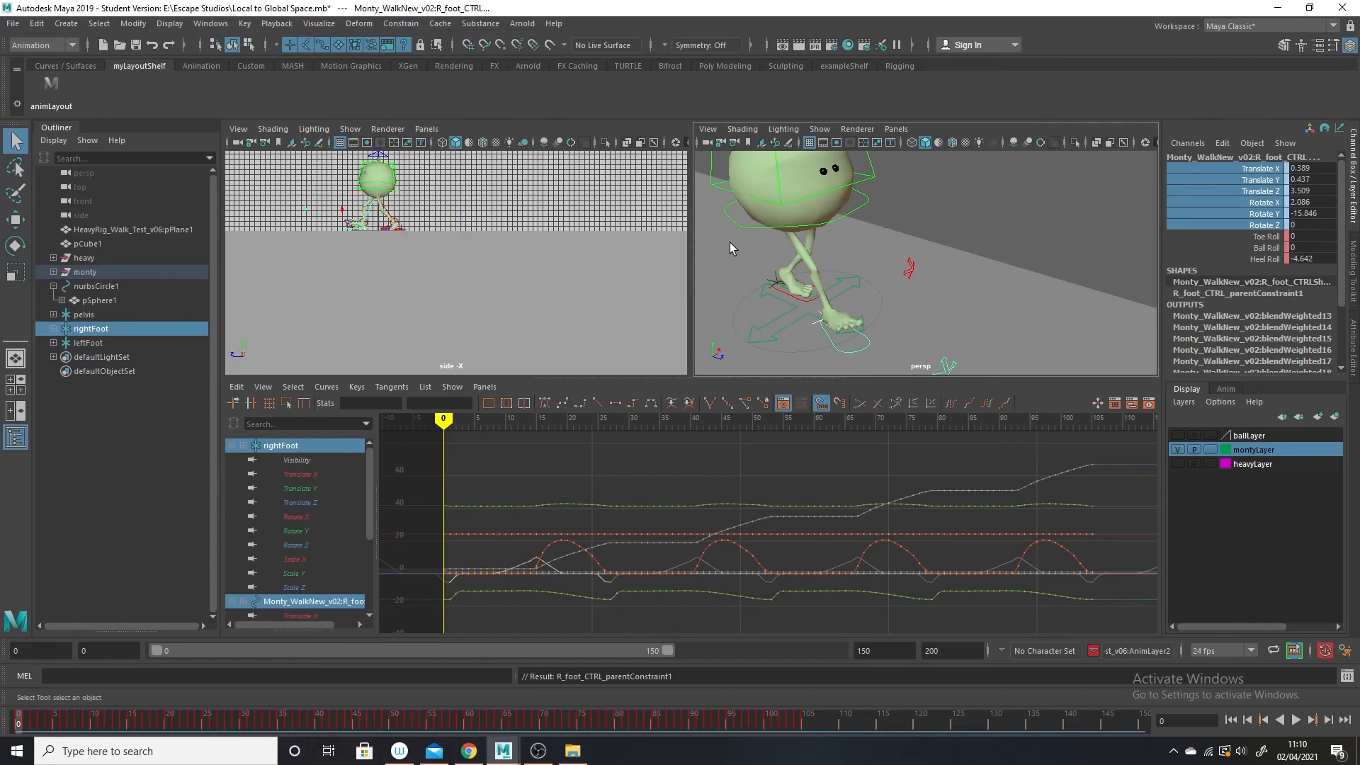
Parent-constrain Monty's L_foot_CTRL to the baked leftFoot locator.
click(88, 343)
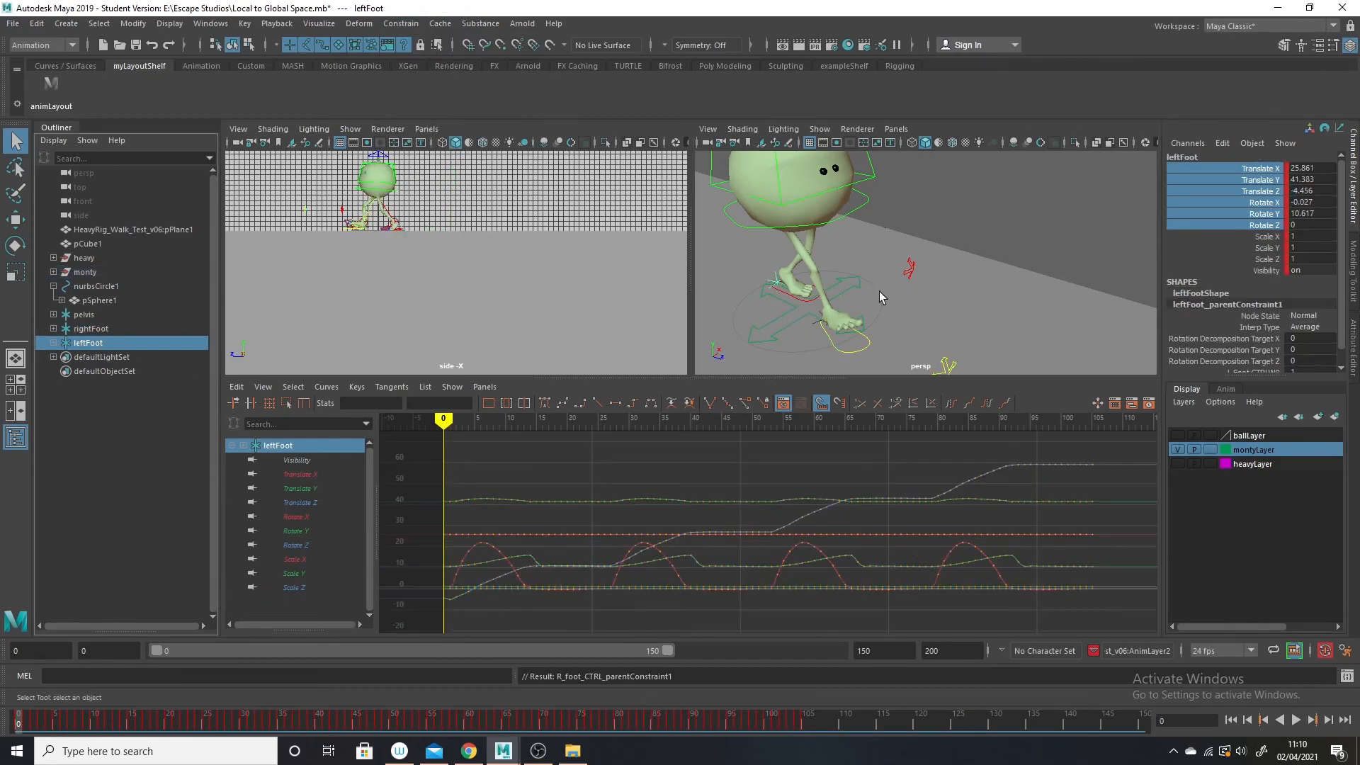
shift+click(784, 298)
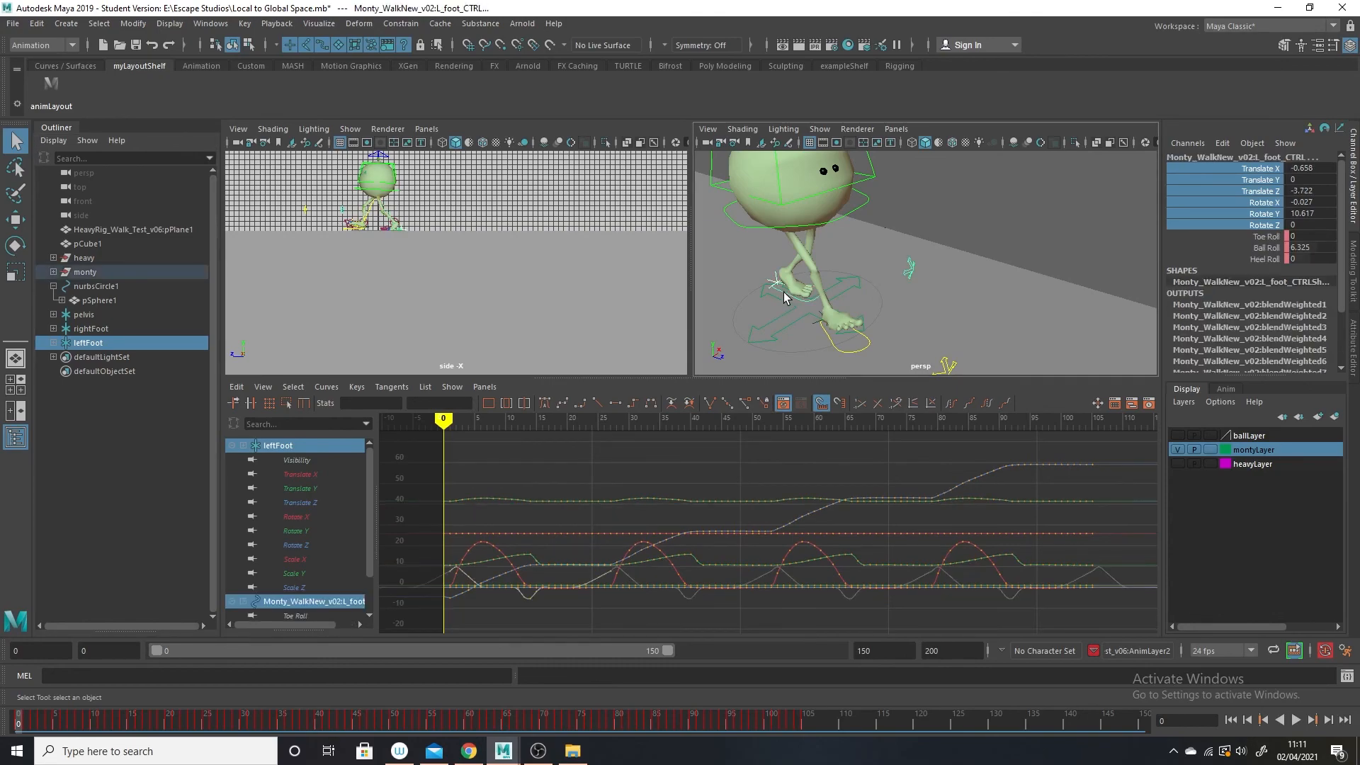
click(400, 24)
click(444, 59)
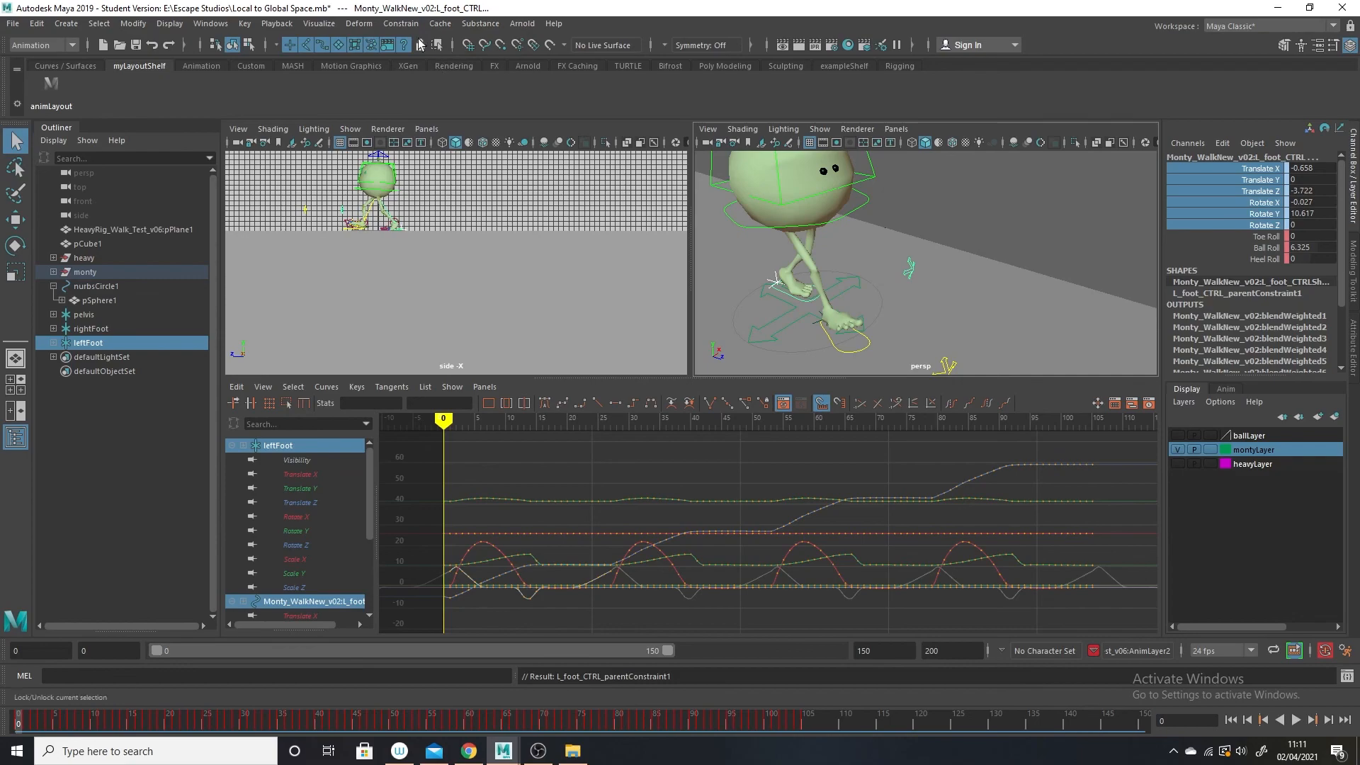
Break the connections on all Translate, Rotate and Scale channels of Monty's placementNode_CTRL.
alt+right_drag(1017, 310, 921, 303)
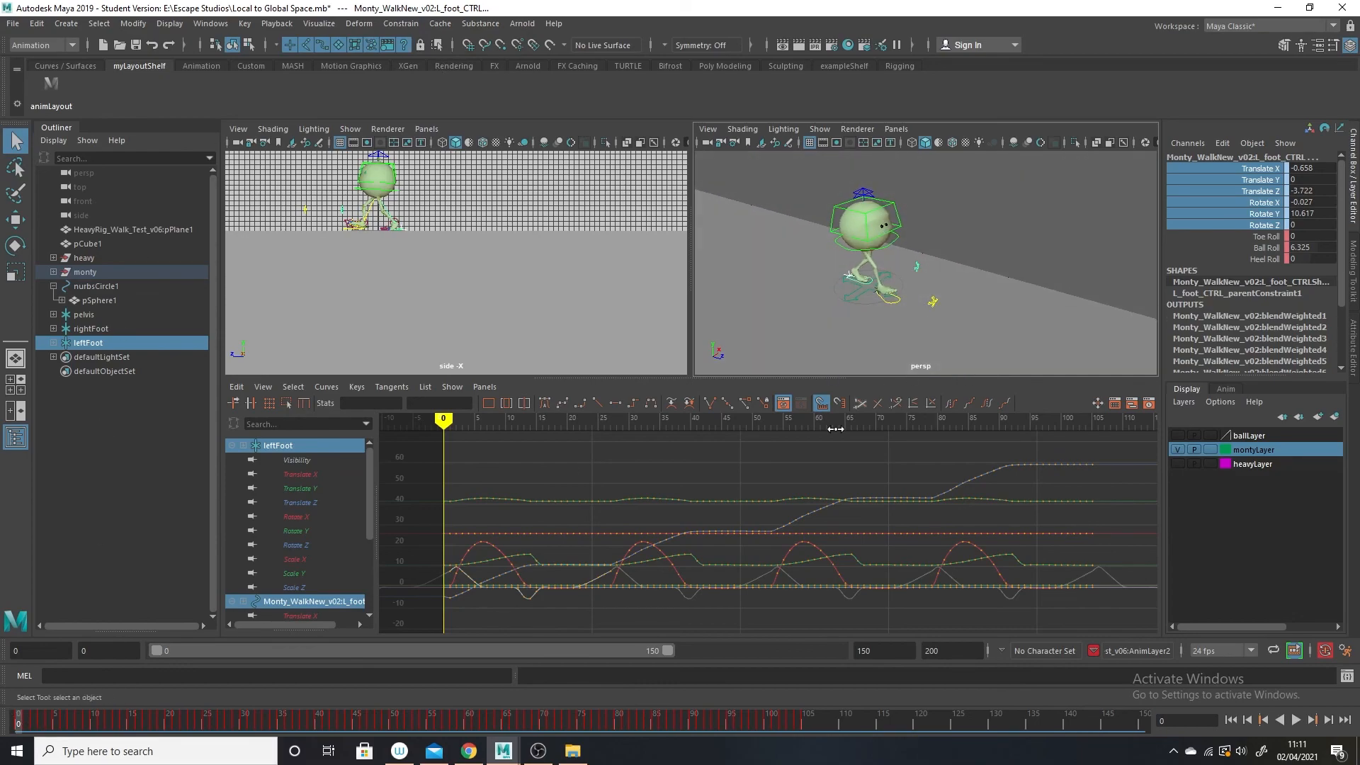
click(860, 294)
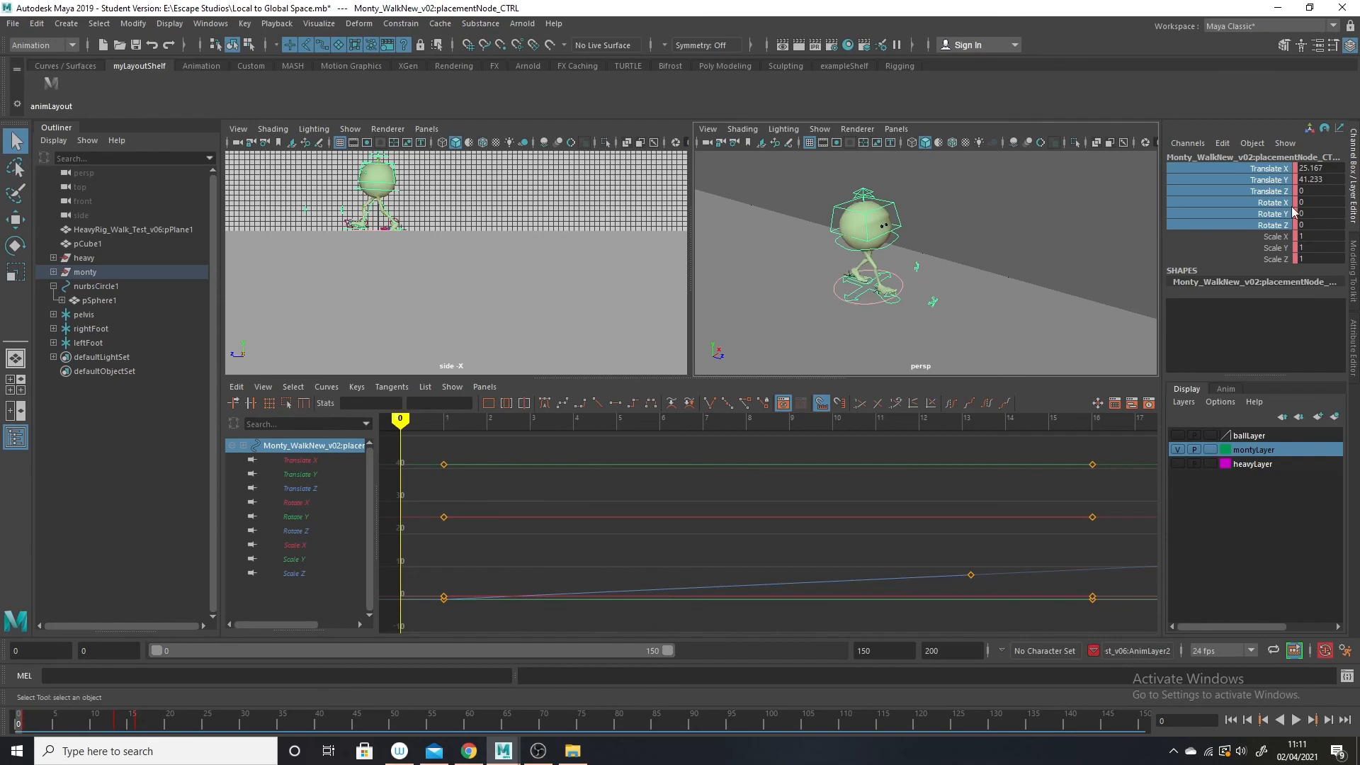
click(1239, 254)
drag(1266, 169, 1278, 267)
right_click(1259, 209)
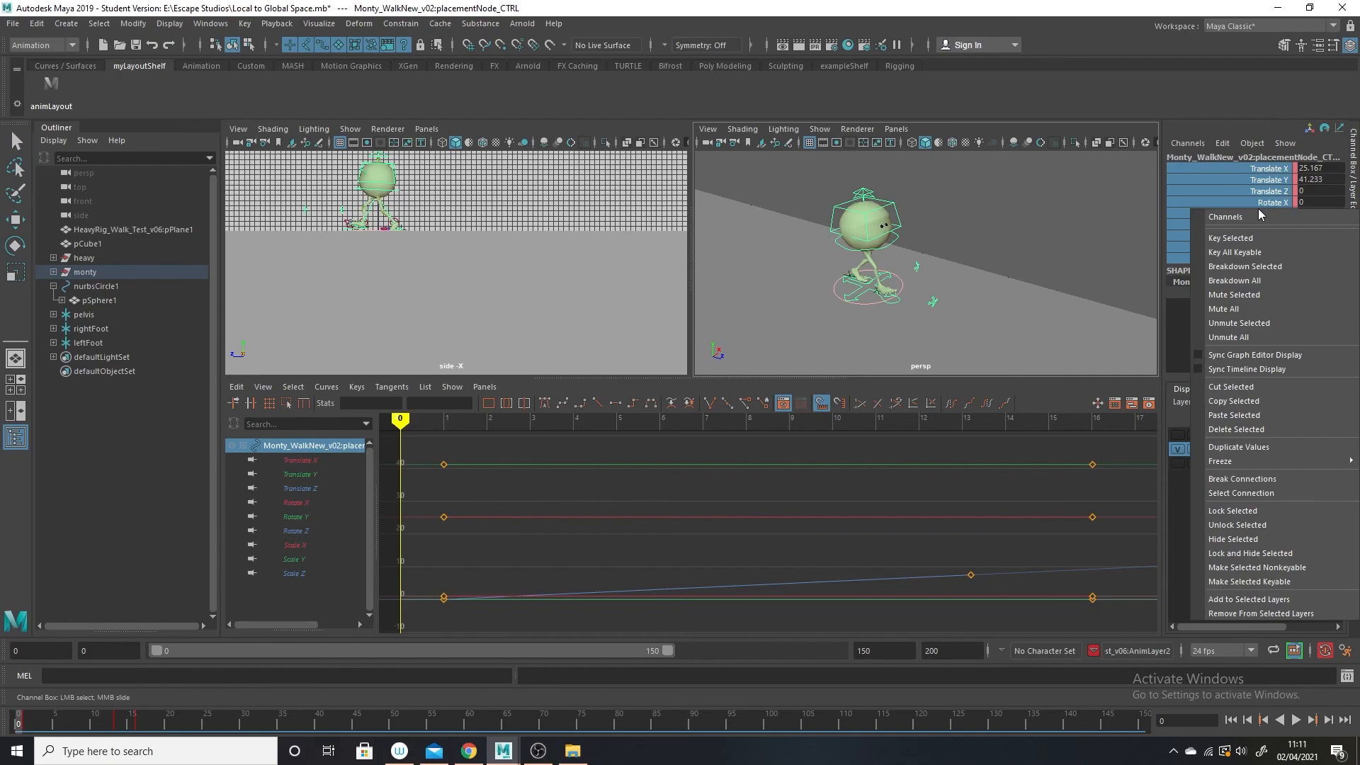
click(1302, 480)
Scrub to frame 32 and play Monty's walk to check the controls driven by the locators.
drag(28, 716, 260, 724)
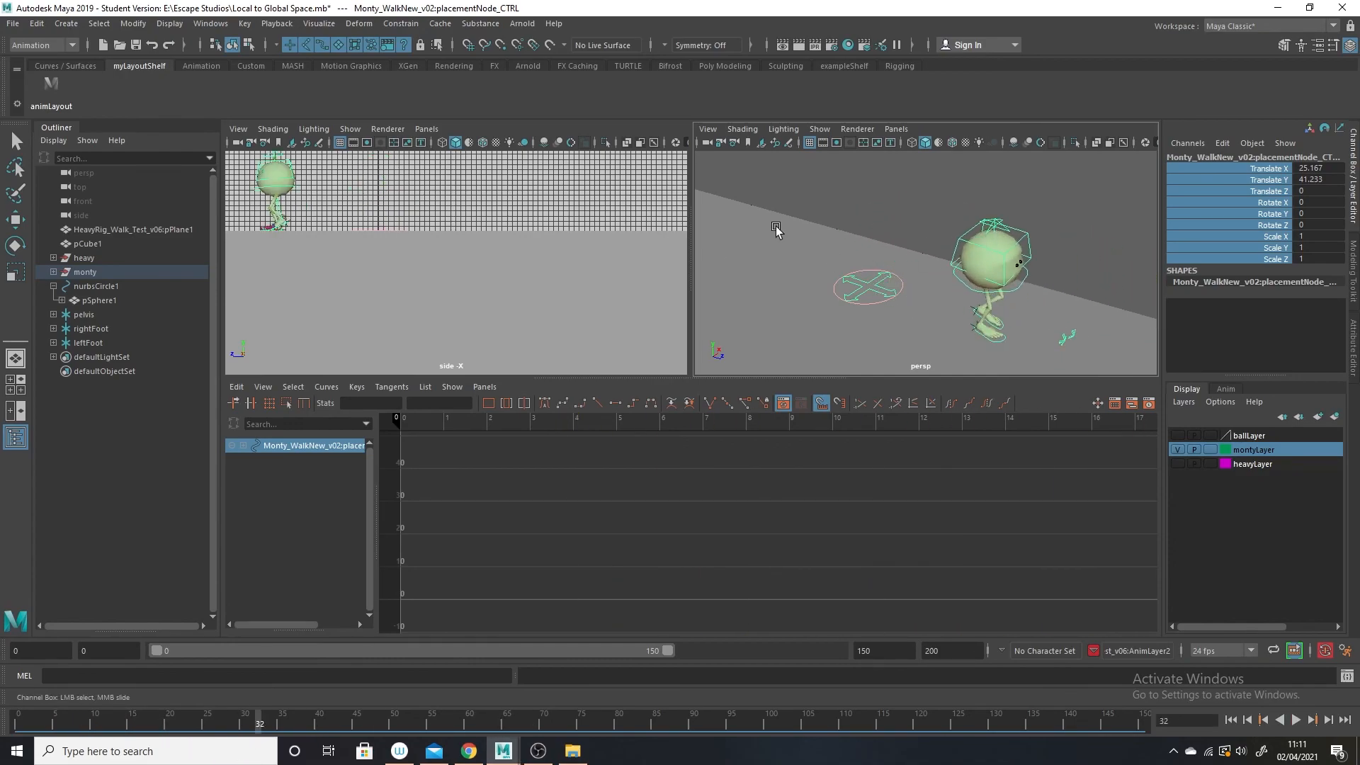
scroll(974, 279, down, 3)
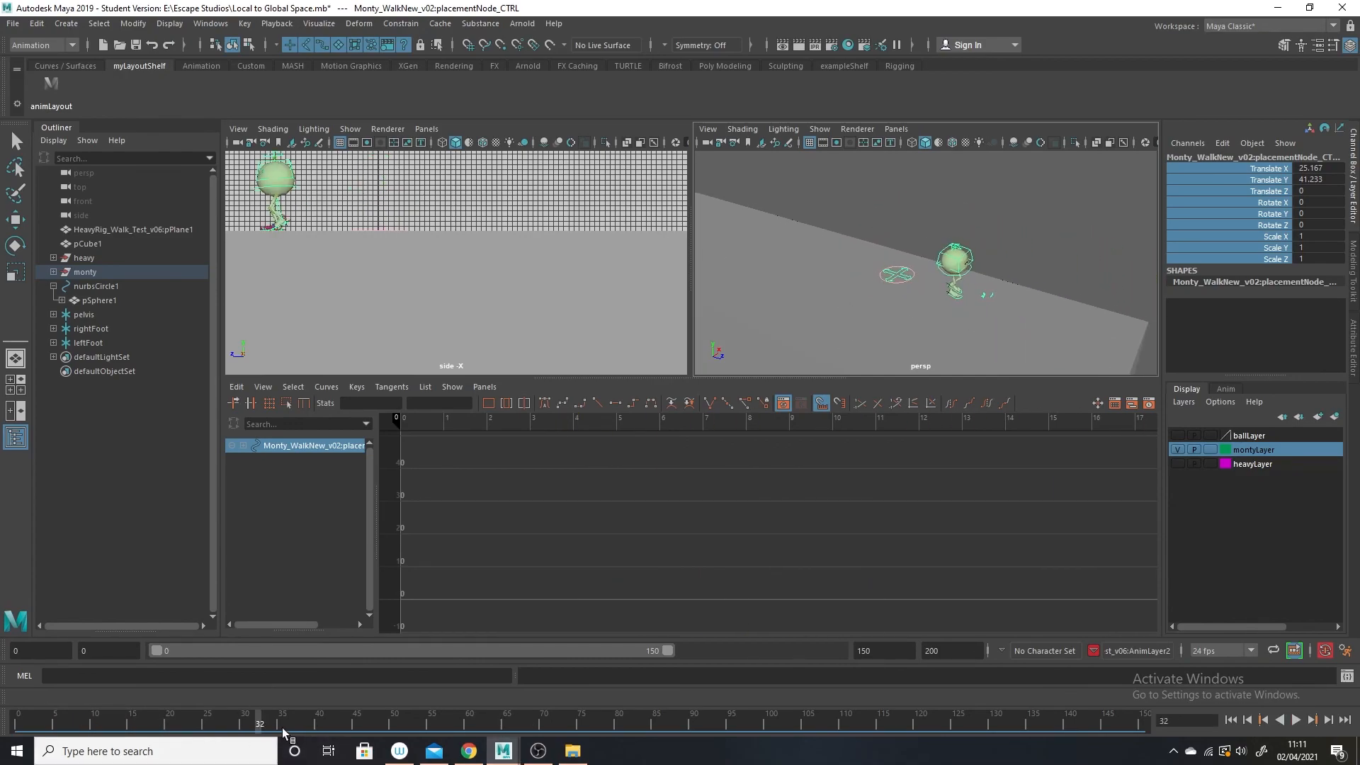
key(alt+v)
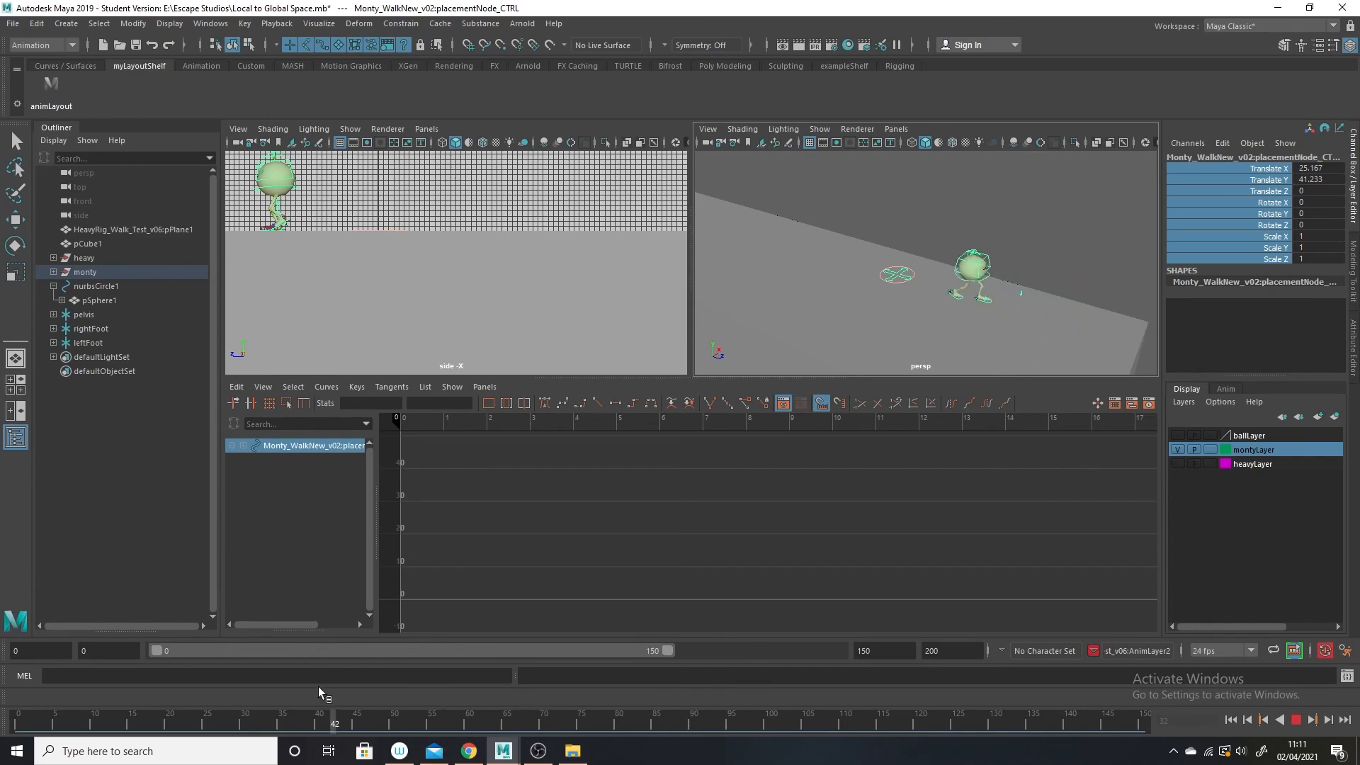